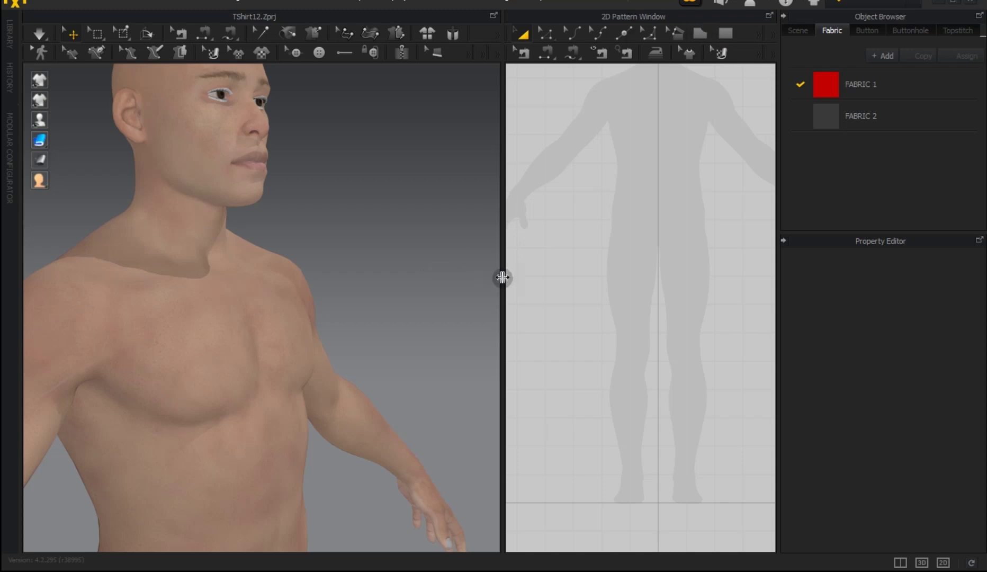
Step: Widen the 2D pattern window, frame the whole avatar silhouette, and select the Polygon tool
left_click_drag(503, 279, 428, 279)
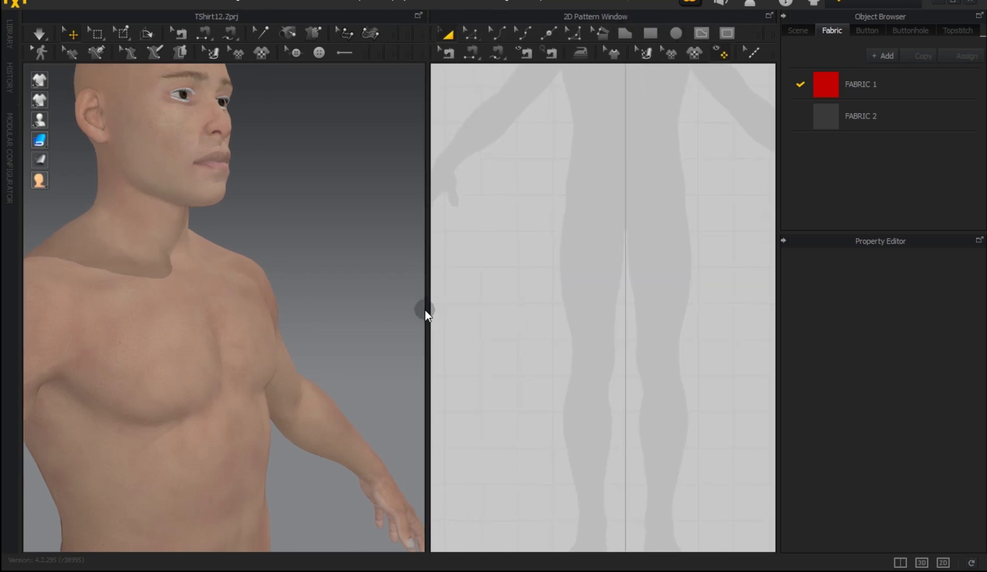
left_click_drag(428, 308, 411, 313)
scroll(721, 388, "down", 5)
scroll(639, 353, "up", 1)
scroll(628, 359, "up", 2)
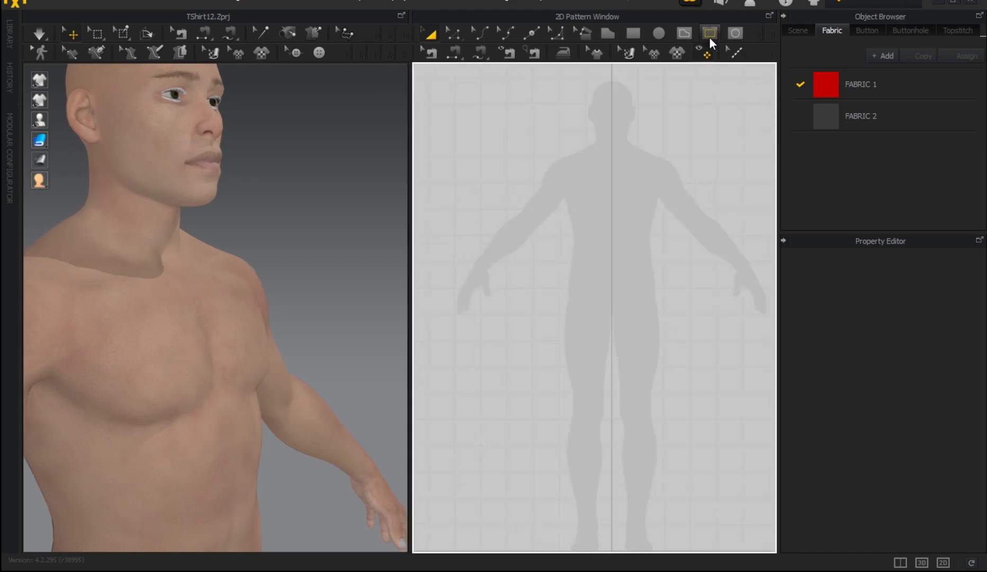
left_click(610, 33)
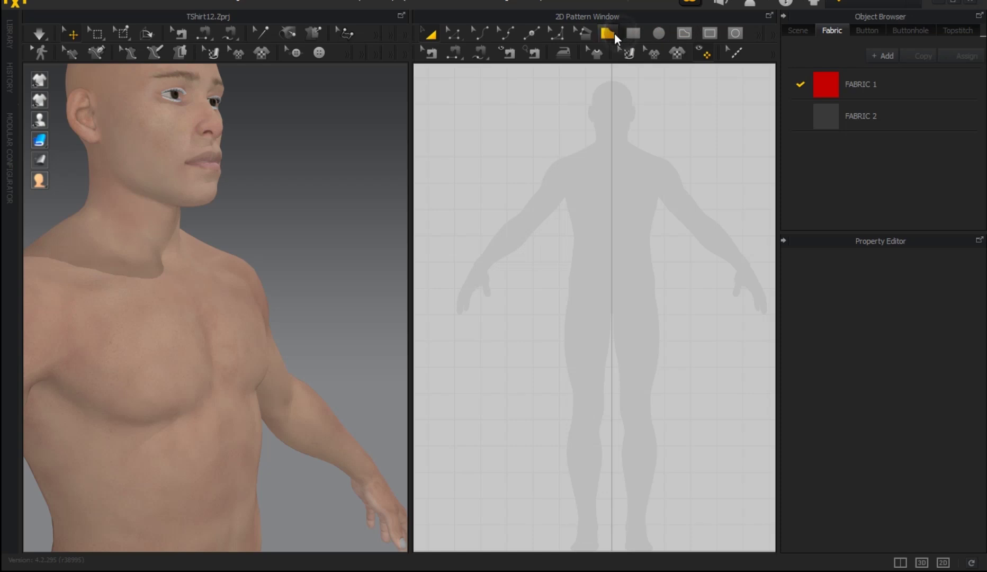
right_click_drag(606, 346, 611, 299)
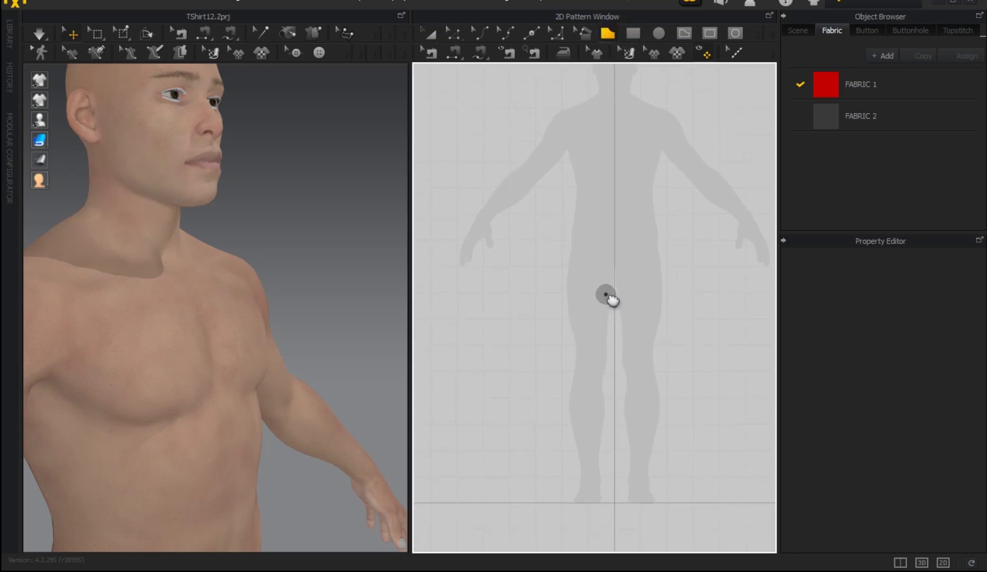
Step: Place polygon points at waist centre, left waist corner, left ankle, inner hem and crotch
left_click(614, 241)
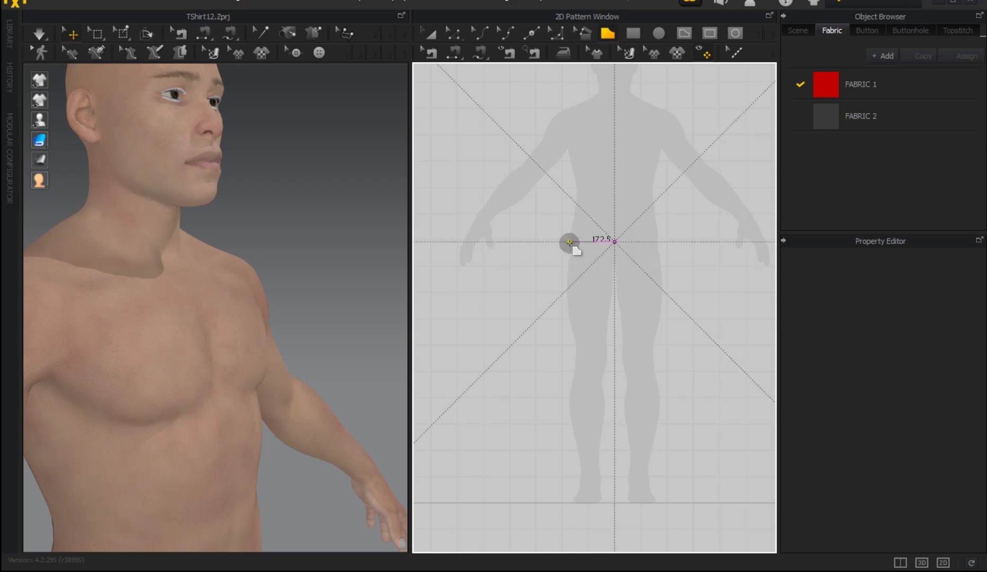
left_click(564, 242)
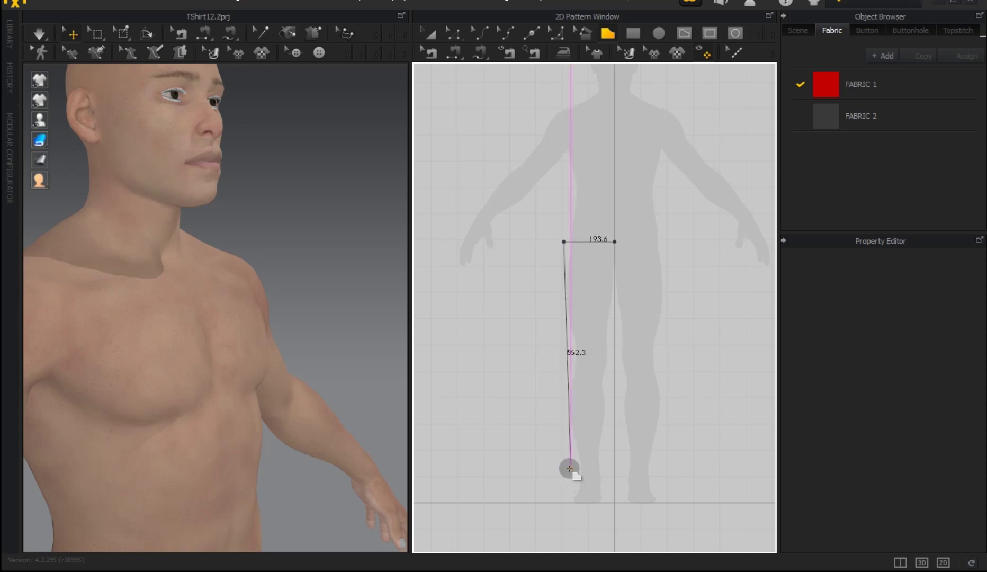
left_click(572, 470)
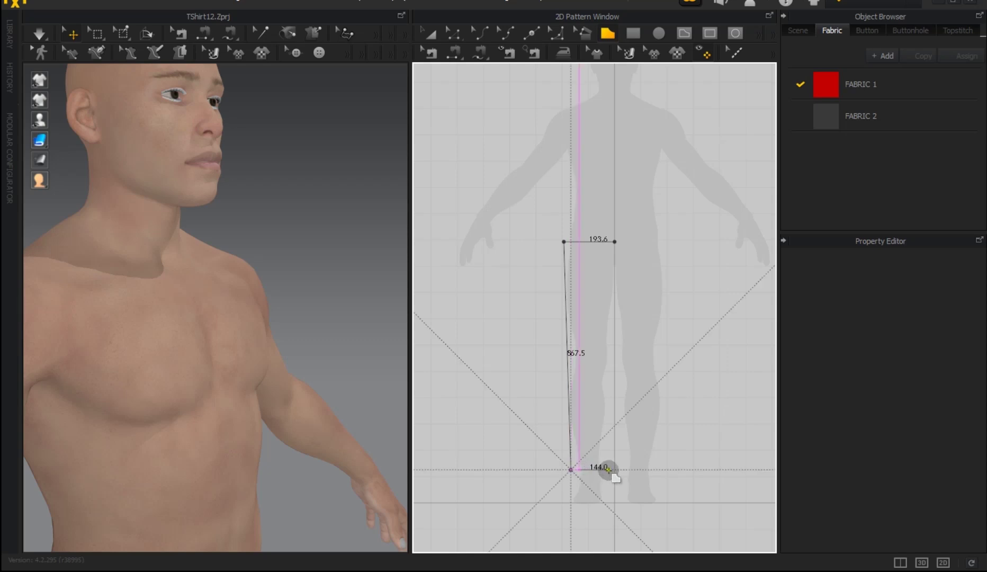
left_click(607, 469)
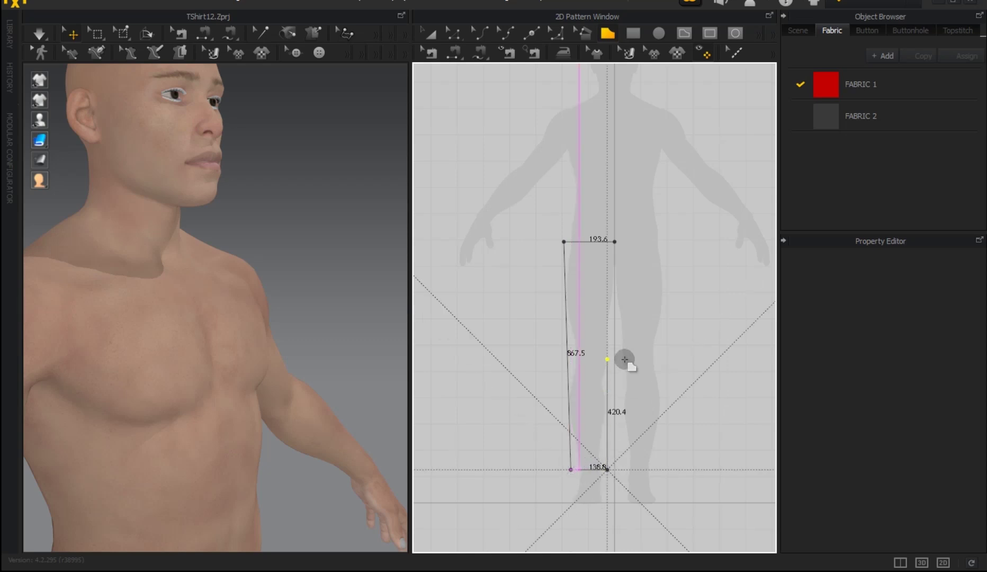
scroll(615, 318, "up", 3)
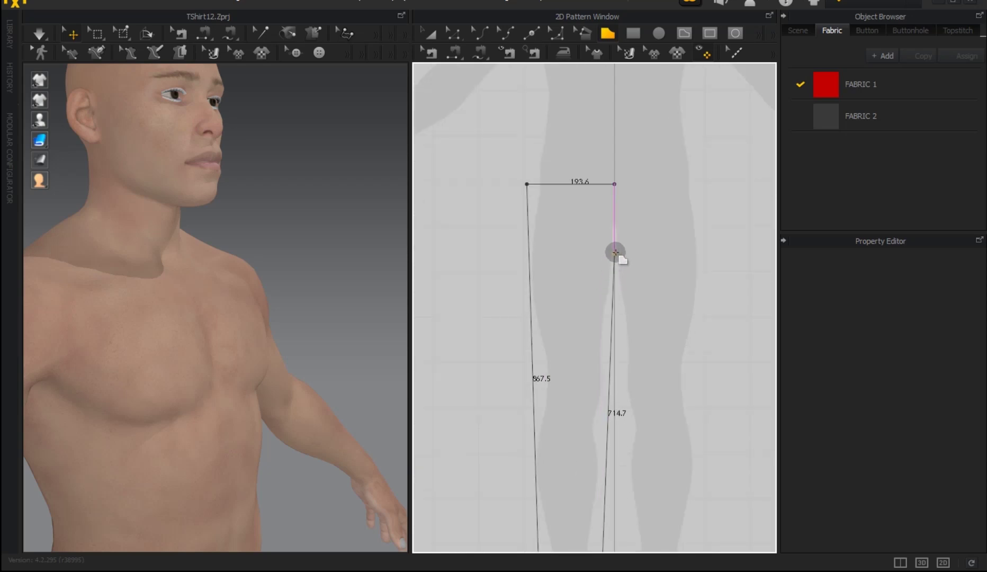
scroll(614, 231, "up", 2)
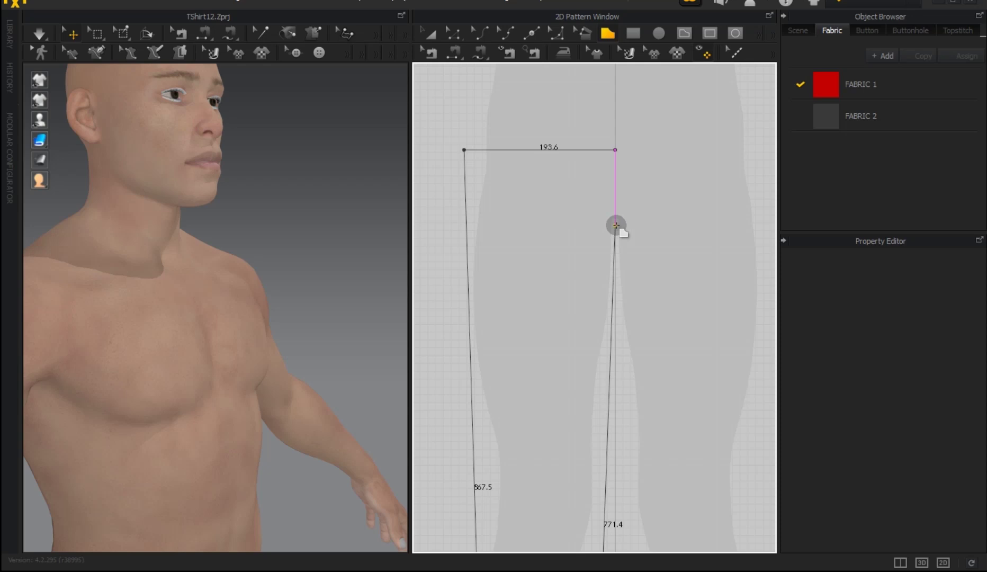
left_click(616, 225)
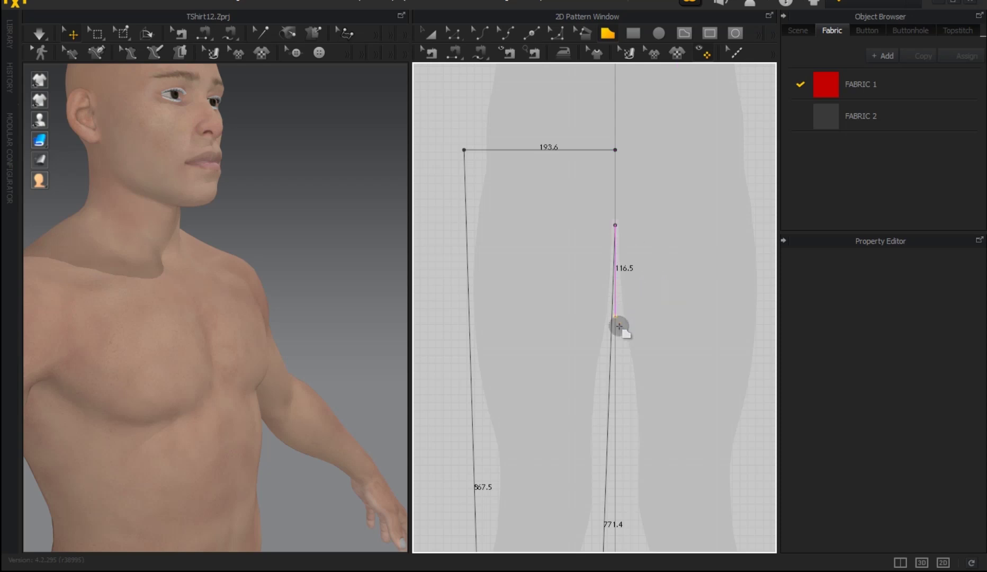
middle_click_drag(631, 386, 584, 271)
Step: Add the right inner hem, right outer hem and right waist corner, closing at the waist centre
scroll(584, 272, "up", 1)
scroll(584, 275, "down", 3)
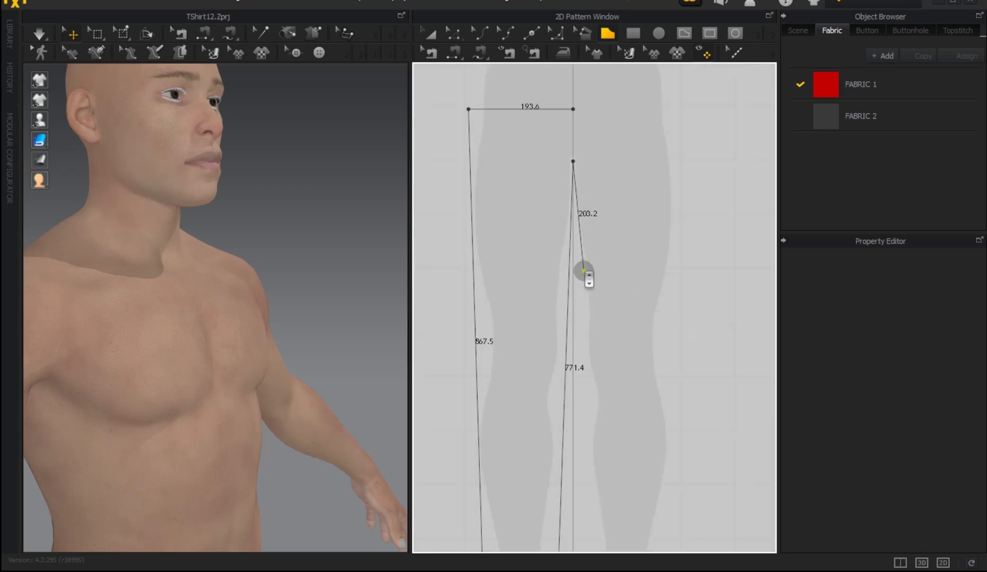
middle_click_drag(595, 330, 587, 258)
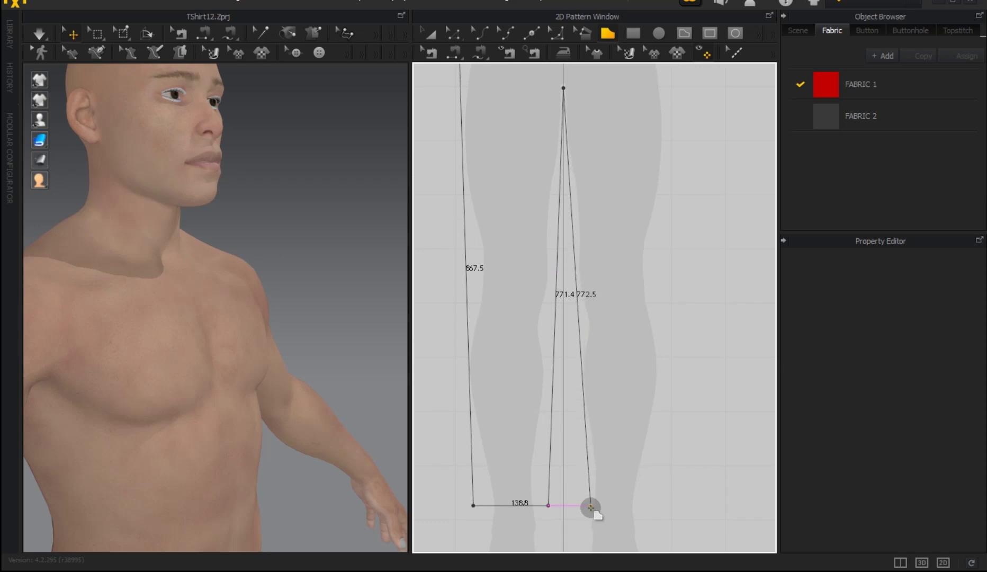
left_click(591, 506)
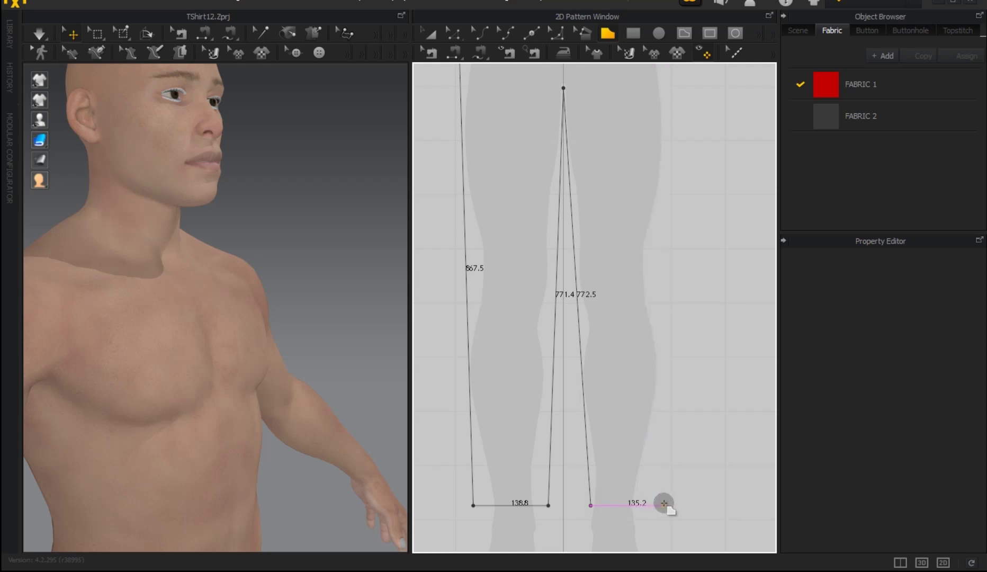
key("shift")
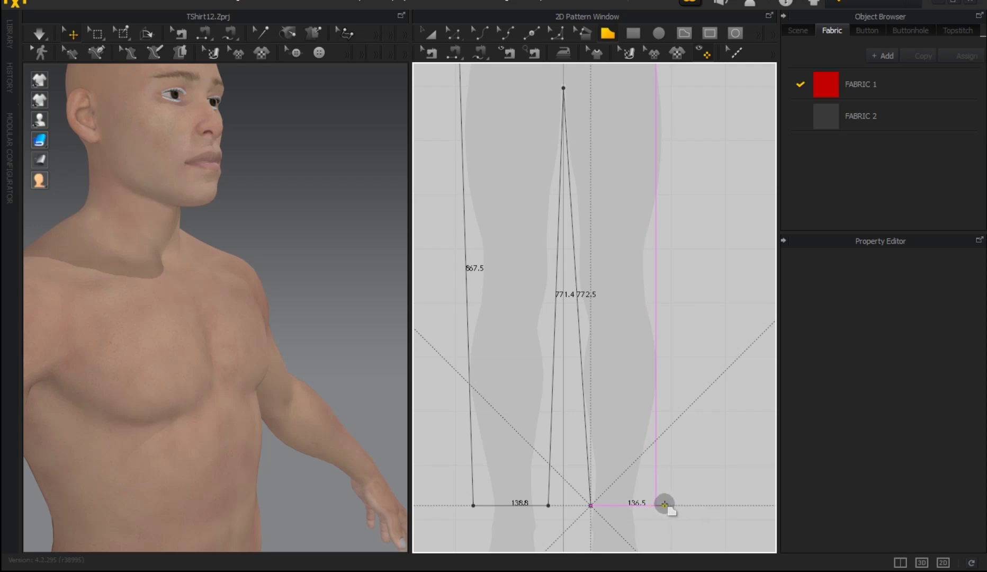
scroll(659, 504, "down", 2)
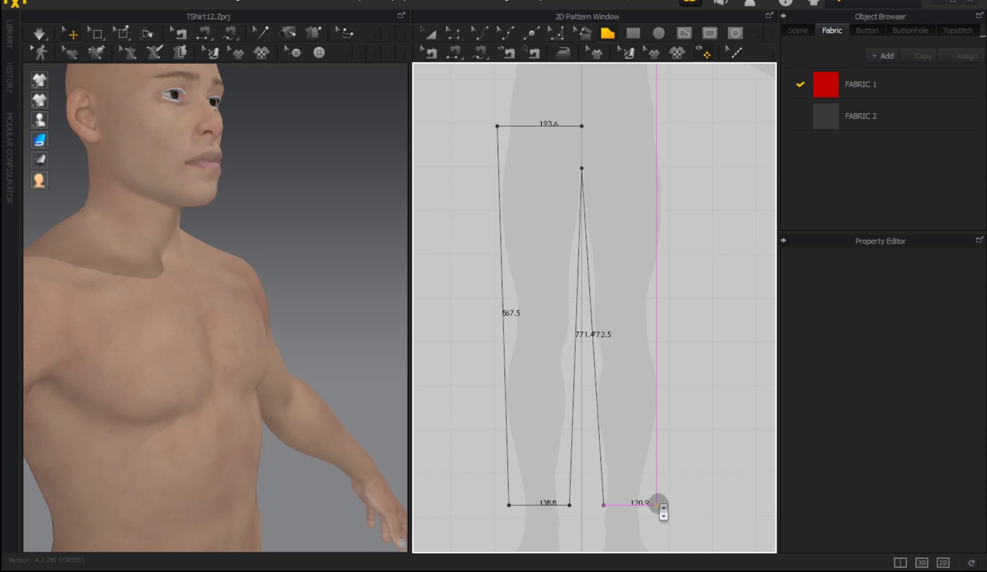
left_click(658, 505)
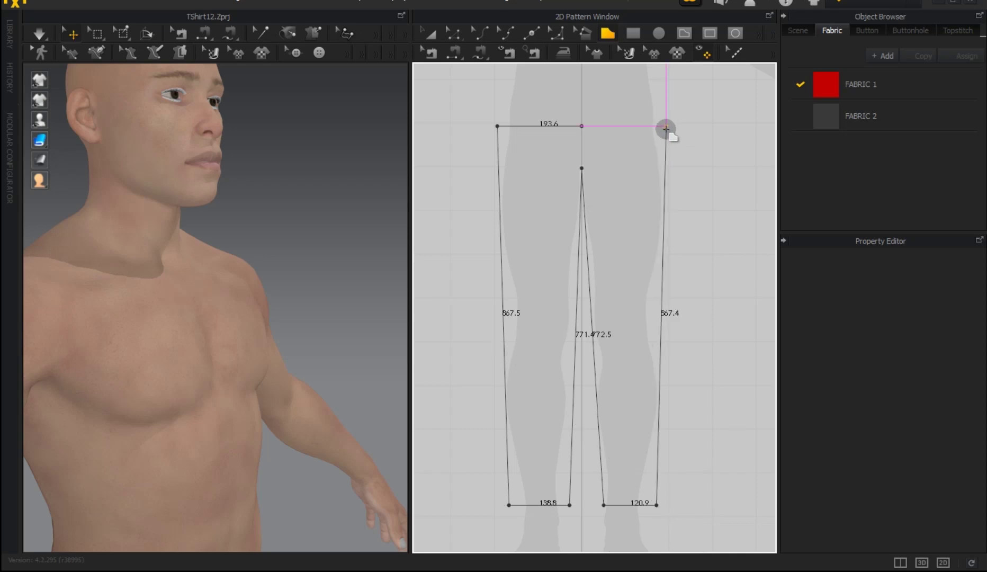
left_click(665, 127)
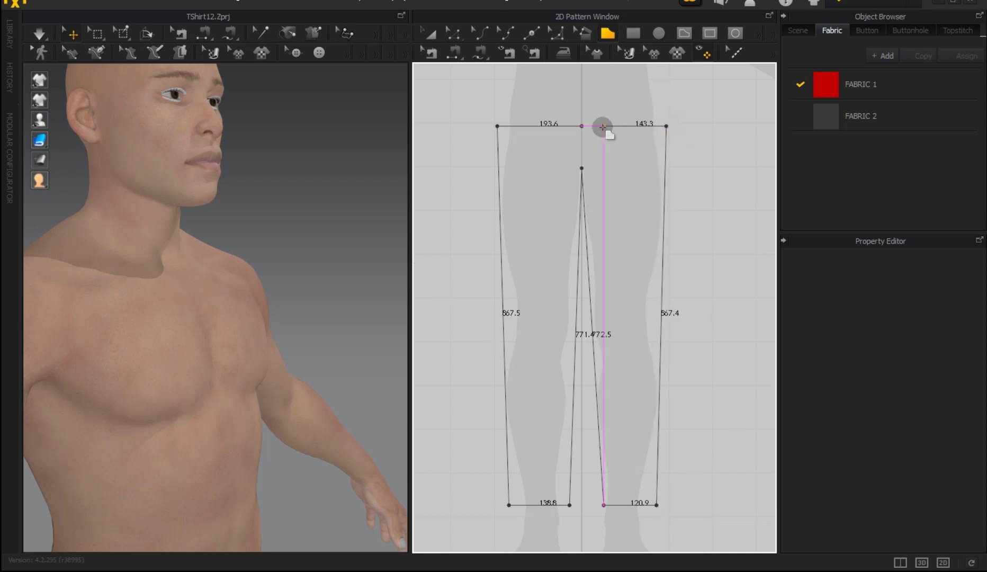
left_click(582, 126)
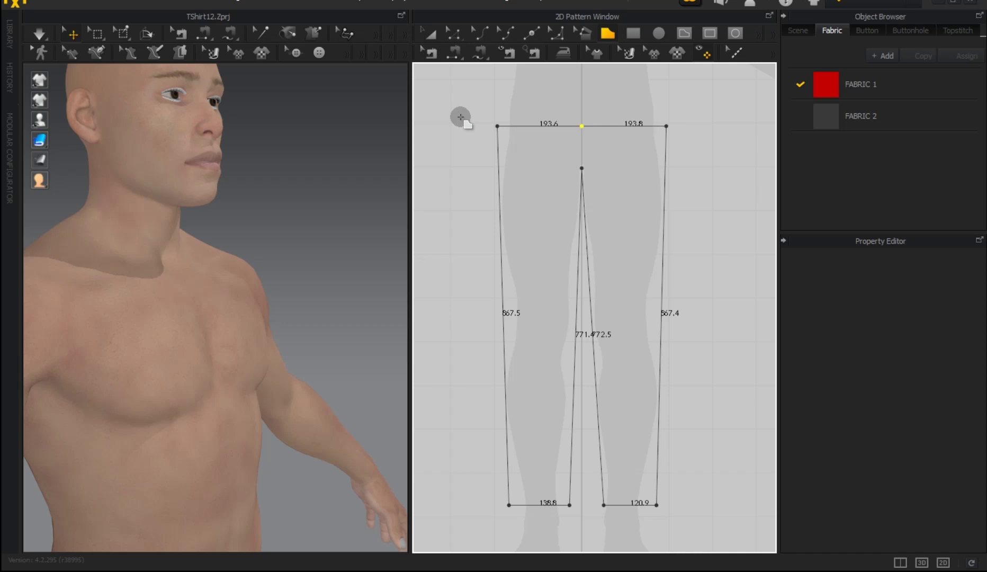
key("a")
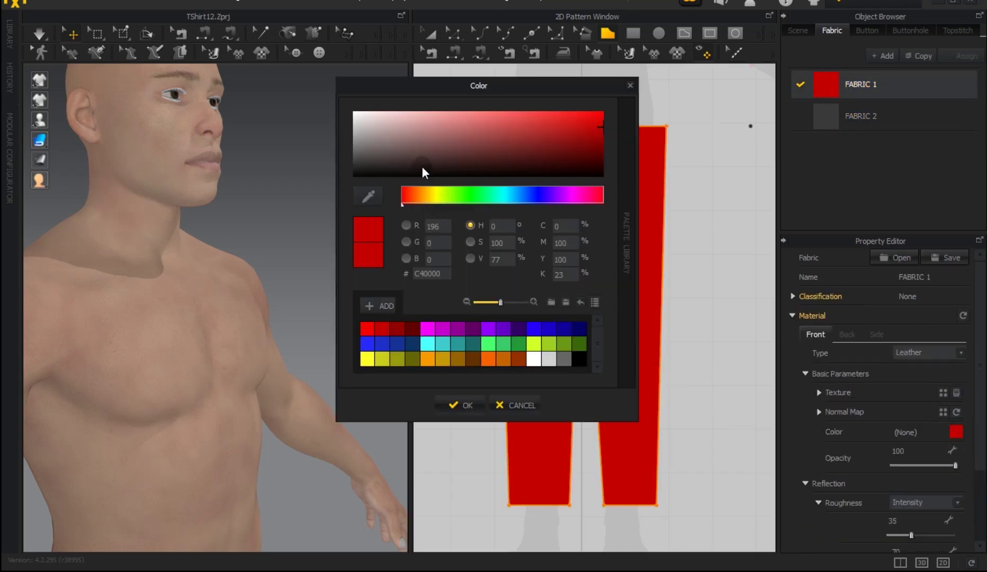
Step: Change FABRIC 1's colour to light grey (AFADAD)
left_click(358, 133)
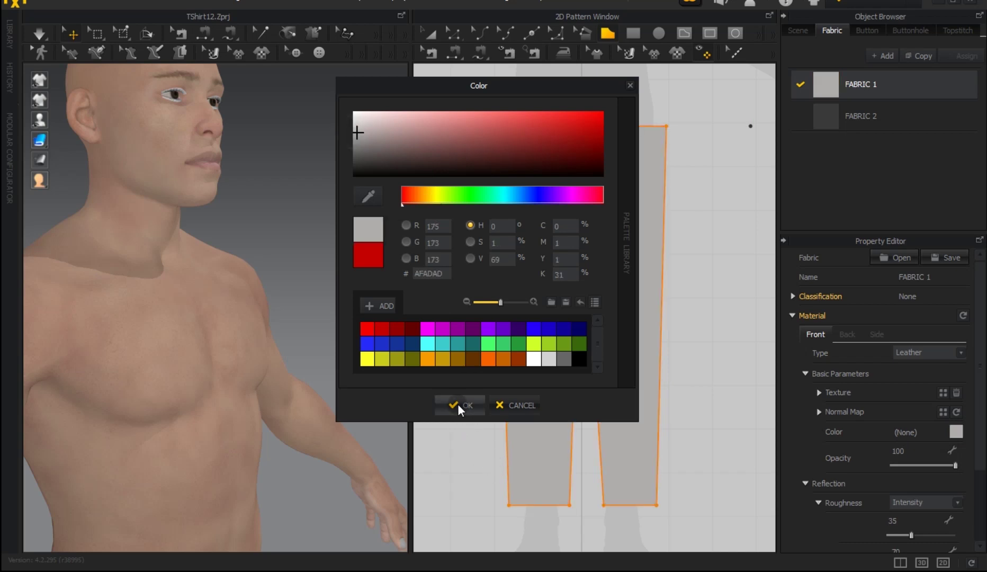
left_click(469, 409)
scroll(343, 367, "down", 3)
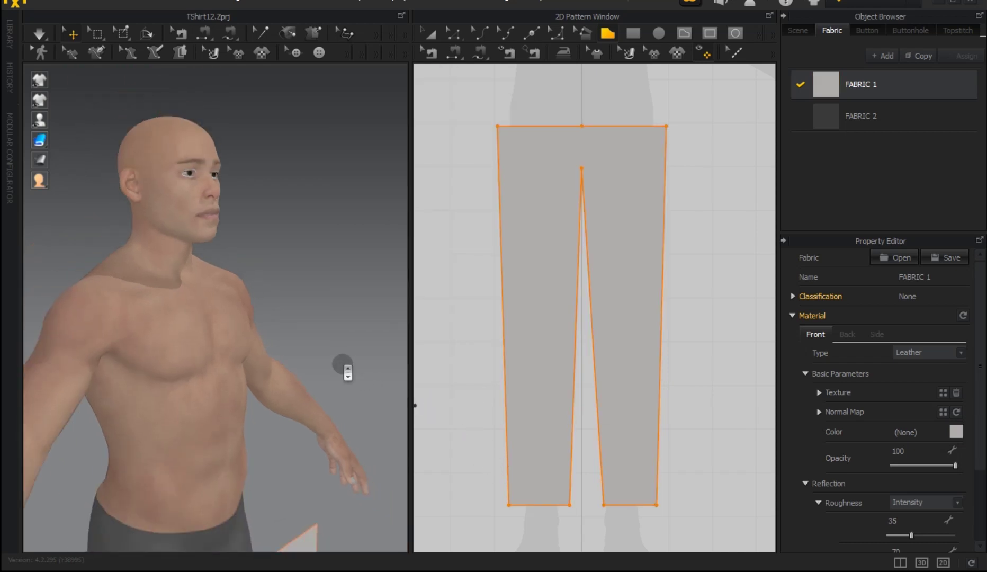
Step: Select the pants piece in 3D and move it alongside the avatar's right thigh
scroll(312, 365, "down", 3)
scroll(312, 365, "down", 2)
middle_click_drag(287, 374, 276, 337)
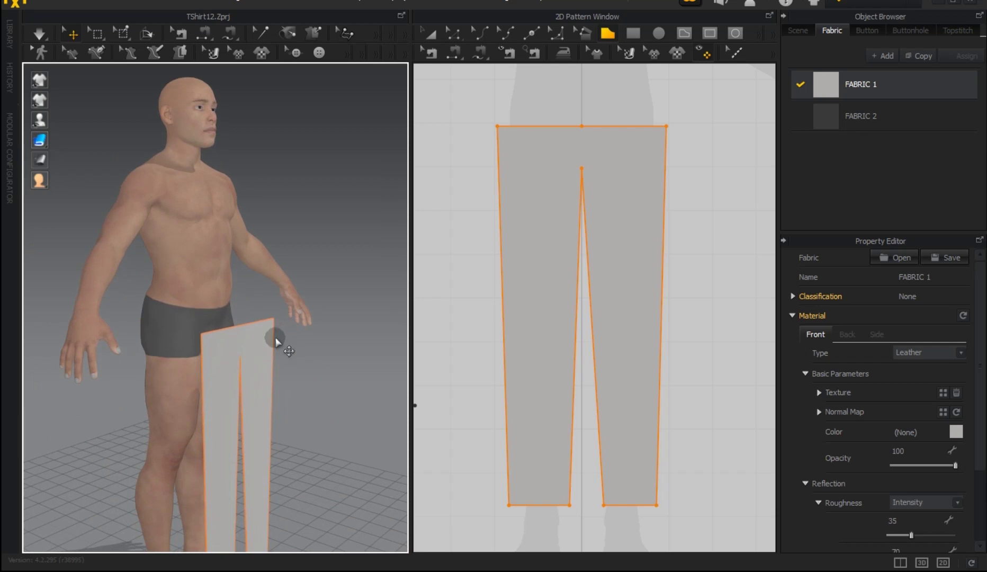
left_click(259, 347)
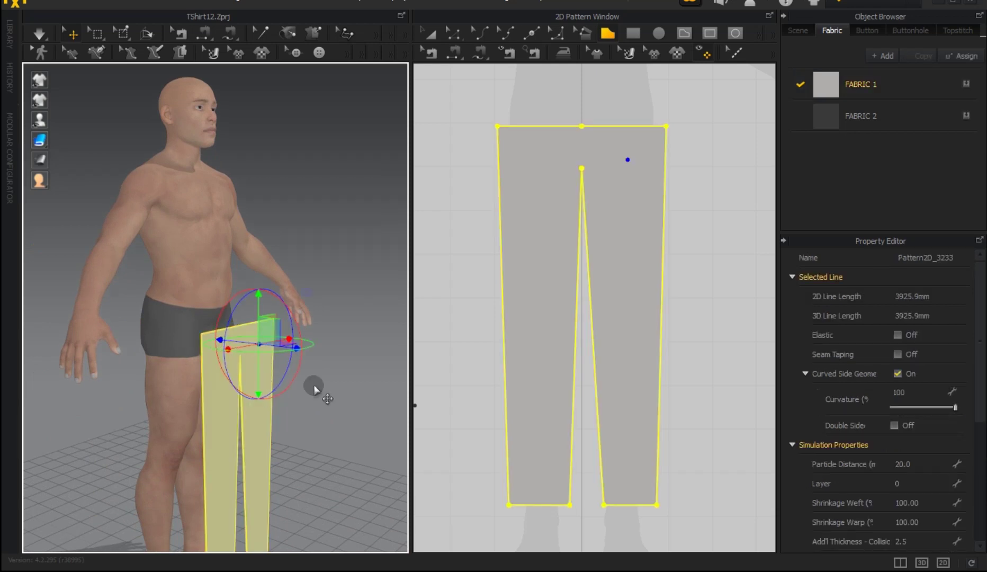
right_click_drag(329, 398, 340, 406)
mouse_move(217, 338)
left_mouse_down()
mouse_move(171, 324)
mouse_move(191, 329)
left_mouse_up()
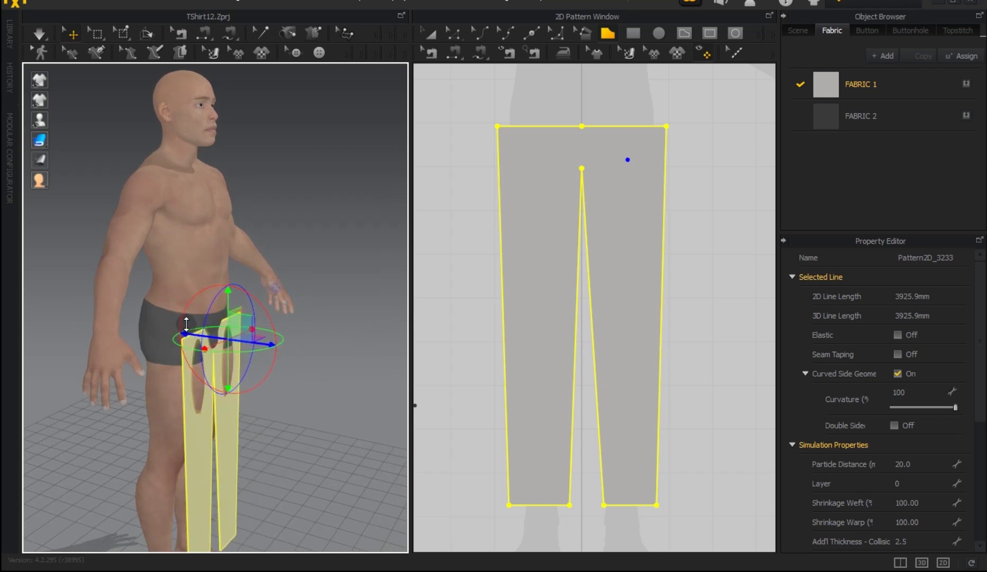
middle_click_drag(254, 430, 277, 360)
scroll(241, 391, "up", 2)
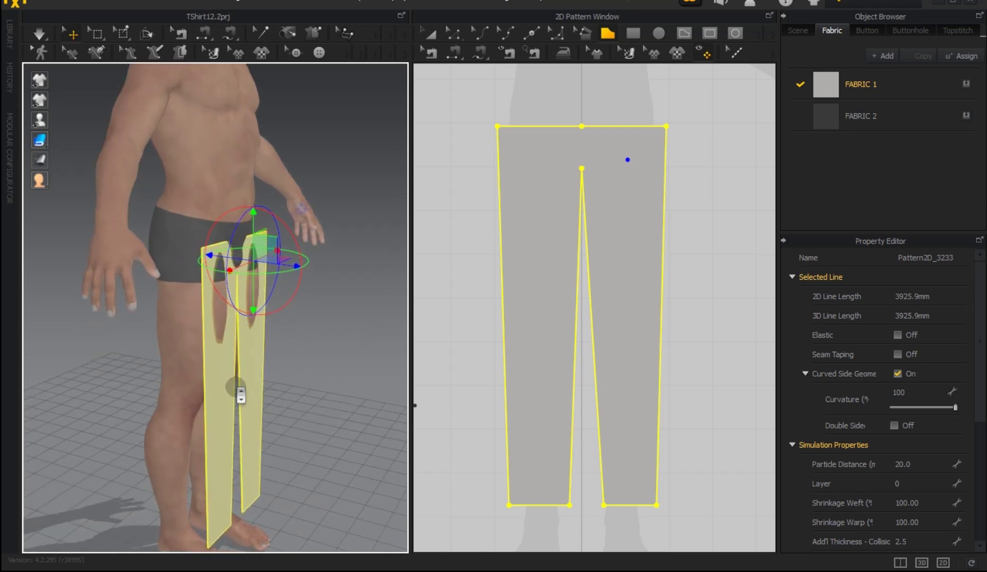
Step: Rotate the pants piece edge-on around the vertical axis beside the hip
mouse_move(335, 341)
right_mouse_down()
mouse_move(226, 321)
mouse_move(322, 339)
mouse_move(271, 324)
mouse_move(323, 355)
mouse_move(320, 293)
mouse_move(327, 327)
right_mouse_up()
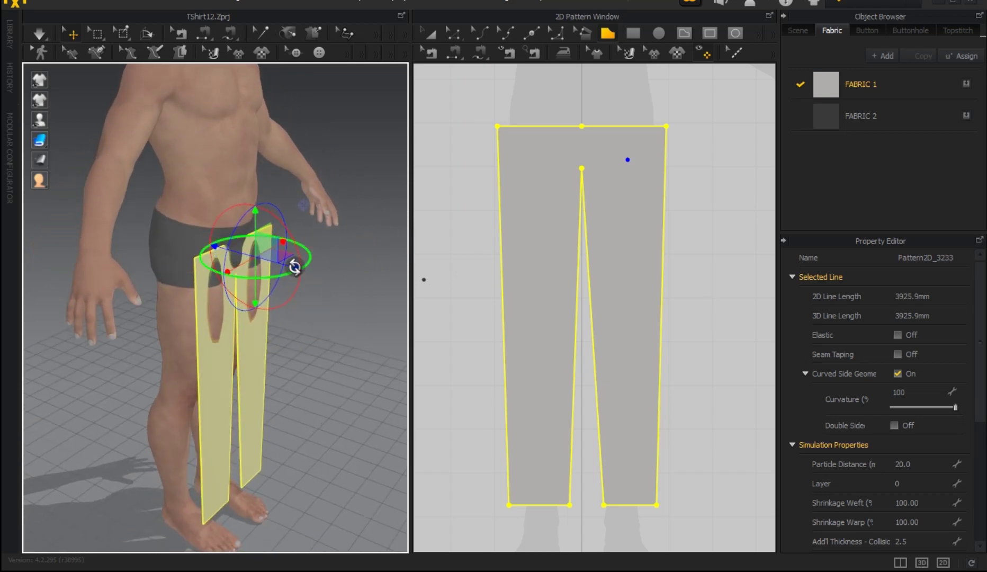
right_click_drag(283, 260, 264, 260)
left_click_drag(264, 261, 246, 259)
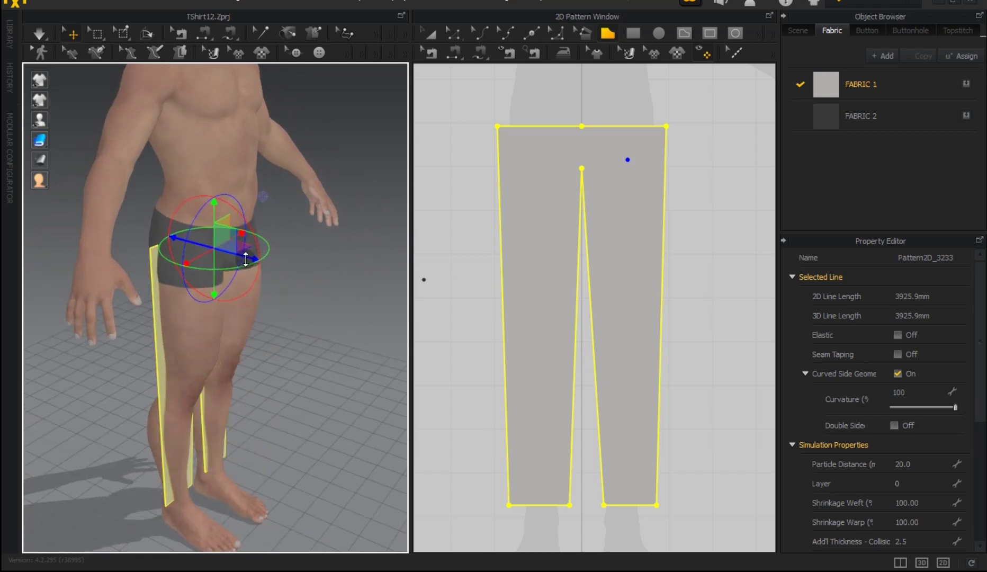
mouse_move(246, 258)
right_mouse_down()
mouse_move(254, 319)
mouse_move(222, 302)
mouse_move(235, 300)
right_mouse_up()
right_click_drag(602, 192, 609, 368)
left_click(433, 32)
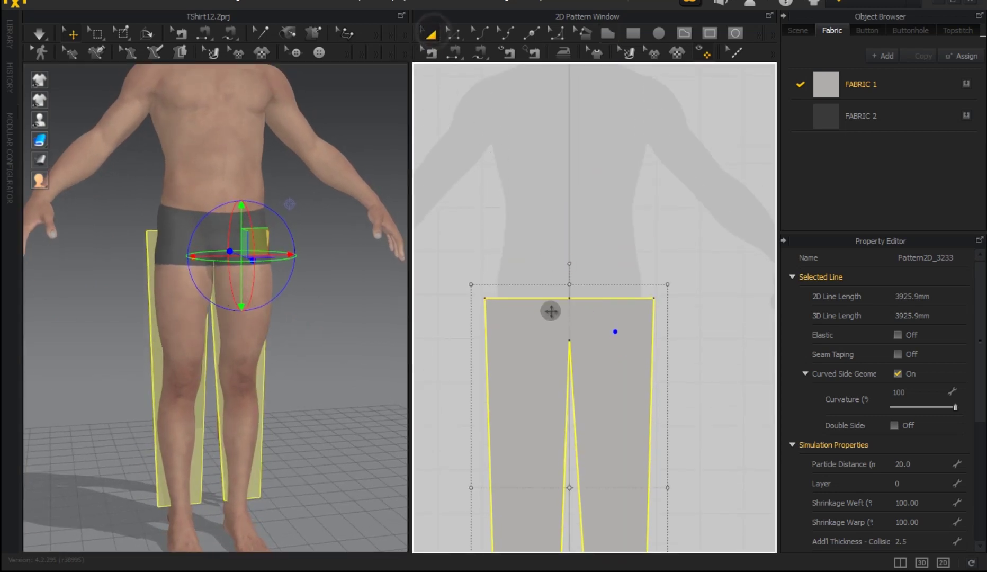
Step: Drag the pattern's top edge up to a 4224.1mm line and move the panels before the legs
left_click_drag(570, 283, 570, 275)
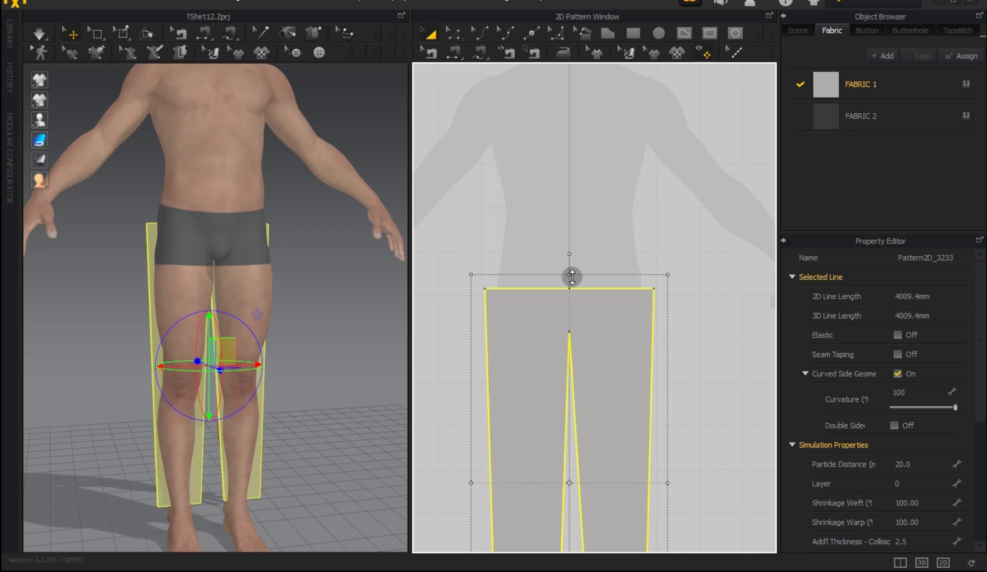
left_click_drag(570, 274, 568, 253)
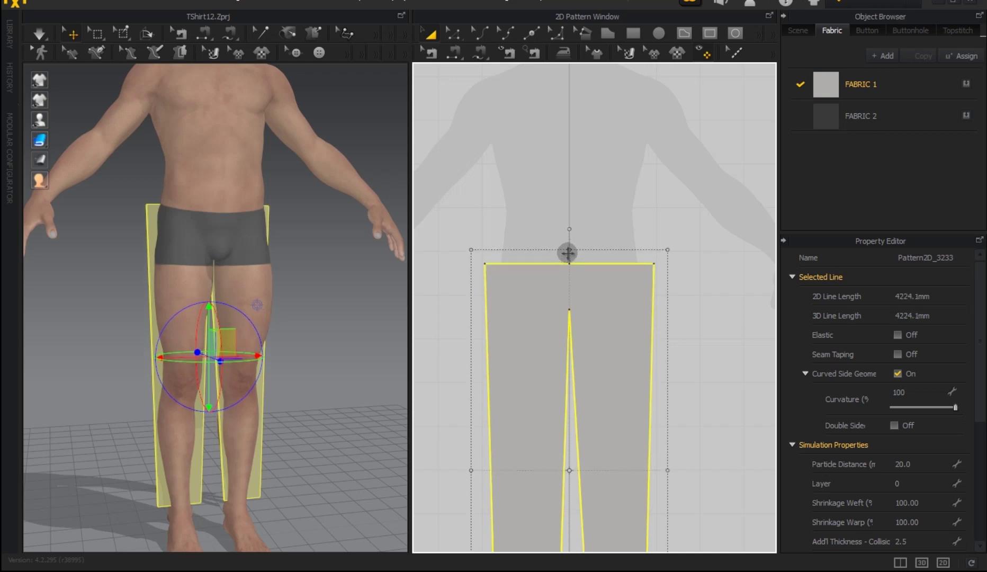
right_click_drag(289, 286, 219, 360)
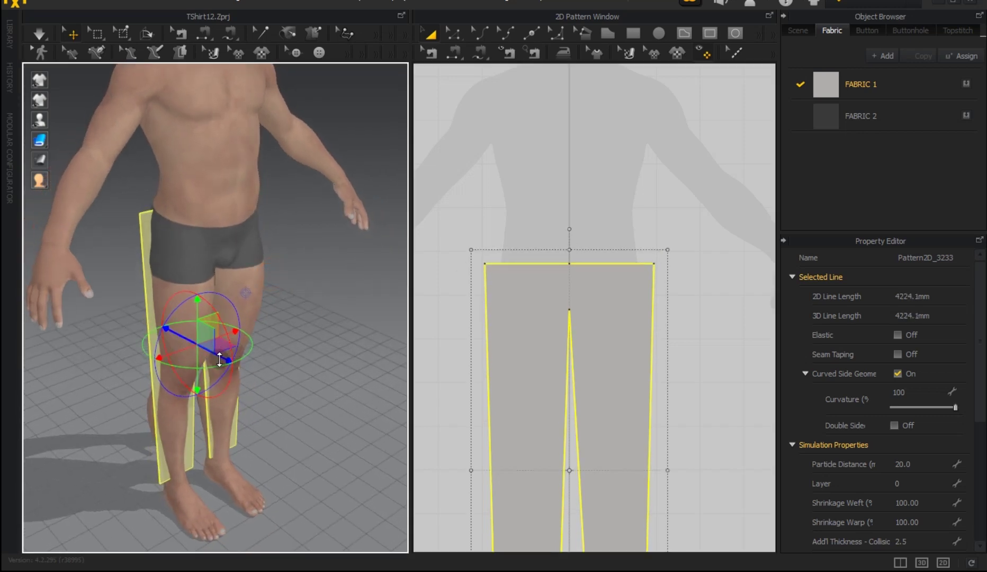
left_click_drag(220, 361, 264, 367)
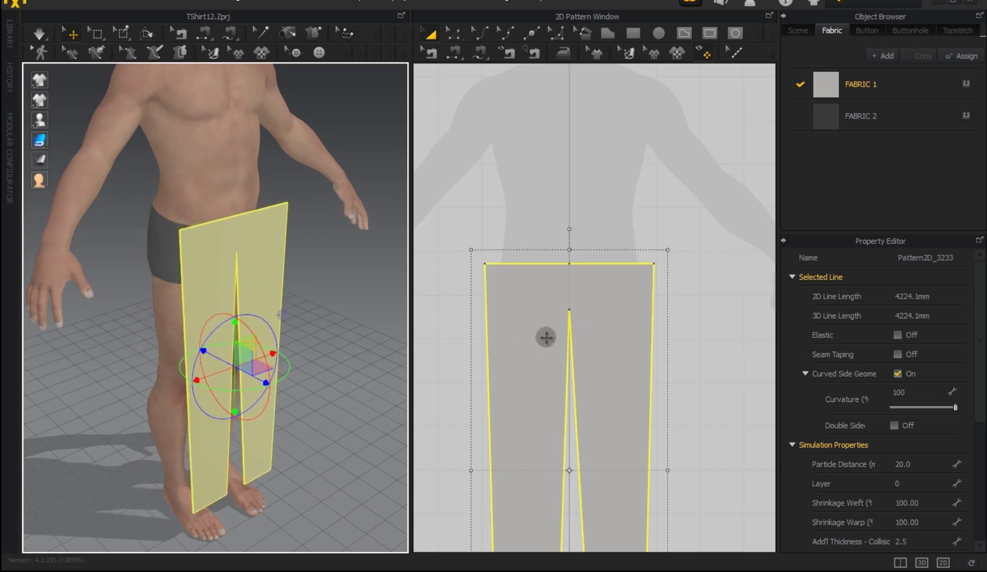
scroll(685, 322, "down", 3)
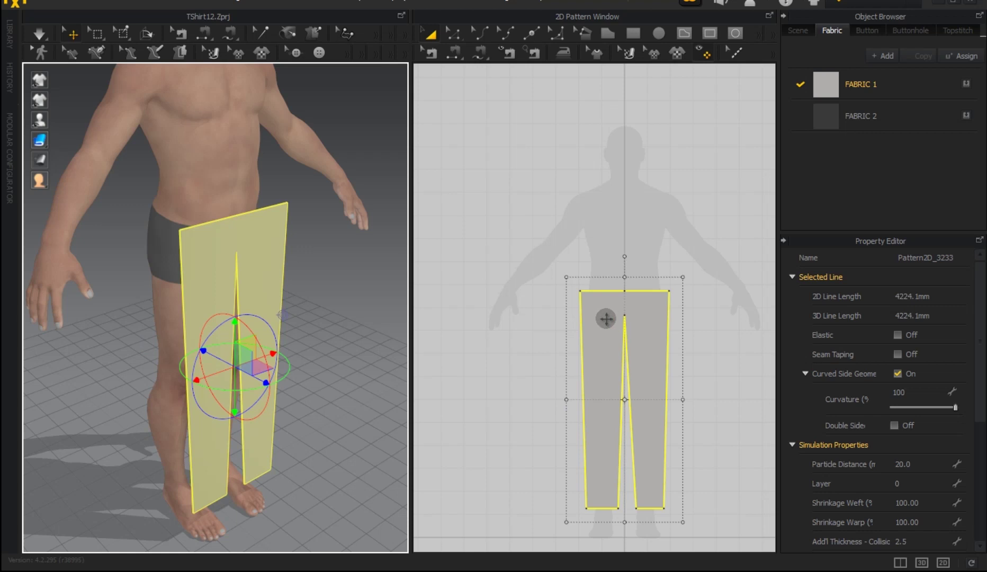
scroll(630, 318, "up", 3)
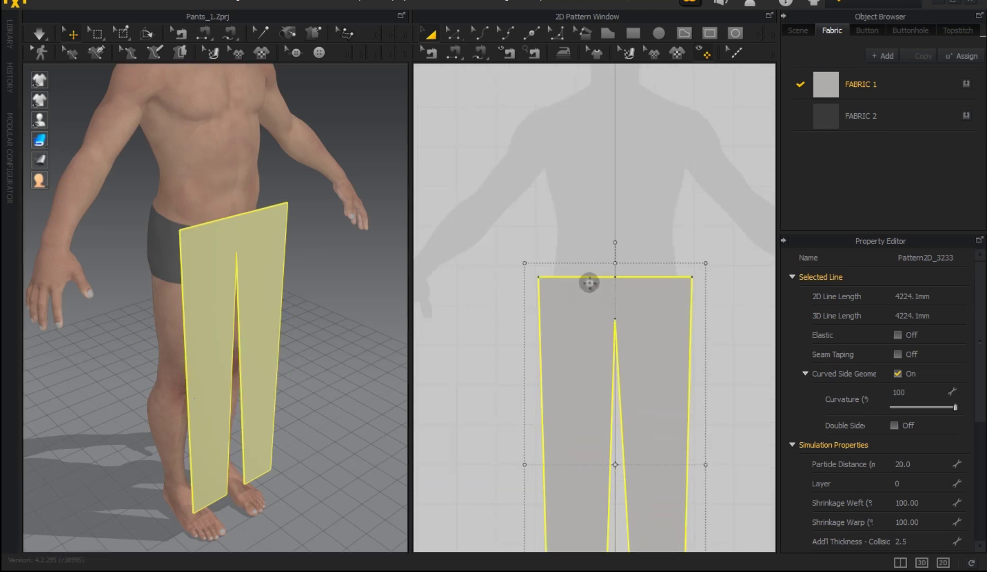
left_click_drag(614, 262, 615, 271)
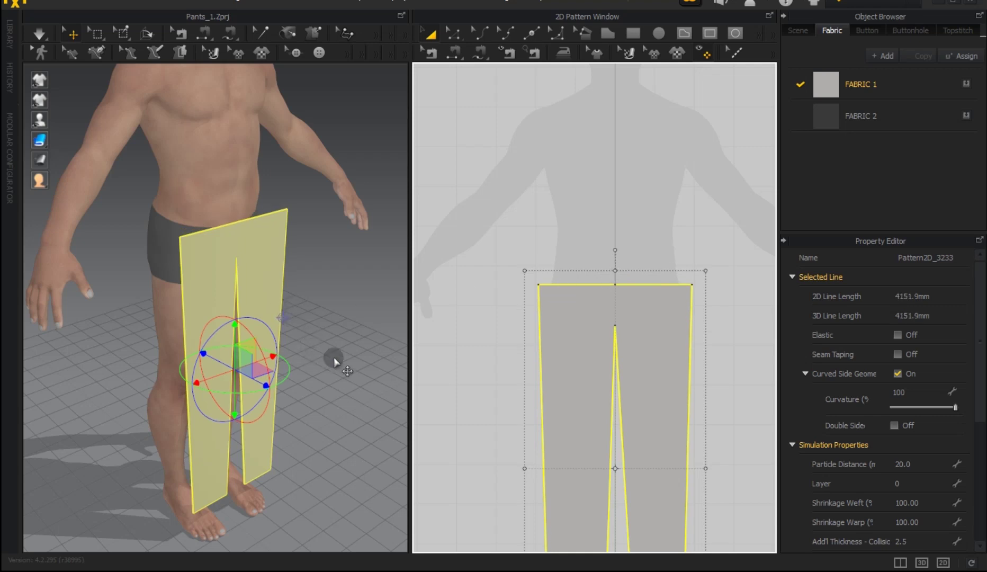
Step: Lower the waist edge to a 4013.9mm line and turn the leg panel to face forward
right_click_drag(257, 379, 249, 366)
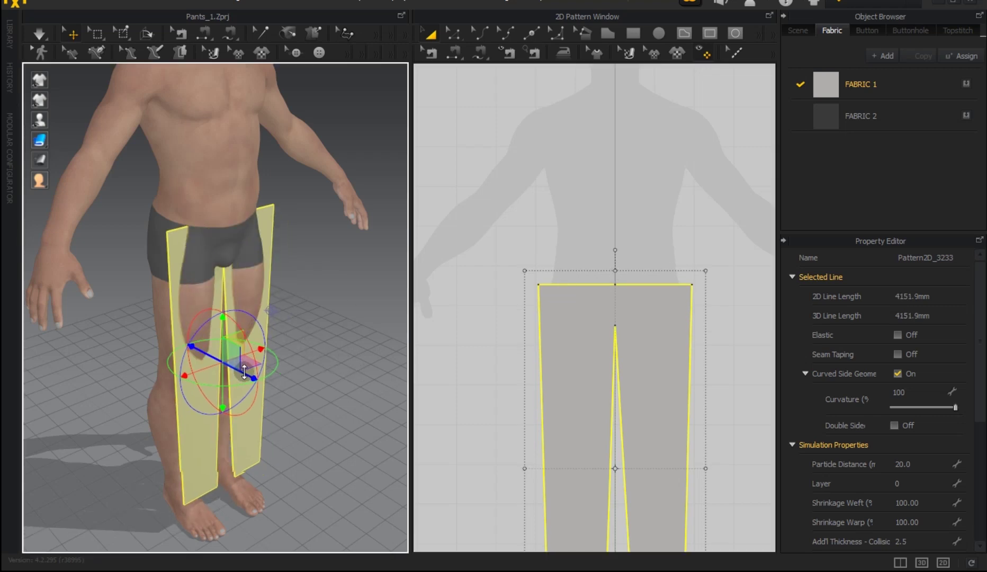
right_click_drag(320, 369, 280, 350)
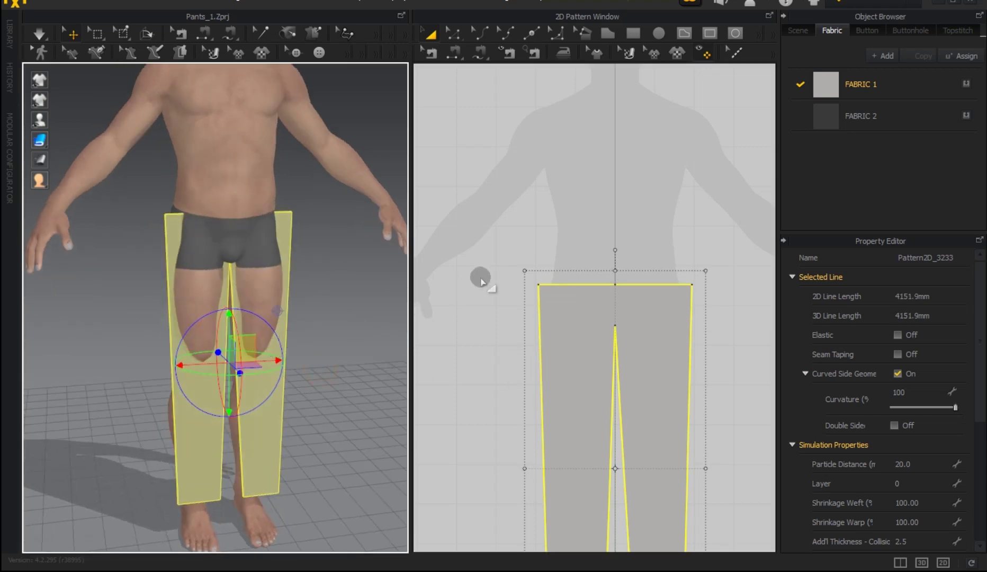
left_click(617, 277)
left_click_drag(617, 276, 621, 282)
scroll(621, 283, "down", 2)
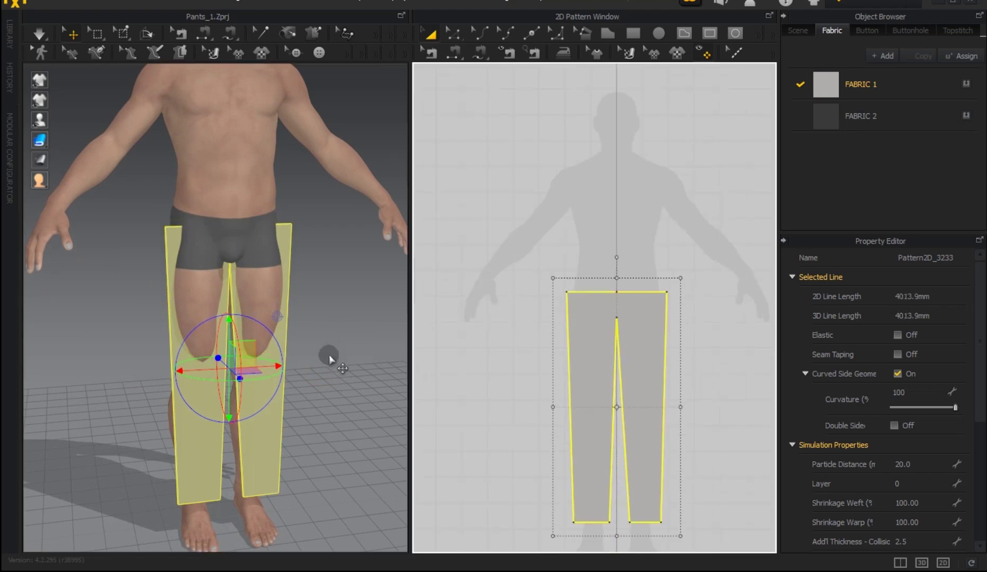
mouse_move(346, 362)
right_mouse_down()
mouse_move(438, 383)
mouse_move(291, 388)
right_mouse_up()
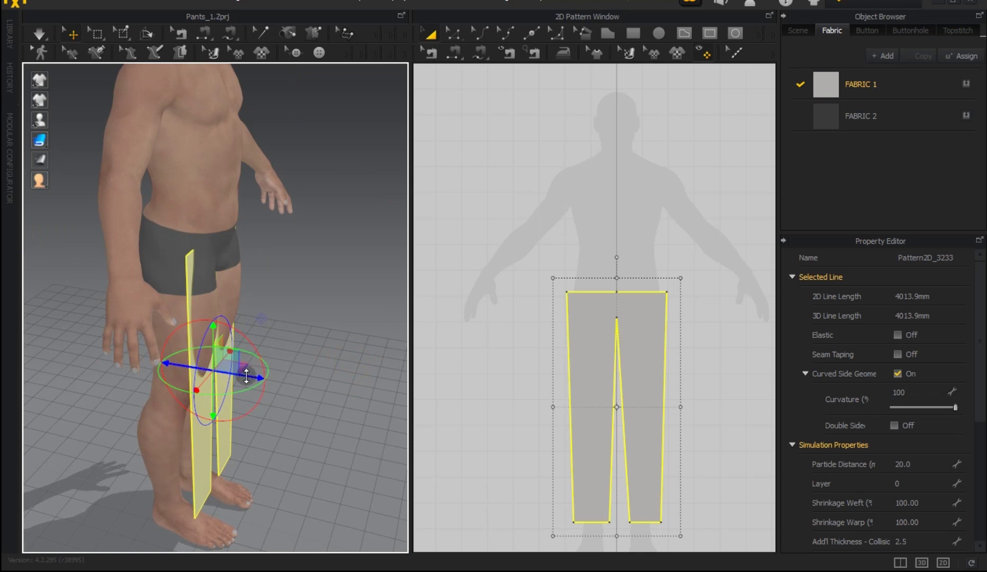
left_click_drag(267, 376, 271, 374)
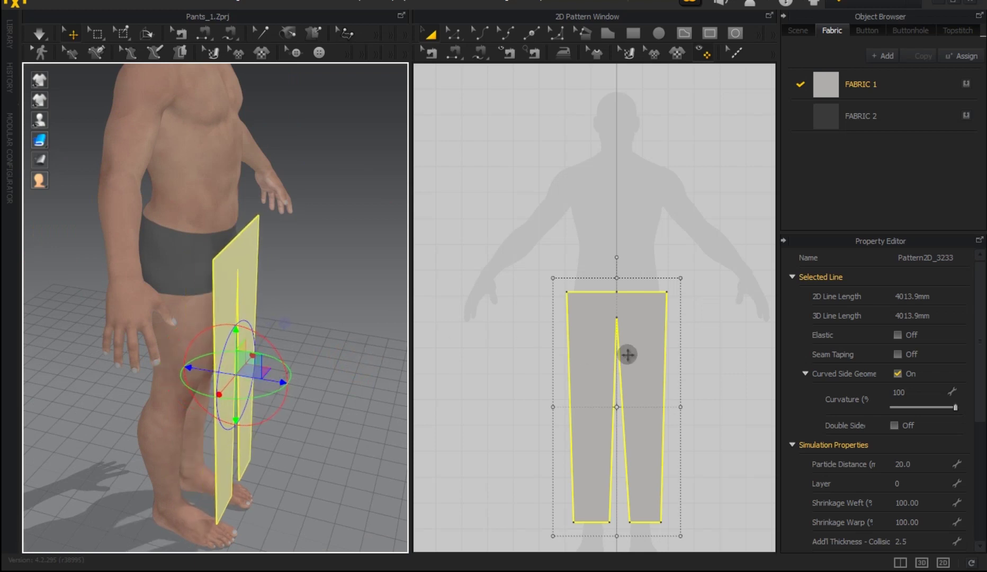
Step: Copy the pants pattern and Mirror Paste it in the 2D window
right_click(603, 354)
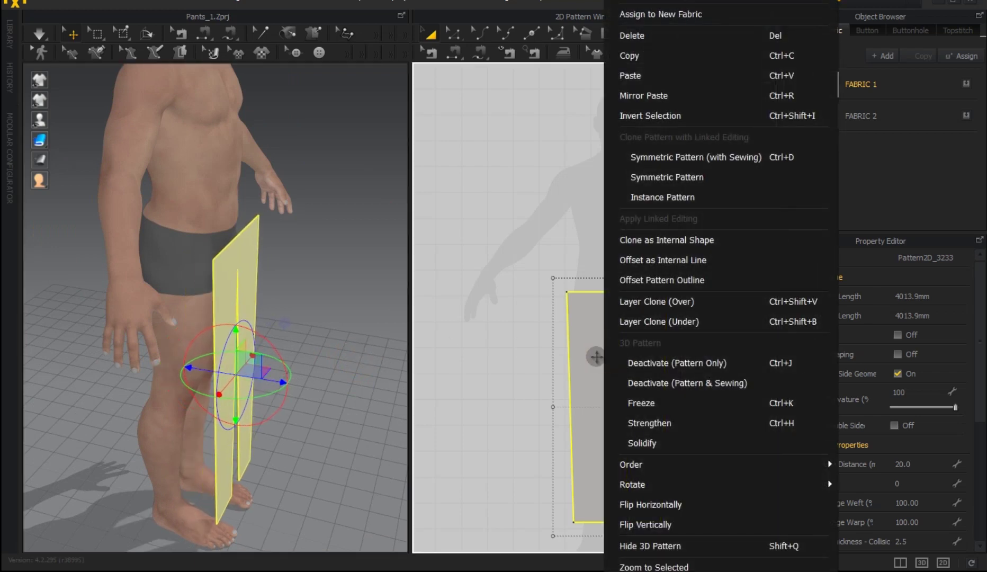
left_click(639, 84)
right_click(461, 375)
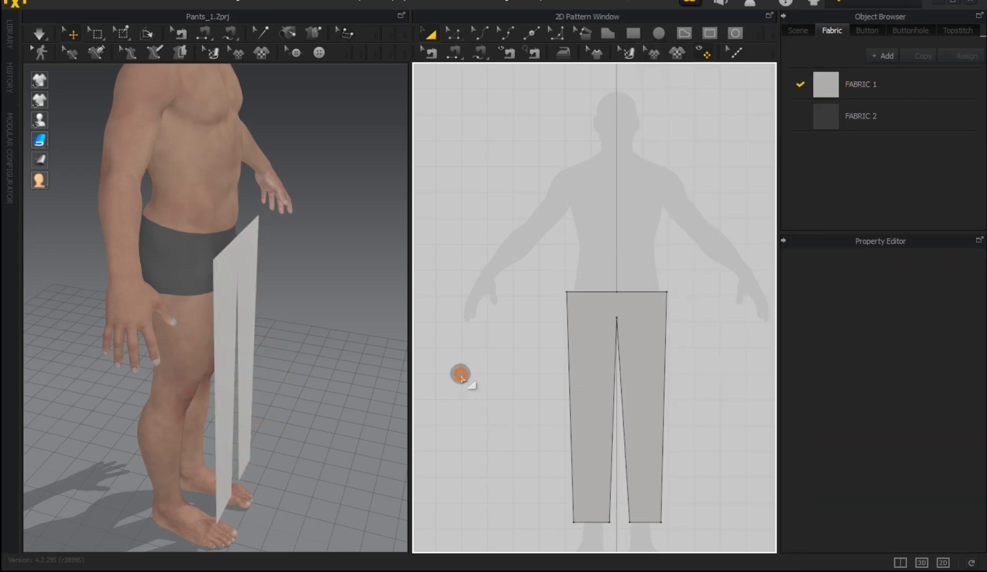
left_click(511, 12)
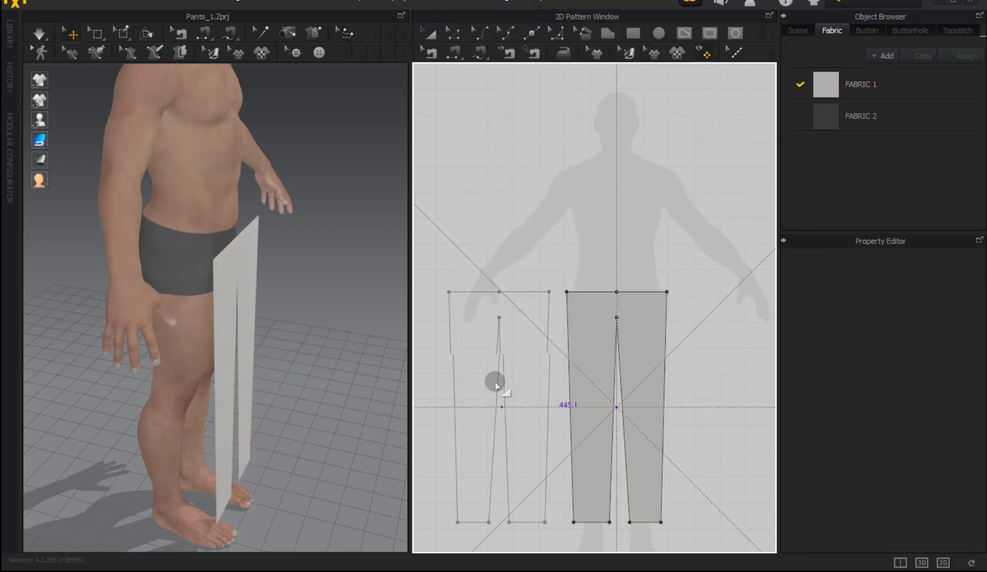
Step: Place the mirrored copy left of the original and swing it to the avatar's side in 3D
left_click(477, 405)
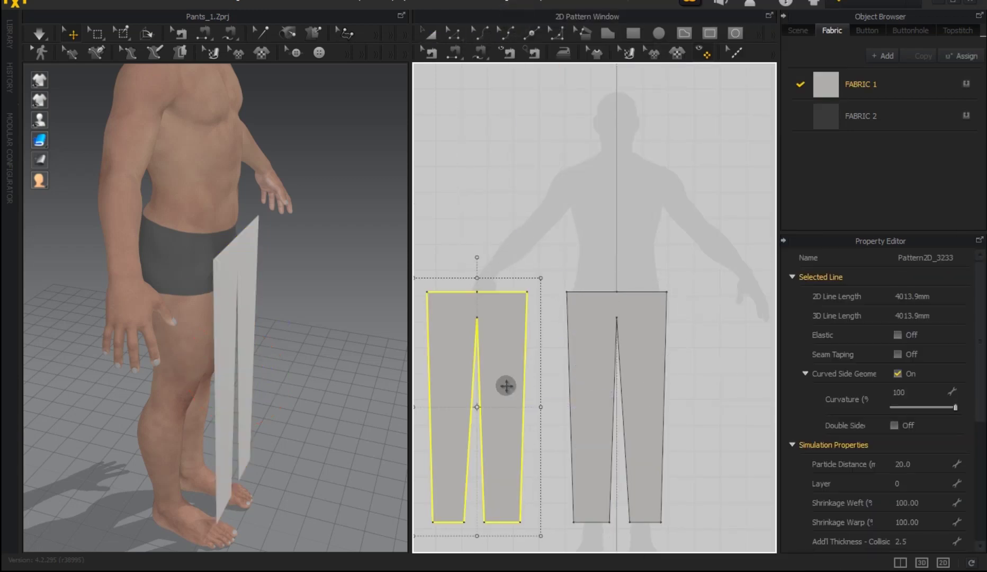
key("2")
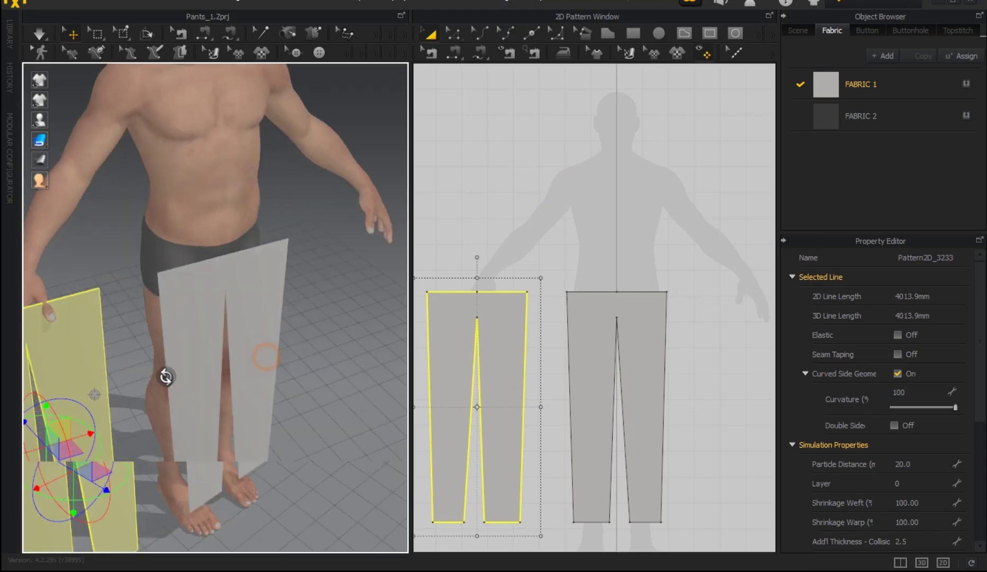
left_click_drag(163, 389, 260, 373)
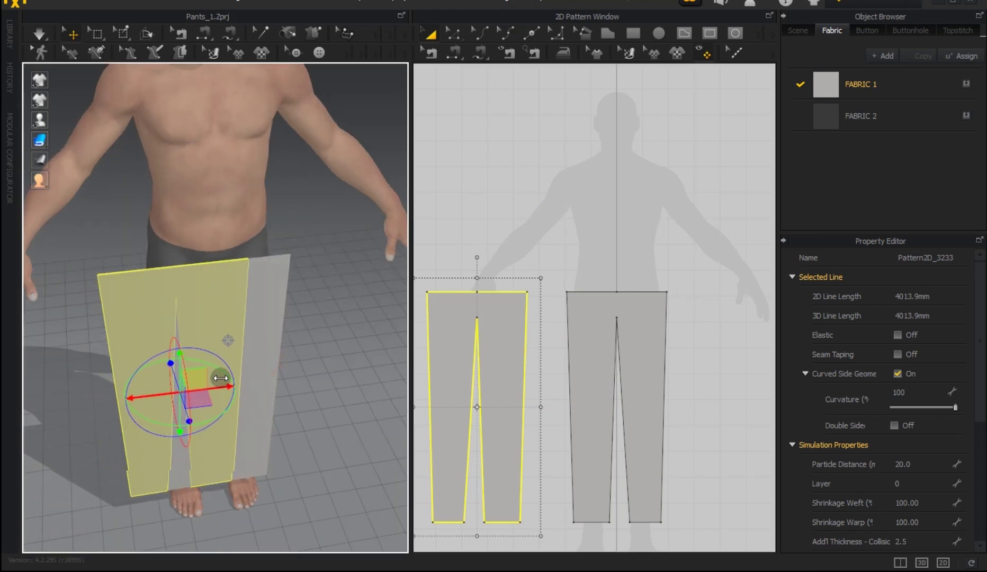
mouse_move(289, 410)
right_mouse_down()
mouse_move(342, 473)
mouse_move(337, 392)
right_mouse_up()
mouse_move(191, 340)
right_mouse_down()
mouse_move(324, 368)
mouse_move(291, 350)
right_mouse_up()
mouse_move(287, 348)
left_mouse_down()
mouse_move(218, 338)
mouse_move(235, 373)
left_mouse_up()
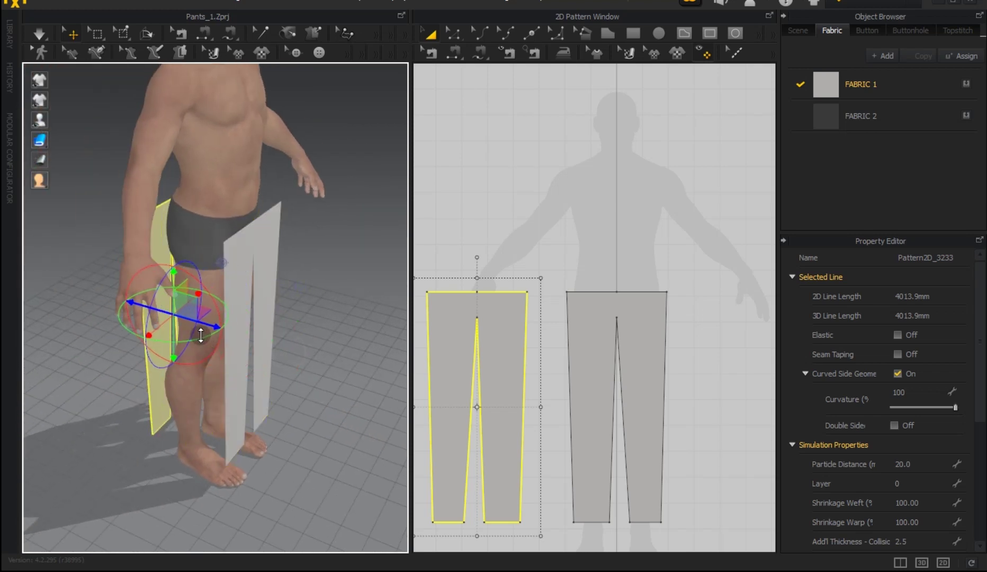
mouse_move(253, 361)
right_mouse_down()
mouse_move(350, 347)
mouse_move(258, 272)
right_mouse_up()
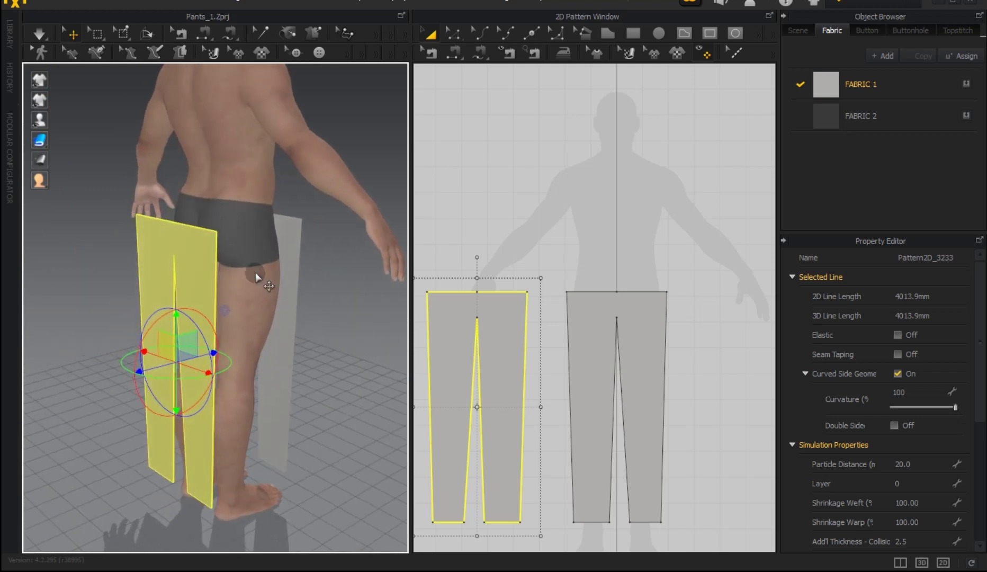
Step: Flip the new panel horizontally and check it from the side
right_click(186, 258)
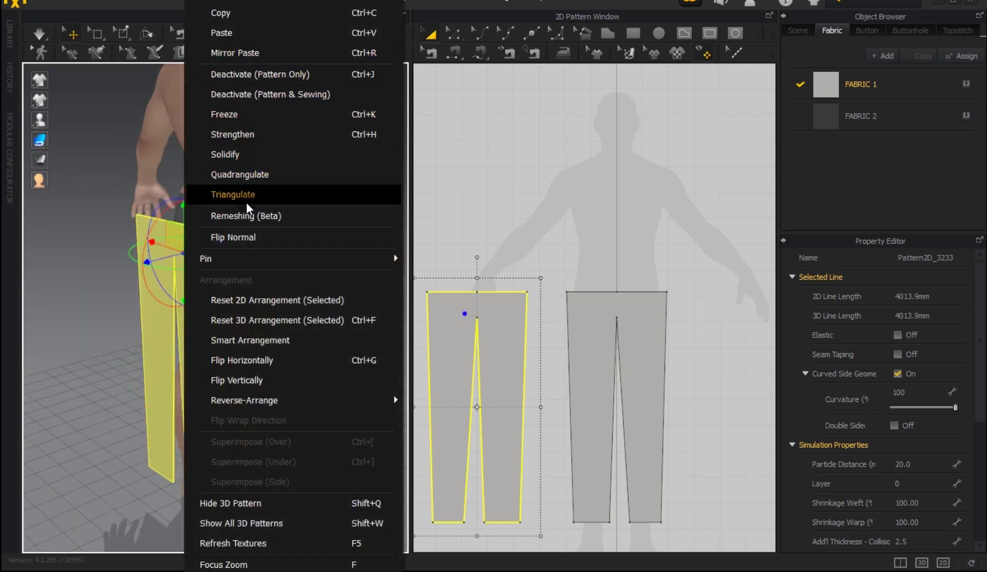
left_click(268, 360)
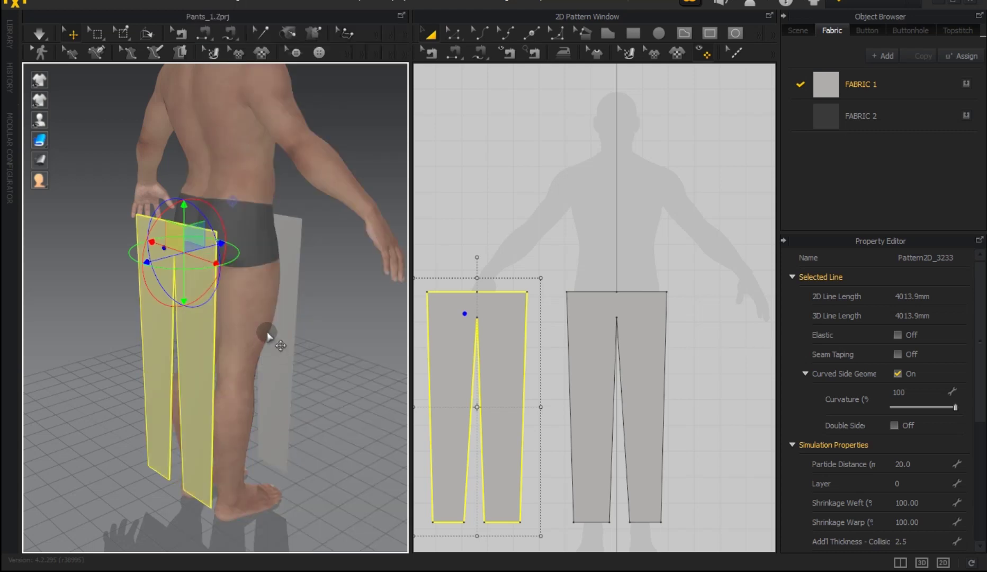
mouse_move(266, 318)
right_mouse_down()
mouse_move(272, 330)
mouse_move(258, 325)
right_mouse_up()
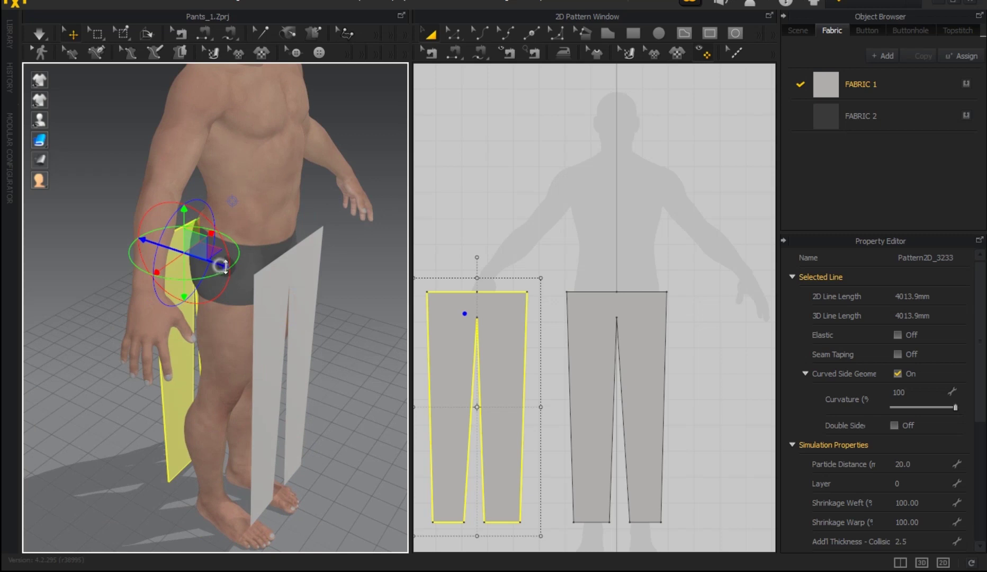
mouse_move(266, 330)
right_mouse_down()
mouse_move(405, 311)
mouse_move(298, 306)
mouse_move(371, 318)
right_mouse_up()
right_click_drag(613, 381, 662, 346)
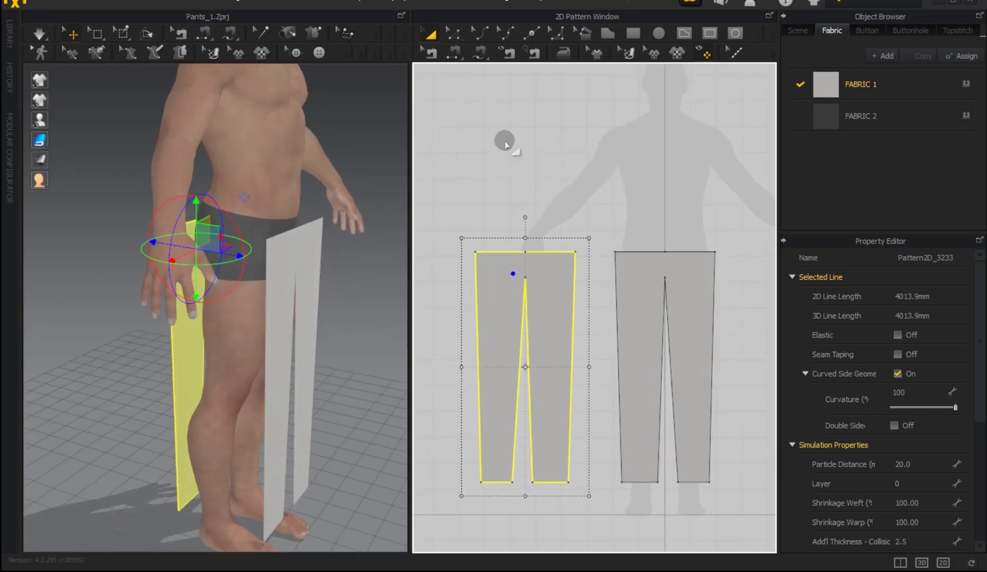
Step: Sew the two pants panels together along their centre, inner dart and outer side edges
left_click(456, 54)
left_click(571, 310)
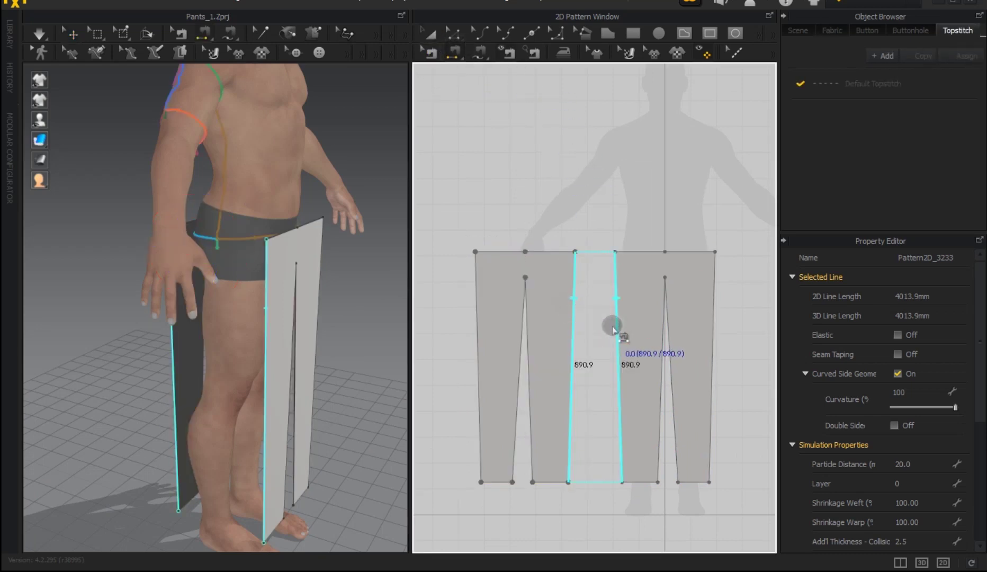
left_click(613, 328)
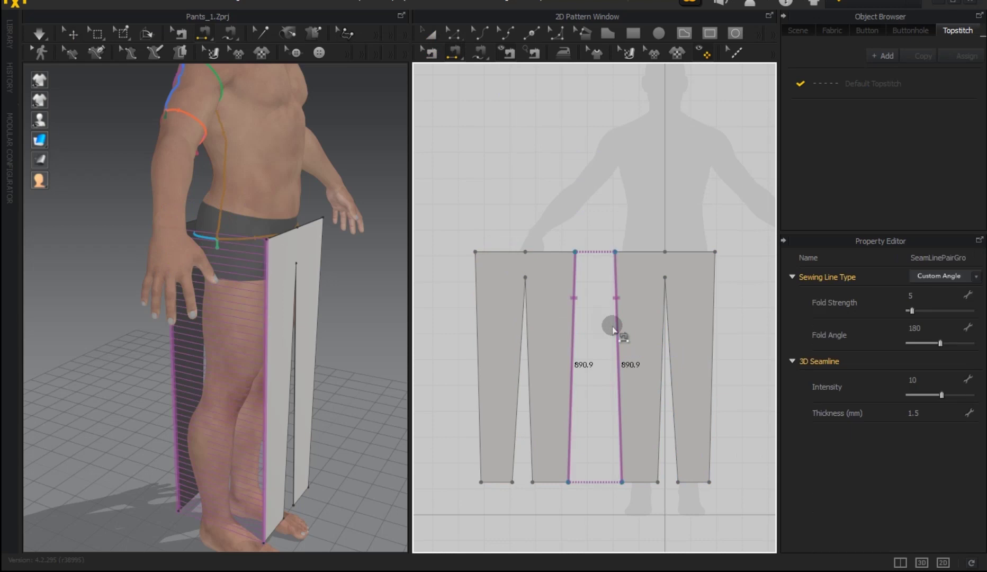
left_click(536, 344)
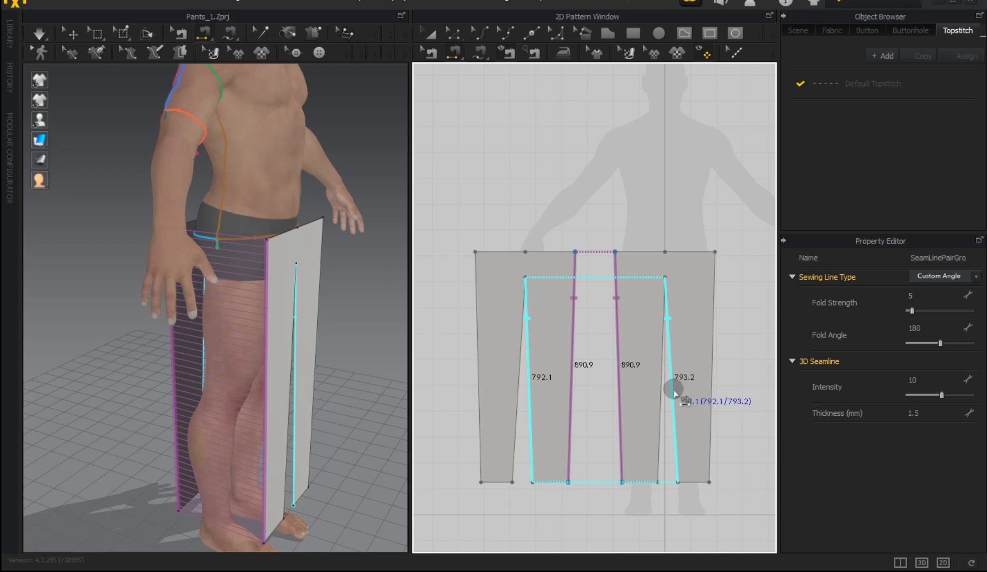
left_click(515, 407)
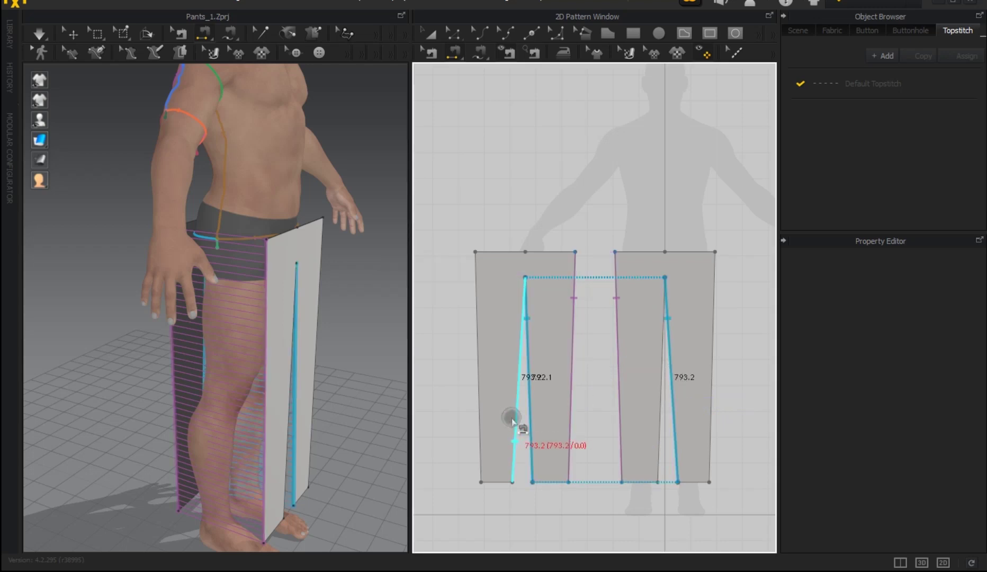
left_click(656, 423)
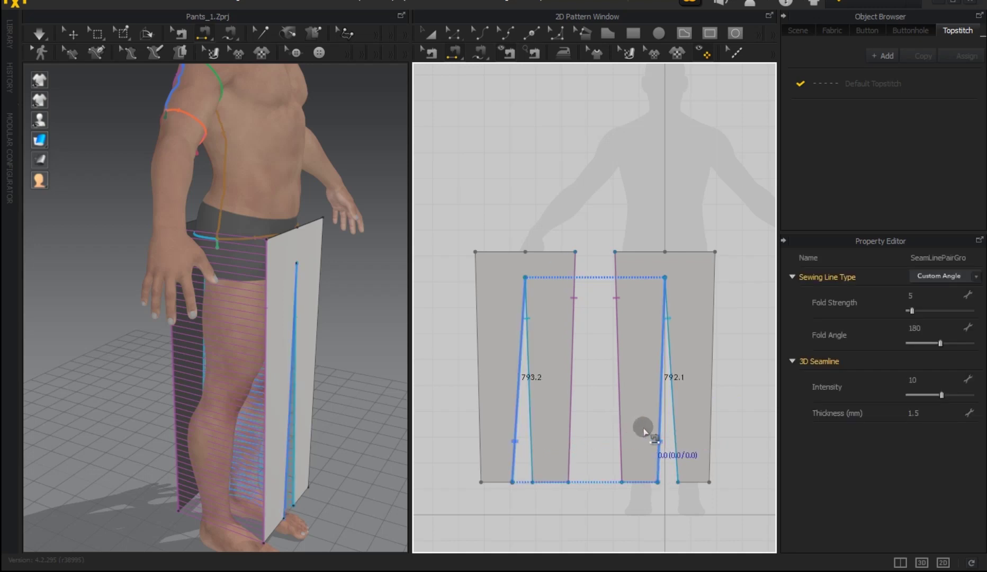
left_click(479, 391)
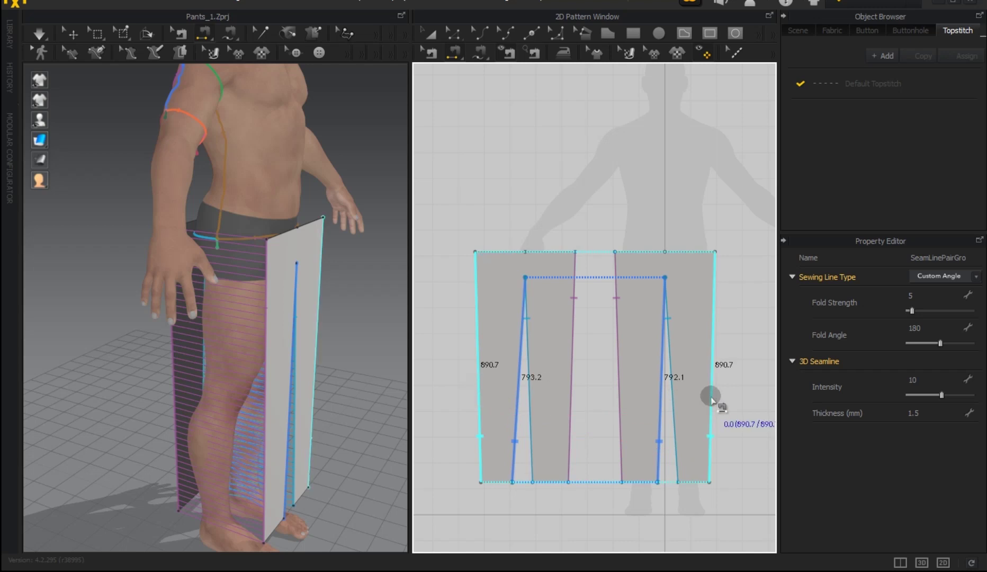
left_click(712, 399)
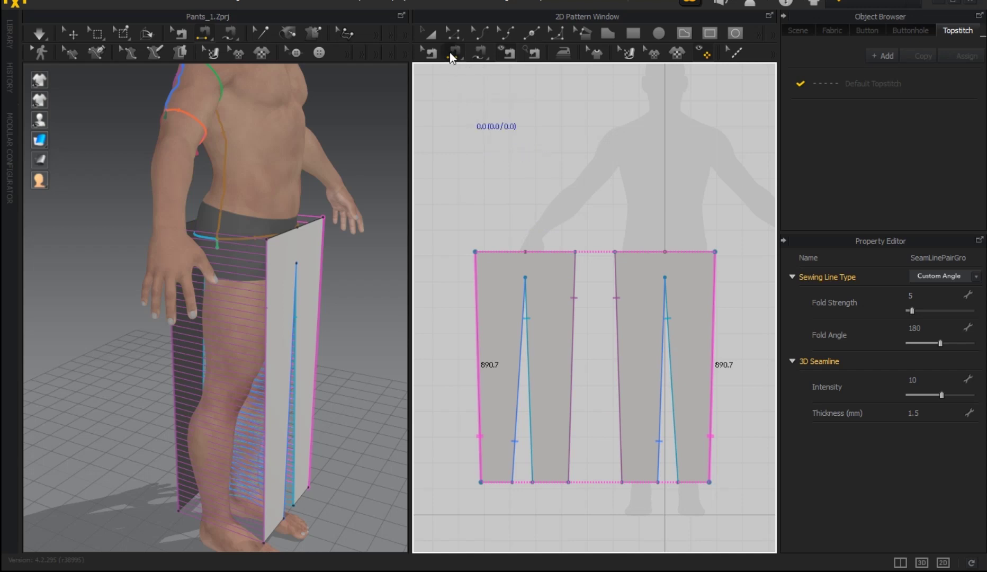
Step: Return to the transform tool and select the left leg piece
left_click(433, 34)
mouse_move(319, 271)
right_mouse_down()
mouse_move(106, 246)
mouse_move(127, 260)
mouse_move(392, 270)
right_mouse_up()
left_click(481, 293)
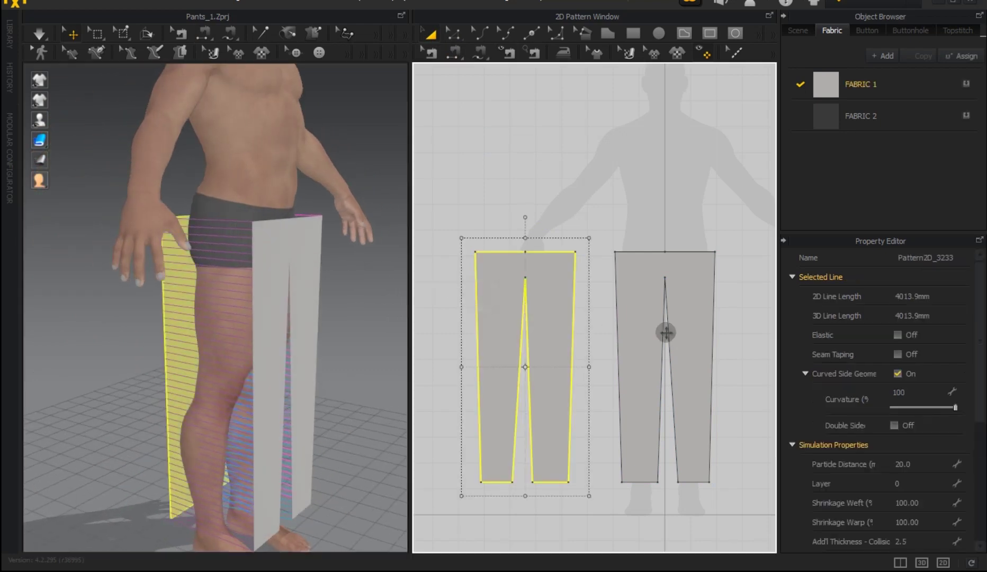
Step: Set the particle distance of both leg pieces to 13
left_click(645, 318, "shift")
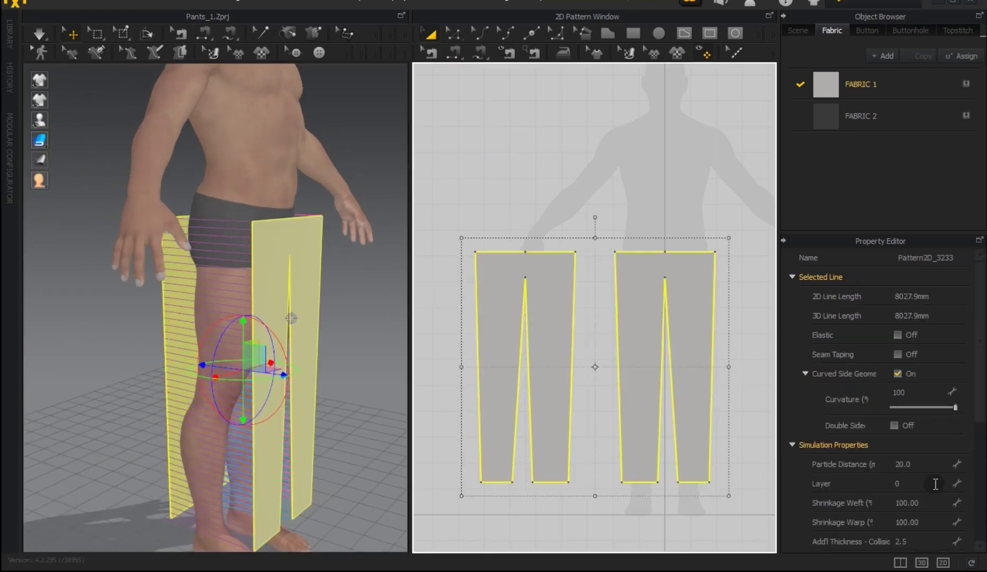
left_click(935, 468)
type("13")
key("Return")
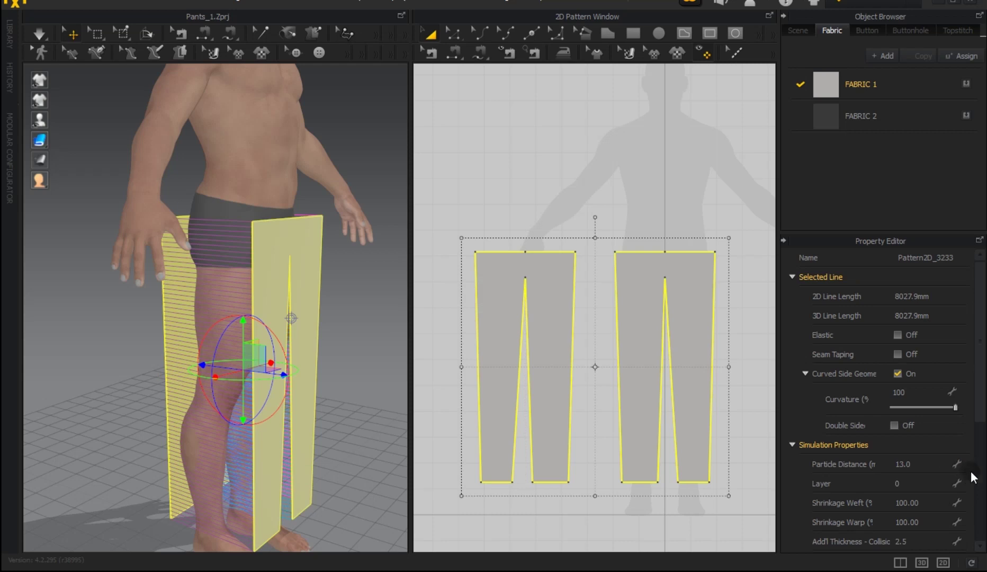
Step: Delete the old sewing line joining the inner leg edges
right_click_drag(279, 270, 463, 137)
key("b")
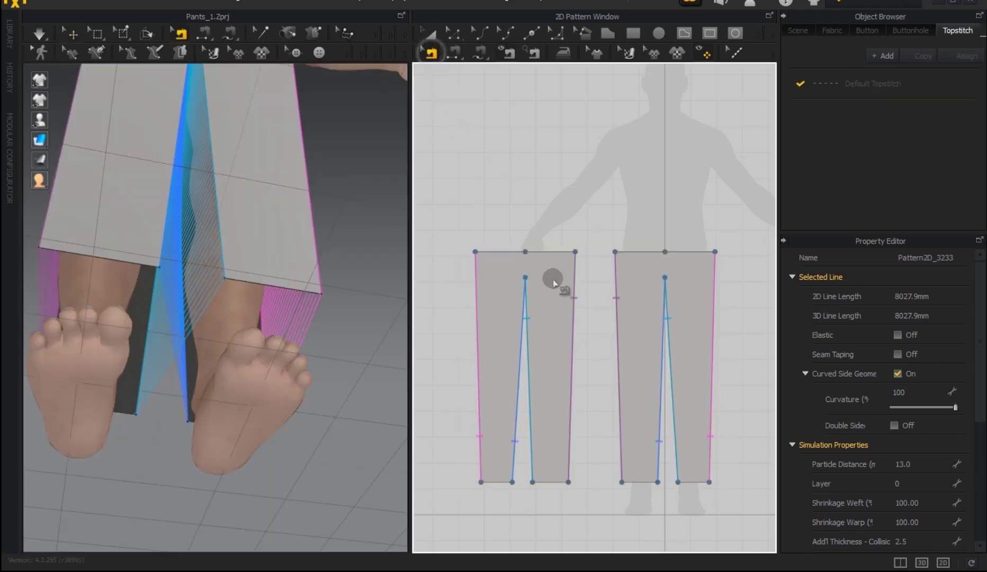
left_click(522, 374)
right_click(520, 380)
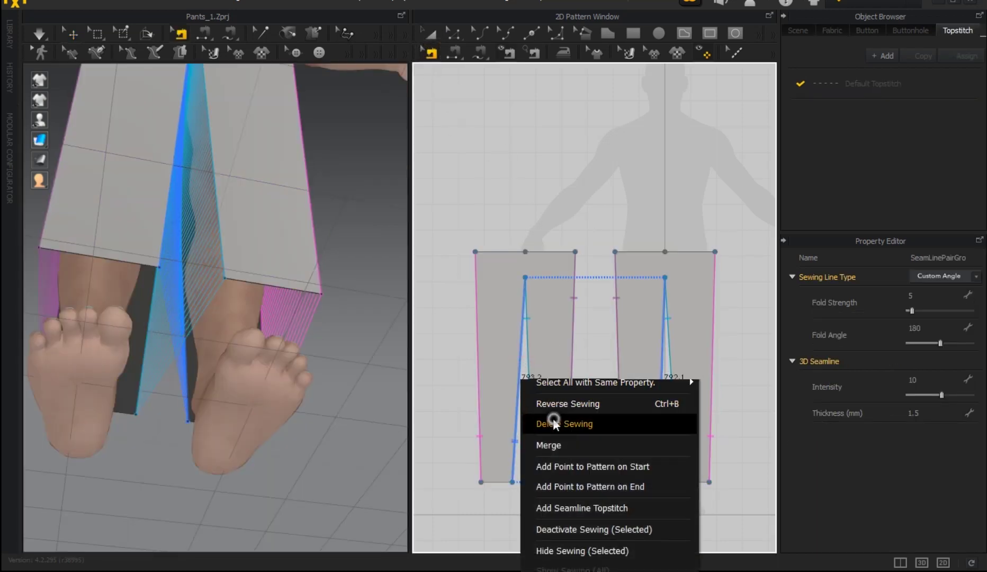
key("Escape")
right_click(528, 386)
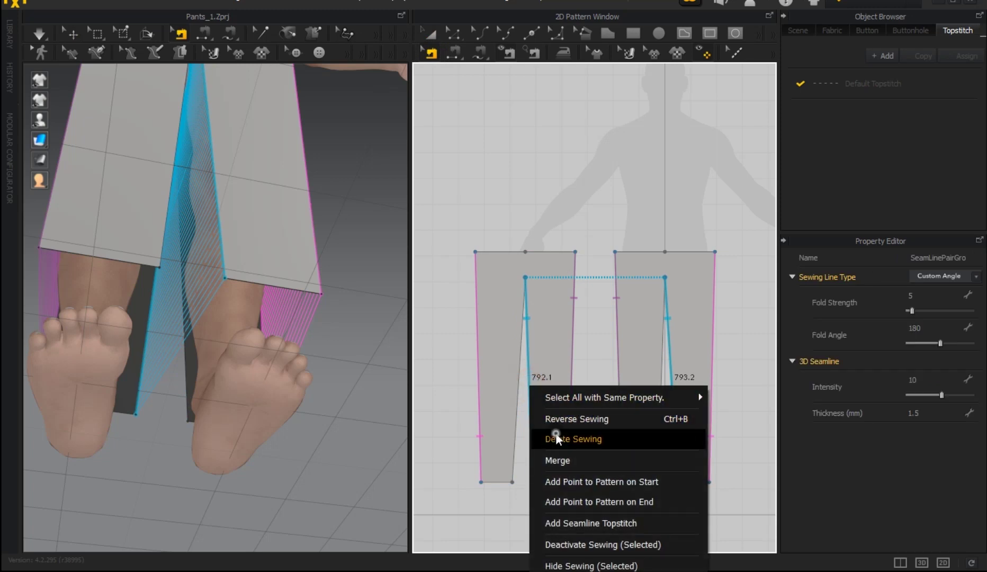
left_click(551, 359)
key("Delete")
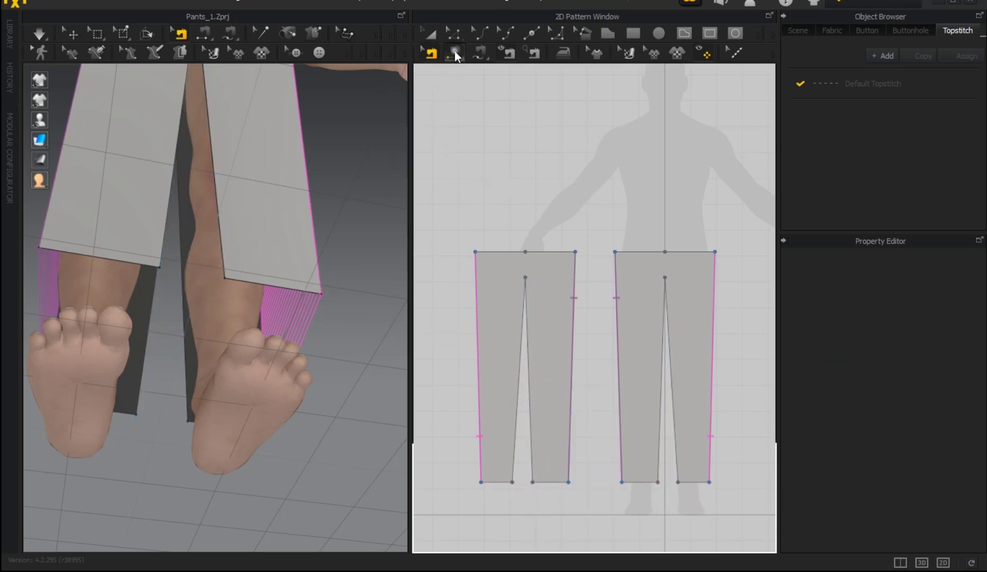
Step: Re-sew the two inner-edge seams between the left and right leg pieces
right_click_drag(337, 254, 300, 249)
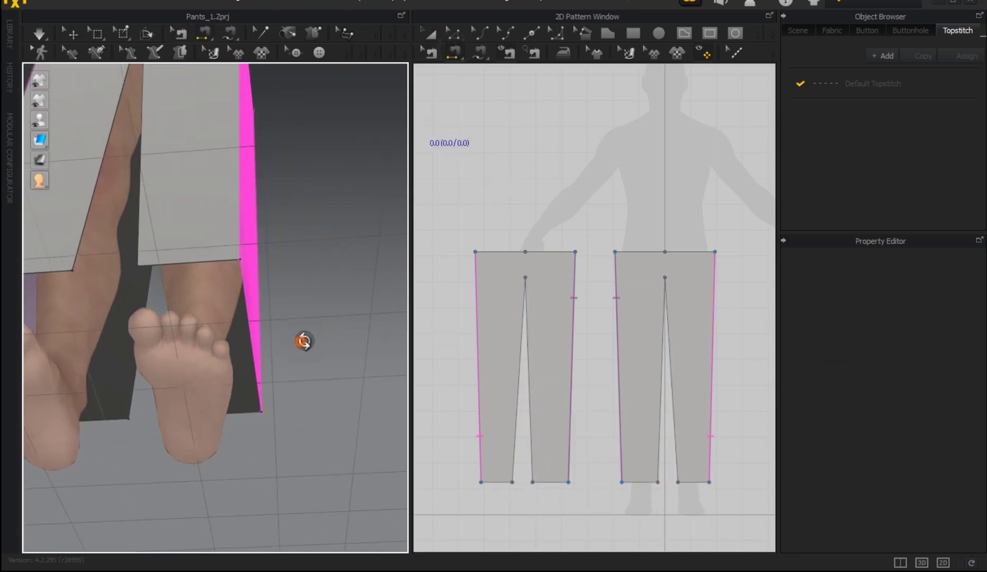
right_click_drag(304, 341, 319, 342)
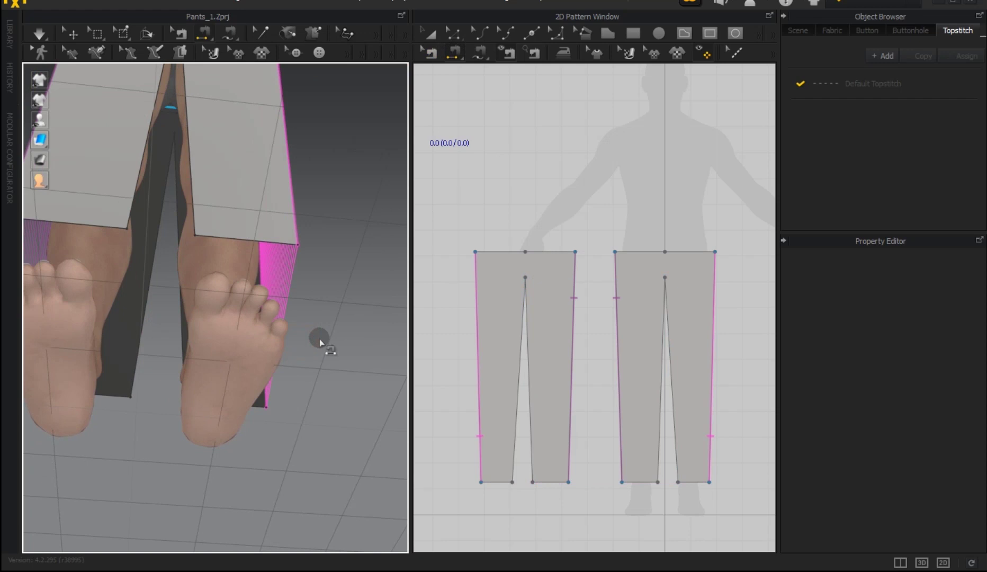
left_click(535, 396)
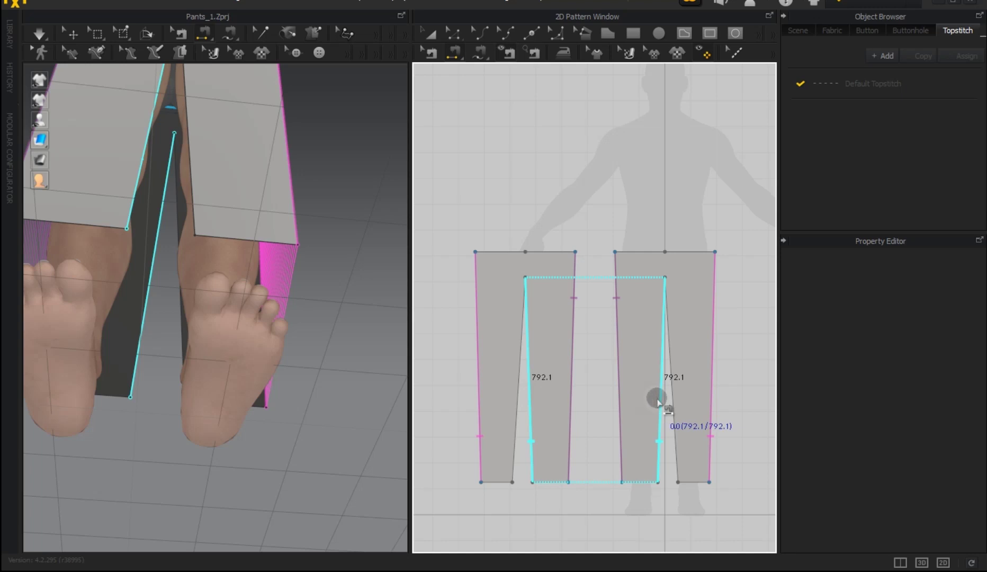
left_click(657, 401)
left_click(517, 406)
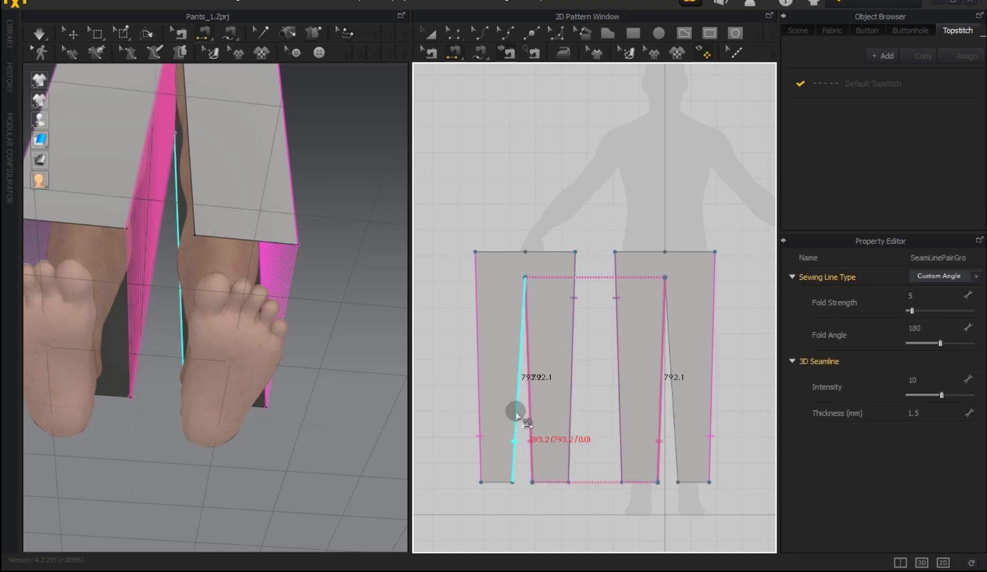
left_click(669, 411)
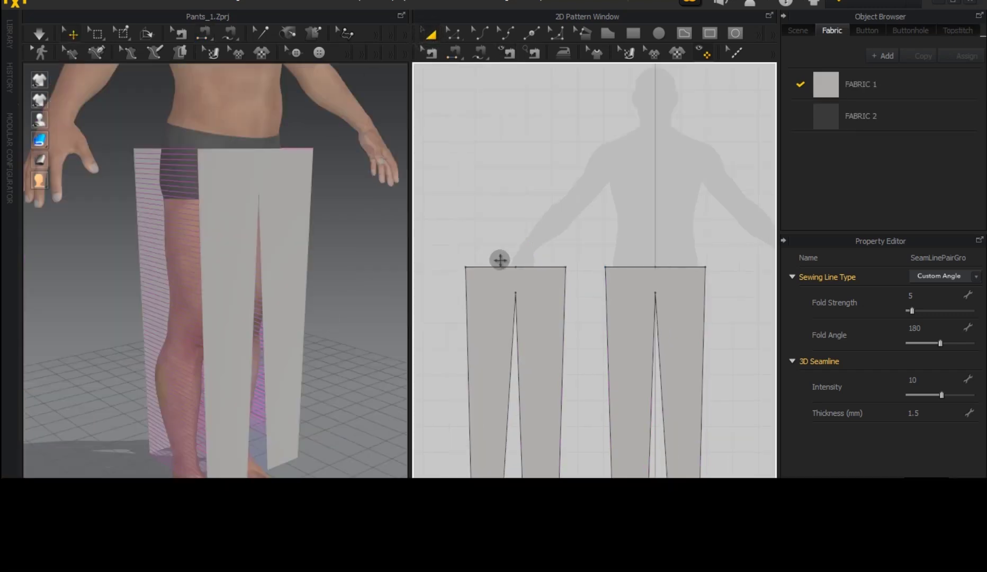
Step: Draw a thin rectangular waistband strip above the right leg piece
left_click(636, 32)
scroll(670, 268, "up", 2)
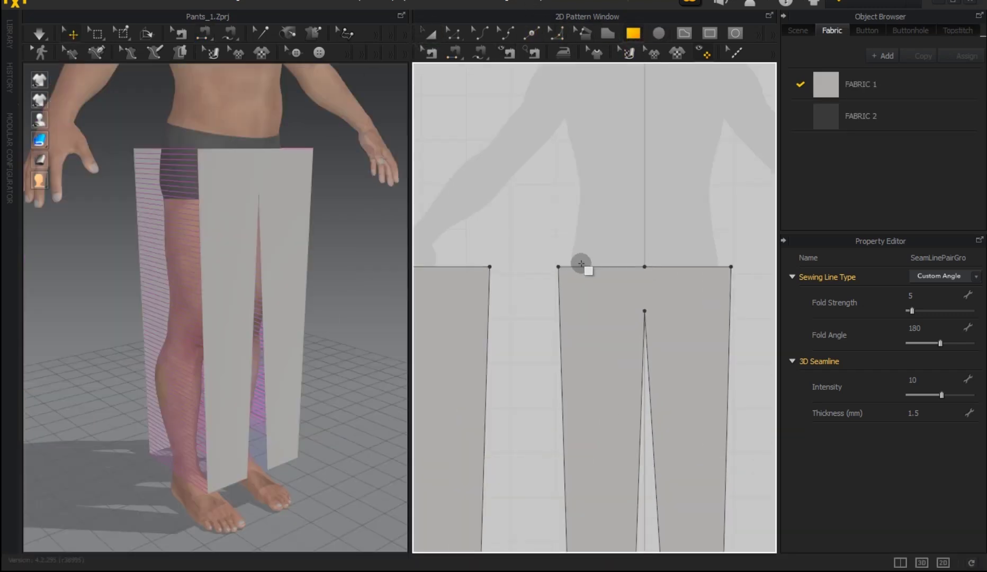
left_click_drag(583, 251, 732, 252)
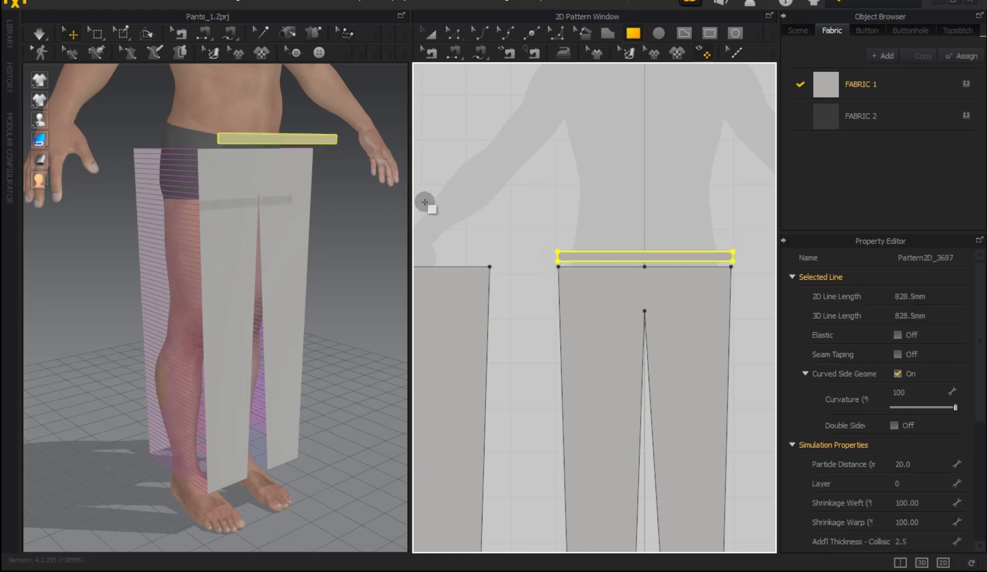
left_click(433, 40)
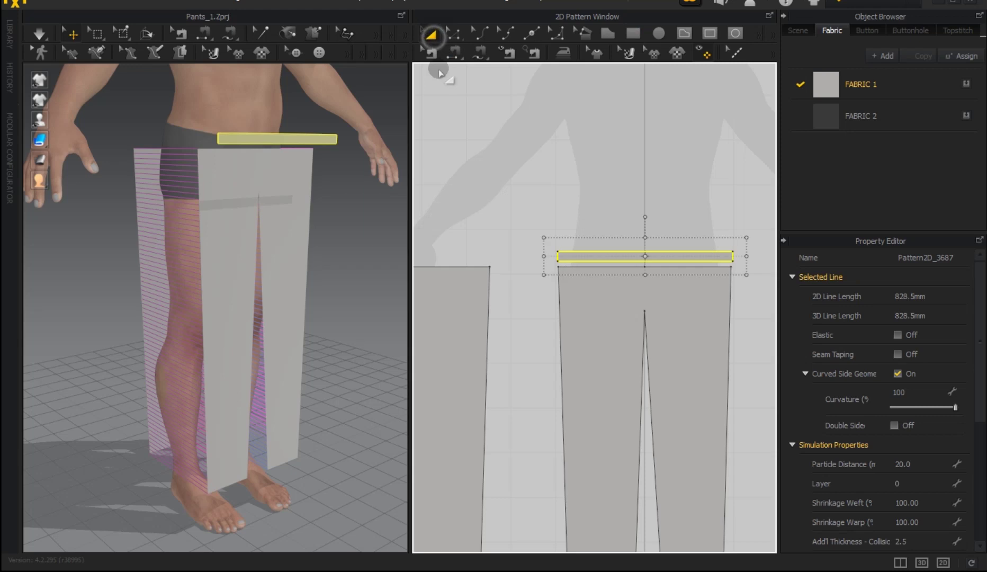
Step: Start a seam from the waistband, then cancel the unfinished seam
left_click(462, 48)
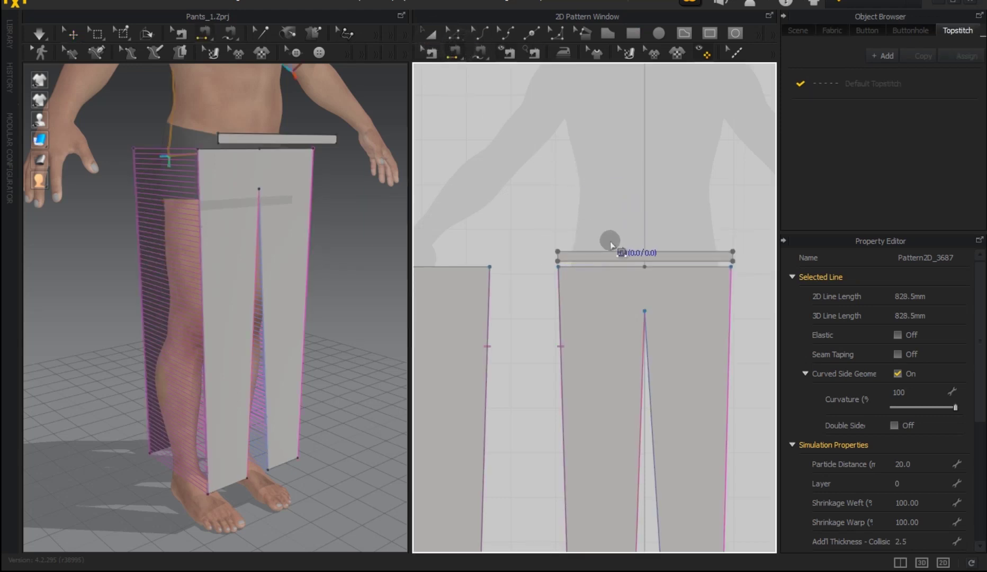
left_click(619, 262)
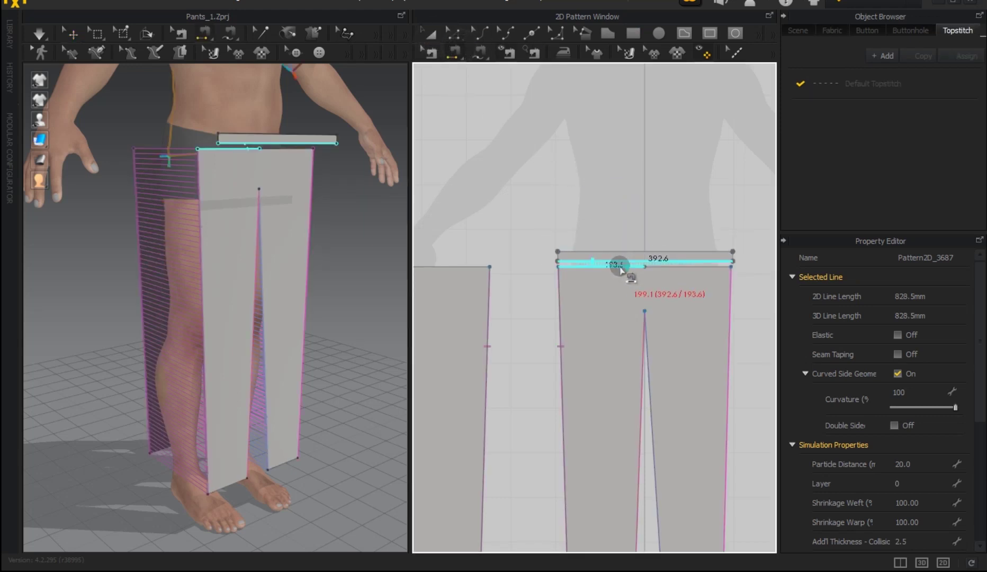
scroll(621, 267, "up", 2)
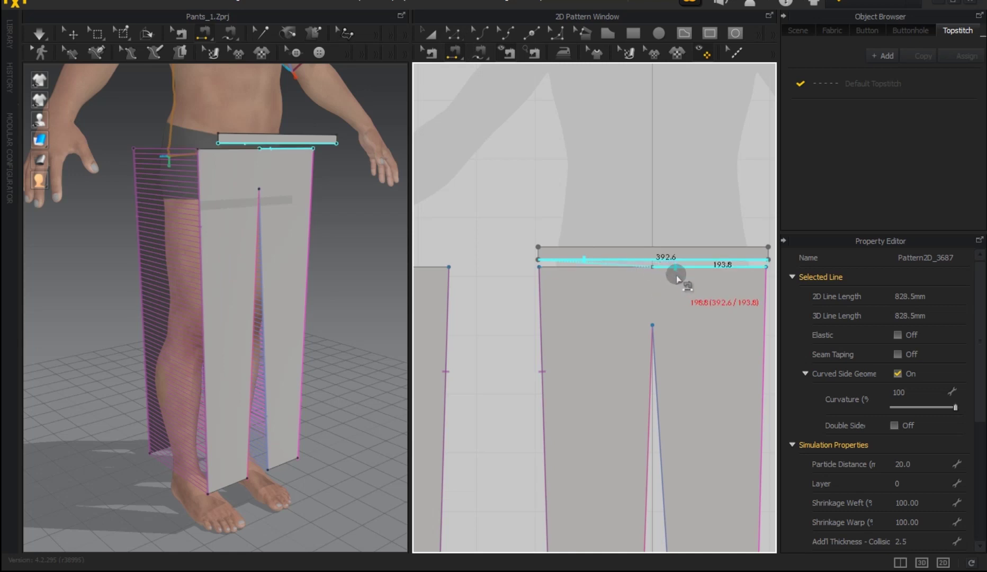
scroll(680, 266, "up", 1)
scroll(680, 267, "up", 2)
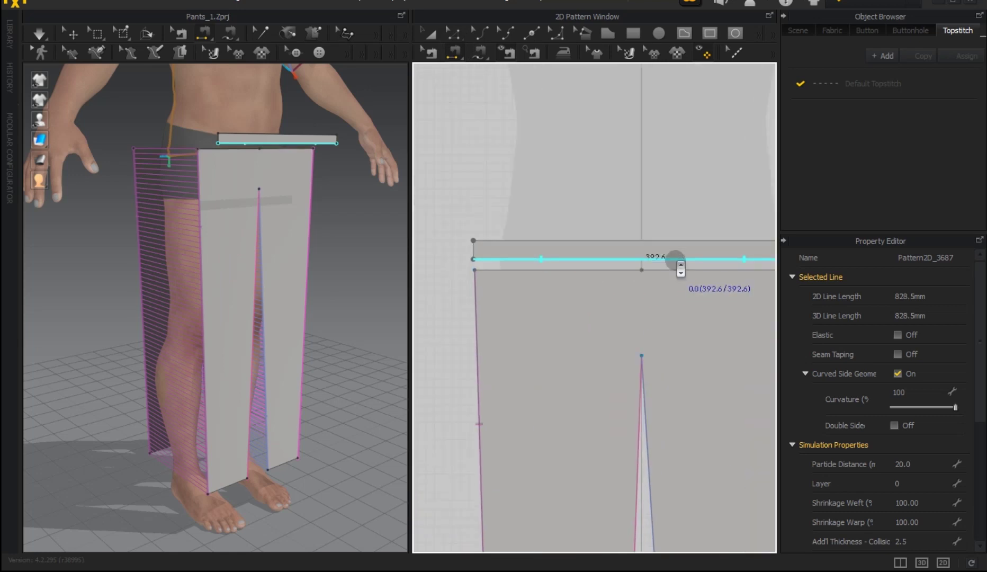
scroll(680, 267, "up", 2)
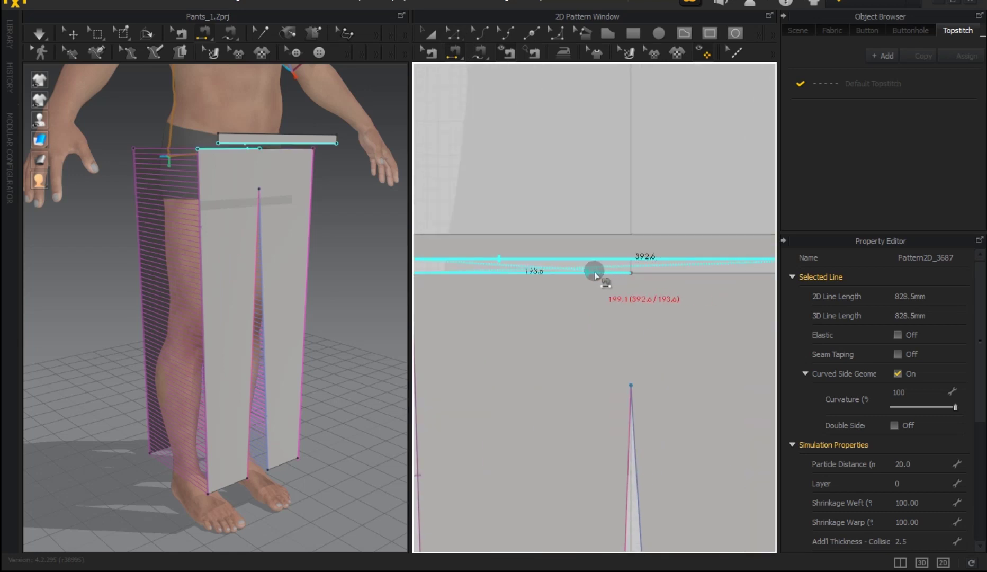
scroll(594, 271, "down", 5)
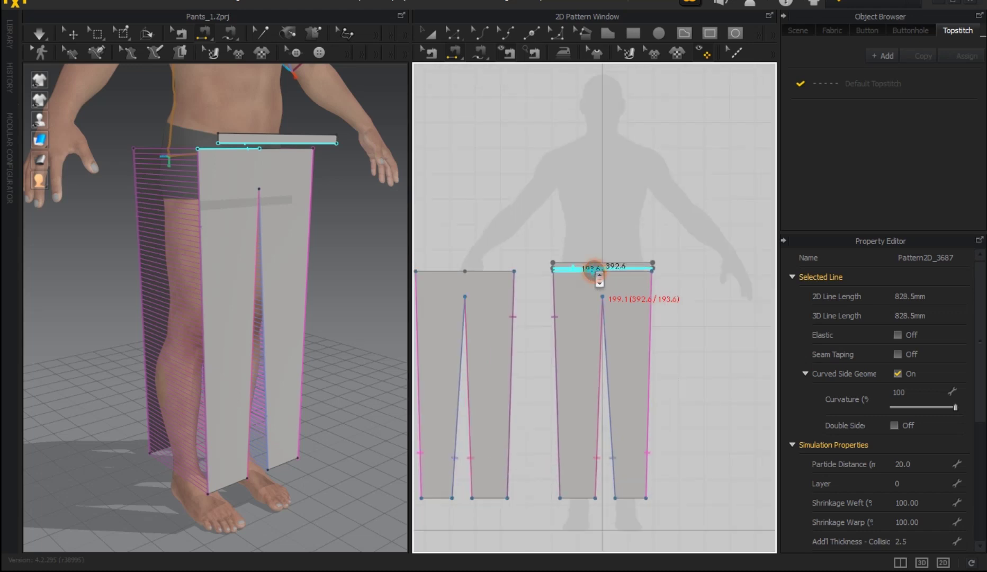
right_click(594, 270)
left_click(432, 52)
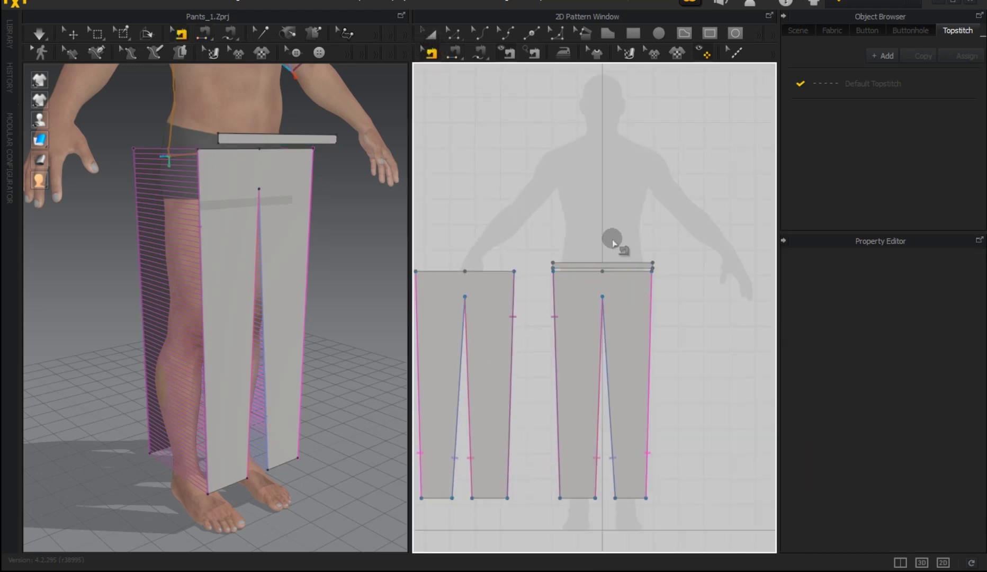
Step: Select and deselect points on the waistband and left leg piece in Edit Point mode
left_click(454, 33)
scroll(614, 264, "up", 2)
scroll(617, 273, "up", 2)
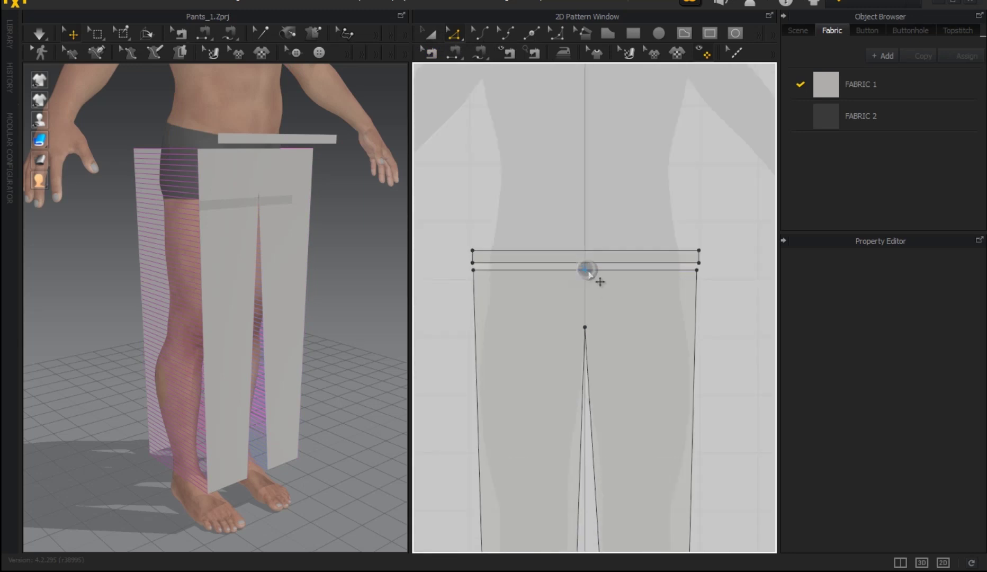
left_click(604, 292)
left_click(618, 303)
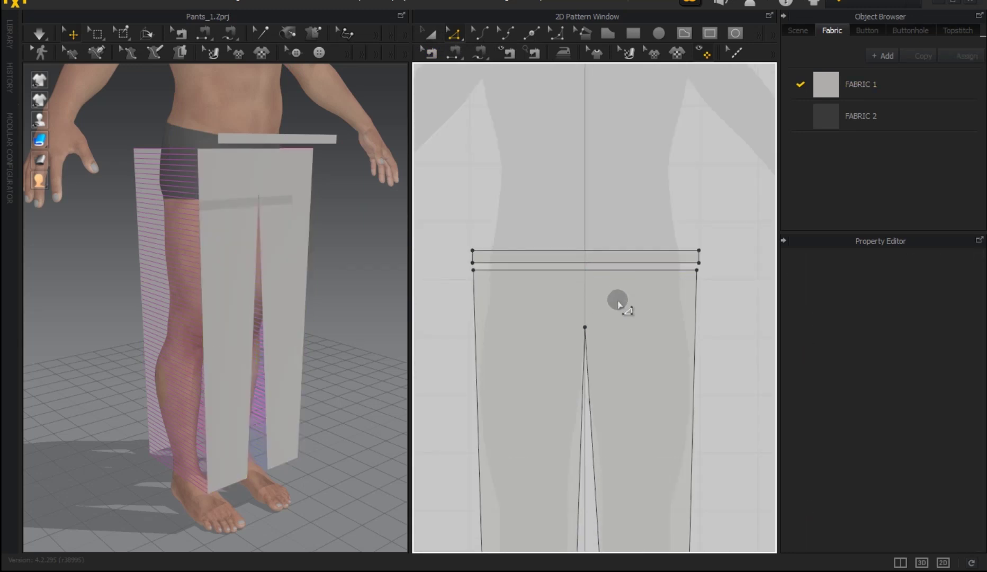
scroll(619, 303, "down", 3)
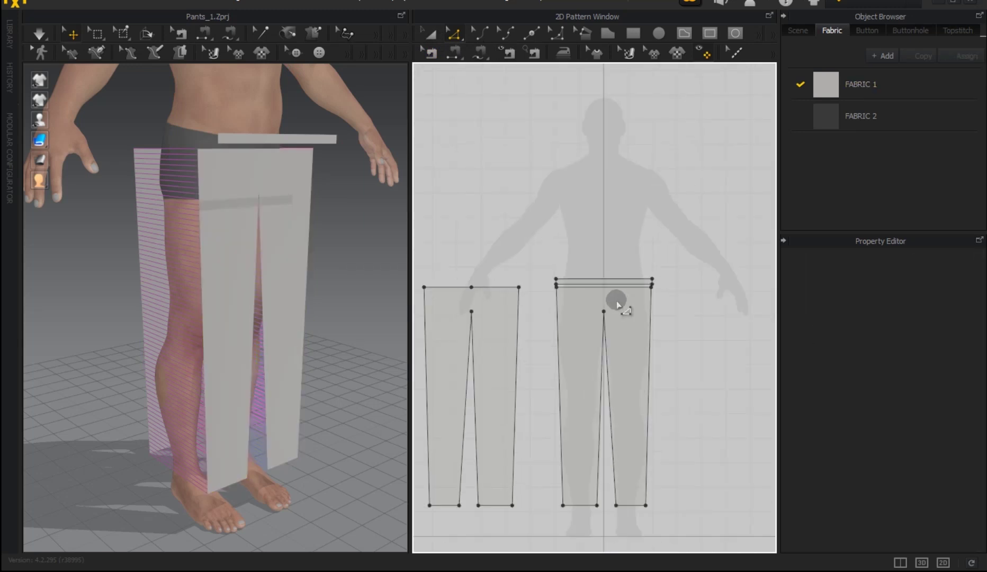
left_click(473, 286)
left_click(545, 298)
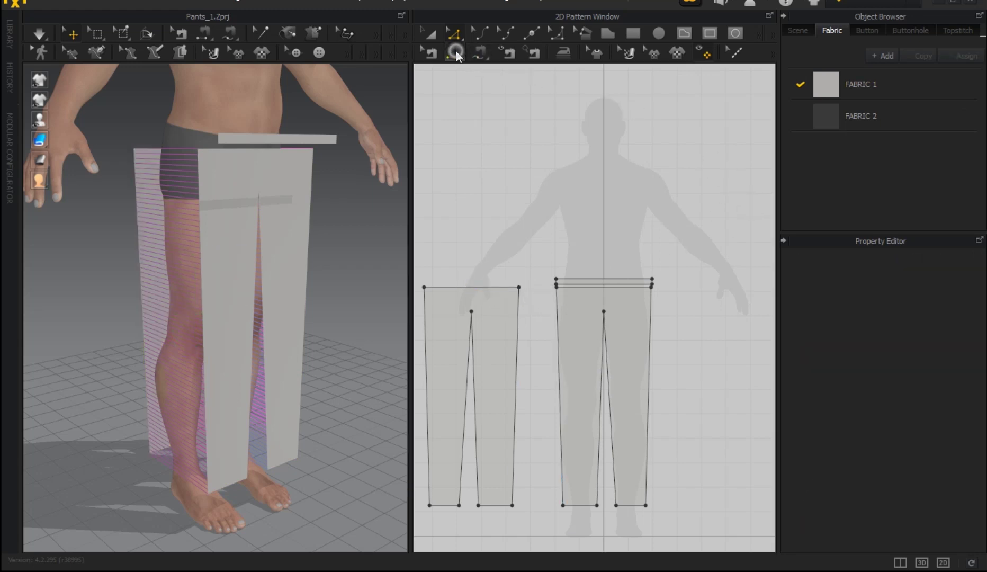
Step: Sew the waistband's 392.6 lower edge to the right leg piece's top edge
left_click(455, 52)
left_click(610, 286)
left_click(609, 287)
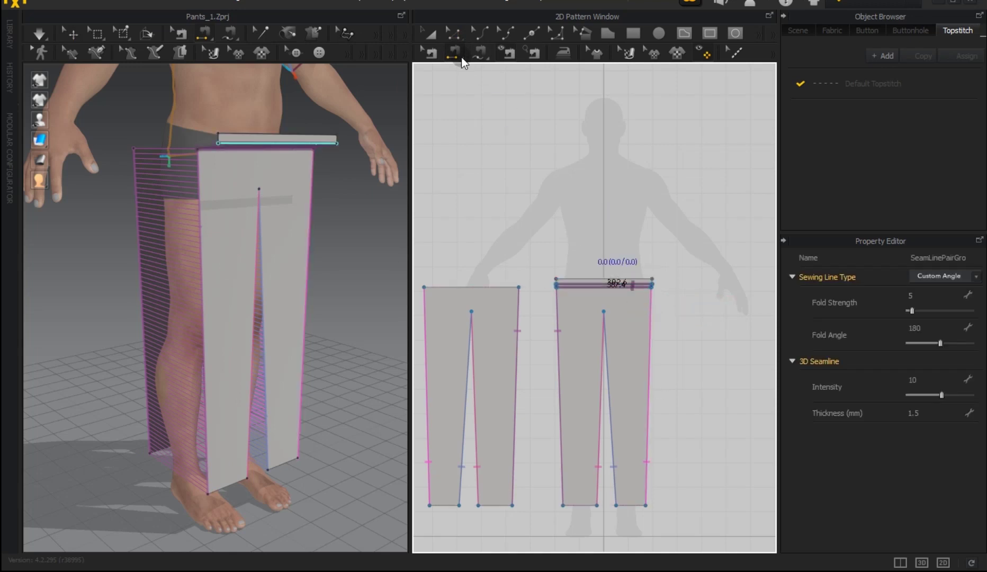
left_click(430, 33)
Step: Reposition the waistband at the waist and set its particle distance to 15
mouse_move(273, 156)
right_mouse_down()
mouse_move(271, 236)
mouse_move(334, 214)
right_mouse_up()
scroll(273, 235, "up", 5)
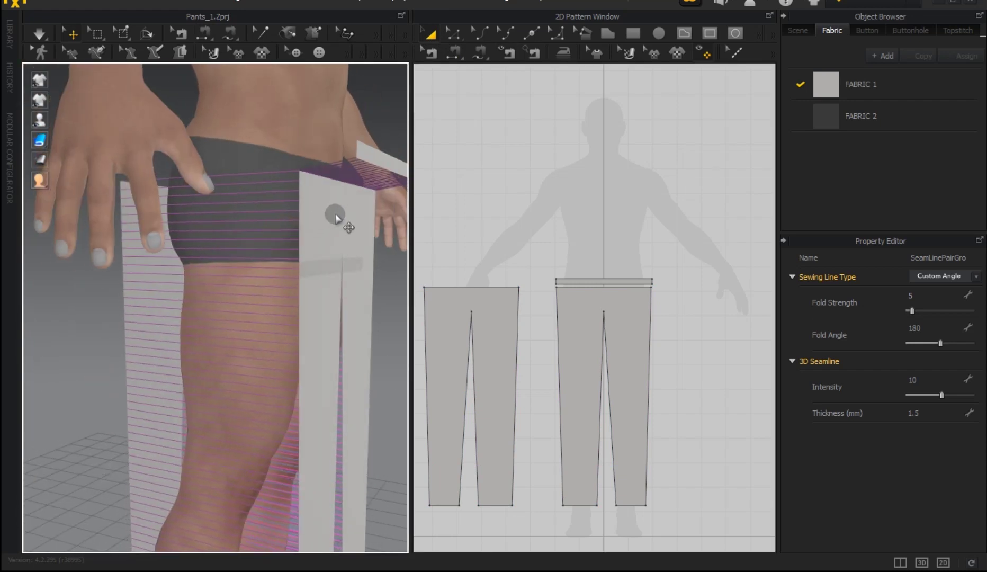
scroll(264, 269, "down", 3)
scroll(275, 236, "up", 1)
left_click(275, 236)
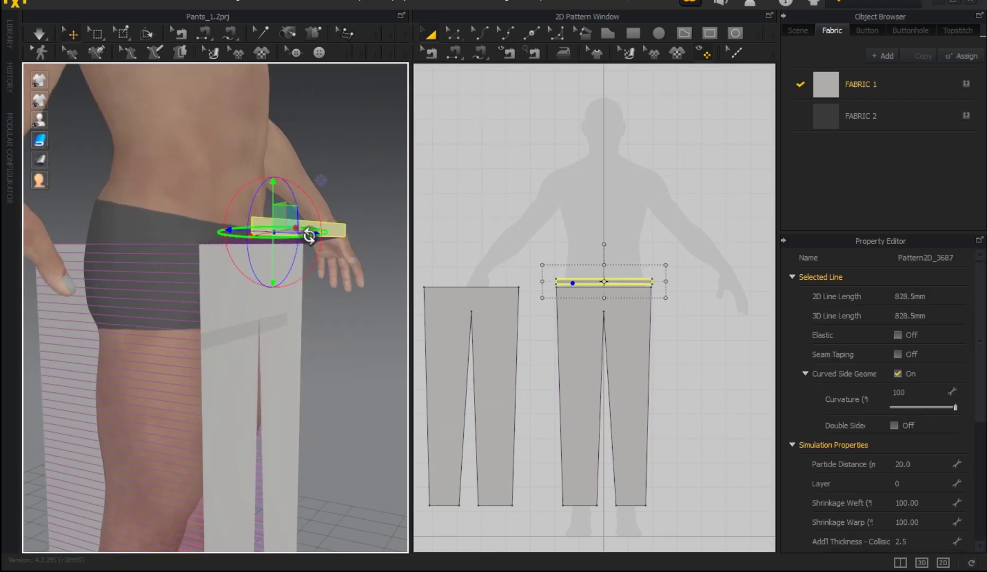
mouse_move(325, 273)
right_mouse_down()
mouse_move(317, 292)
mouse_move(311, 239)
right_mouse_up()
left_click_drag(311, 239, 265, 223)
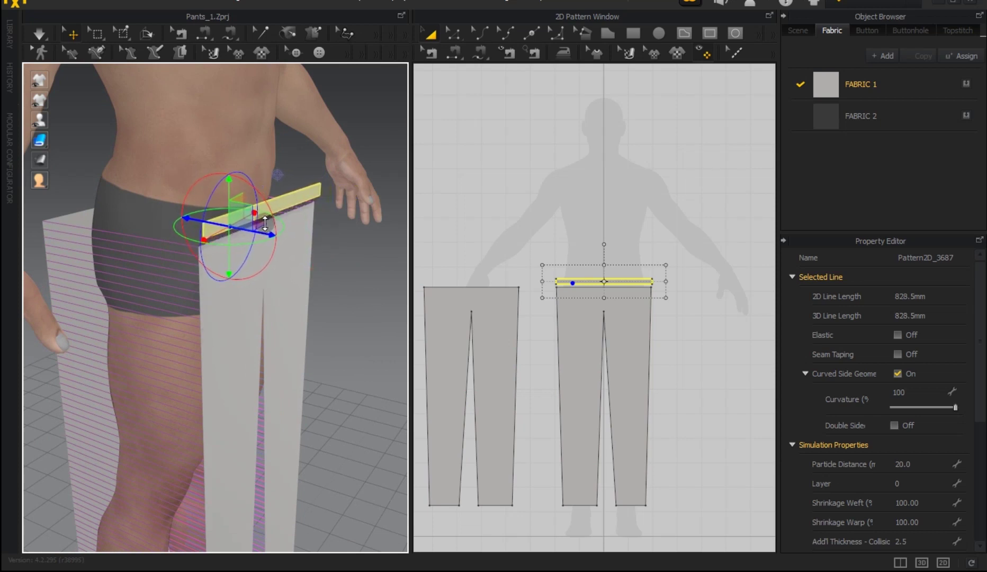
double_click(908, 465)
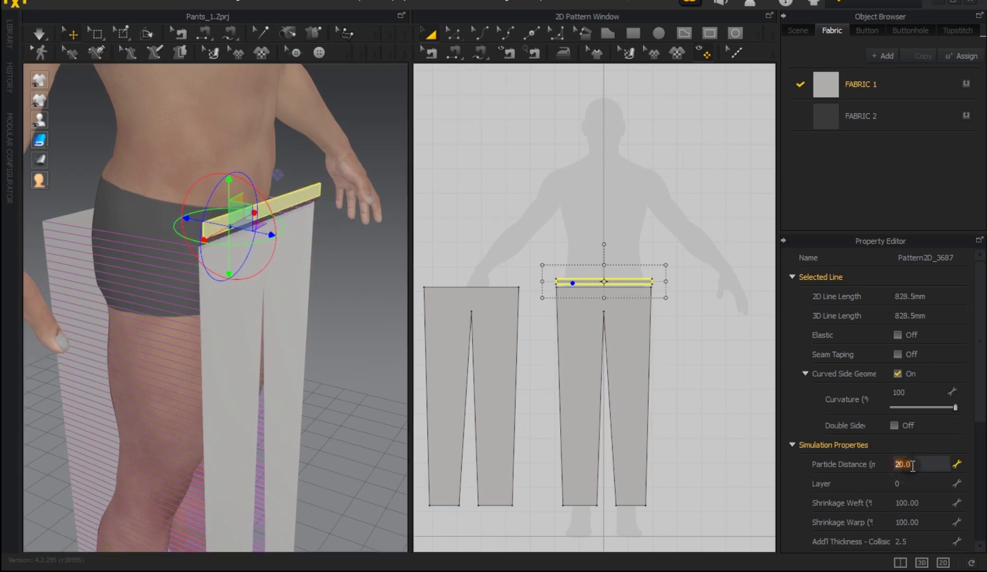
type("15")
key("Return")
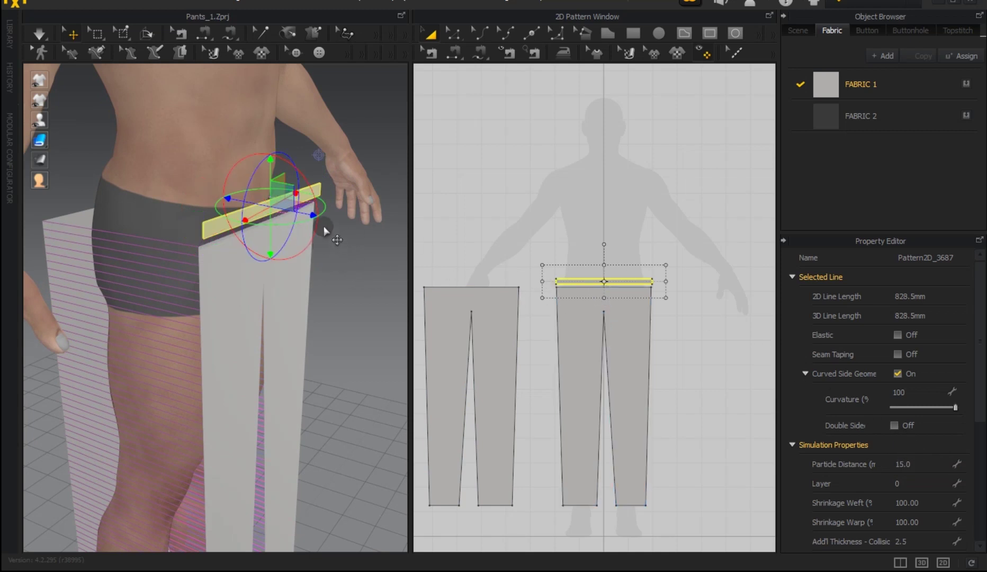
Step: Tilt the waistband slightly and copy it in the pattern window
left_click_drag(310, 213, 308, 204)
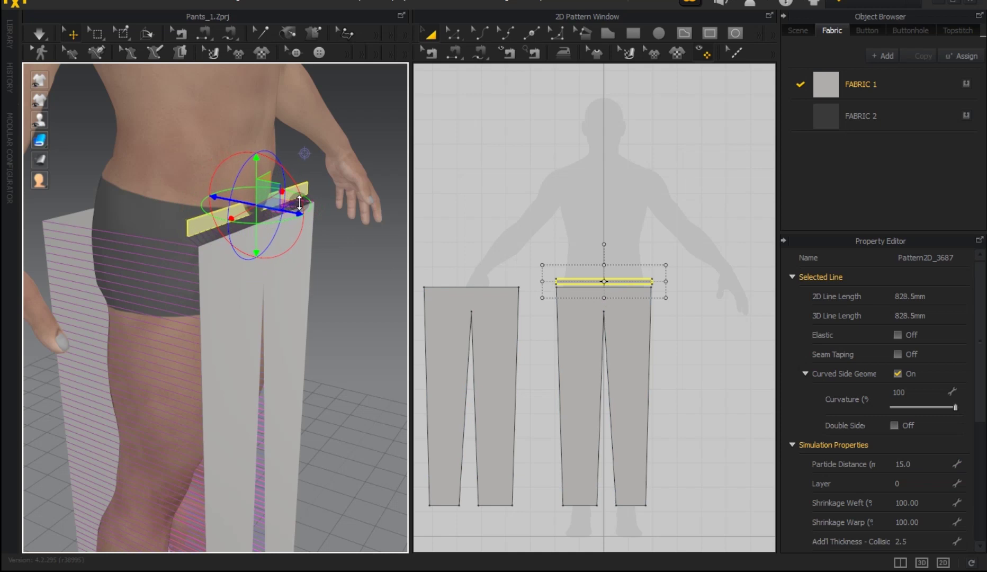
right_click_drag(326, 272, 265, 249)
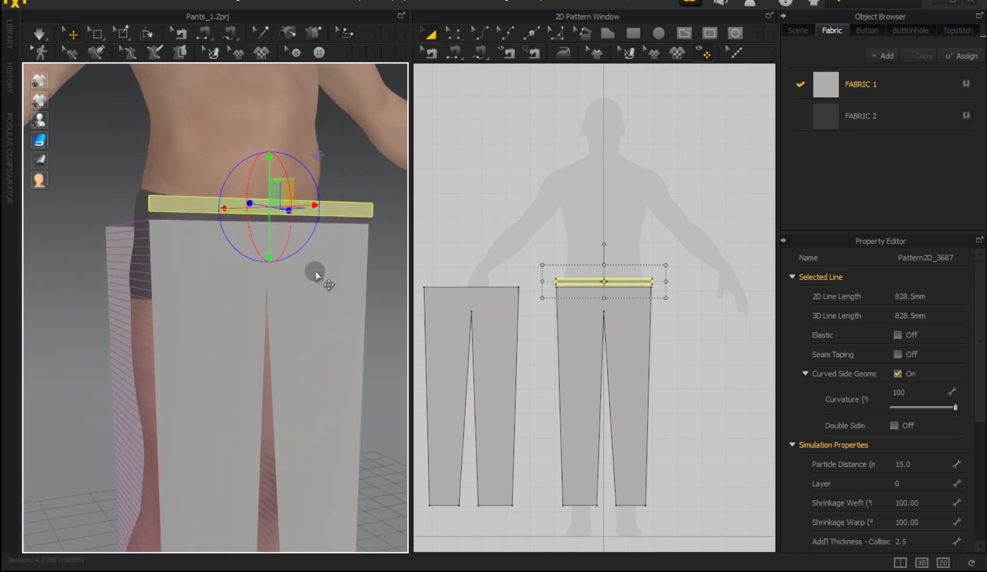
right_click_drag(309, 312, 365, 332)
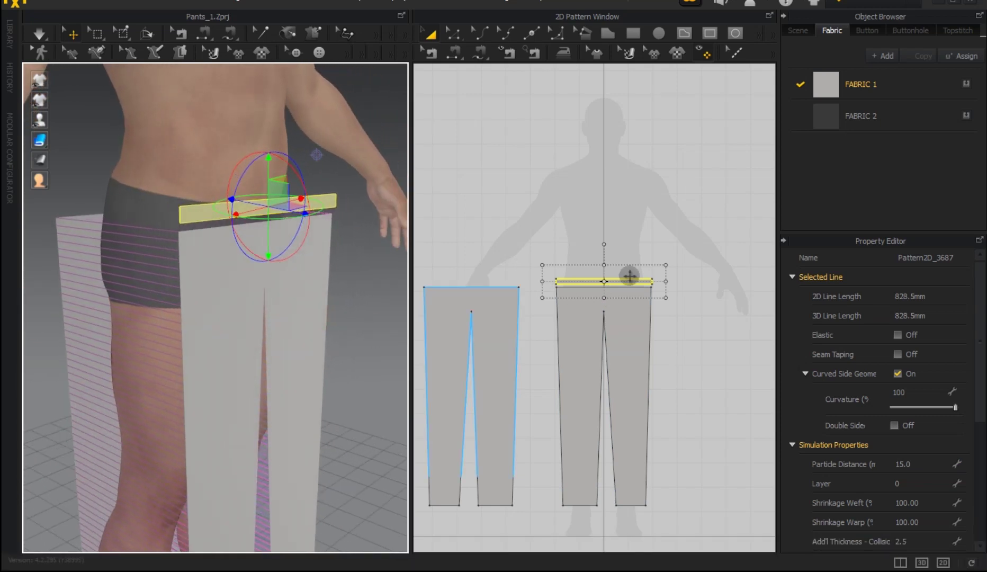
scroll(531, 302, "up", 2)
scroll(531, 302, "up", 1)
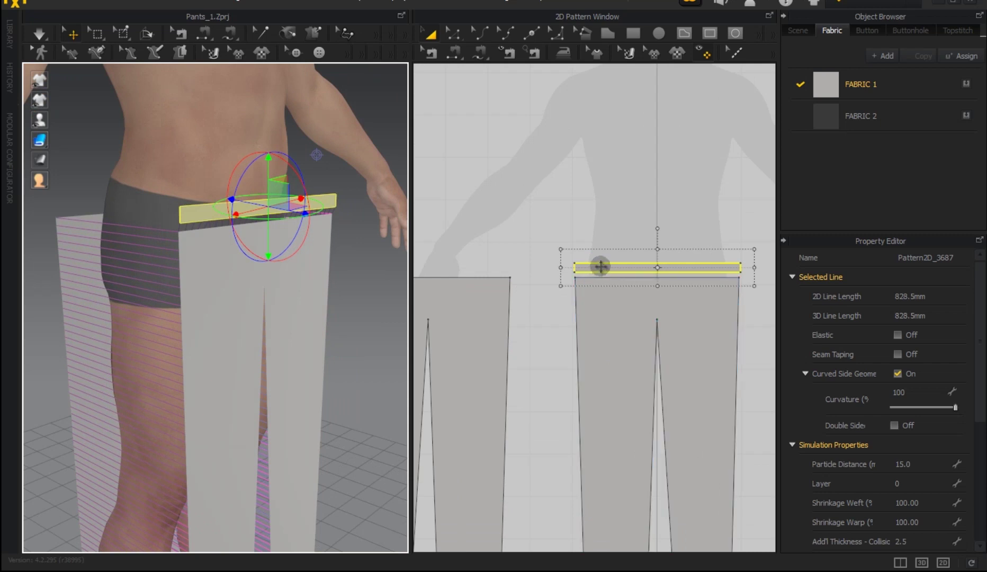
right_click(601, 266)
left_click(641, 63)
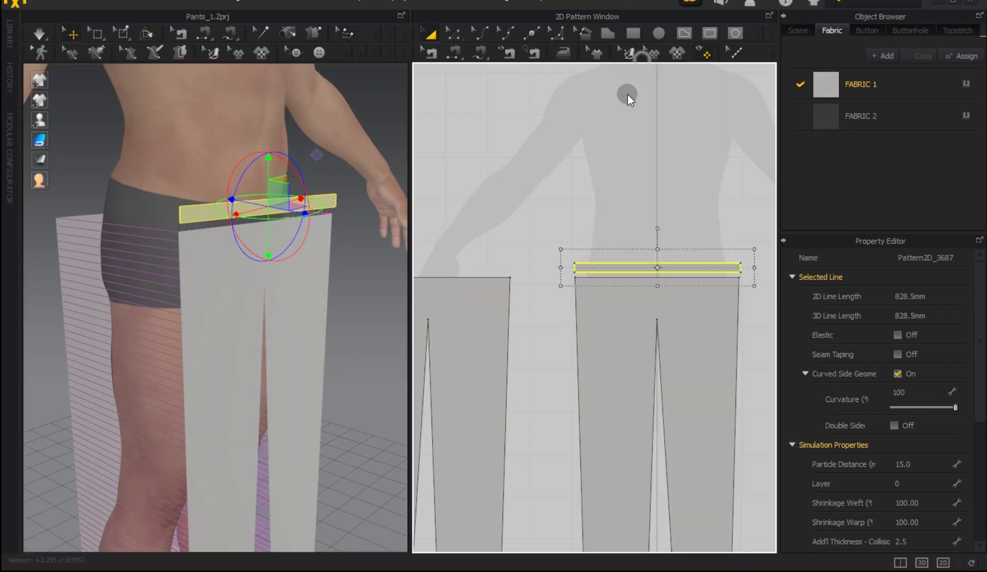
right_click_drag(552, 243, 635, 226)
right_click(545, 238)
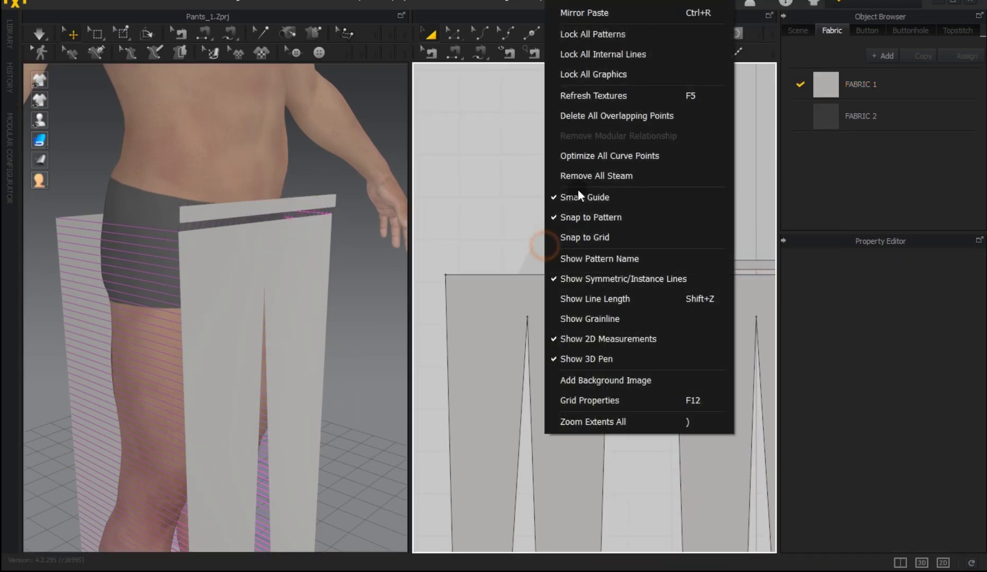
Step: Mirror-paste the waistband above the left panel and move it up to the waist
left_click(597, 12)
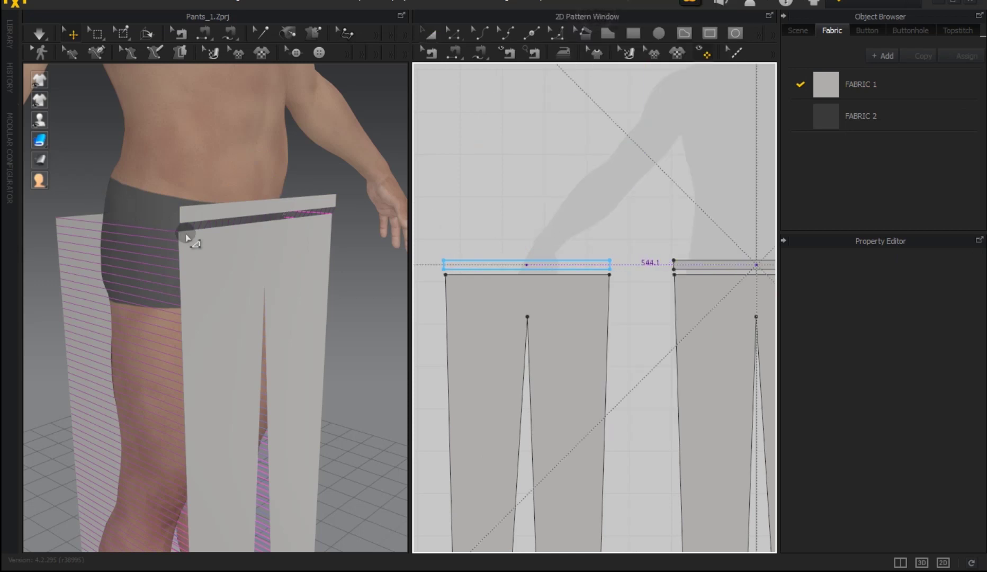
left_click(220, 254)
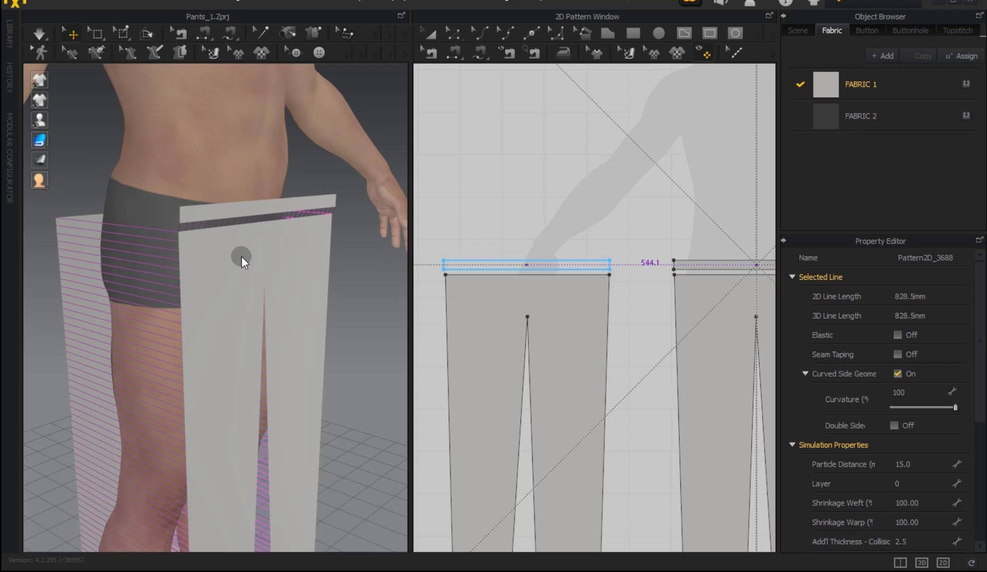
scroll(242, 257, "down", 2)
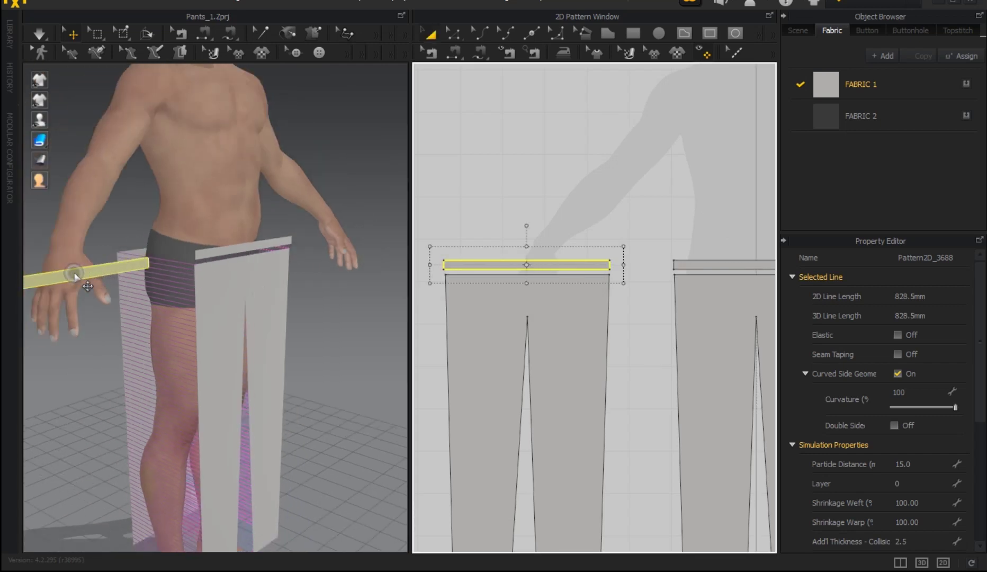
left_click(75, 274)
left_click_drag(53, 278, 231, 243)
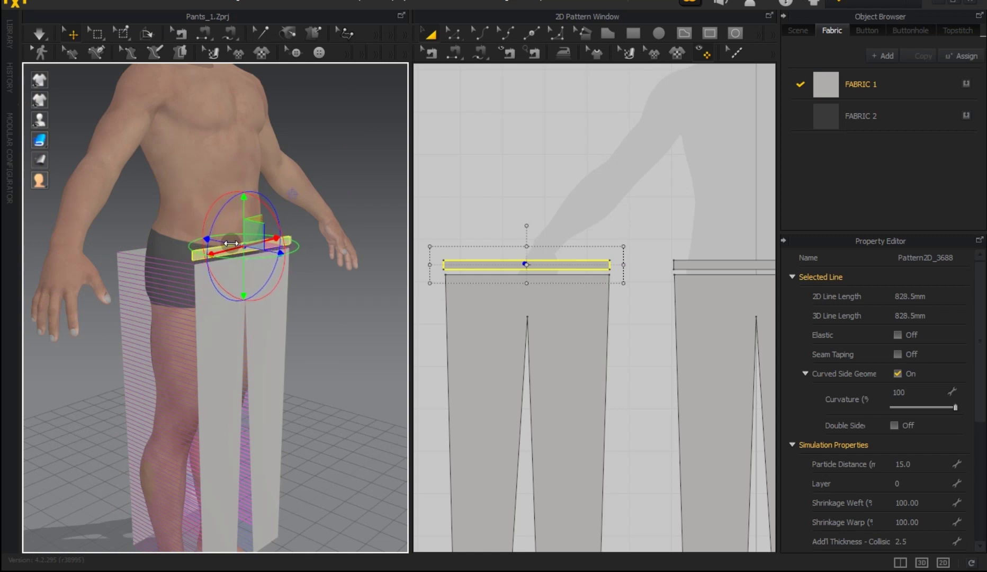
left_click_drag(229, 249, 153, 235)
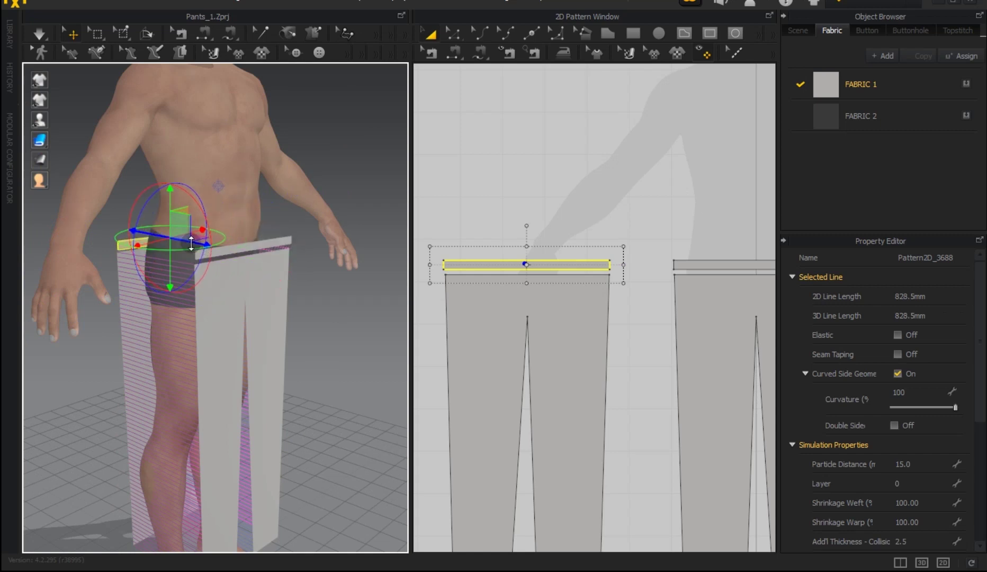
Step: Flip the new waistband horizontally and slide it into line with the panel
right_click_drag(268, 281, 334, 300)
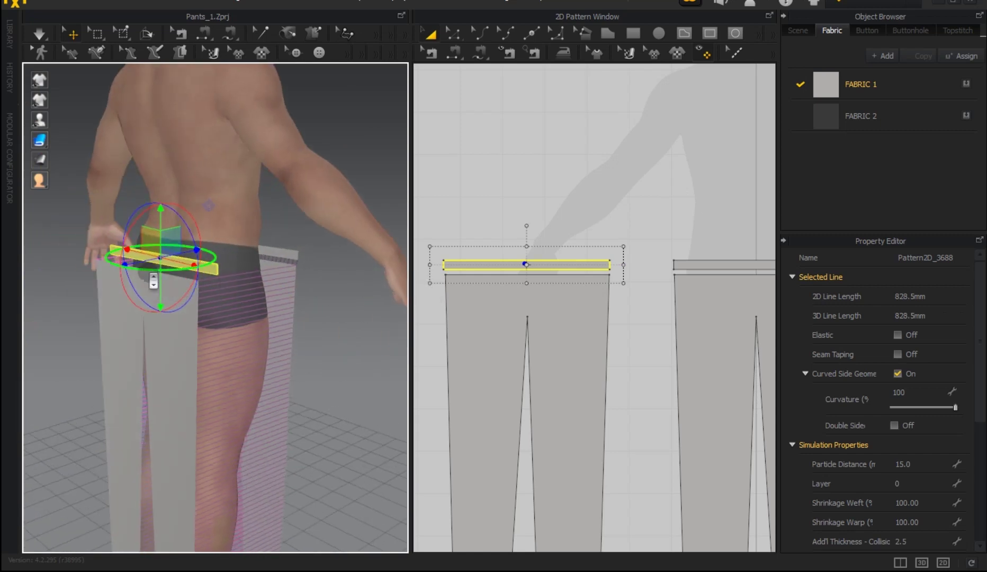
scroll(159, 281, "up", 3)
right_click_drag(220, 275, 190, 303)
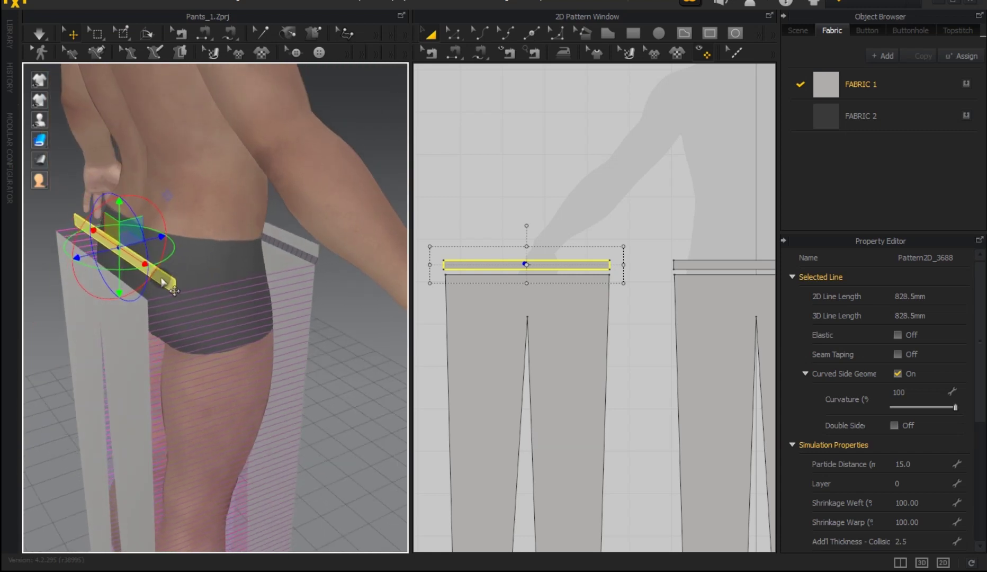
right_click(167, 286)
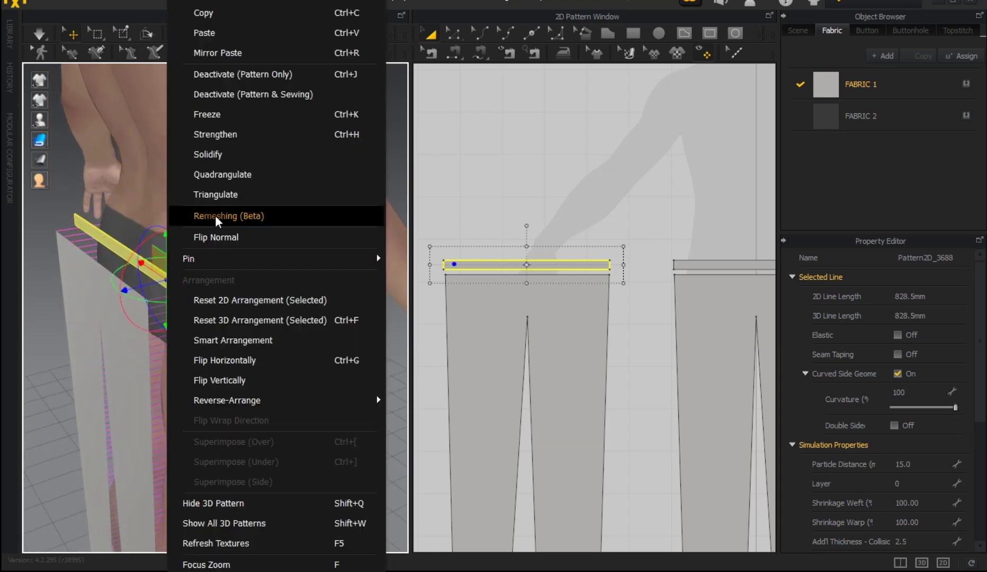
left_click(249, 360)
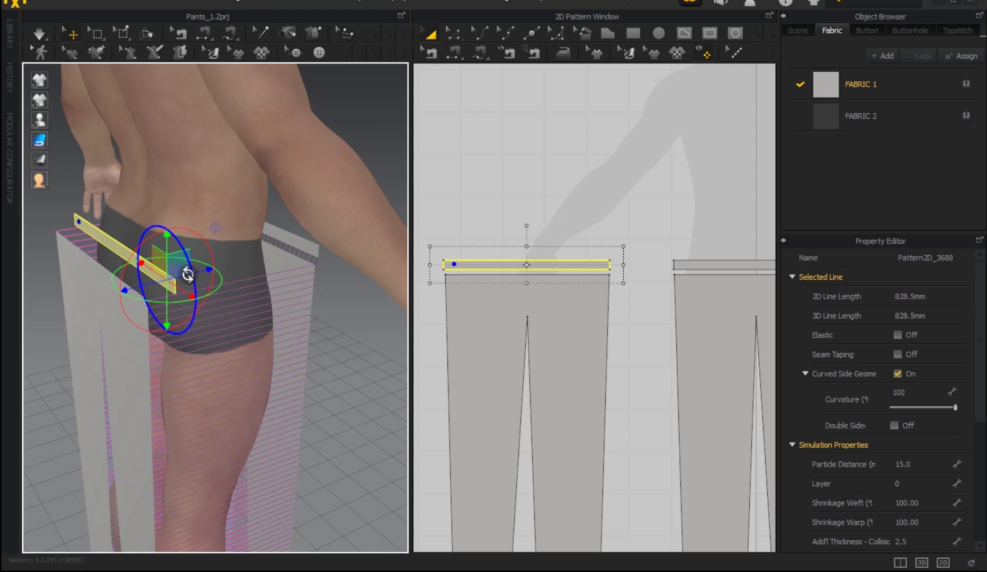
left_click_drag(196, 269, 180, 273)
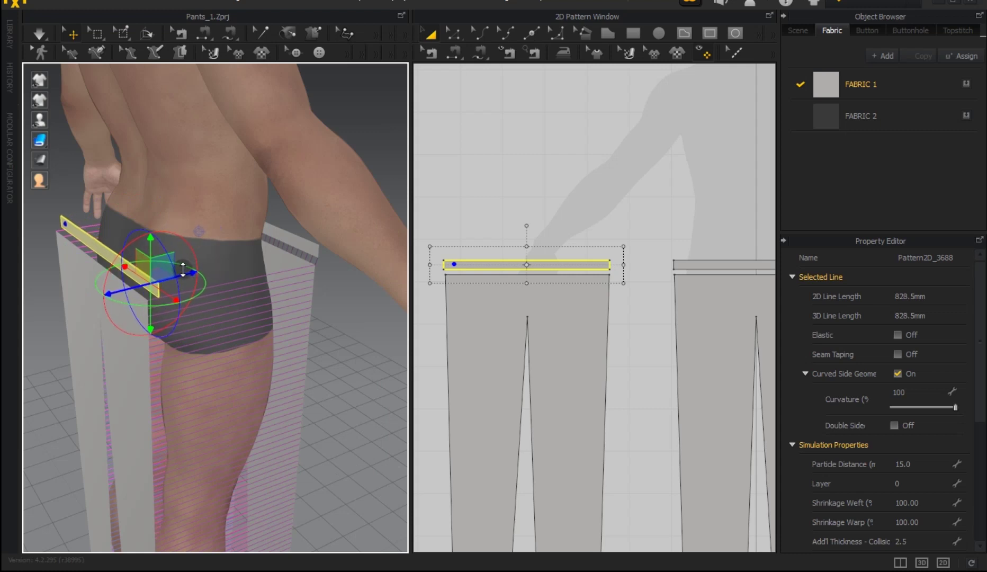
Step: Seam the two waistbands' 21.6 short ends together with Segment Sewing
left_click(454, 53)
left_click(521, 270)
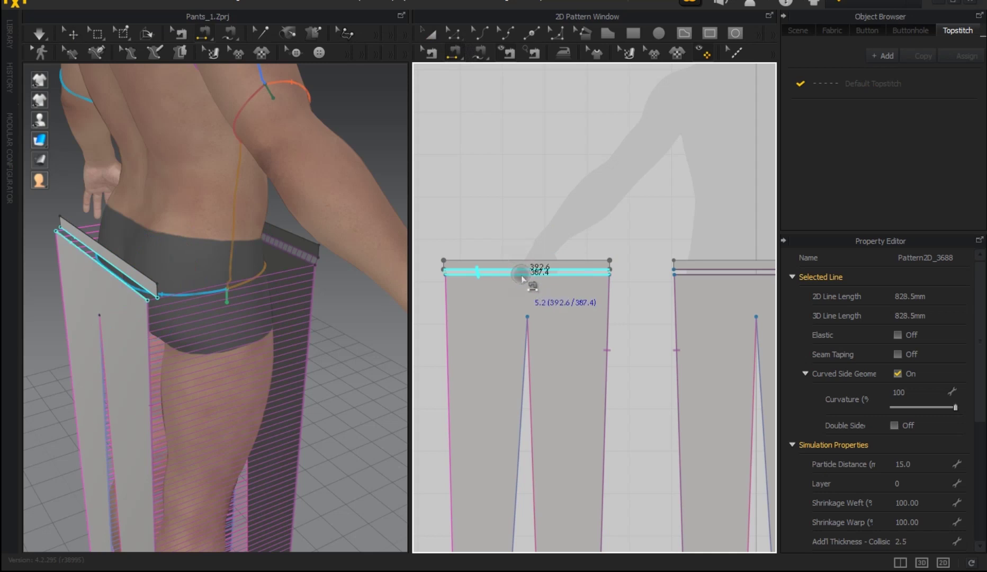
left_click(613, 267)
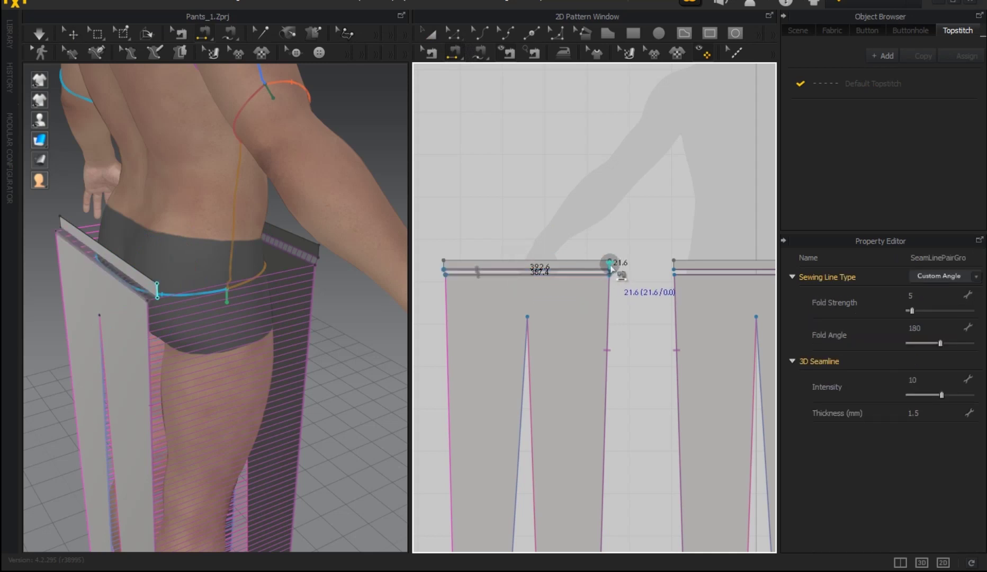
left_click(612, 265)
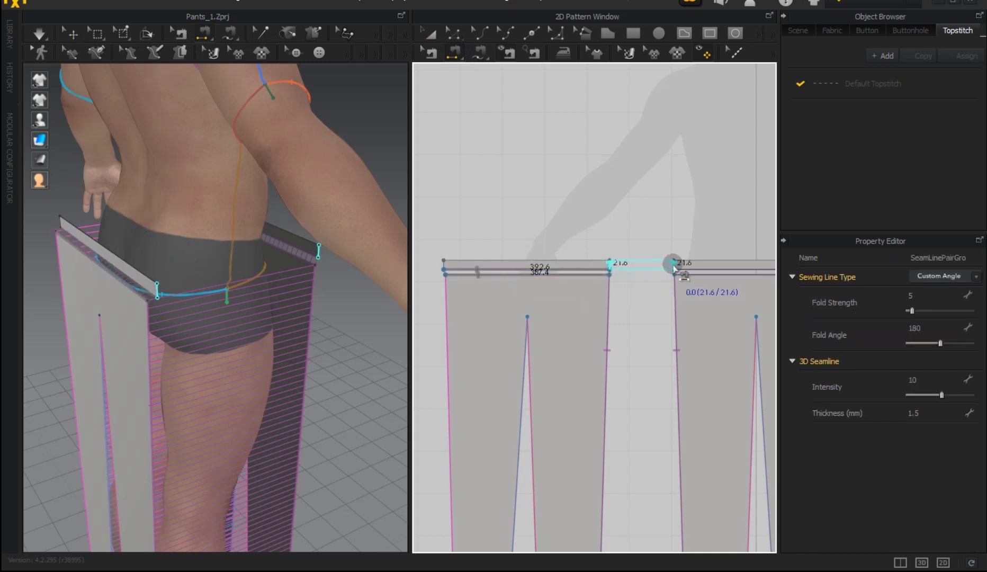
left_click(673, 263)
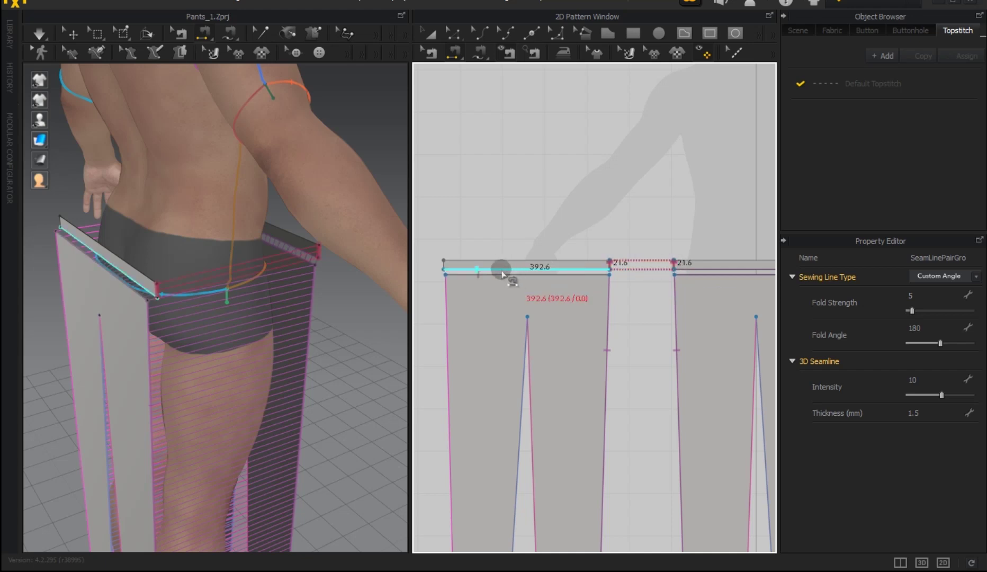
left_click(454, 264)
left_click(674, 274)
middle_click_drag(674, 275, 568, 308)
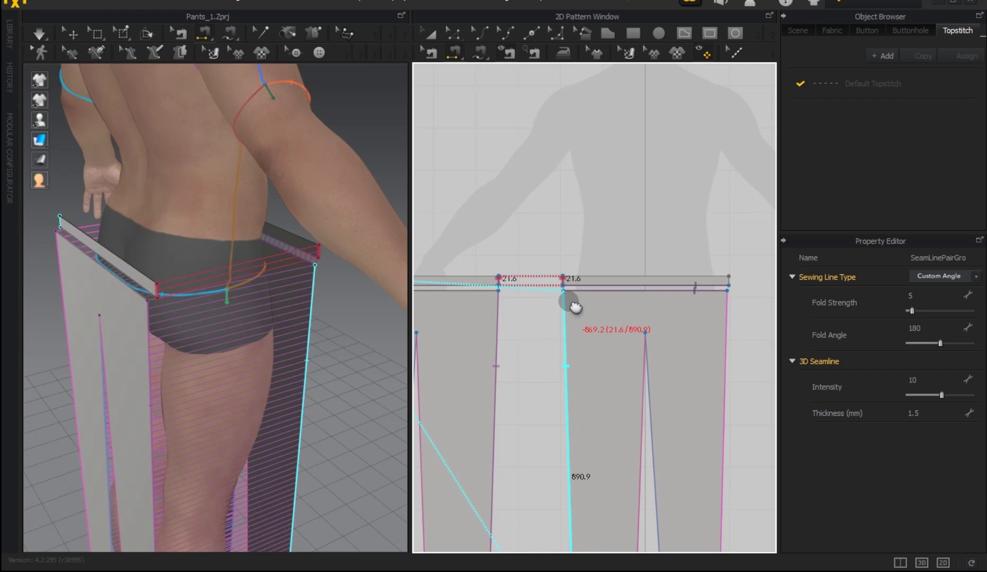
left_click(728, 279)
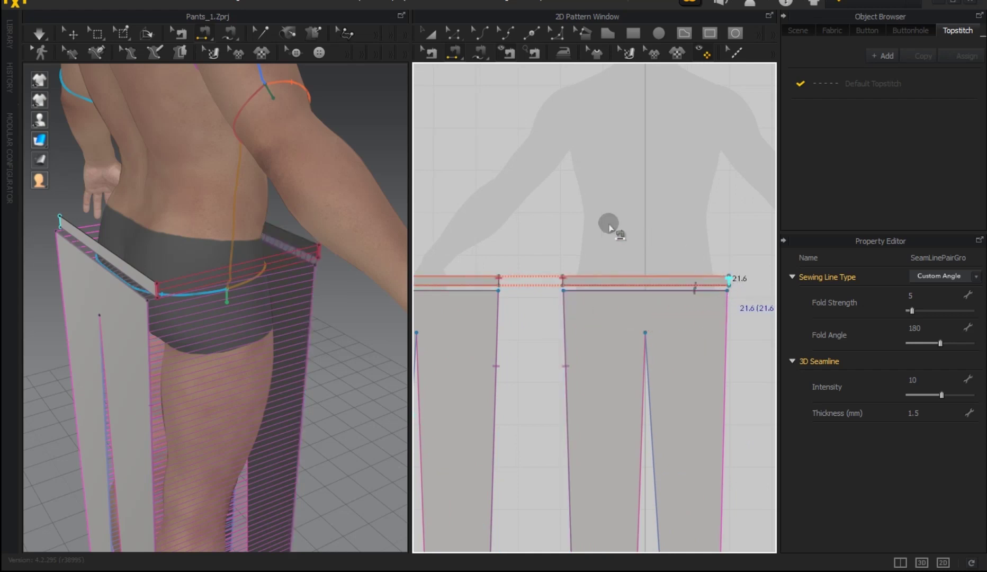
left_click(431, 33)
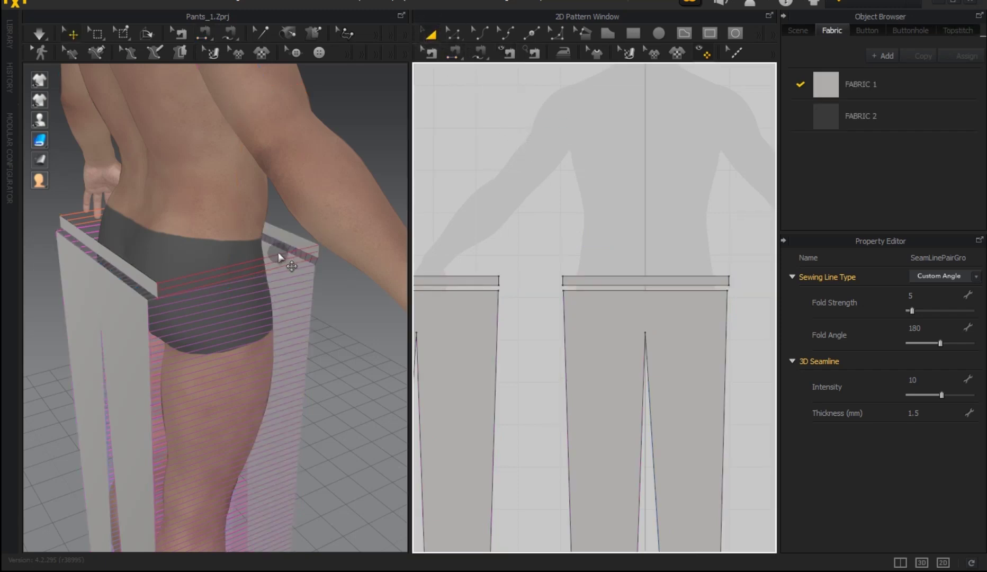
Step: Select the dart tip points on both leg pieces, then clear the selection
right_click_drag(309, 287, 212, 273)
scroll(135, 266, "up", 5)
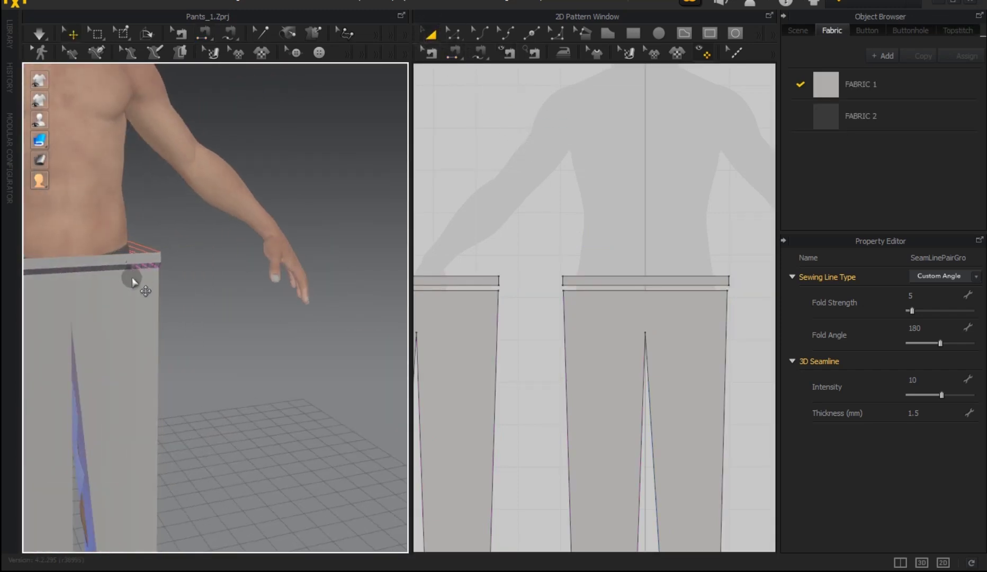
right_click_drag(134, 281, 331, 233)
scroll(331, 234, "down", 5)
mouse_move(258, 279)
right_mouse_down()
mouse_move(311, 225)
mouse_move(374, 249)
right_mouse_up()
right_click_drag(523, 333, 554, 313)
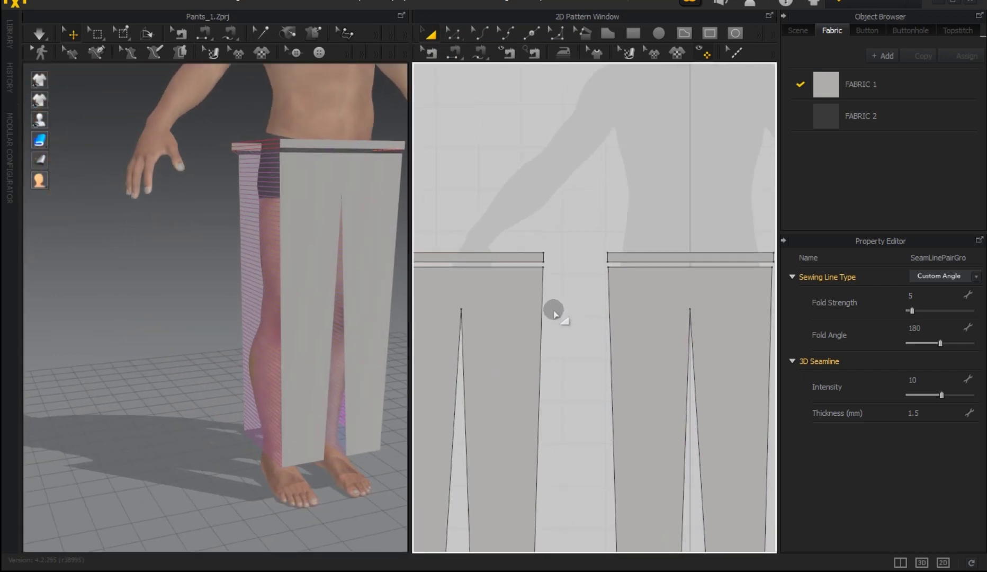
left_click(452, 34)
left_click(461, 310)
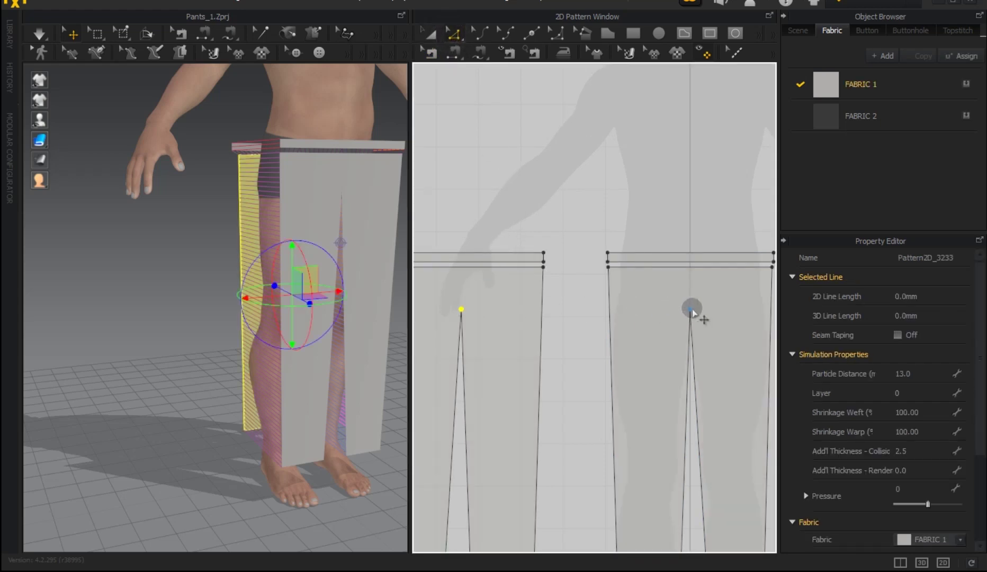
left_click(692, 309, "shift")
left_click(562, 40)
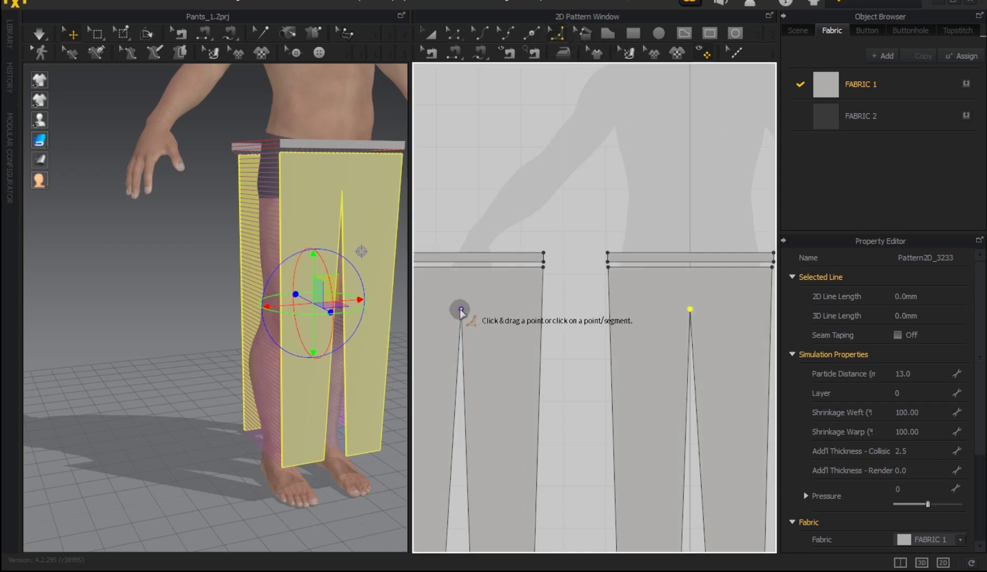
left_click(462, 311)
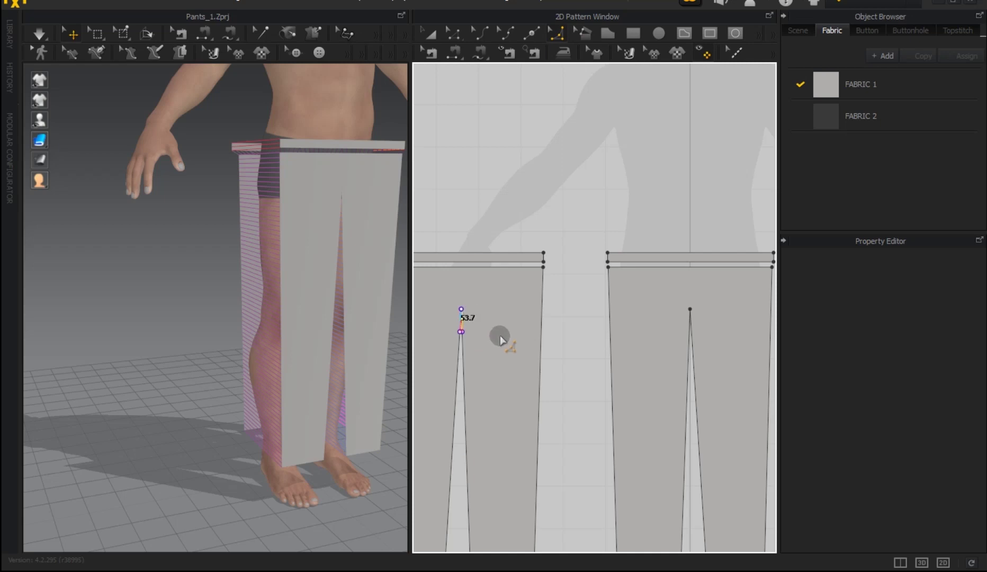
Step: Drag the crotch points at the top of both legs' inner slit lower
left_click_drag(501, 348, 512, 365)
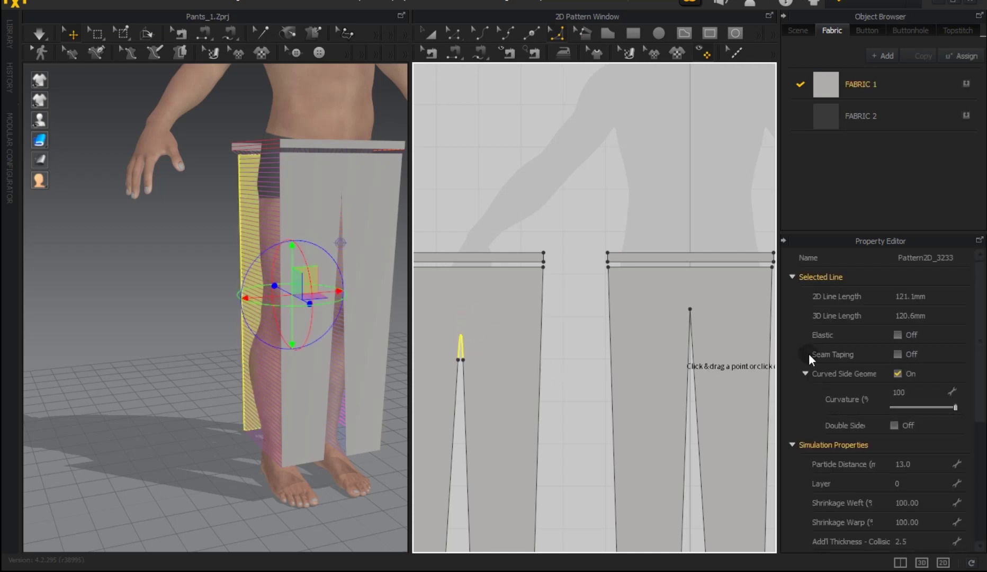
left_click(691, 317)
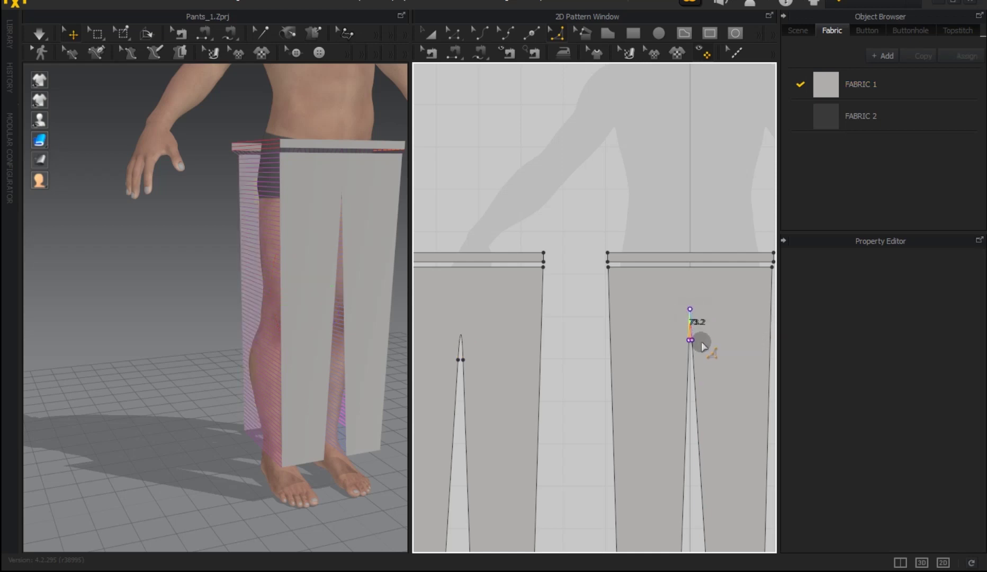
left_click_drag(707, 354, 712, 366)
scroll(690, 347, "down", 3)
left_click(454, 33)
left_click(429, 33)
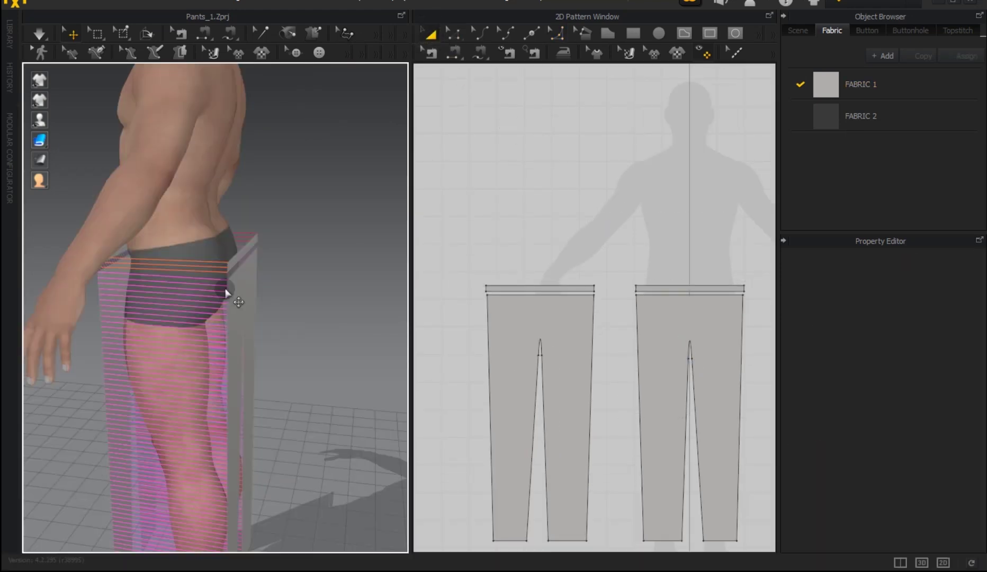
Step: Raise the left waistband piece to the waist and tilt it to follow the hip
left_click(240, 258)
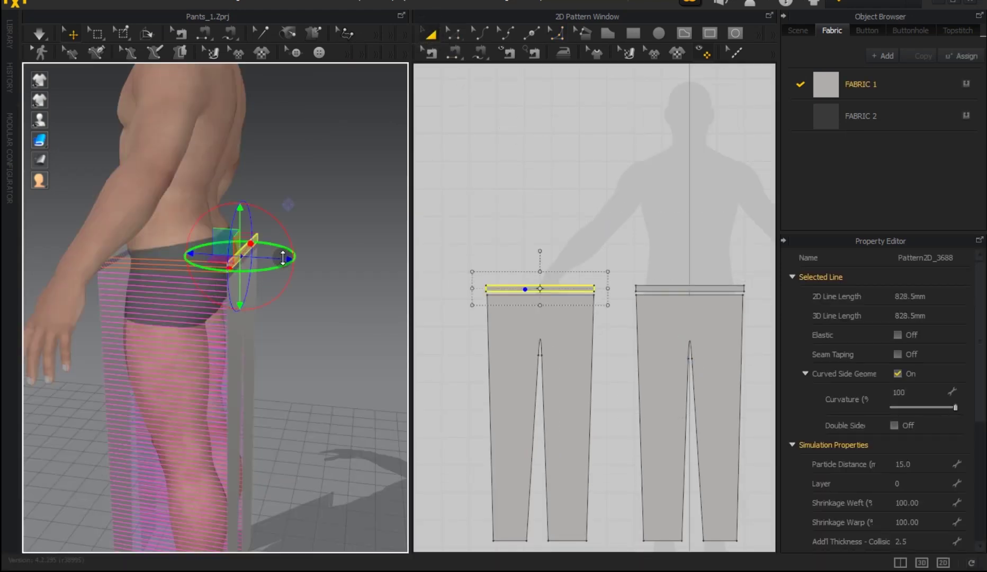
right_click_drag(259, 253, 180, 278)
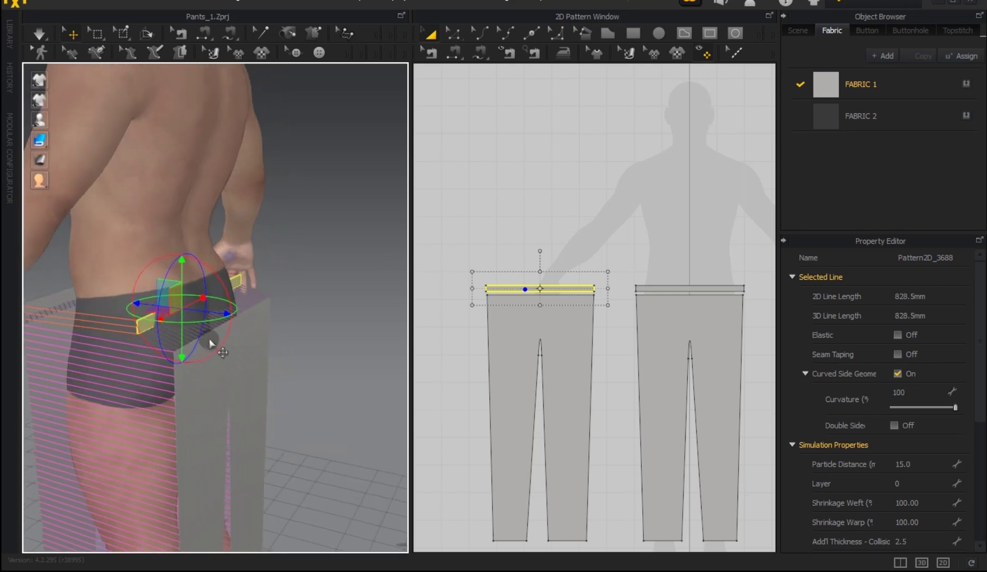
left_click_drag(175, 271, 175, 232)
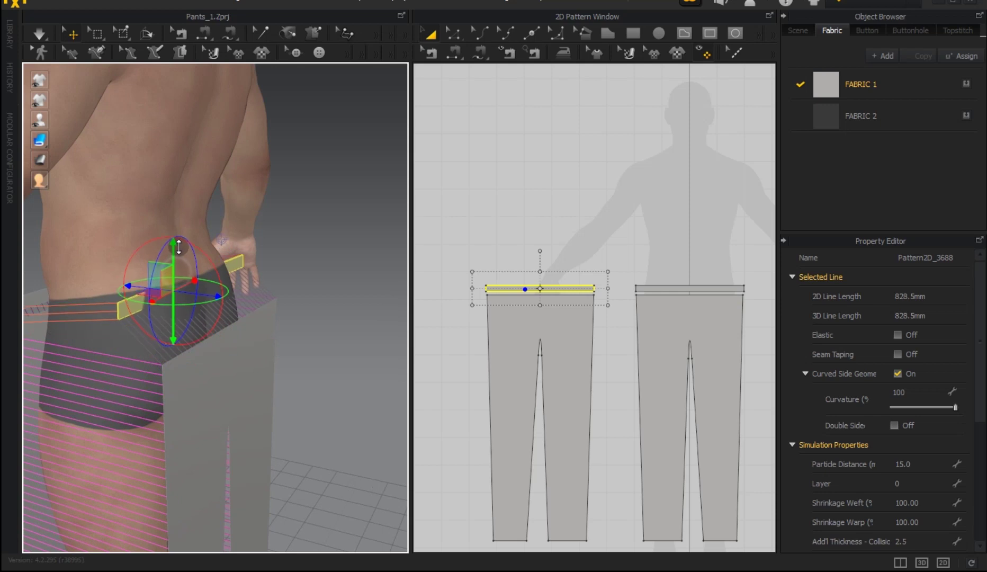
mouse_move(214, 273)
left_mouse_down()
mouse_move(221, 271)
mouse_move(212, 233)
left_mouse_up()
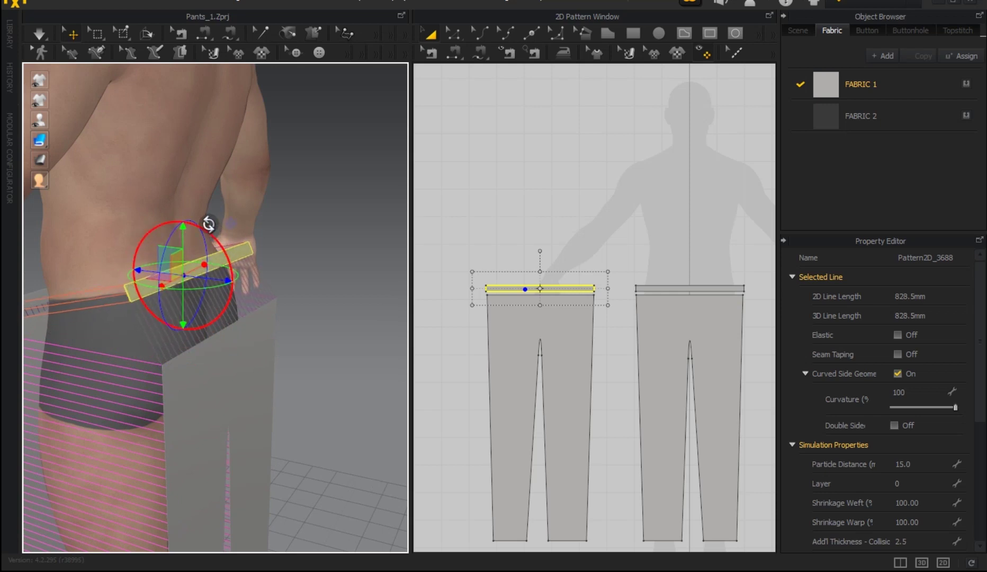
mouse_move(273, 355)
right_mouse_down()
mouse_move(88, 368)
mouse_move(205, 335)
mouse_move(235, 368)
mouse_move(205, 359)
mouse_move(221, 367)
mouse_move(220, 347)
mouse_move(205, 358)
mouse_move(253, 356)
right_mouse_up()
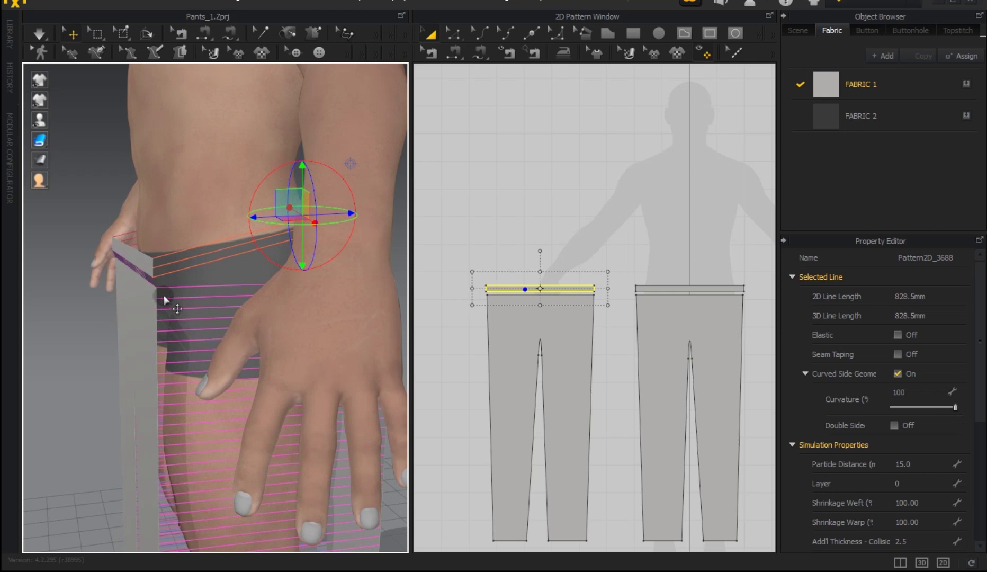
Step: Move the right waistband piece along the waist
left_click(143, 270)
left_click_drag(187, 257, 192, 260)
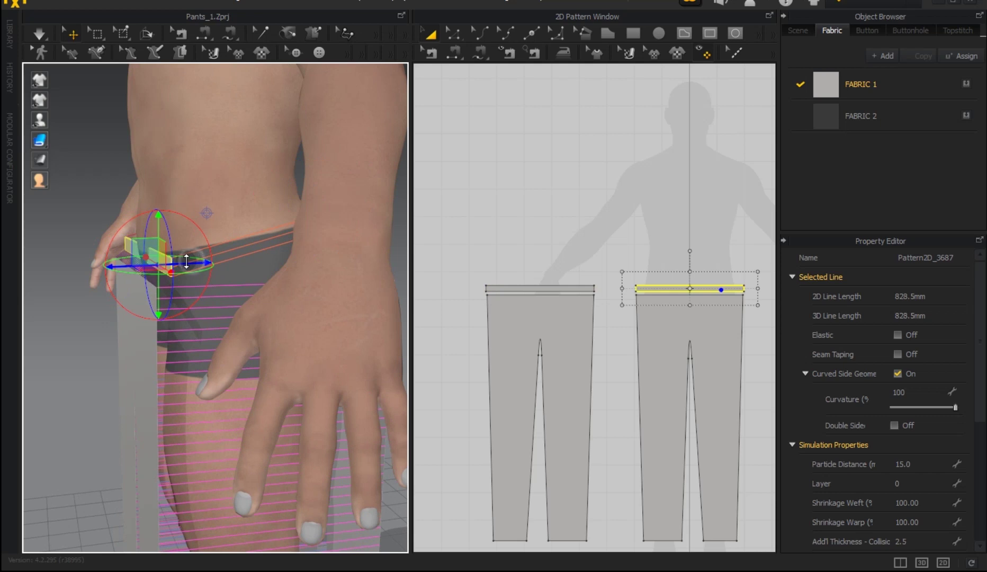
mouse_move(186, 260)
right_mouse_down()
mouse_move(252, 325)
mouse_move(168, 339)
mouse_move(199, 322)
right_mouse_up()
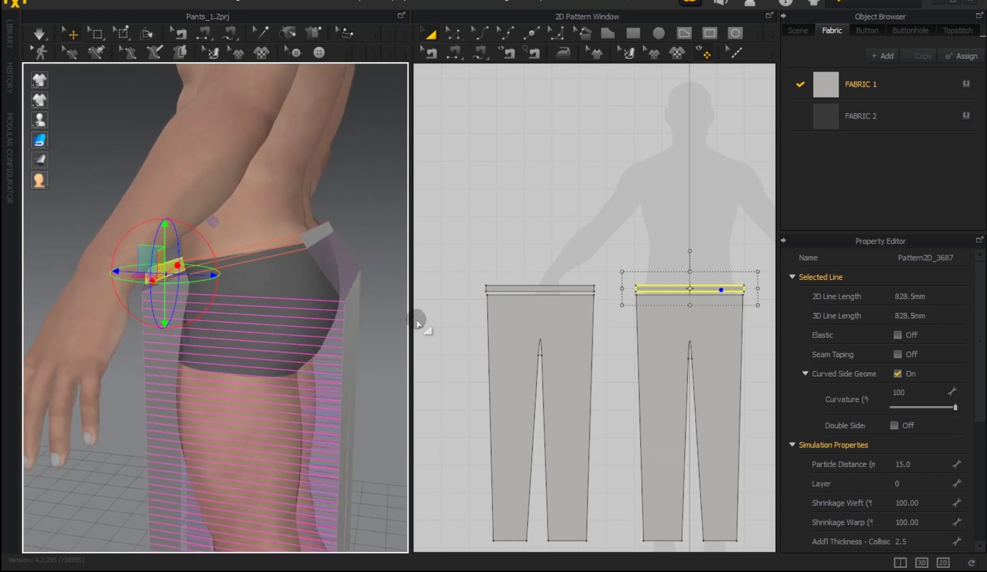
mouse_move(218, 281)
right_mouse_down()
mouse_move(319, 250)
mouse_move(322, 305)
right_mouse_up()
left_click(340, 241)
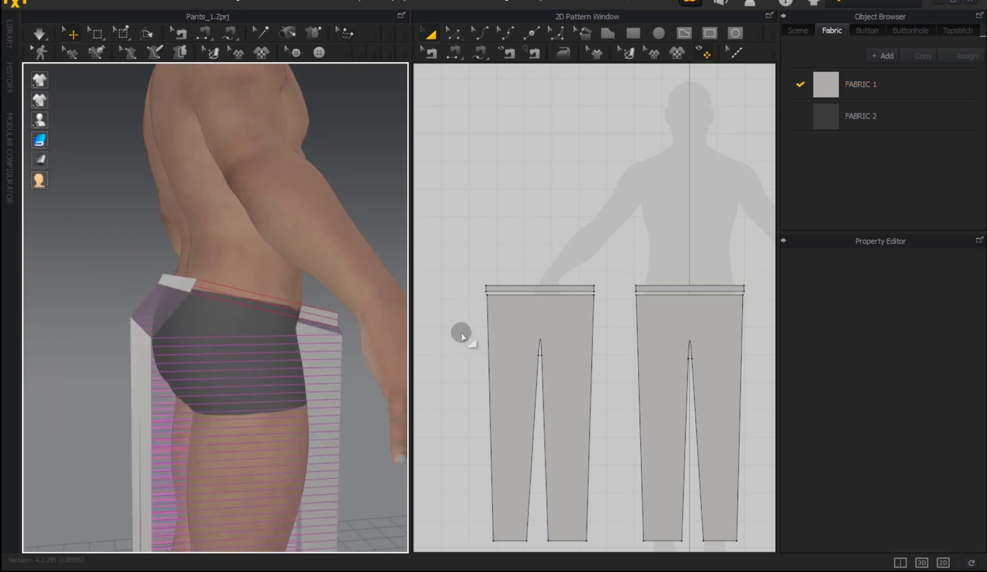
Step: Move the left waistband up and raise the left pants piece's top edge
left_click(515, 288)
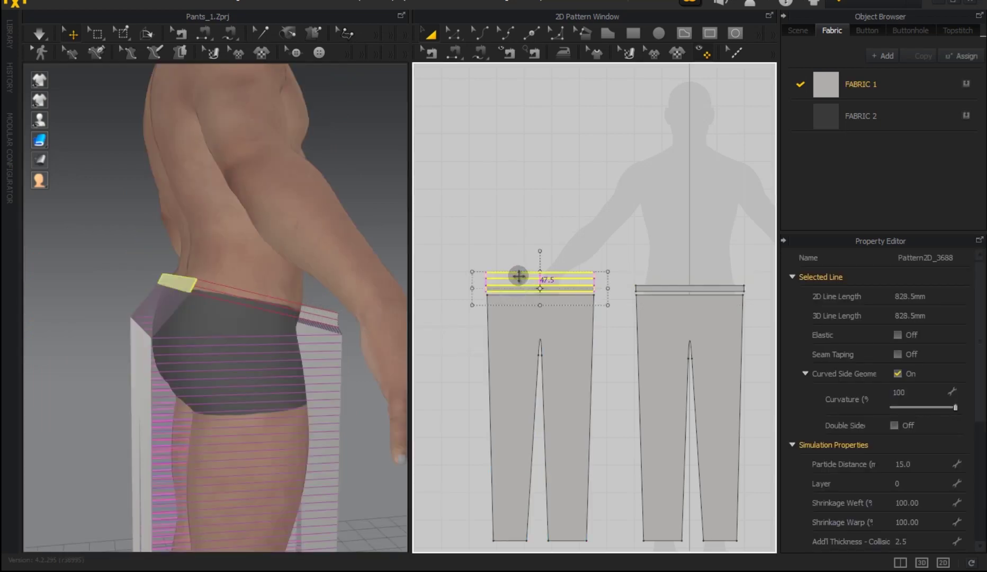
left_click_drag(518, 276, 519, 263)
left_click(519, 321)
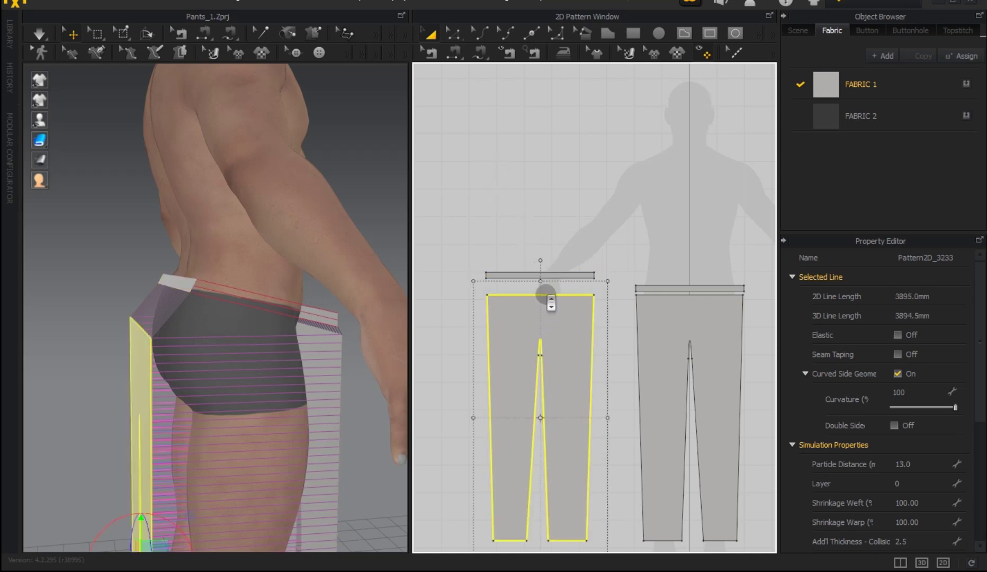
scroll(546, 294, "up", 3)
left_click_drag(536, 275, 536, 271)
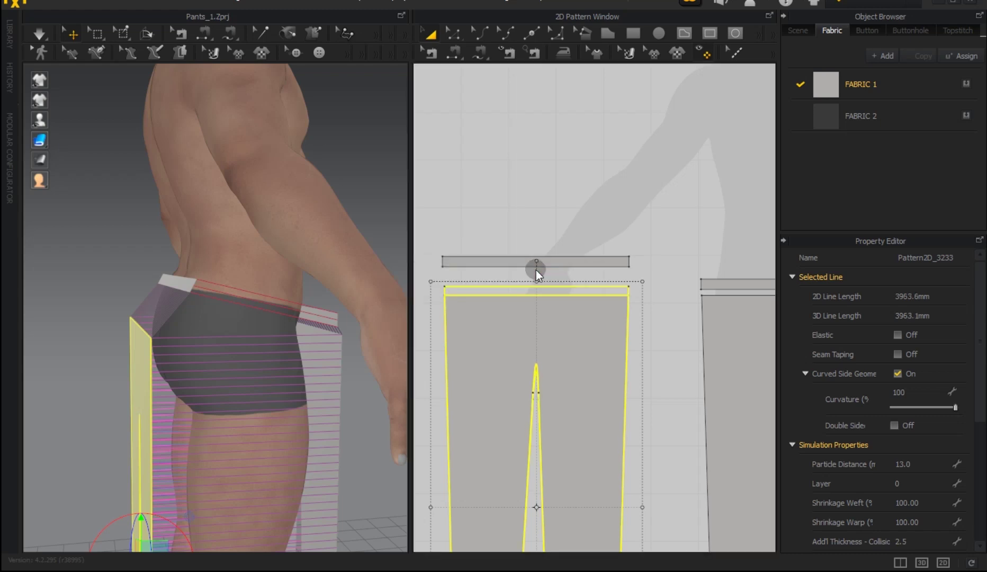
left_click_drag(535, 265, 536, 250)
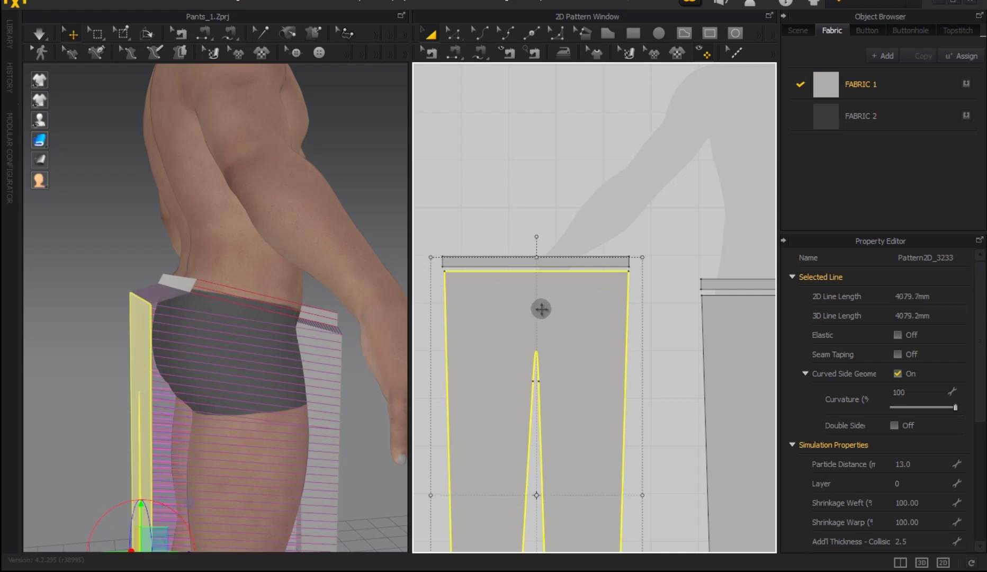
left_click_drag(537, 257, 536, 241)
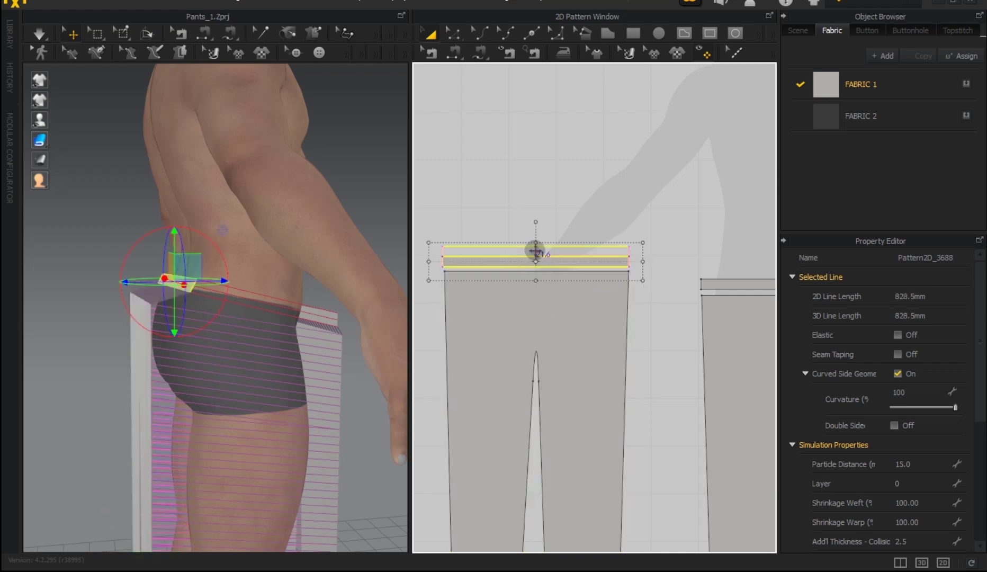
mouse_move(350, 333)
right_mouse_down()
mouse_move(399, 326)
mouse_move(339, 325)
right_mouse_up()
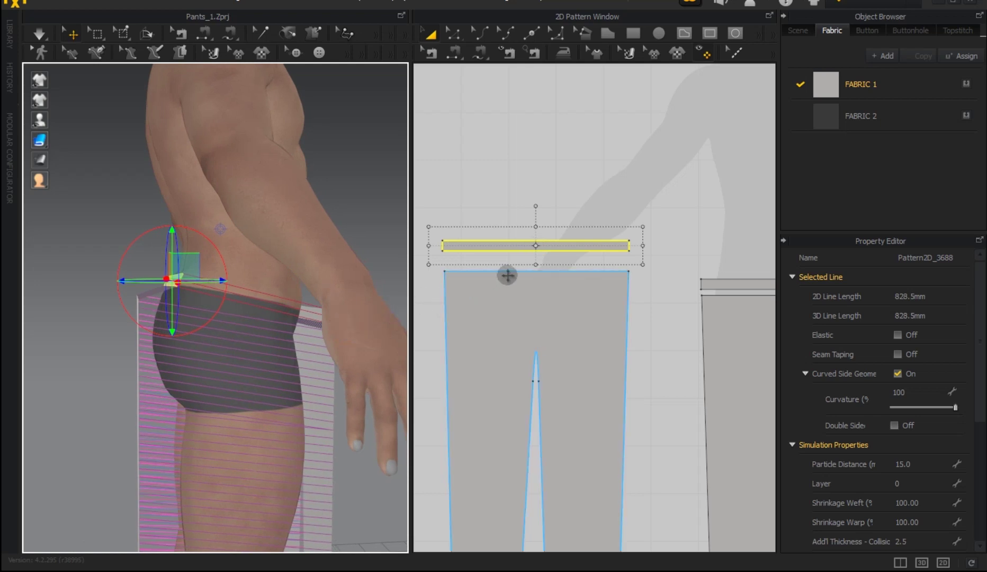
left_click(526, 284)
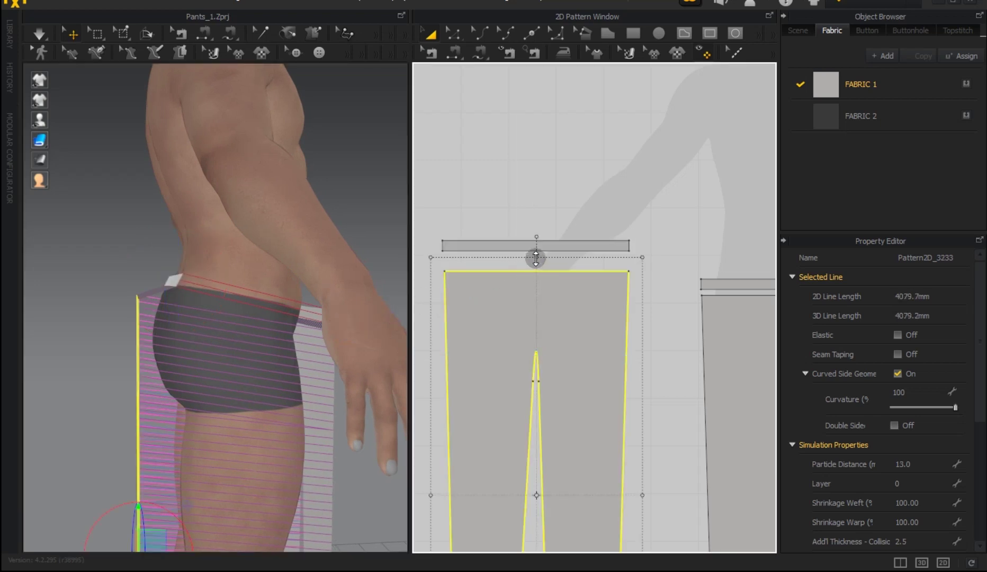
left_click_drag(536, 257, 533, 245)
right_click_drag(246, 314, 258, 319)
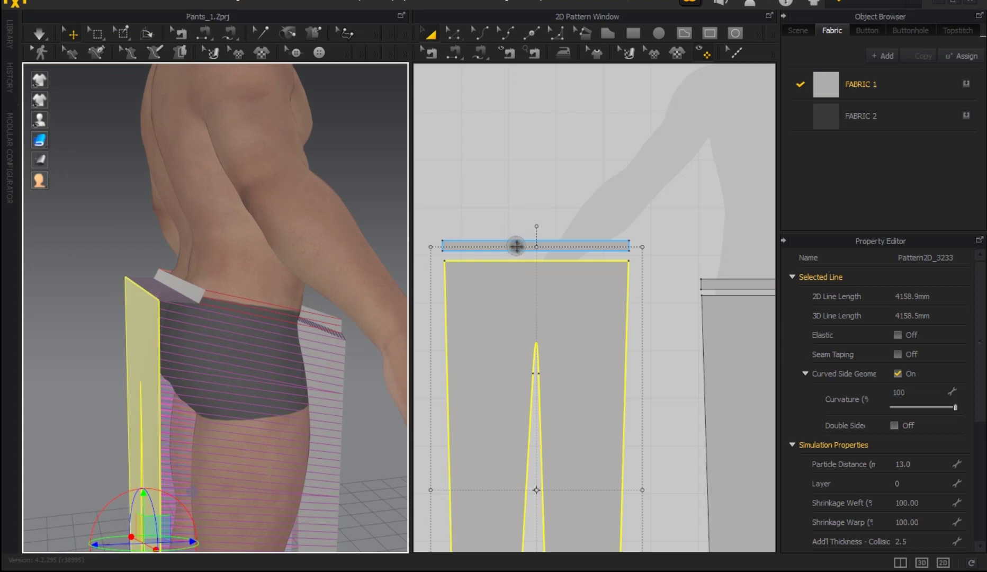
Step: Shorten the waistband strip from both ends to about 689 mm
left_click(516, 246)
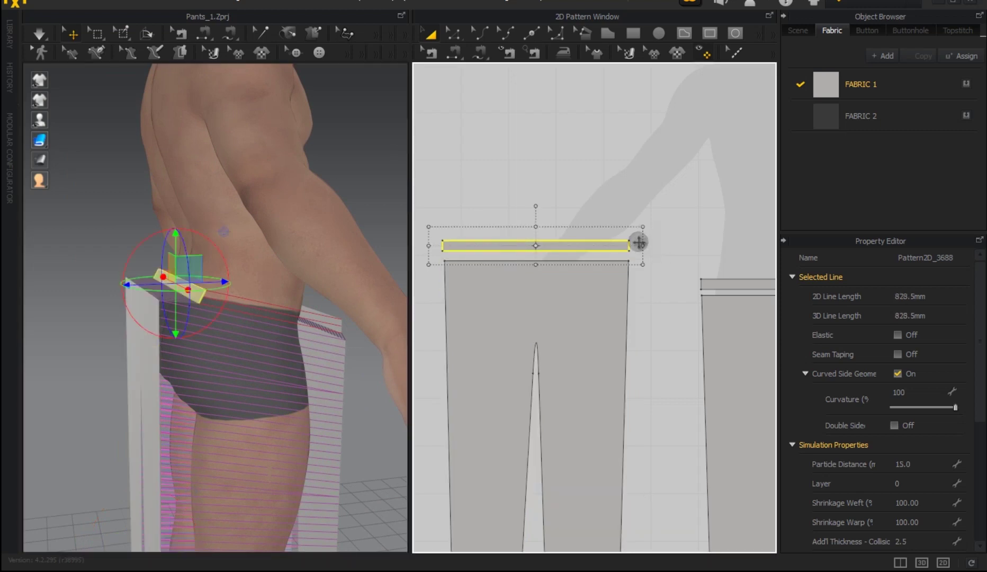
left_click_drag(626, 243, 627, 245)
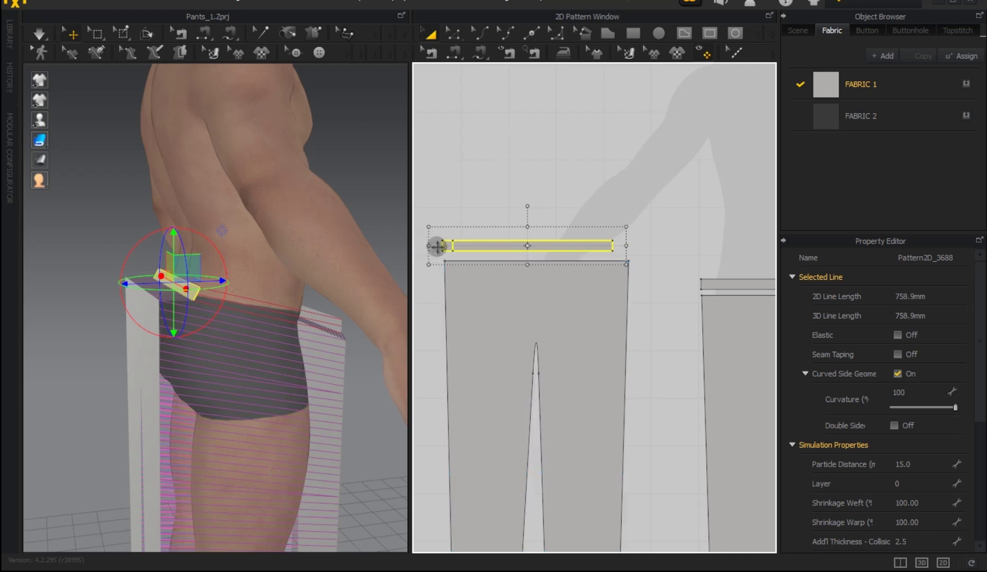
left_click_drag(444, 245, 444, 246)
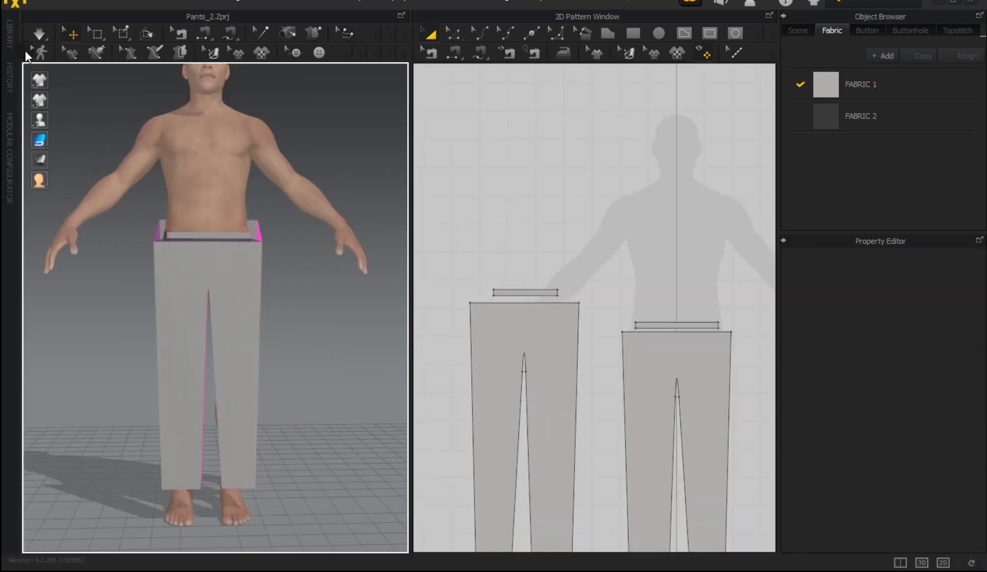
Step: Simulate briefly to drape the pants, then pull the waistband up at the back
left_click(37, 34)
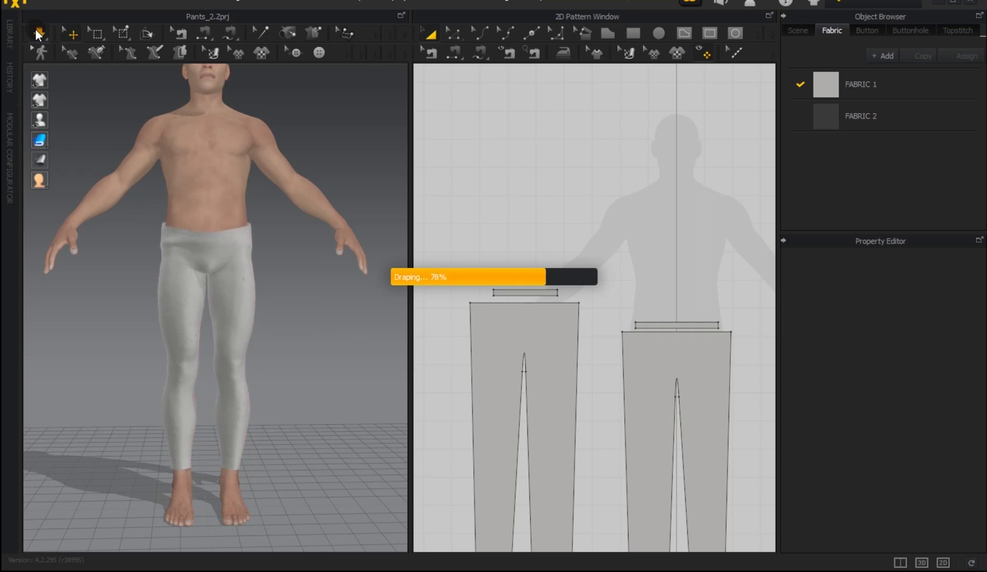
left_click(37, 34)
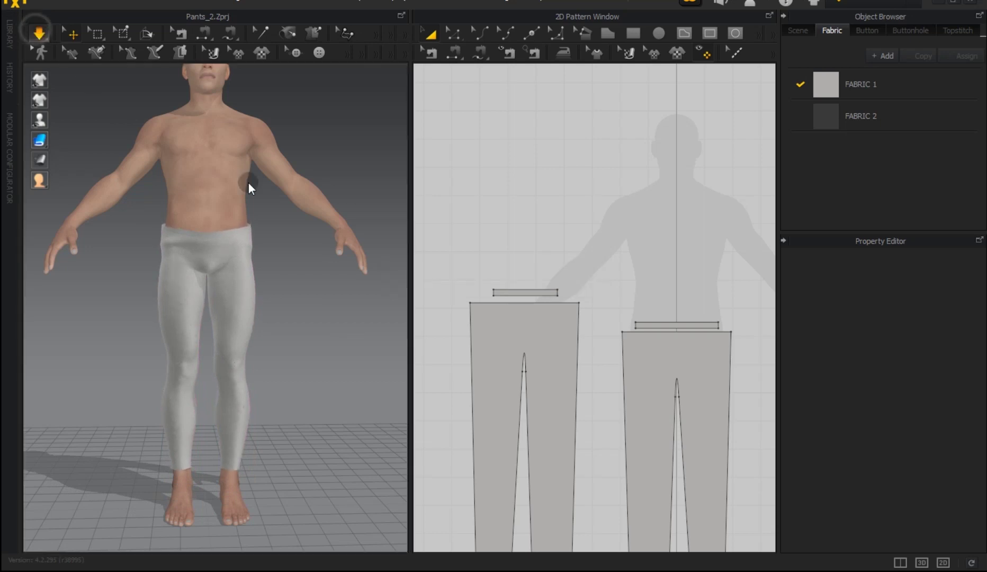
mouse_move(139, 324)
right_mouse_down()
mouse_move(335, 317)
mouse_move(249, 315)
mouse_move(214, 328)
mouse_move(366, 396)
mouse_move(336, 415)
mouse_move(266, 317)
right_mouse_up()
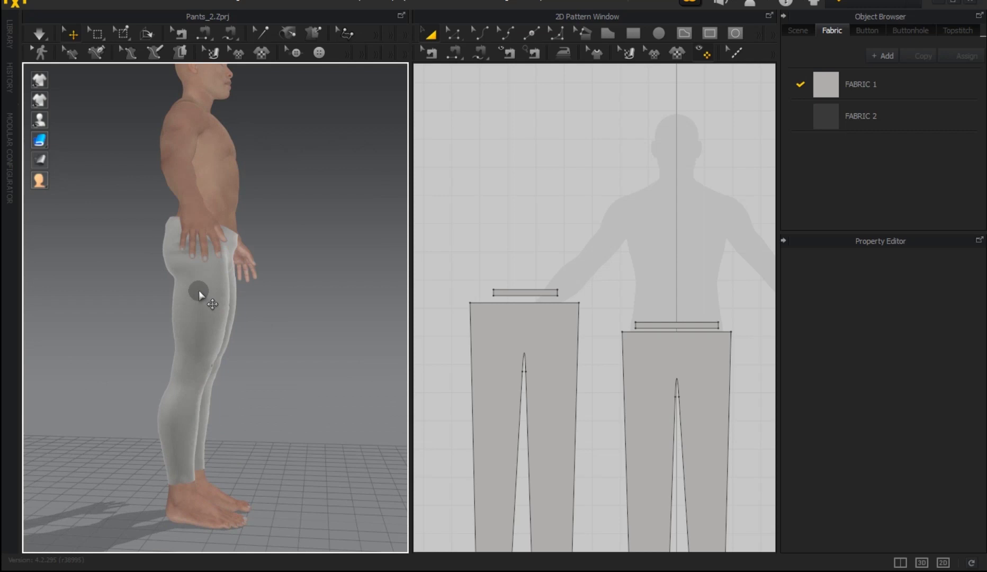
scroll(199, 292, "up", 5)
scroll(205, 303, "down", 2)
mouse_move(231, 387)
right_mouse_down()
mouse_move(198, 353)
mouse_move(265, 399)
mouse_move(249, 363)
mouse_move(381, 370)
mouse_move(348, 372)
mouse_move(293, 330)
right_mouse_up()
scroll(280, 311, "up", 2)
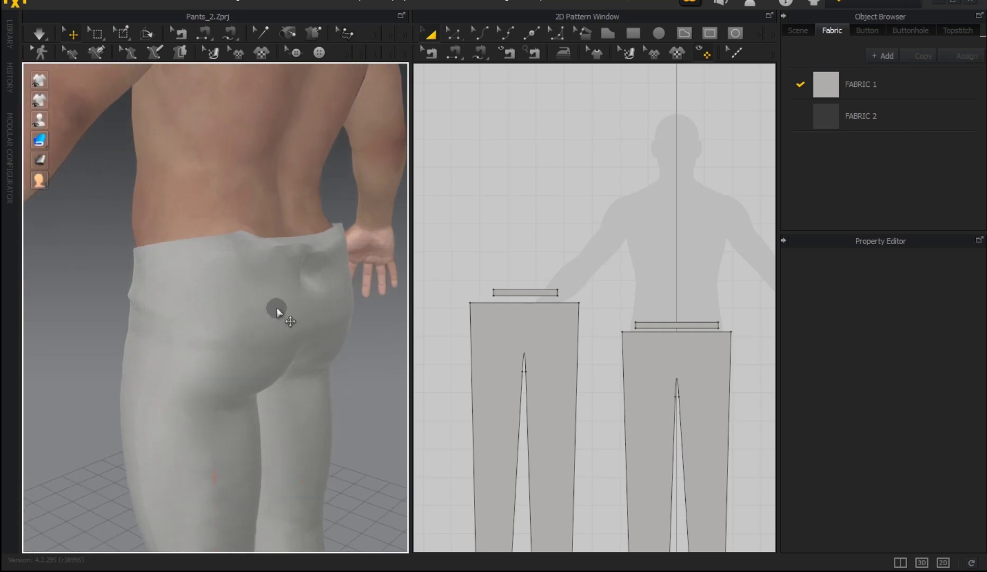
middle_click_drag(280, 311, 223, 361)
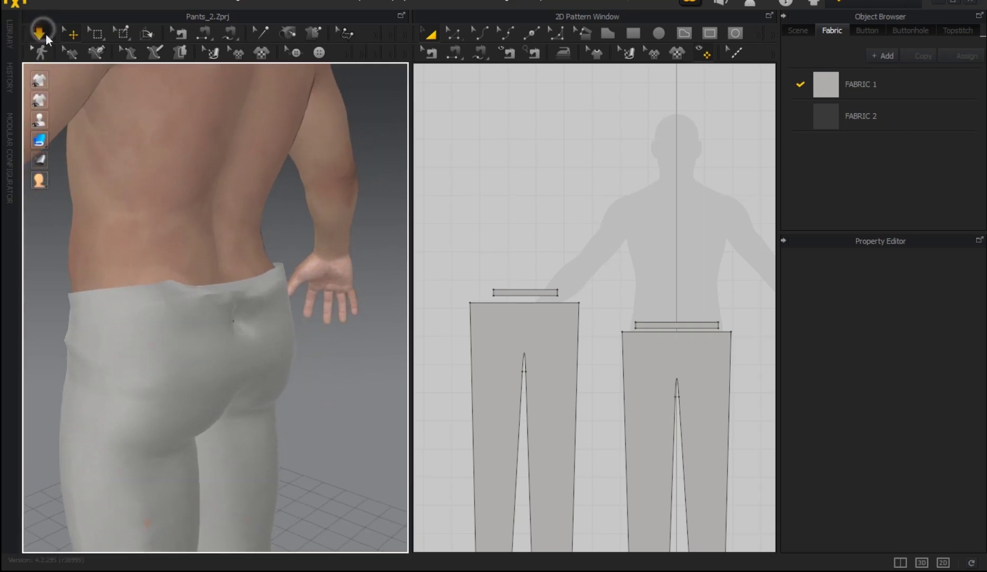
mouse_move(347, 364)
right_mouse_down()
mouse_move(367, 371)
mouse_move(319, 347)
right_mouse_up()
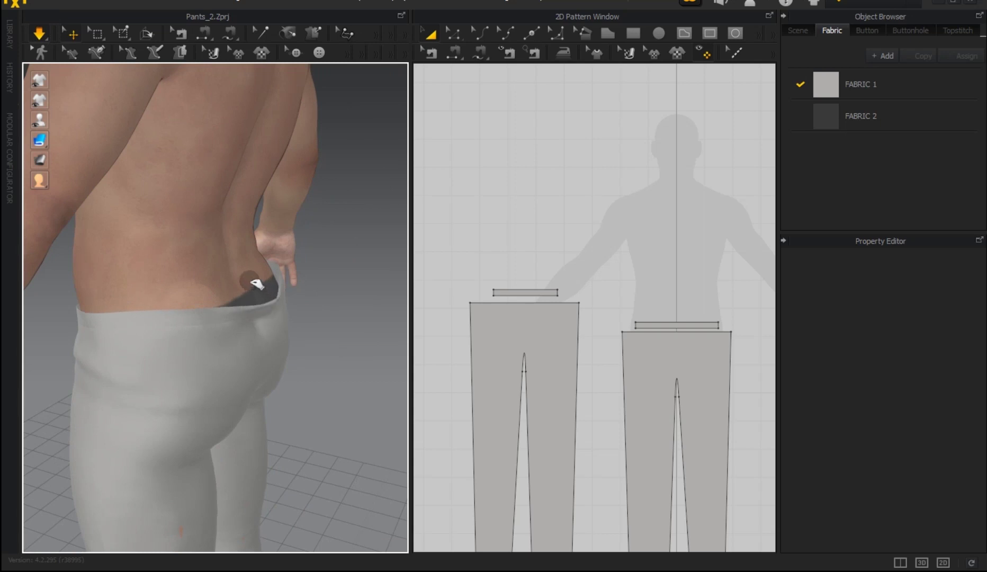
left_click_drag(254, 282, 236, 270)
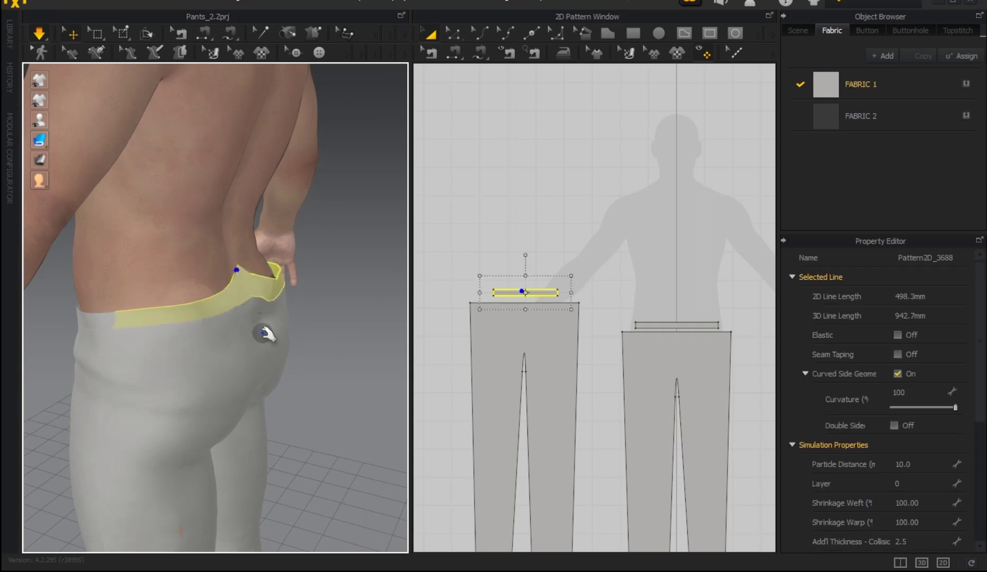
Step: Stop the simulation, select both waistband pieces and freeze them
left_click(293, 330)
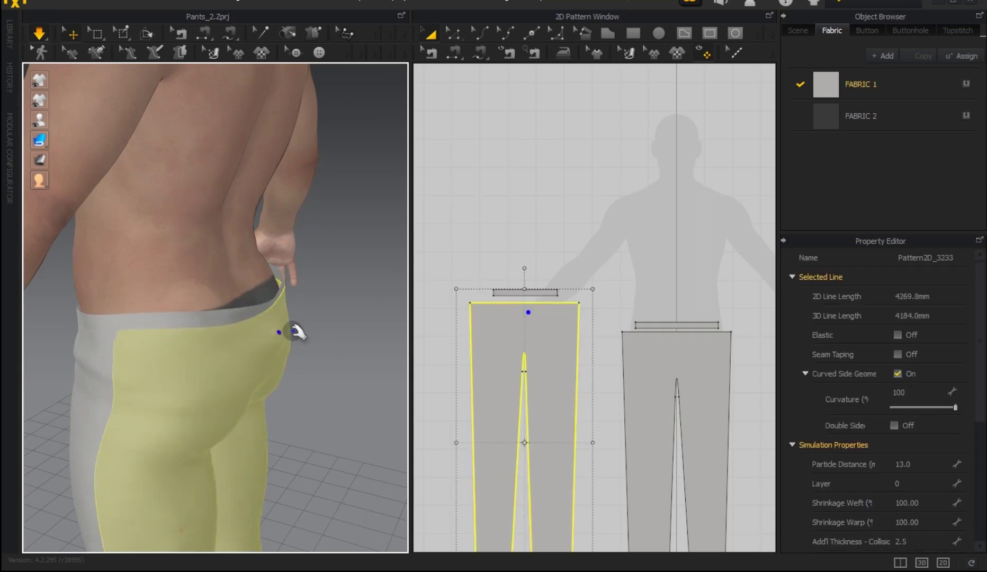
left_click(329, 321)
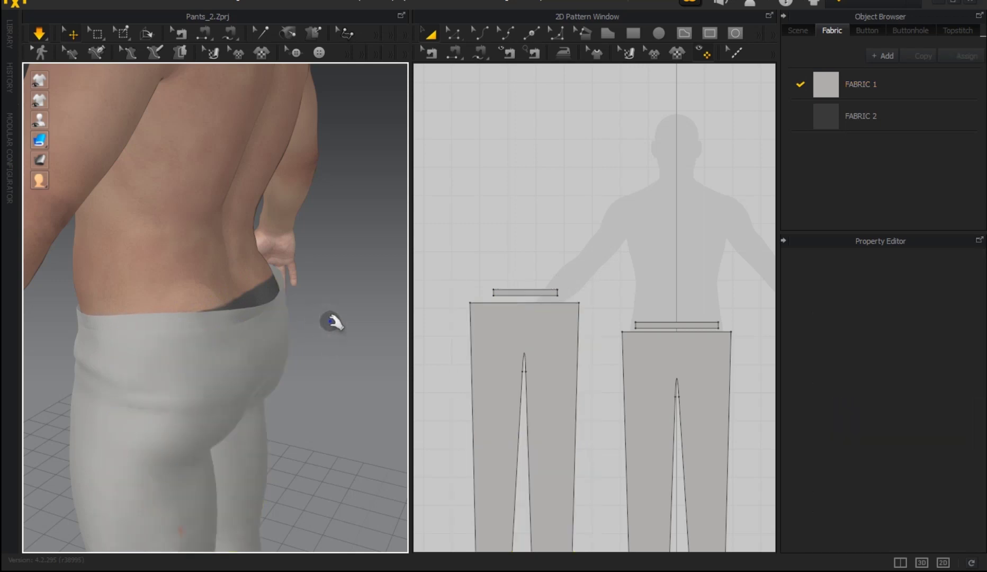
left_click(39, 34)
mouse_move(265, 282)
right_mouse_down()
mouse_move(194, 314)
mouse_move(258, 285)
mouse_move(317, 281)
mouse_move(190, 281)
right_mouse_up()
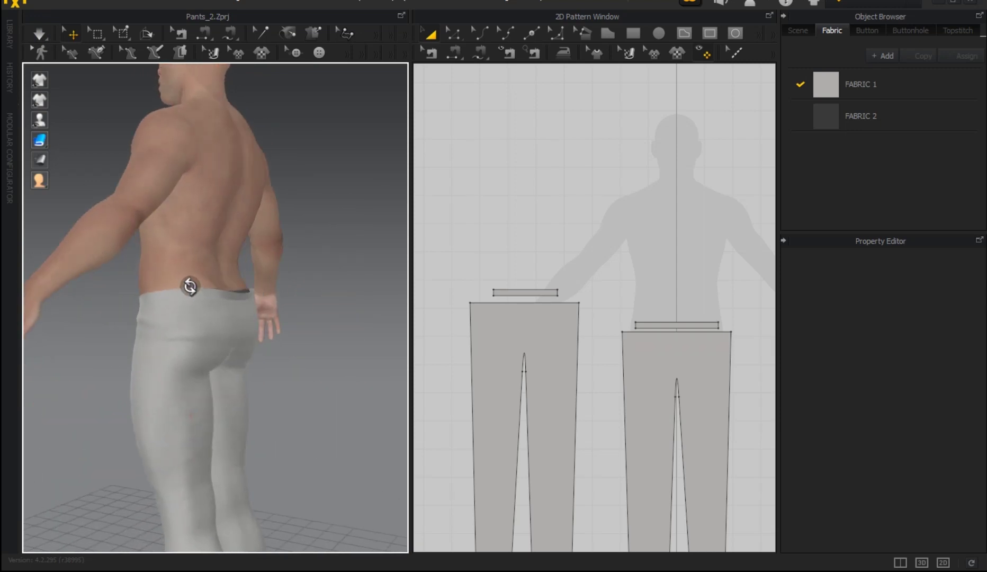
left_click(225, 298)
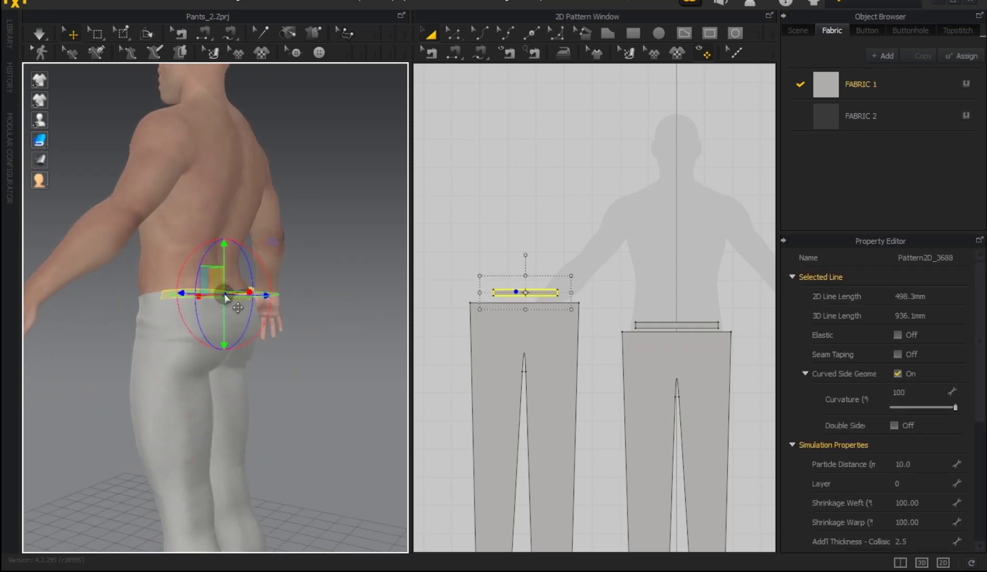
left_click(666, 324, "shift")
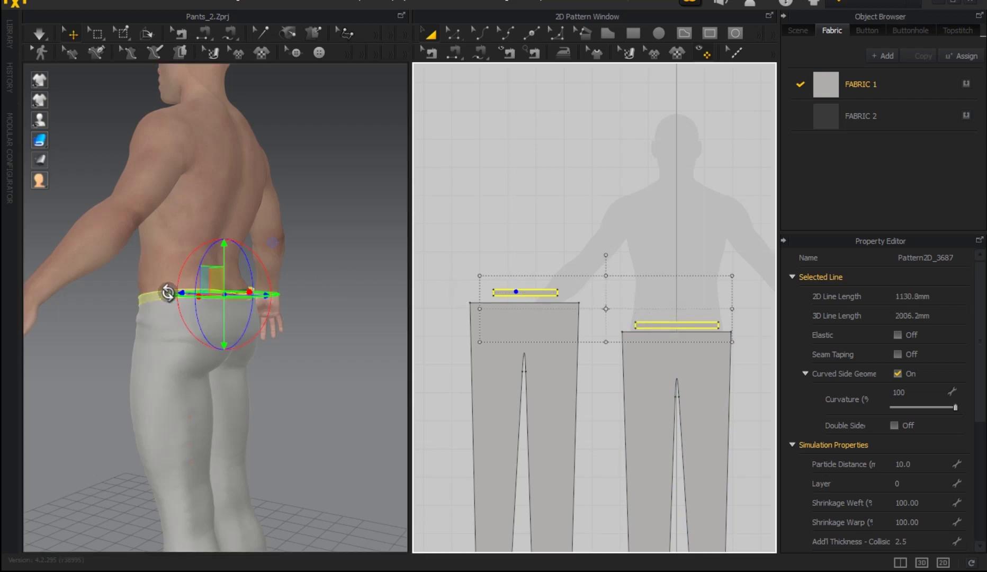
right_click(161, 293)
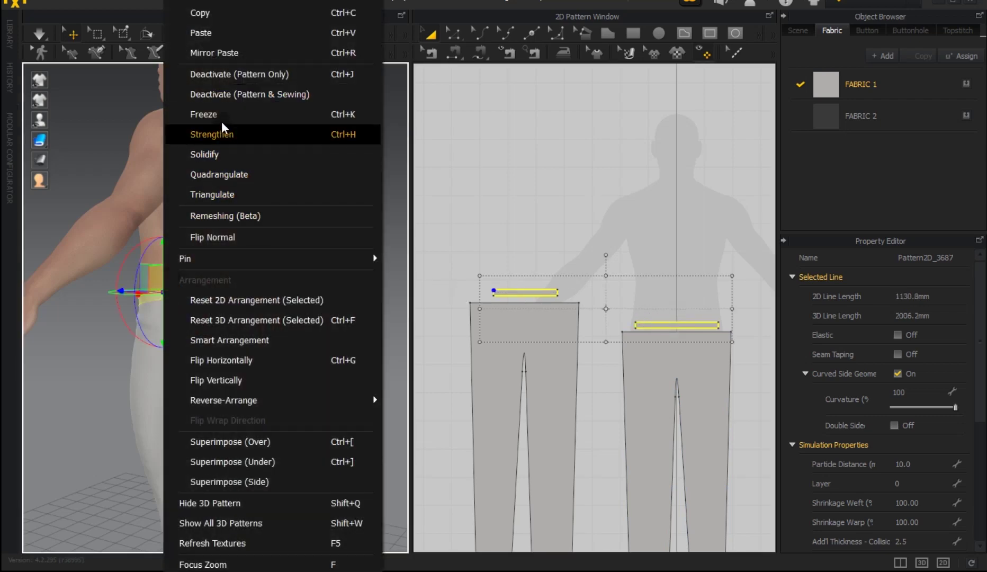
left_click(221, 123)
Step: Deselect the waistbands and resume the cloth simulation
mouse_move(220, 228)
right_mouse_down()
mouse_move(119, 329)
mouse_move(261, 304)
mouse_move(308, 315)
right_mouse_up()
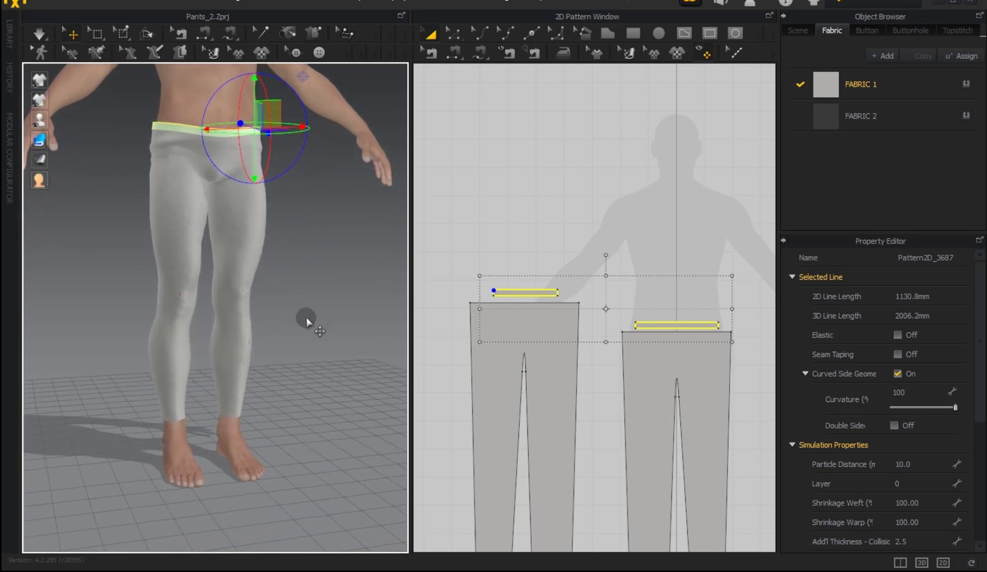
left_click(307, 319)
scroll(223, 374, "up", 2)
left_click(40, 34)
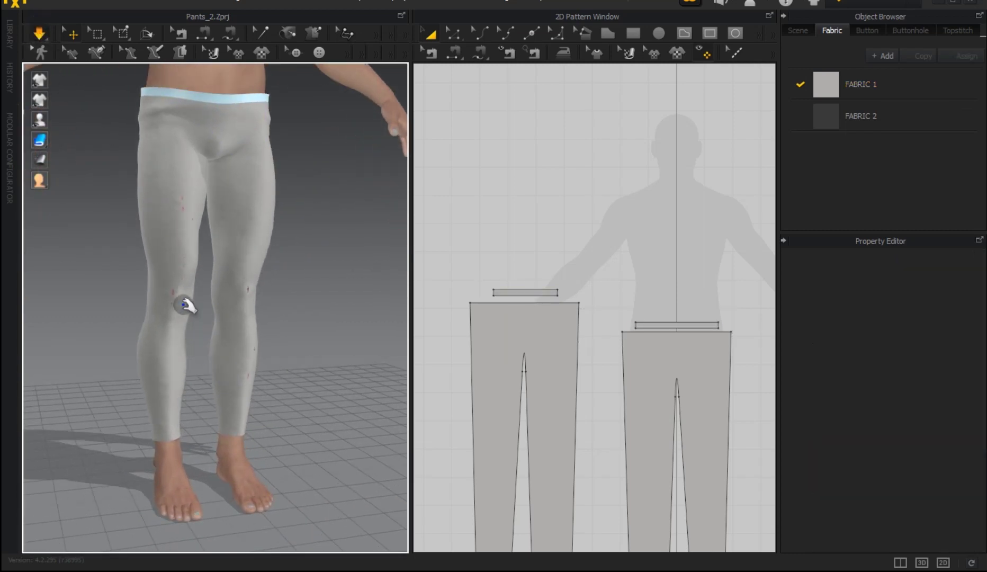
Step: Select both pants patterns, set their Shrinkage Weft to 120 and simulate
left_click(39, 34)
mouse_move(563, 376)
middle_mouse_down()
mouse_move(557, 254)
mouse_move(532, 249)
middle_mouse_up()
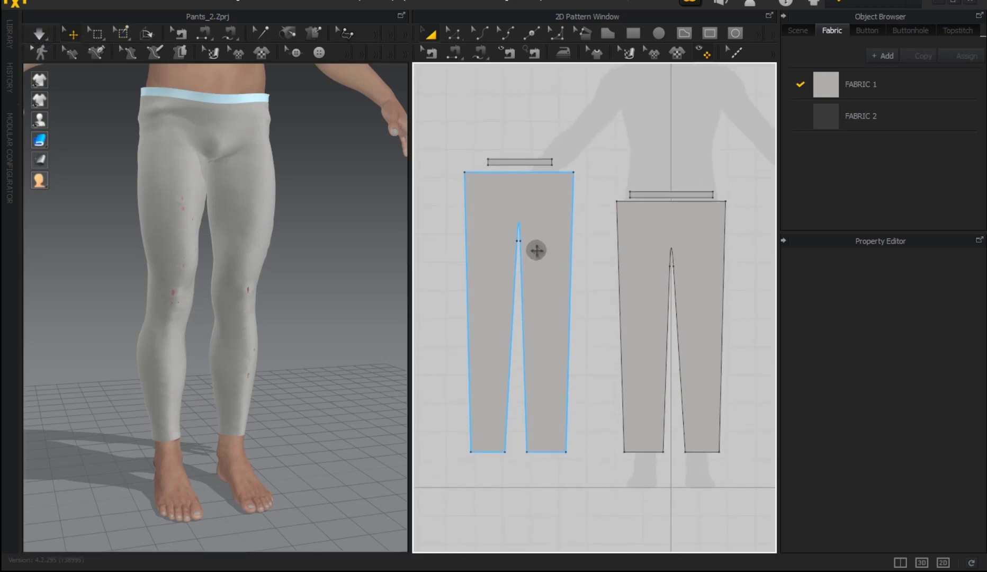
left_click(551, 322)
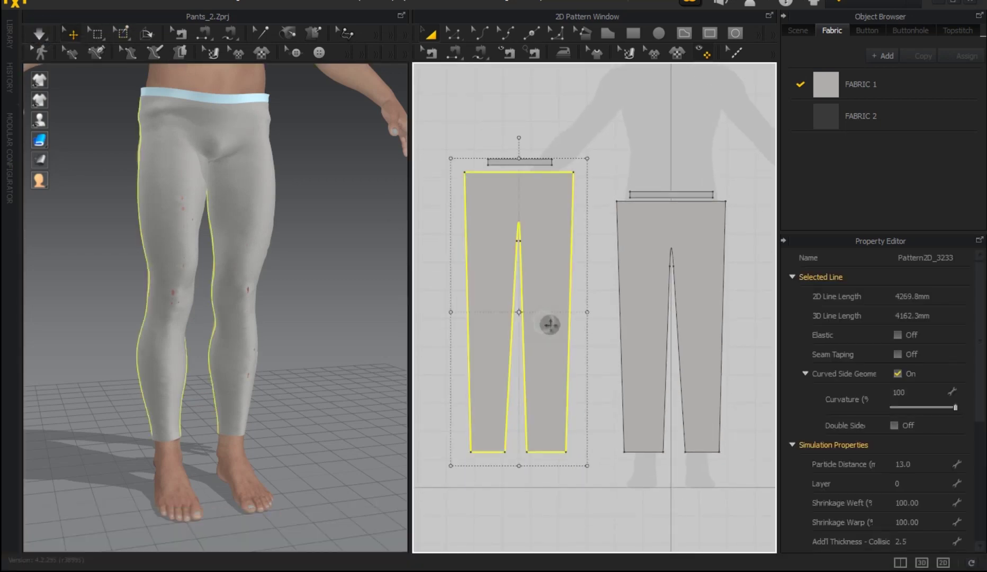
left_click(703, 349, "shift")
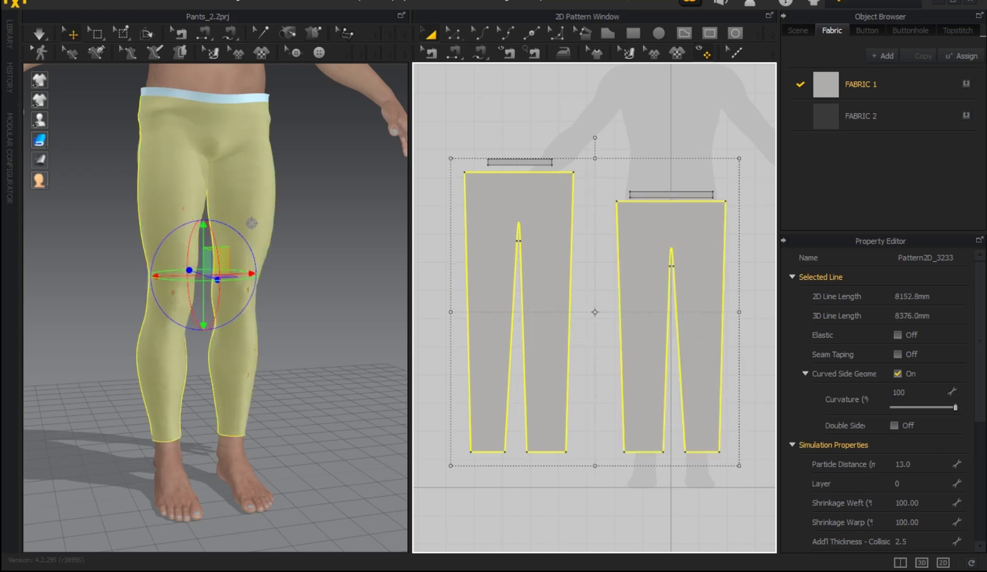
double_click(927, 499)
type("120")
key("Return")
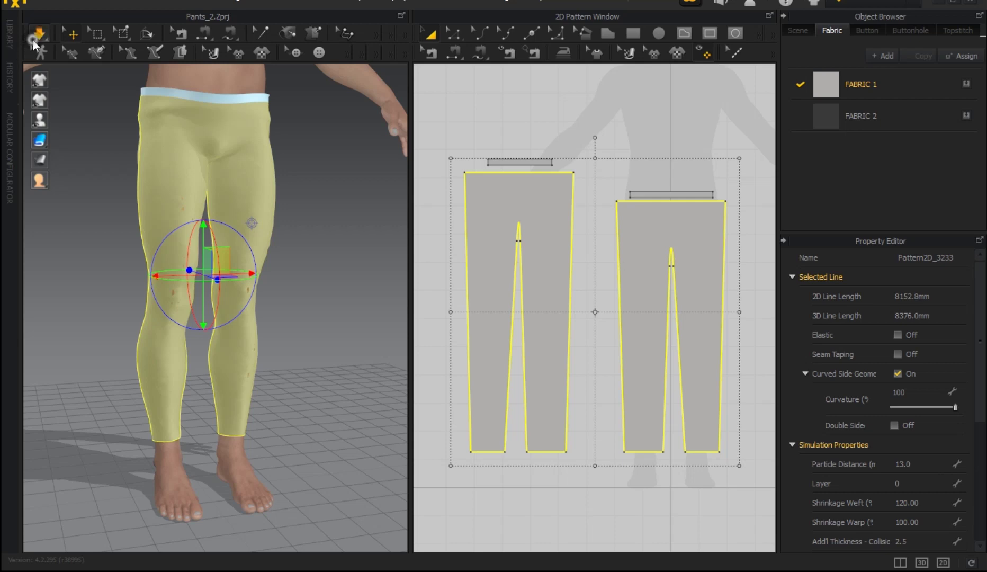
left_click(34, 40)
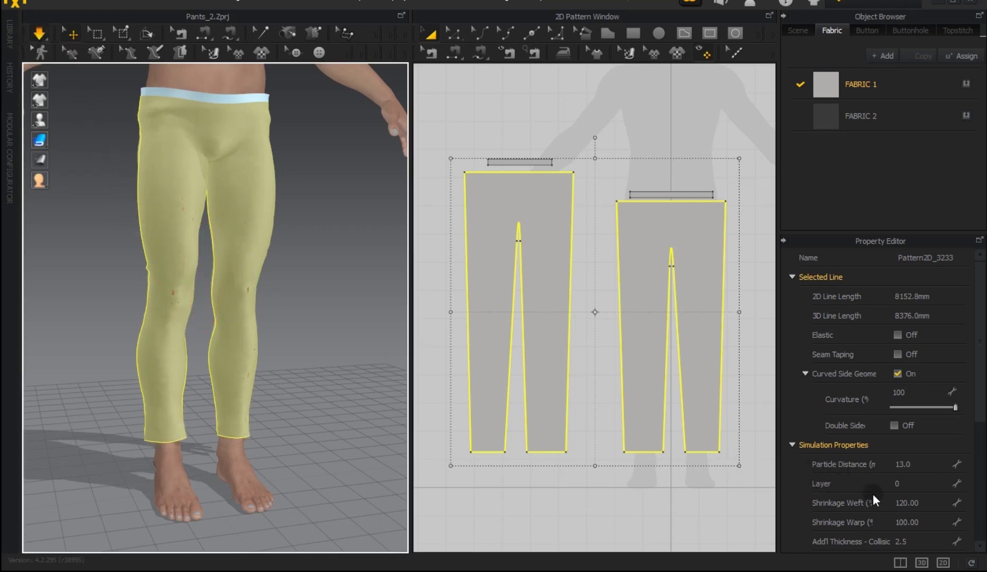
Step: Raise the weft shrinkage to 150, check the wider legs, and stop the simulation
double_click(915, 502)
type("150")
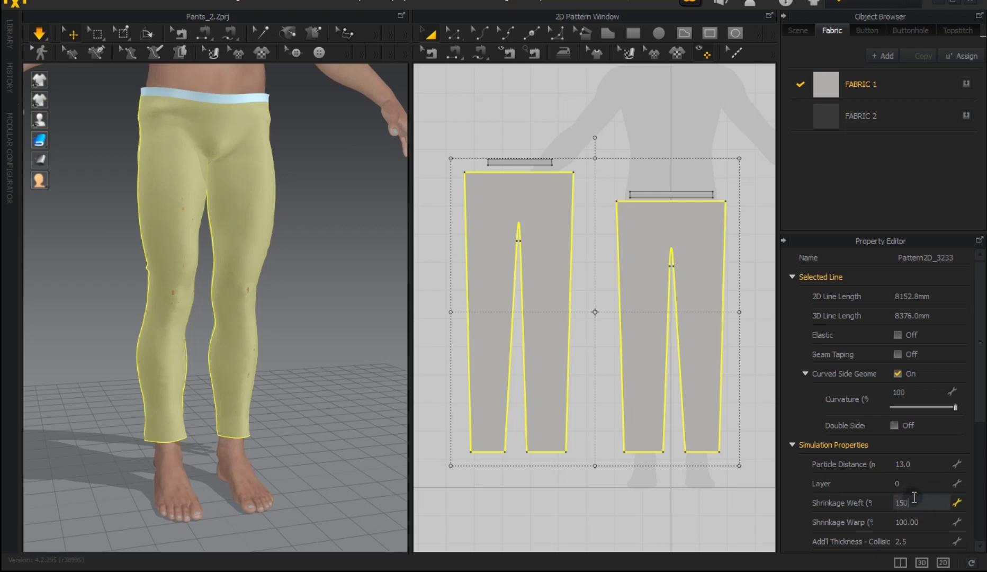
key("Return")
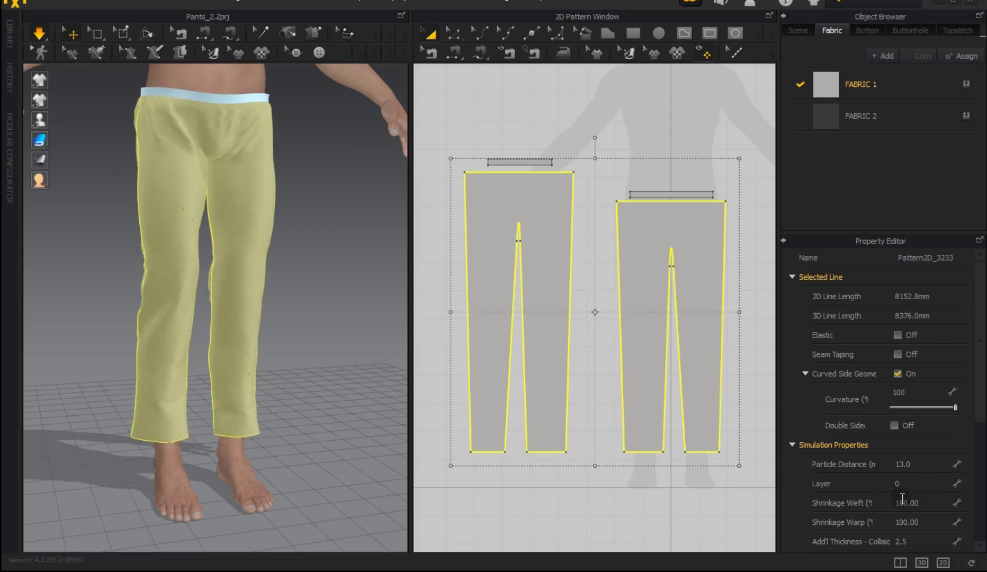
right_click_drag(282, 319, 317, 318)
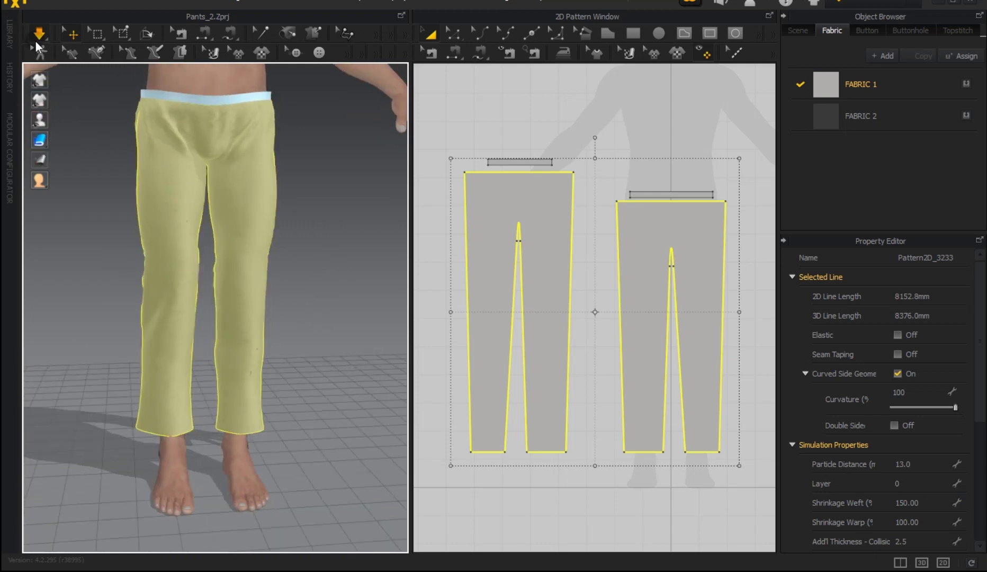
key("space")
left_click(315, 214)
mouse_move(324, 214)
right_mouse_down()
mouse_move(403, 214)
mouse_move(331, 240)
mouse_move(245, 206)
mouse_move(300, 181)
mouse_move(315, 186)
right_mouse_up()
left_click(675, 259)
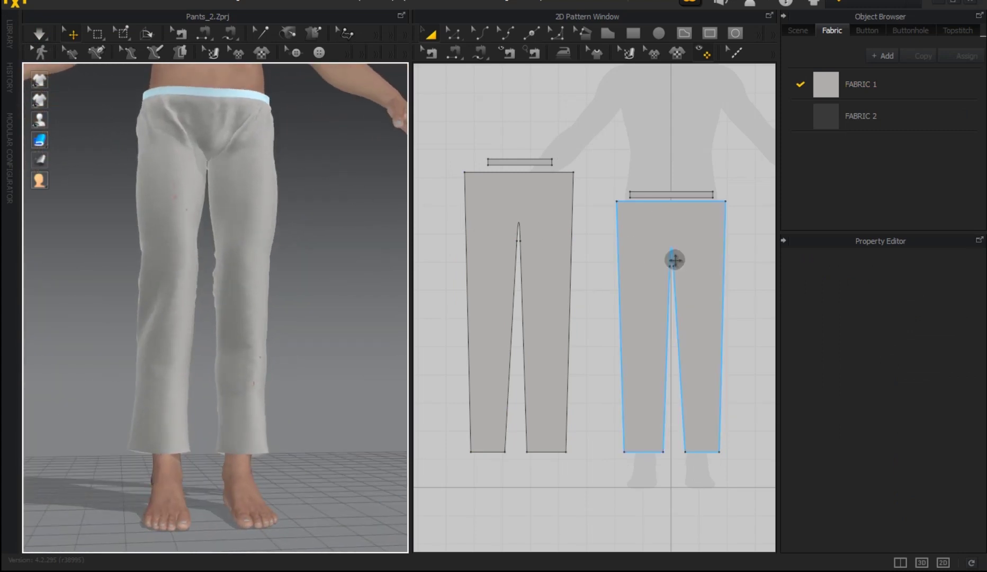
Step: Set Shrinkage Warp to 120 on both pants patterns and simulate
left_click(569, 214)
scroll(551, 235, "up", 1)
left_click(434, 128)
right_click_drag(316, 198, 360, 220)
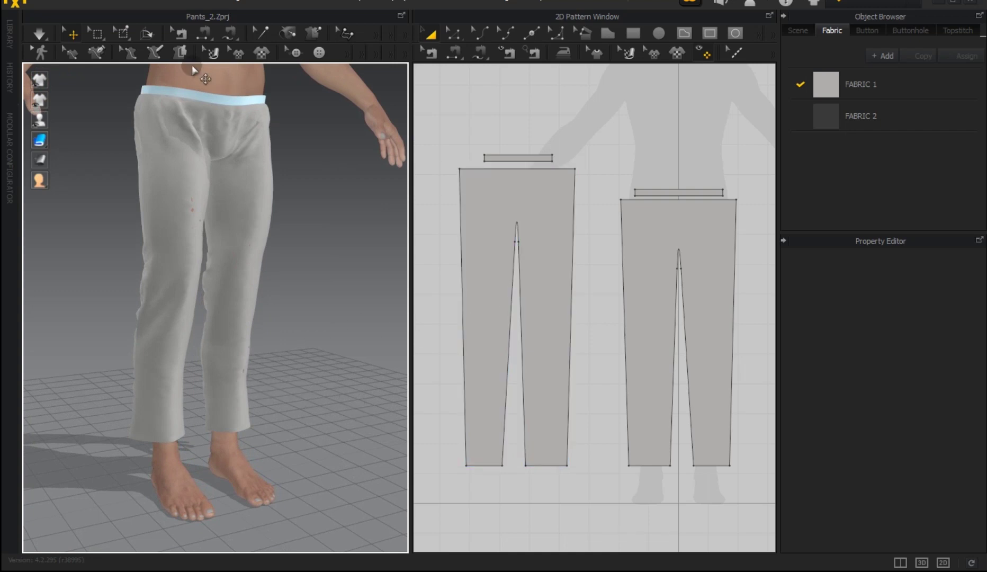
left_click(498, 232)
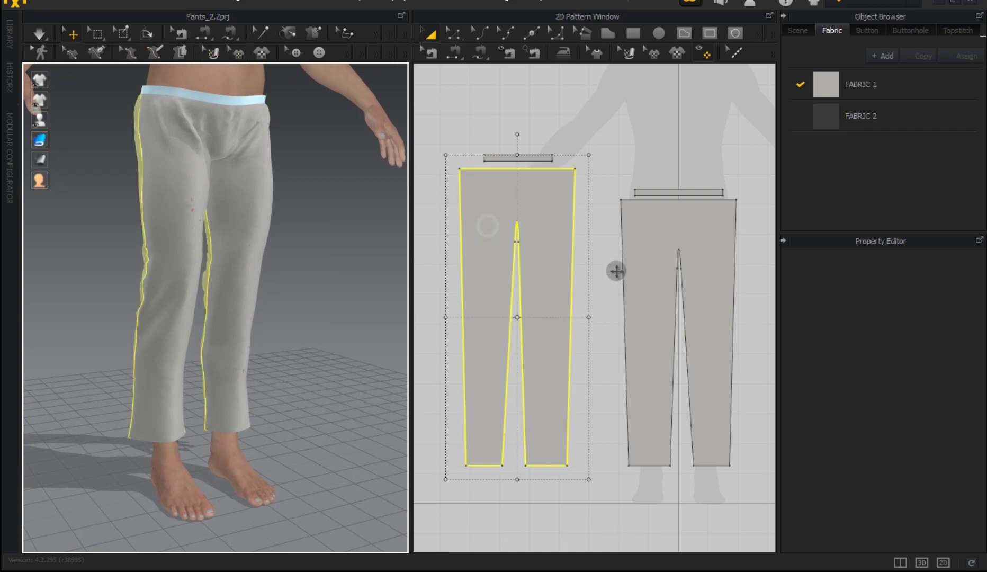
left_click(725, 334, "shift")
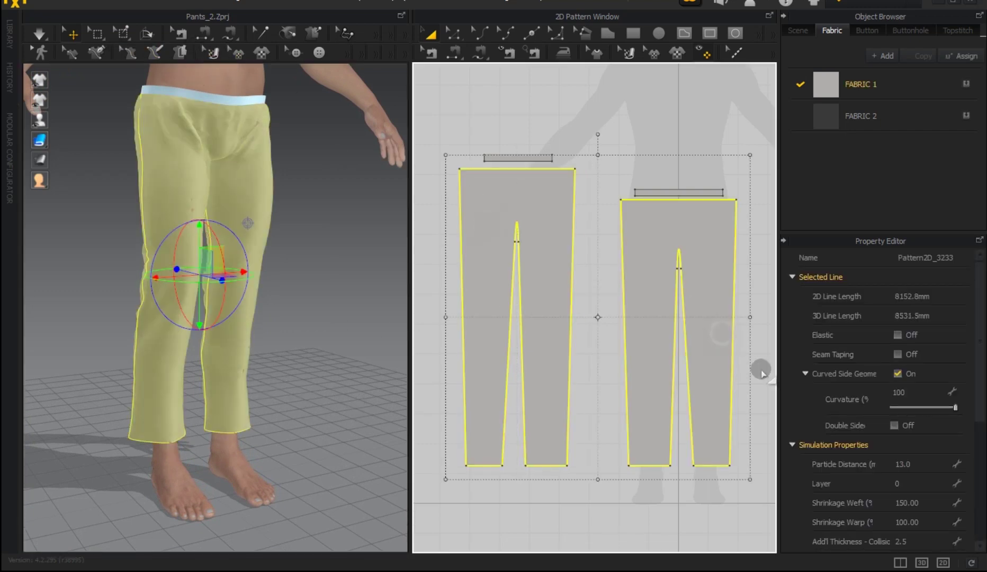
left_click(940, 519)
type("55")
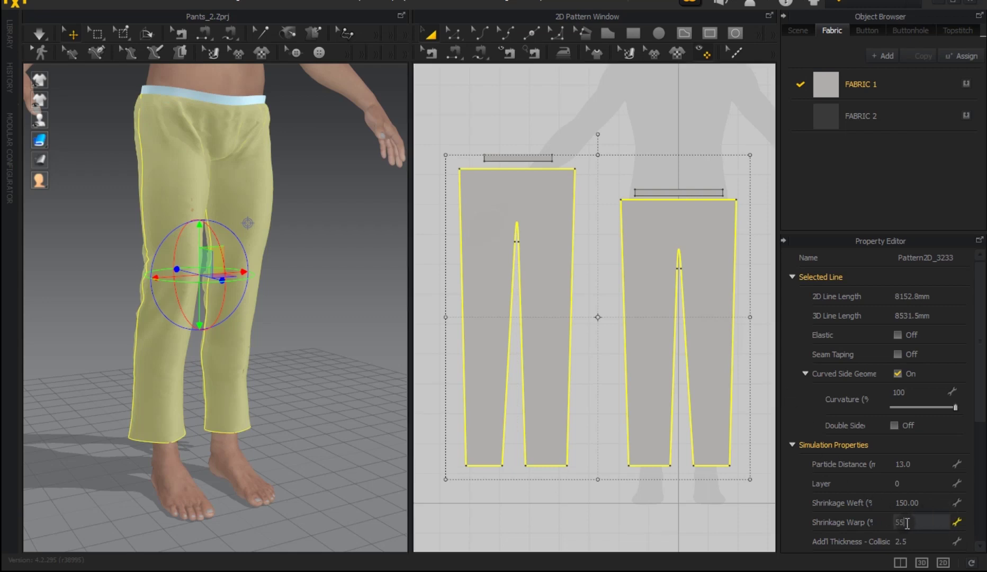
double_click(922, 521)
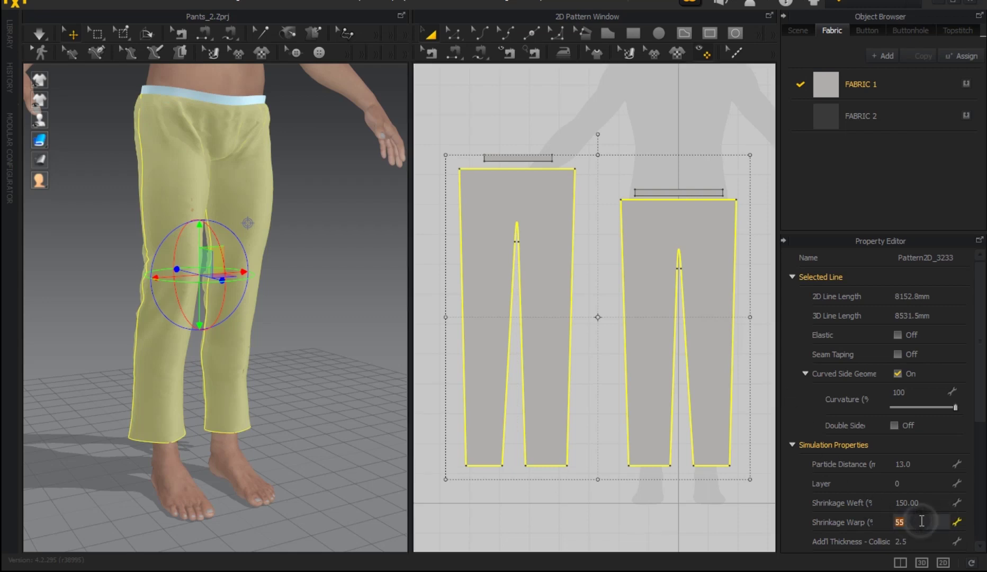
type("120")
key("Return")
left_click(344, 146)
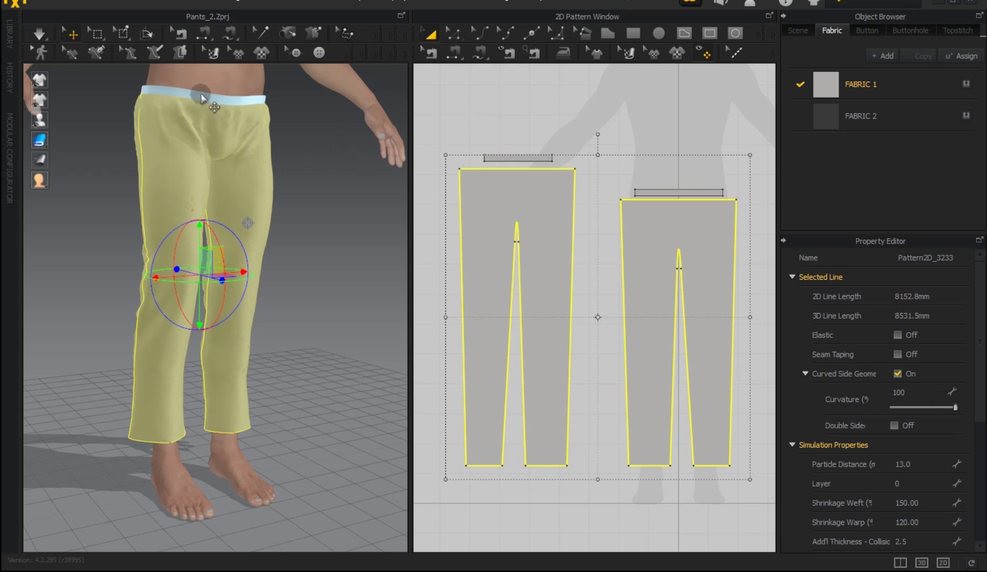
left_click(40, 33)
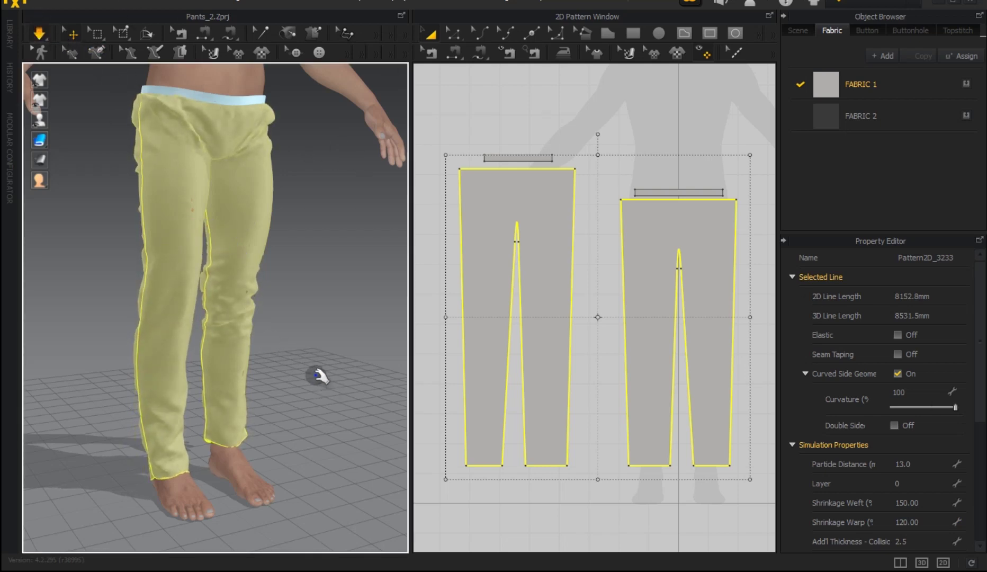
Step: Drag the bunched ankle hem back down, then stop the simulation
left_click(305, 416)
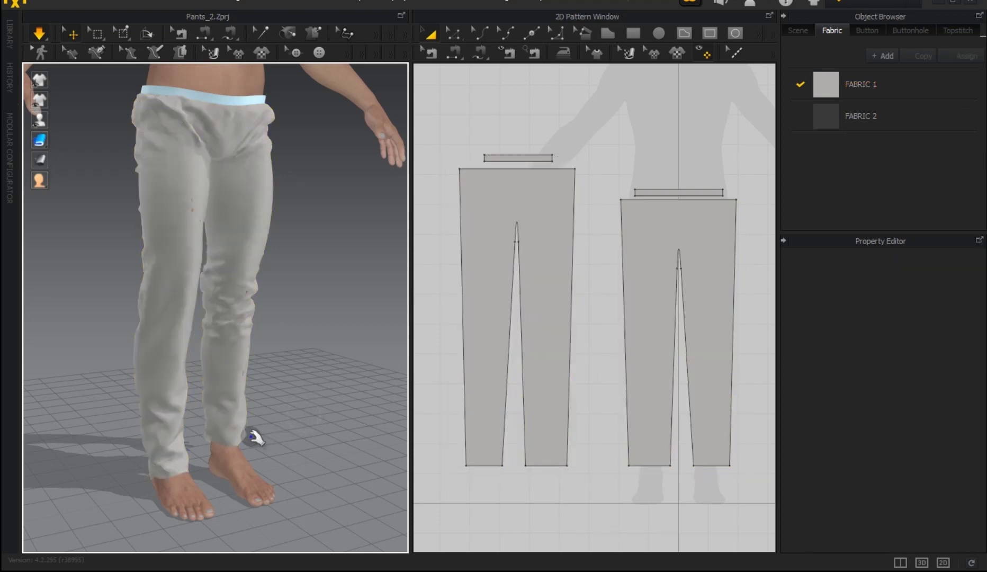
right_click_drag(260, 429, 247, 429)
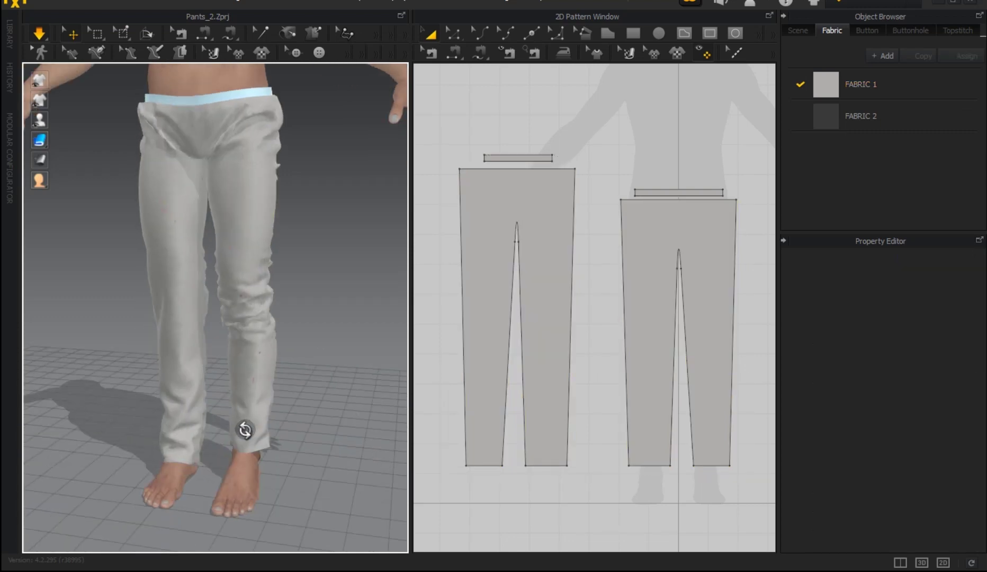
left_click(250, 448)
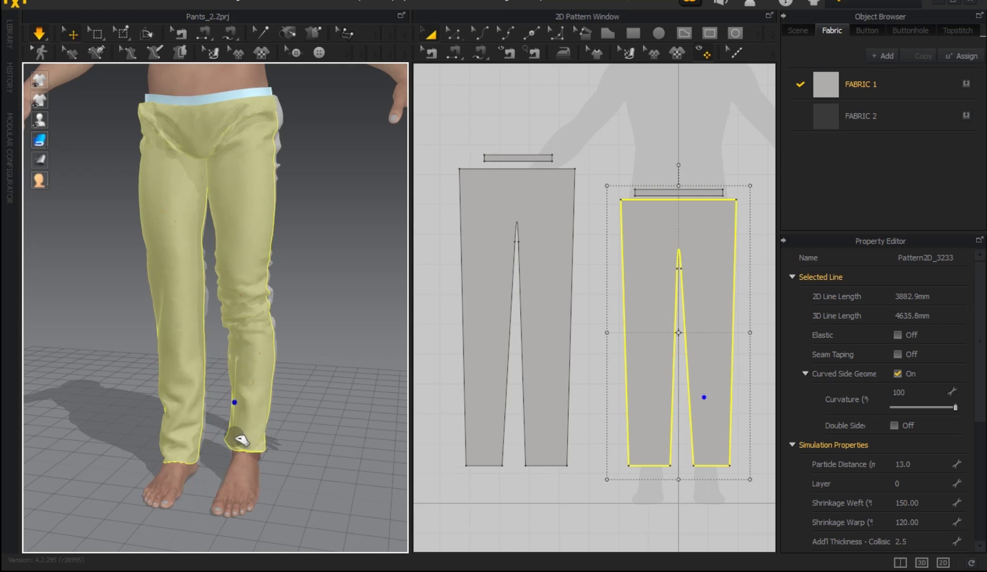
left_click_drag(245, 453, 276, 436)
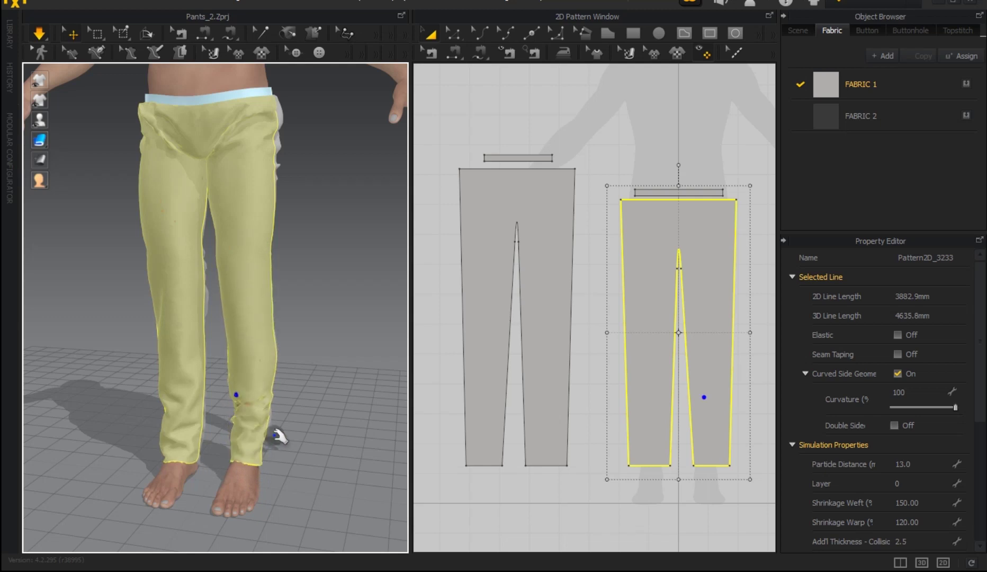
left_click(330, 381)
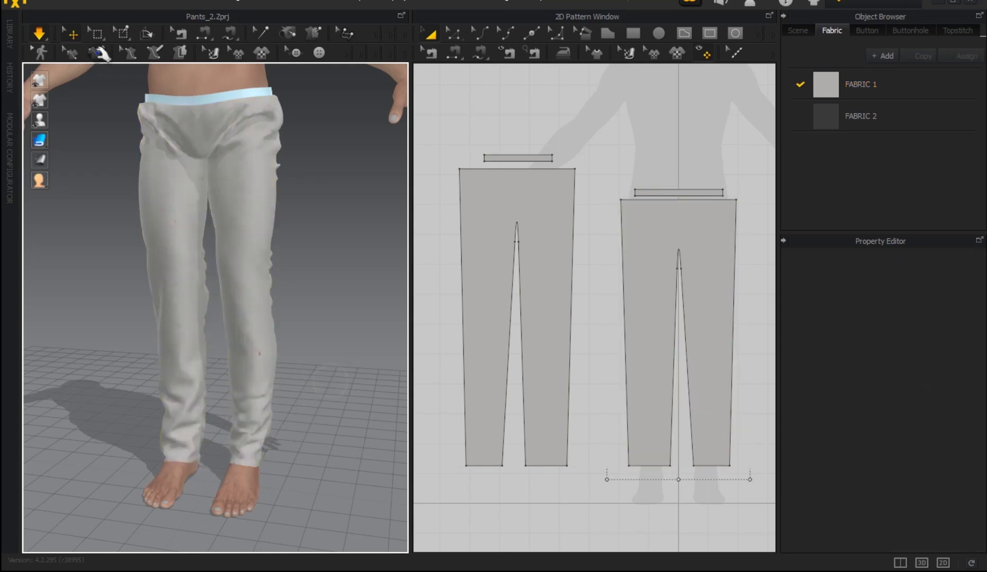
left_click(45, 36)
mouse_move(315, 243)
right_mouse_down()
mouse_move(178, 225)
mouse_move(366, 241)
mouse_move(374, 196)
mouse_move(467, 235)
mouse_move(395, 246)
mouse_move(309, 231)
right_mouse_up()
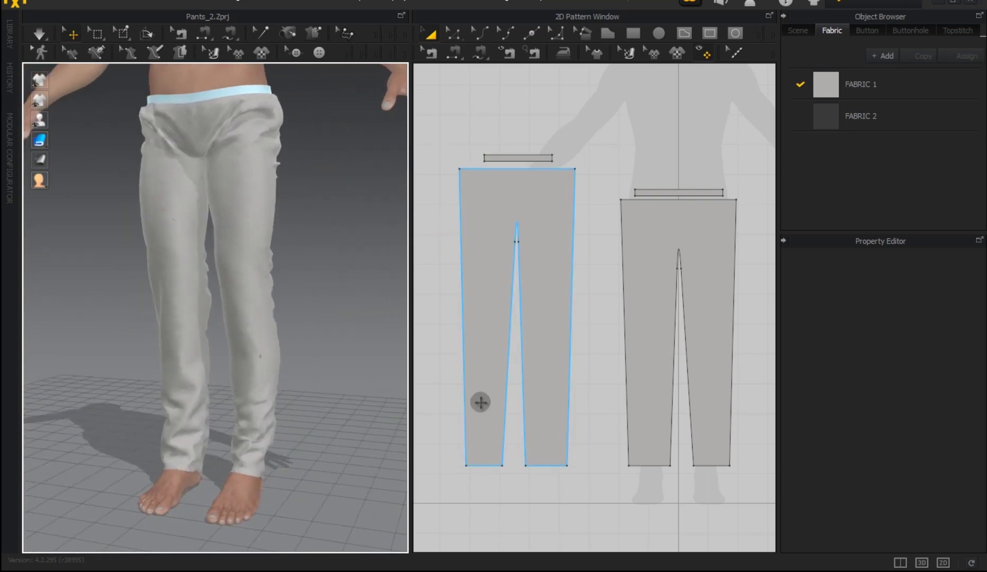
Step: With Edit Pattern, box-select the front pattern's bottom hem points and nudge them
left_click(492, 447)
scroll(474, 464, "up", 2)
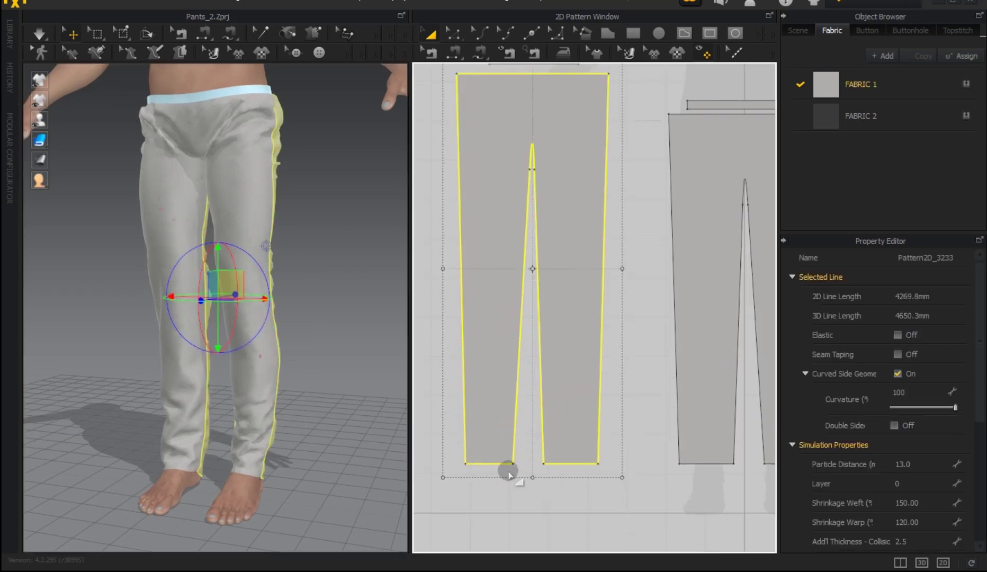
left_click(452, 36)
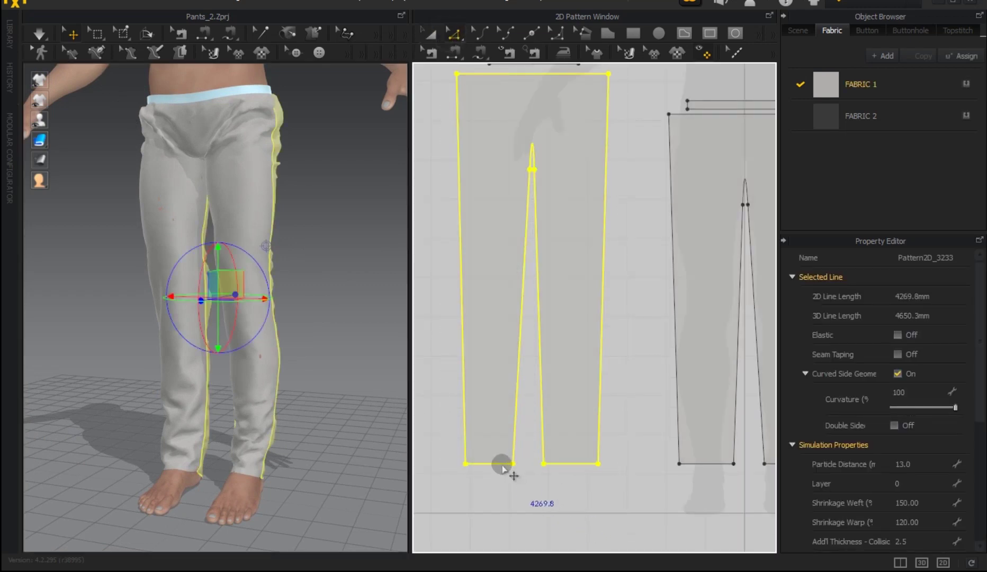
left_click(453, 480)
left_click_drag(453, 479, 623, 453)
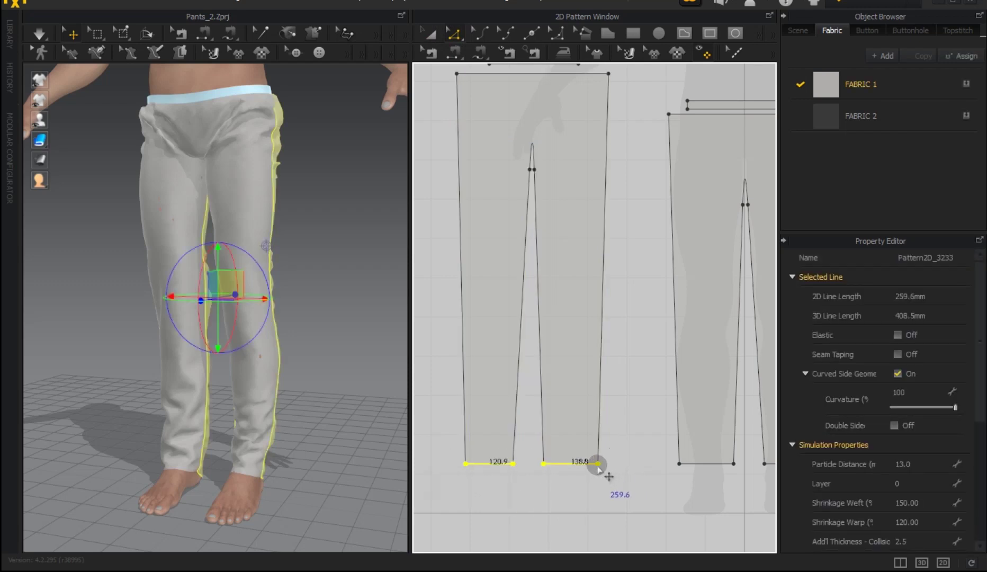
left_click_drag(600, 464, 599, 468)
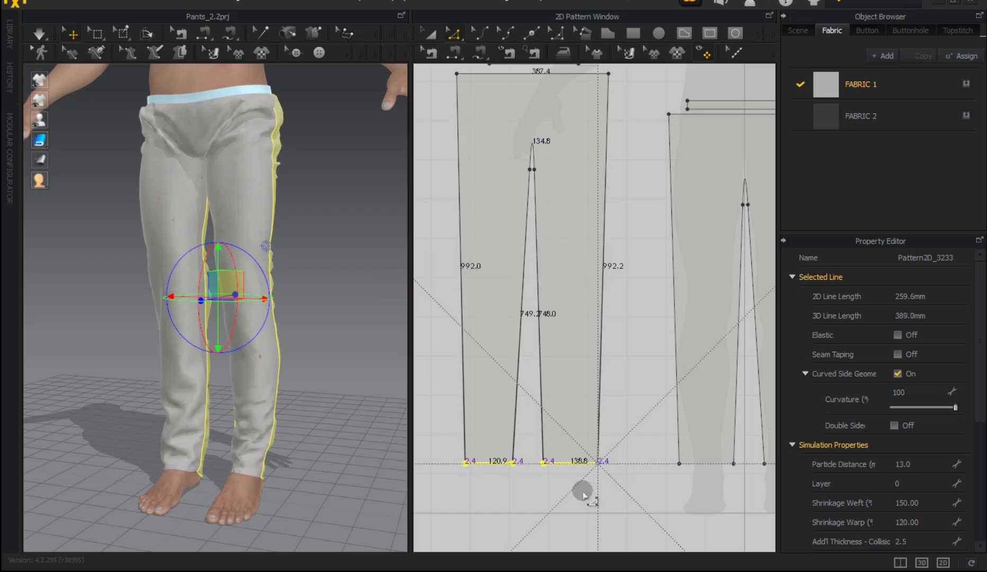
Step: Move the outer hem corner and the dart's hem corner, narrowing the ankle edges to 96.2 and 110.6
left_click(584, 494)
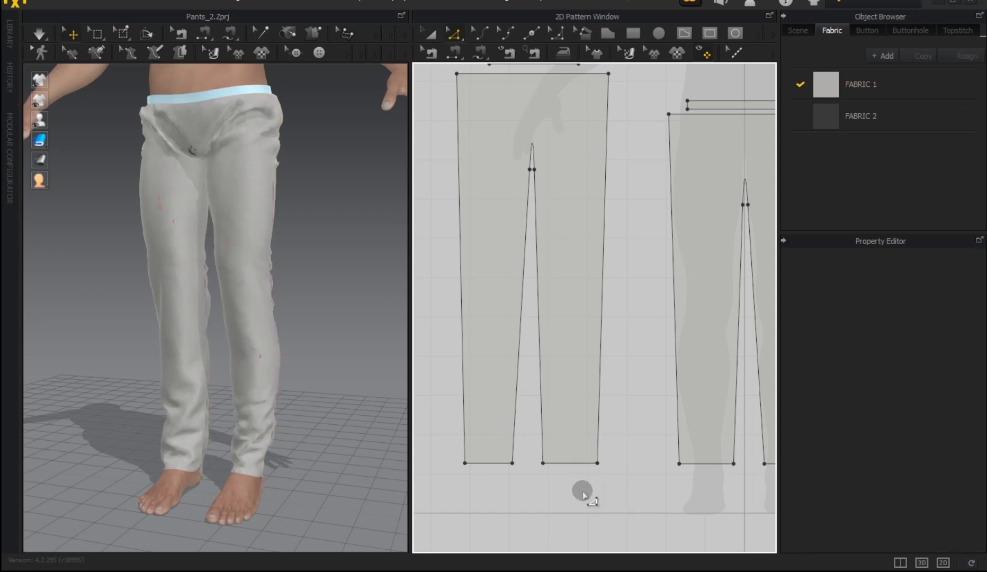
key("ctrl+z")
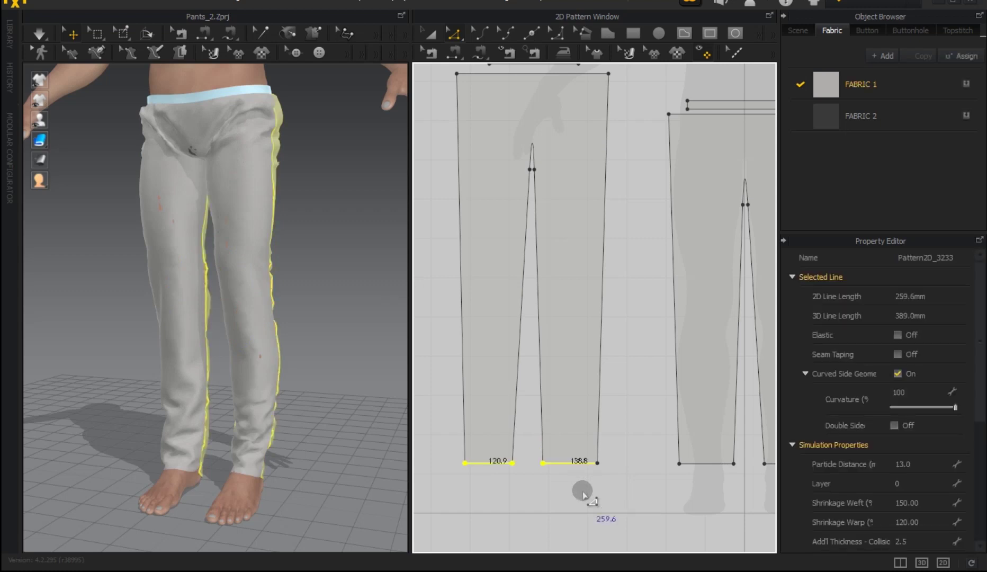
left_click(508, 484)
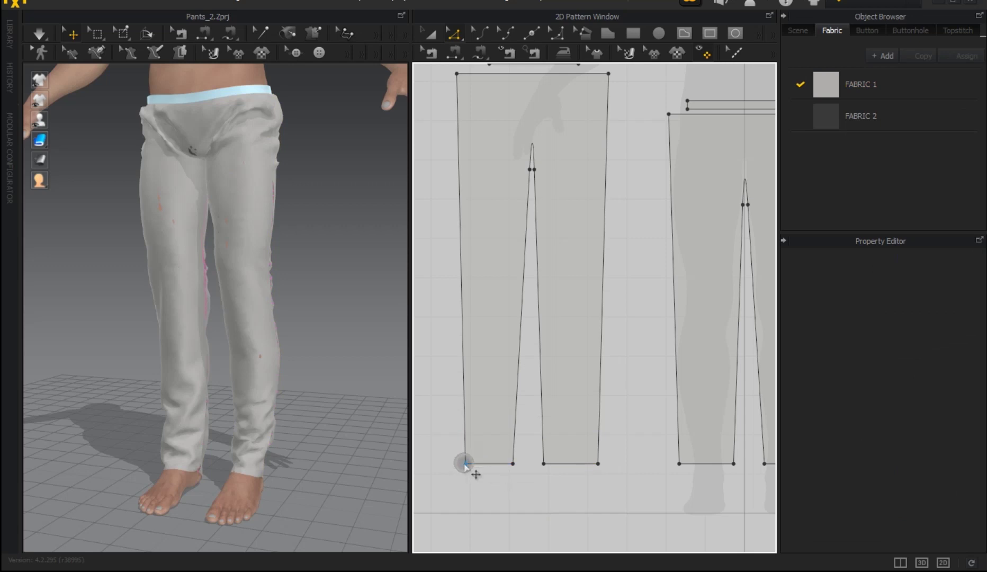
left_click_drag(464, 464, 468, 464)
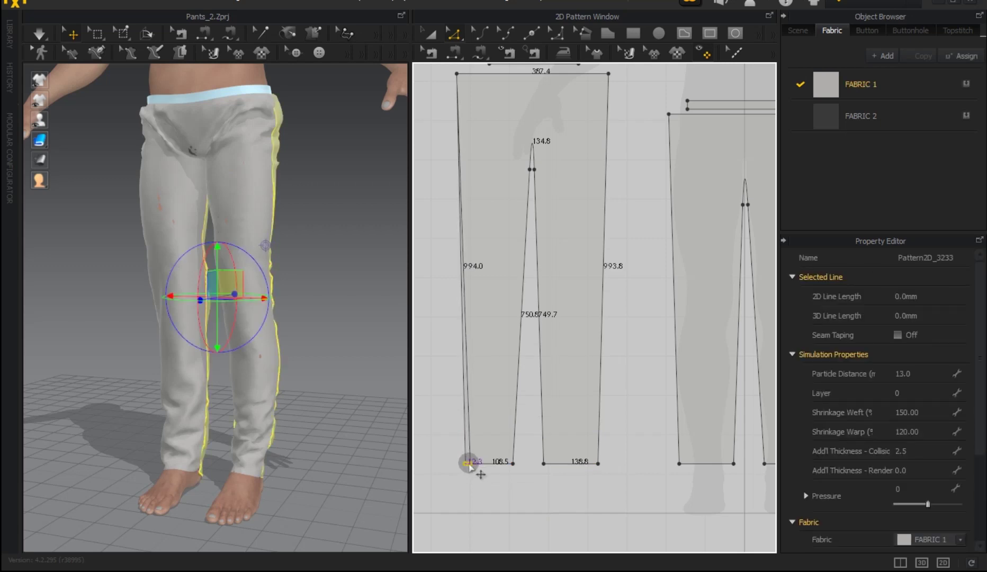
left_click_drag(469, 464, 508, 464)
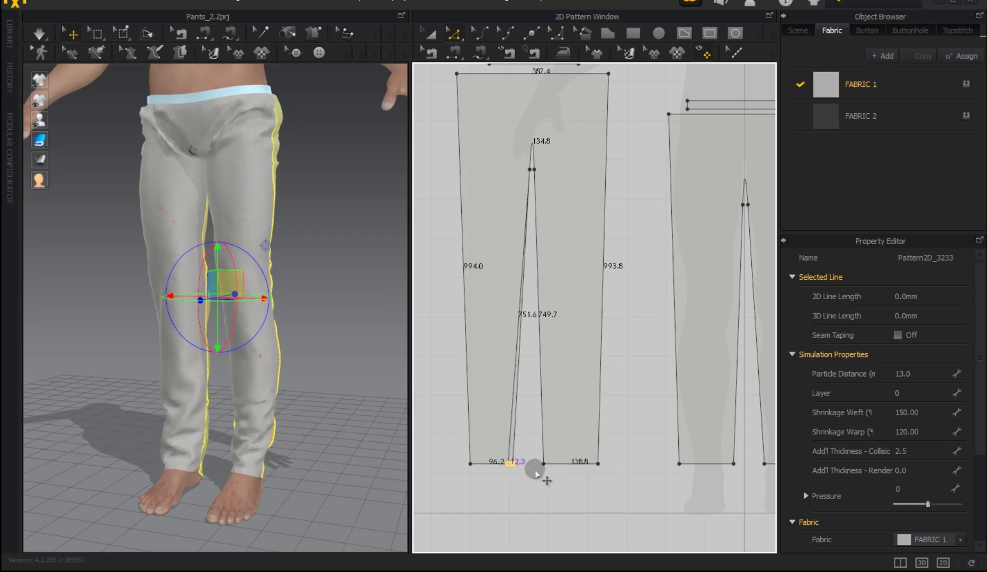
left_click_drag(544, 465, 595, 467)
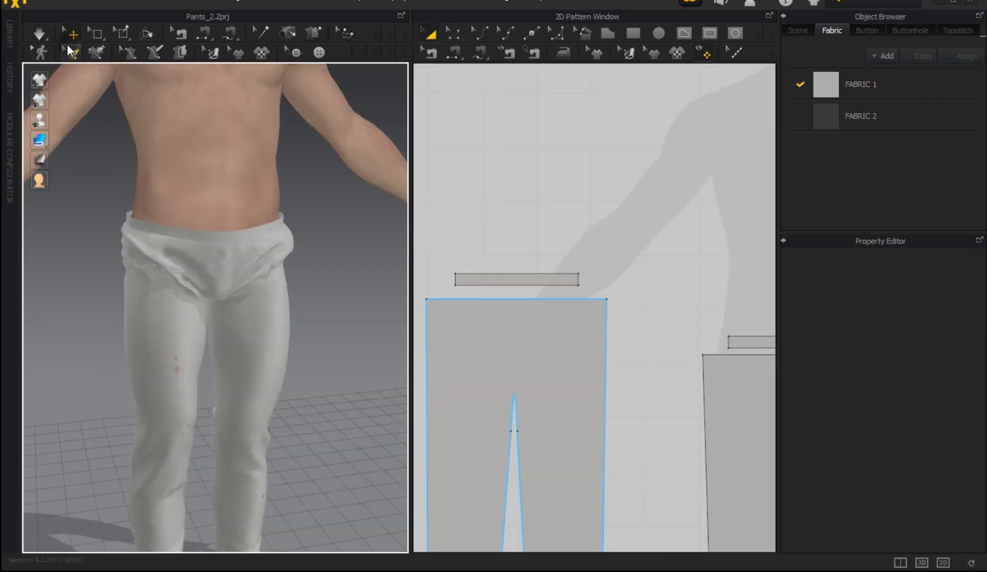
Step: Simulate and tug the pants' crotch fabric right, up and back down
left_click(39, 34)
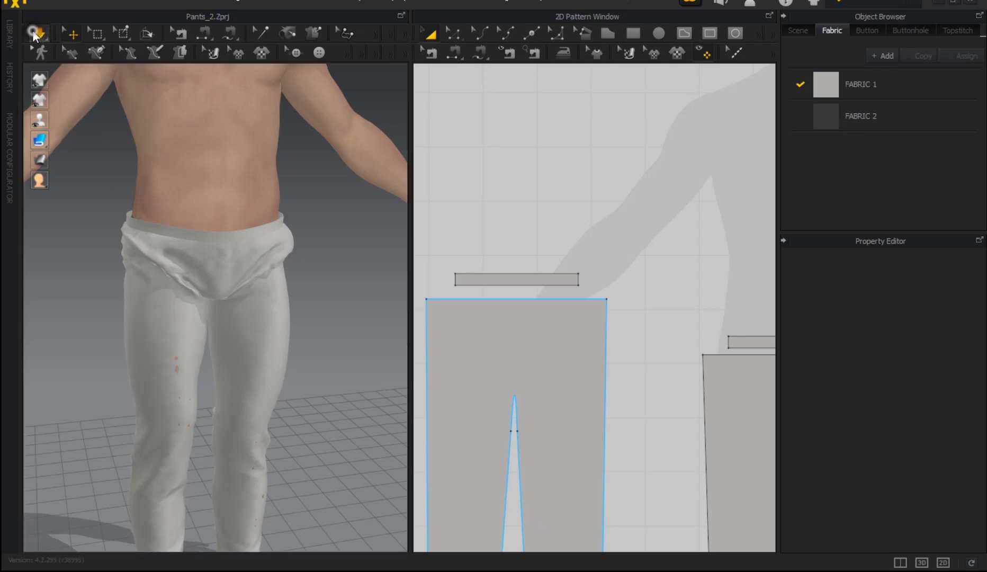
left_click(174, 299)
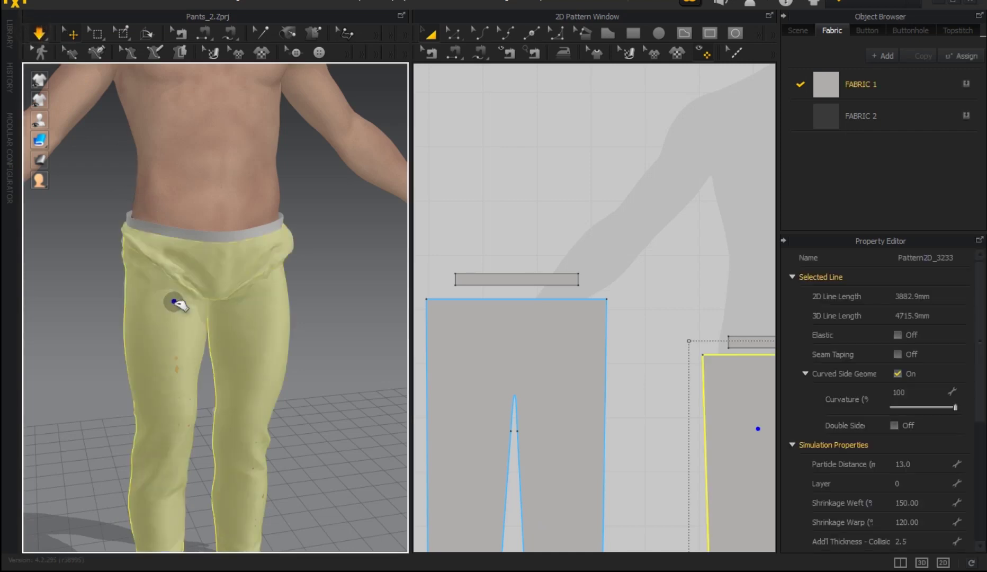
left_click_drag(172, 308, 202, 310)
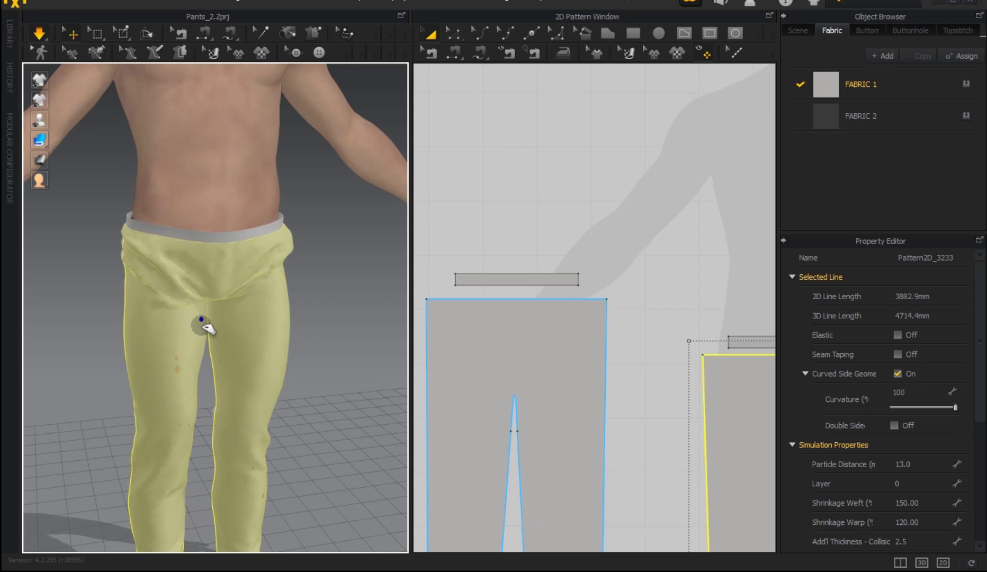
left_click_drag(208, 337, 217, 324)
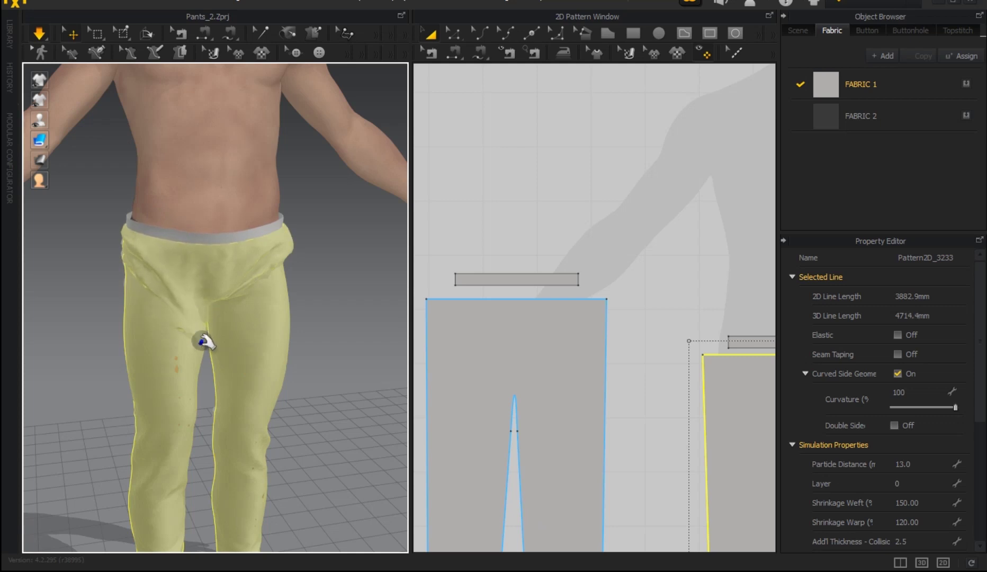
left_click_drag(217, 317, 216, 359)
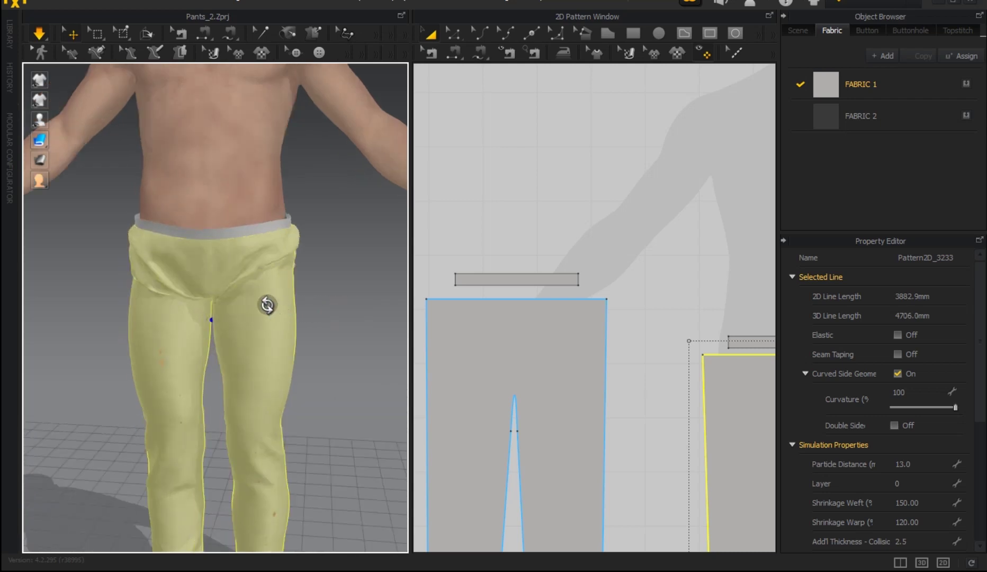
Step: Pull the hip cloth downward, then inspect the waistband and pants pieces
right_click_drag(320, 308, 335, 287)
mouse_move(290, 275)
left_mouse_down()
mouse_move(286, 307)
mouse_move(297, 228)
left_mouse_up()
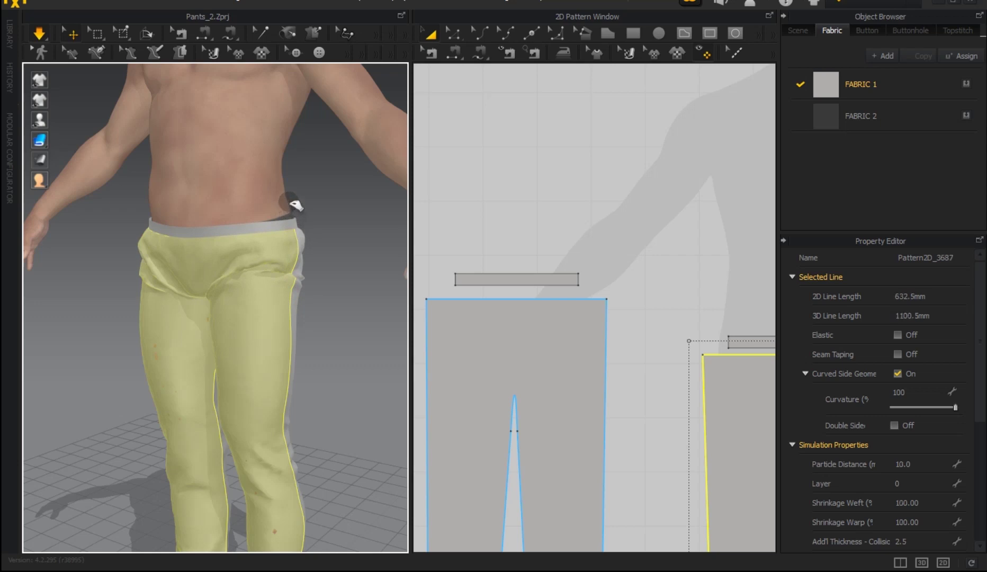
left_click(294, 206)
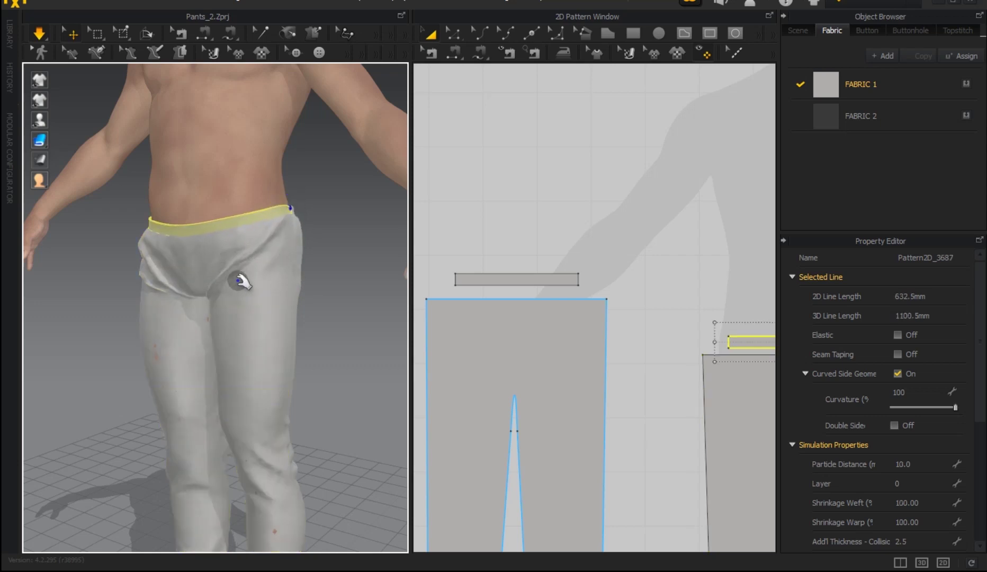
mouse_move(345, 324)
right_mouse_down()
mouse_move(465, 313)
mouse_move(366, 304)
right_mouse_up()
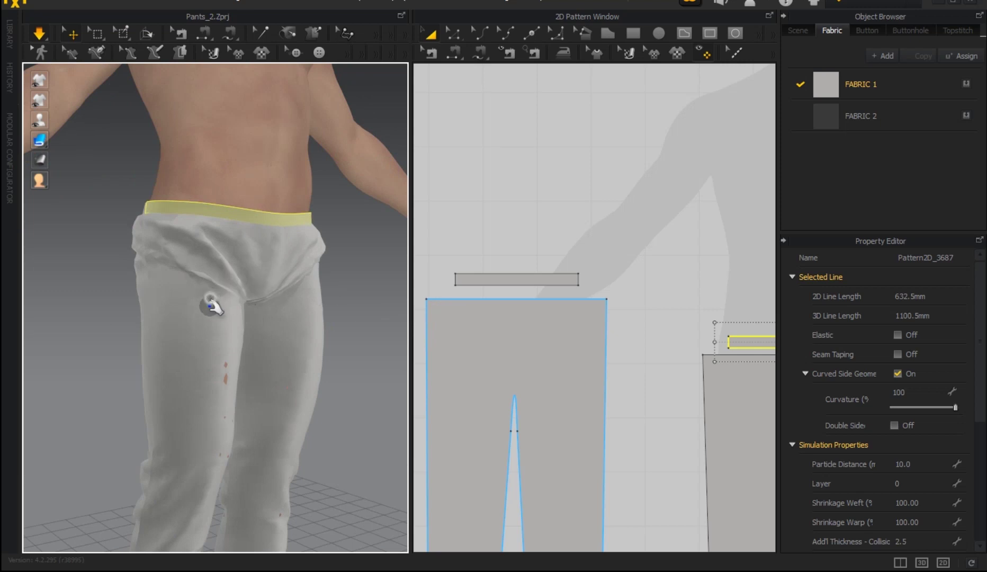
left_click(205, 331)
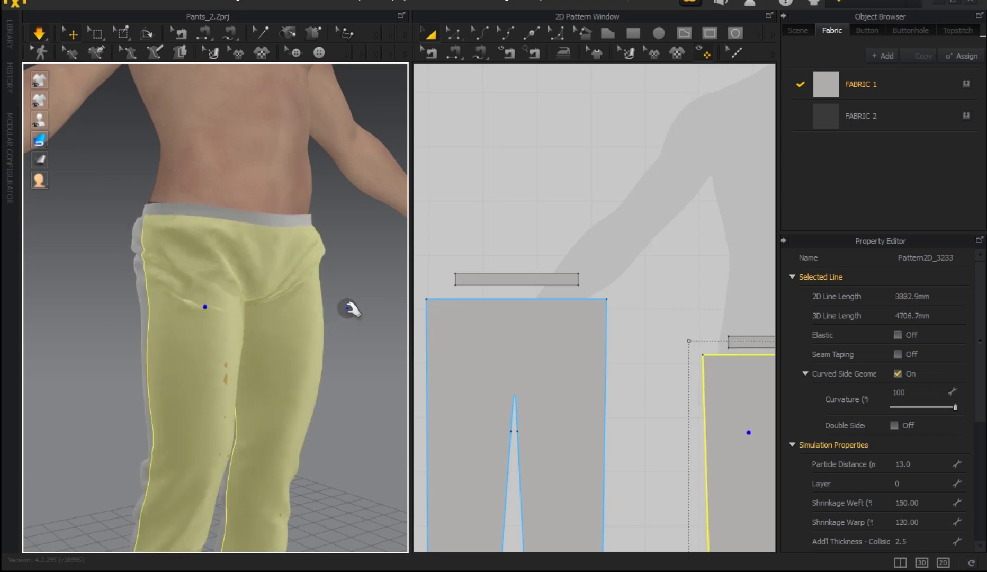
left_click(350, 307)
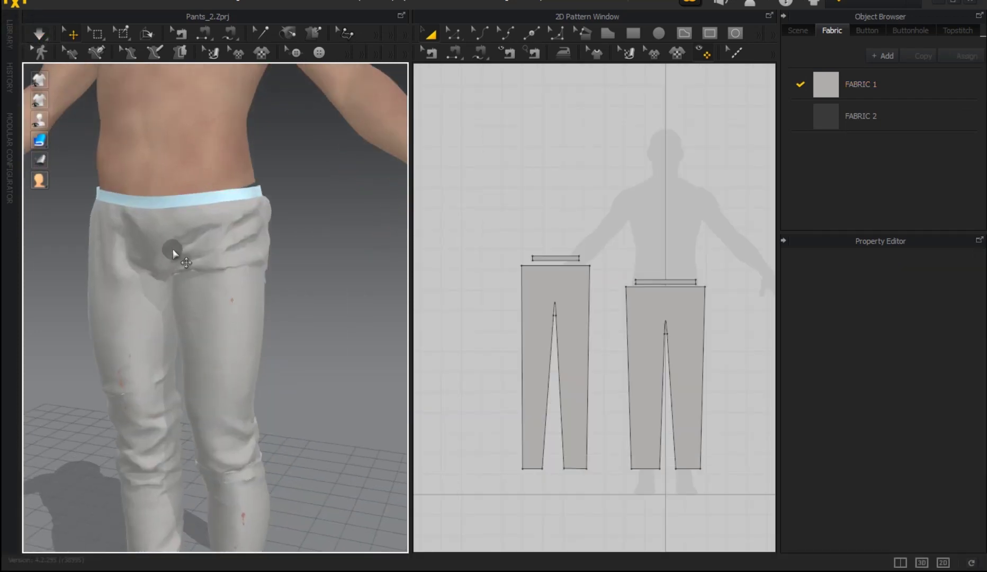
Step: Simulate while pulling the crotch and thigh cloth down to smooth the folds
left_click(38, 34)
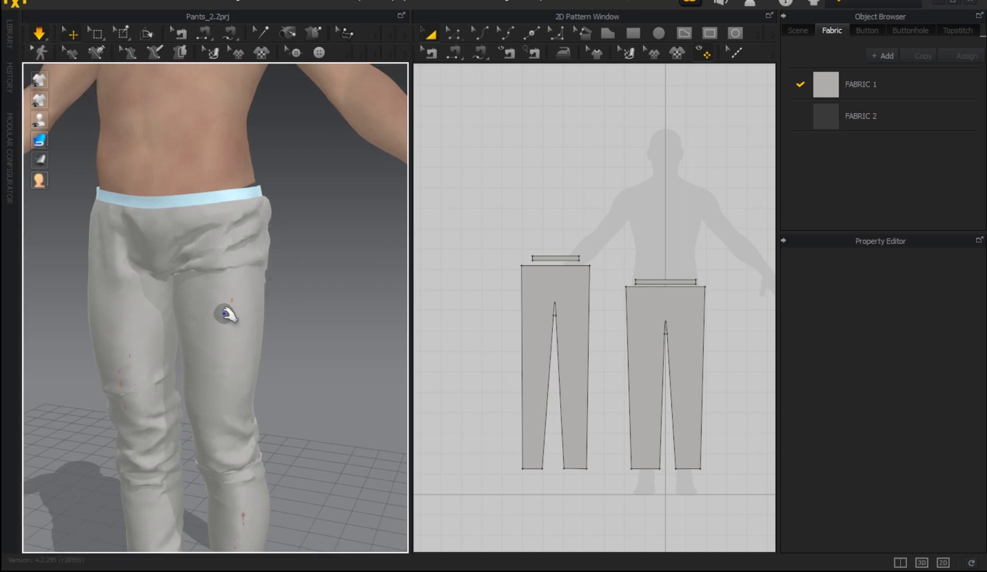
mouse_move(232, 327)
left_mouse_down()
mouse_move(241, 364)
mouse_move(186, 353)
left_mouse_up()
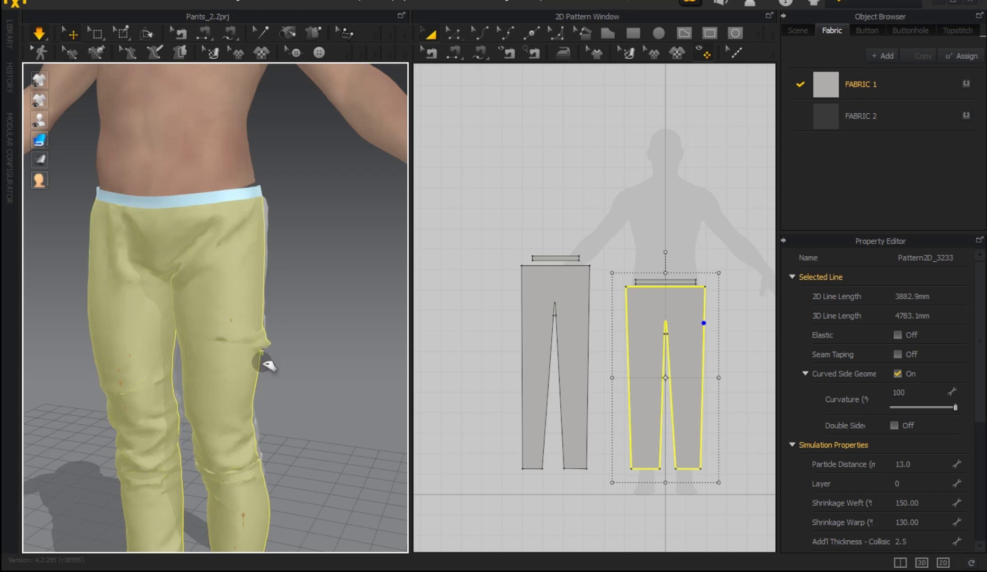
left_click_drag(232, 410, 237, 455)
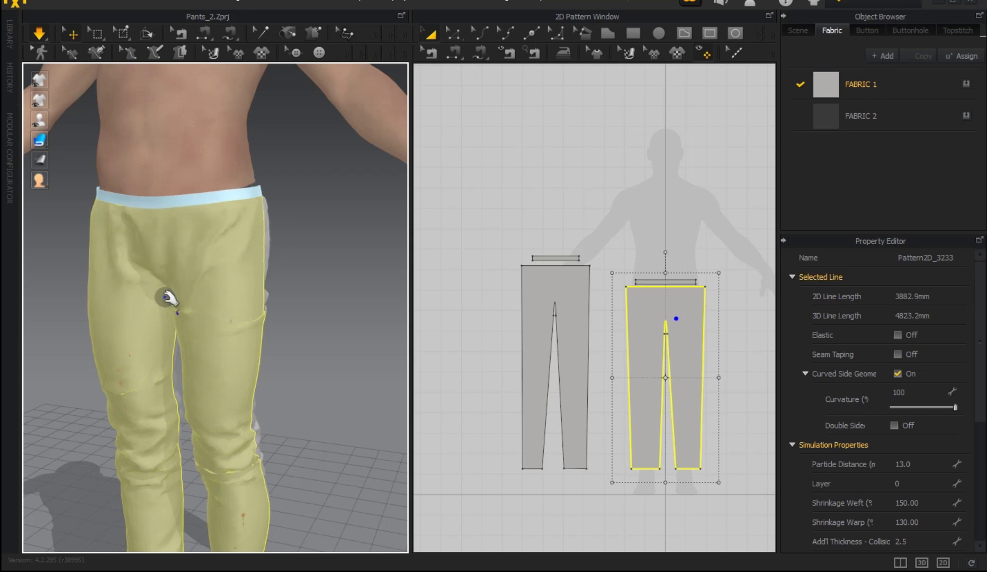
left_click_drag(154, 312, 155, 318)
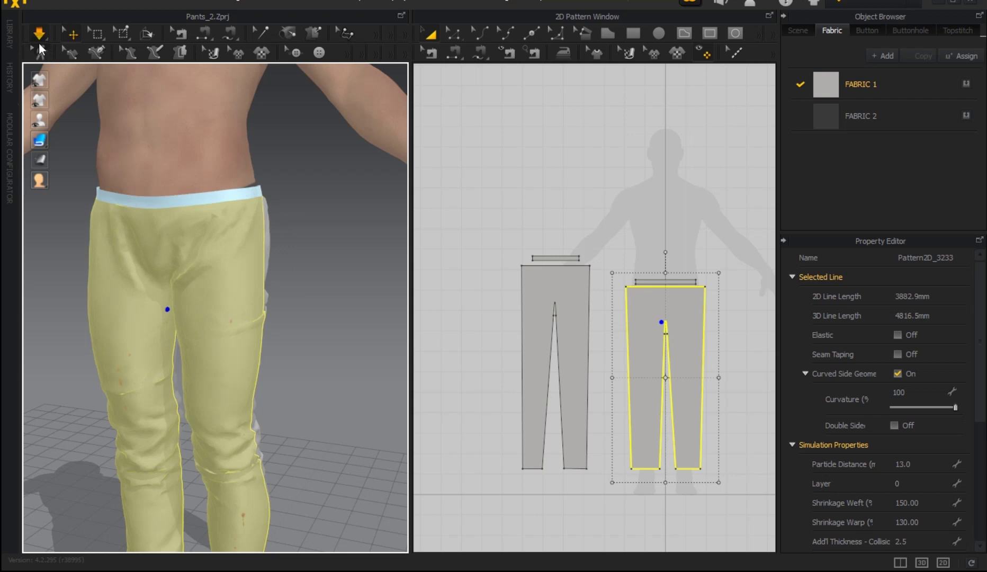
Step: Stop the simulation and orbit round to view the avatar from behind
left_click(39, 34)
left_click(354, 263)
right_click_drag(316, 285, 404, 264)
mouse_move(282, 293)
right_mouse_down()
mouse_move(478, 297)
mouse_move(445, 276)
mouse_move(388, 267)
mouse_move(376, 271)
mouse_move(507, 293)
right_mouse_up()
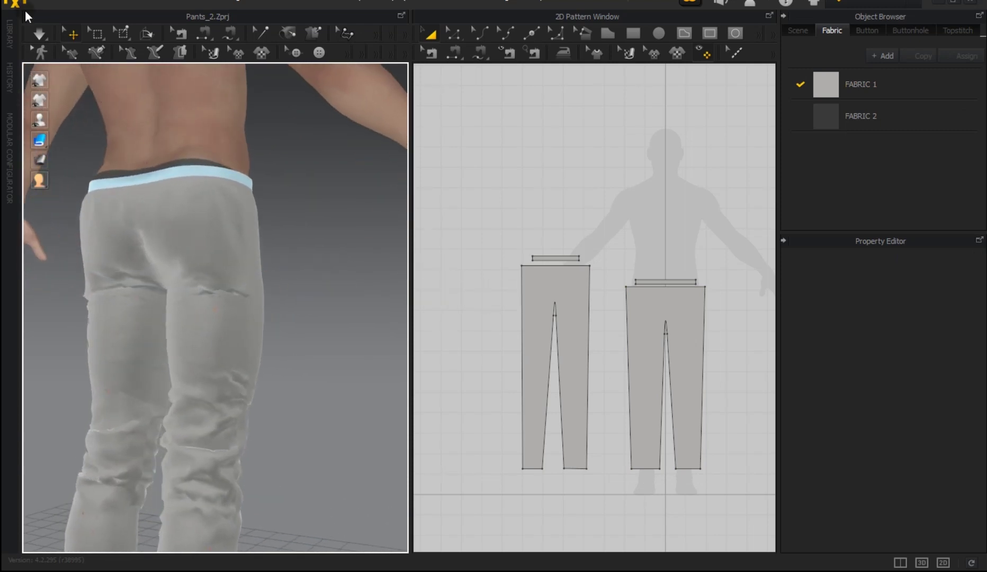
Step: Pull the back-thigh cloth down on both legs to settle the drape, then stop simulating
left_click(43, 37)
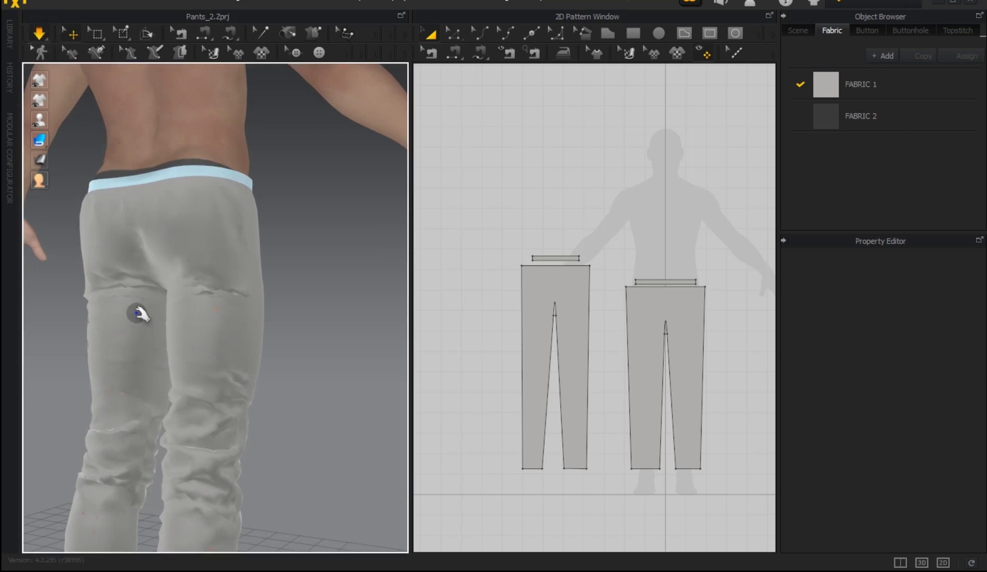
left_click(134, 343)
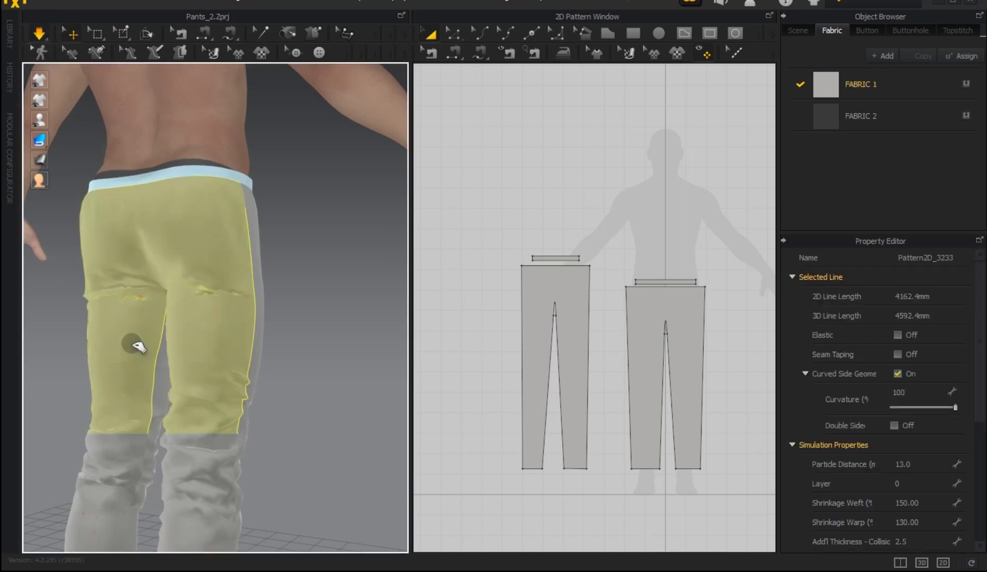
mouse_move(139, 355)
left_mouse_down()
mouse_move(125, 434)
mouse_move(125, 394)
left_mouse_up()
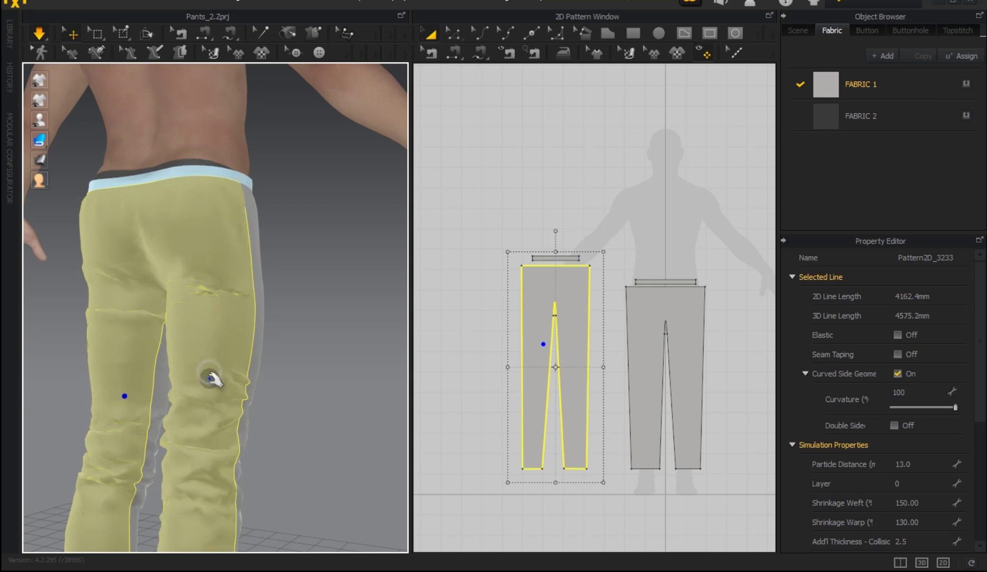
mouse_move(210, 396)
left_mouse_down()
mouse_move(211, 456)
mouse_move(231, 411)
mouse_move(223, 329)
mouse_move(225, 402)
left_mouse_up()
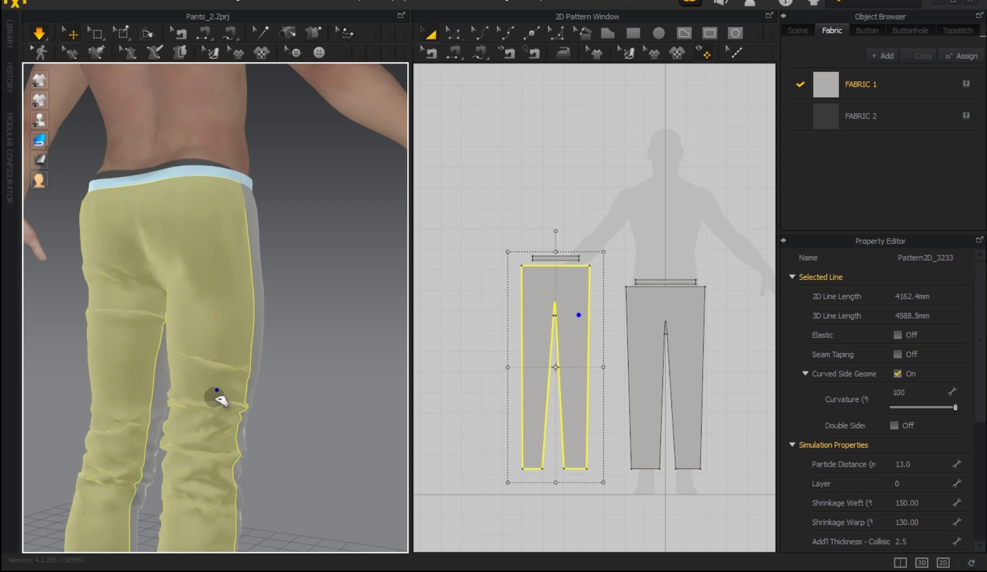
left_click(113, 347)
mouse_move(106, 352)
left_mouse_down()
mouse_move(109, 418)
mouse_move(102, 381)
left_mouse_up()
left_click(144, 348)
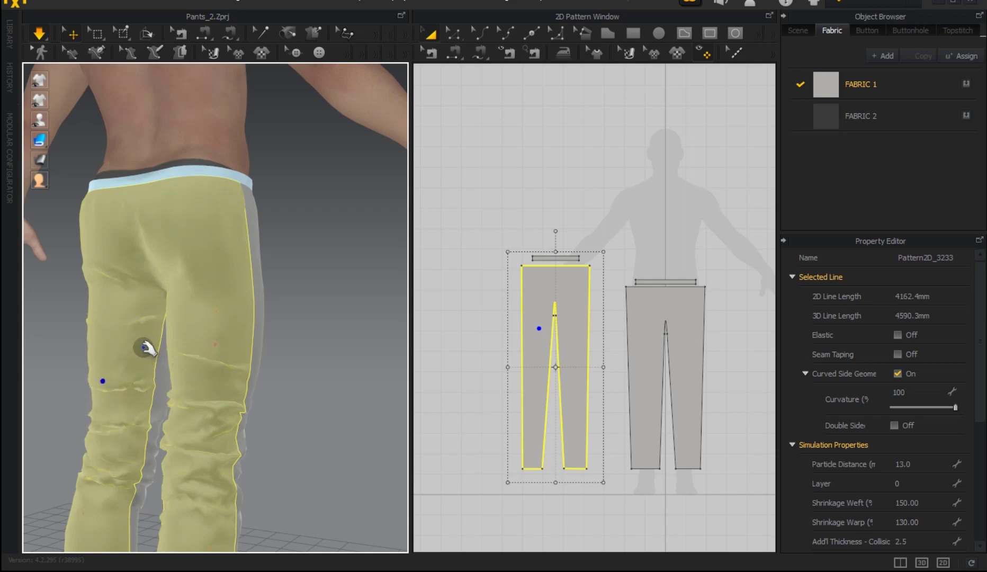
left_click_drag(151, 354, 154, 368)
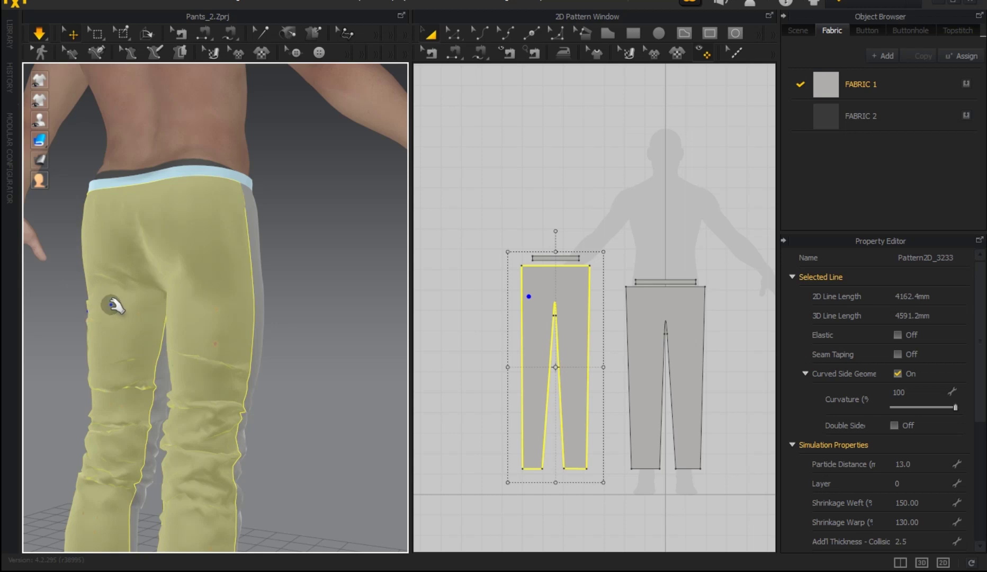
left_click_drag(123, 326, 125, 330)
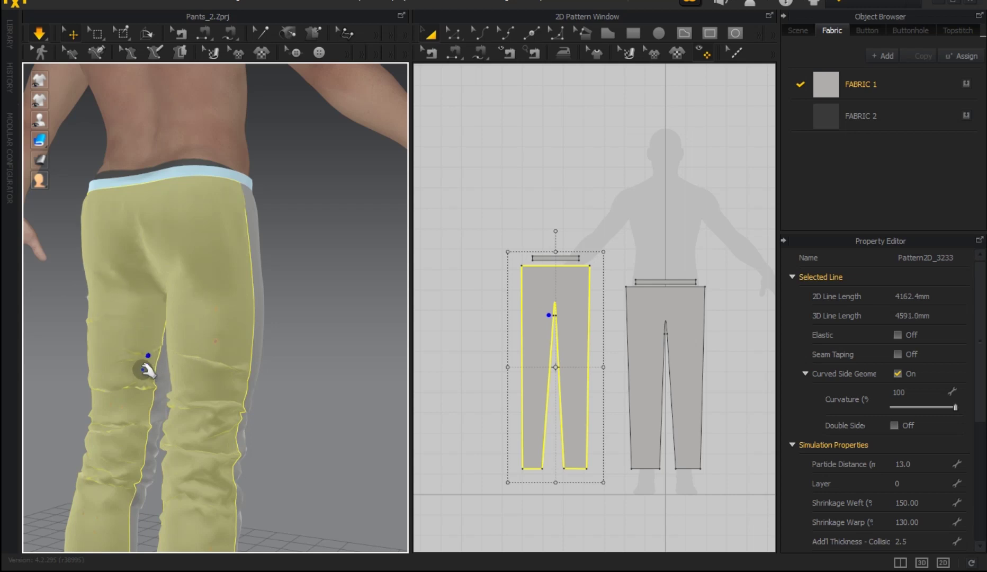
left_click_drag(148, 374, 148, 374)
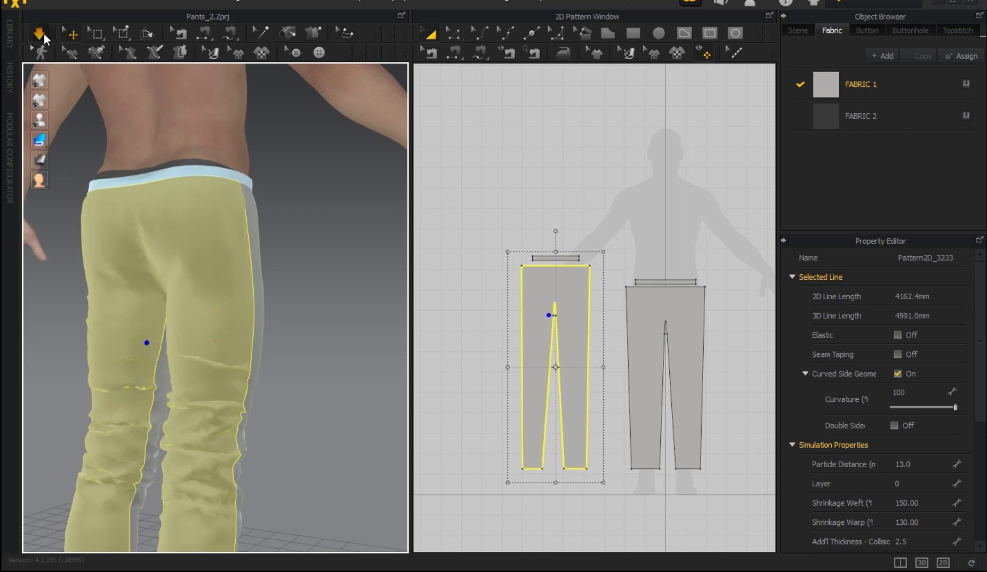
left_click(43, 33)
left_click(316, 258)
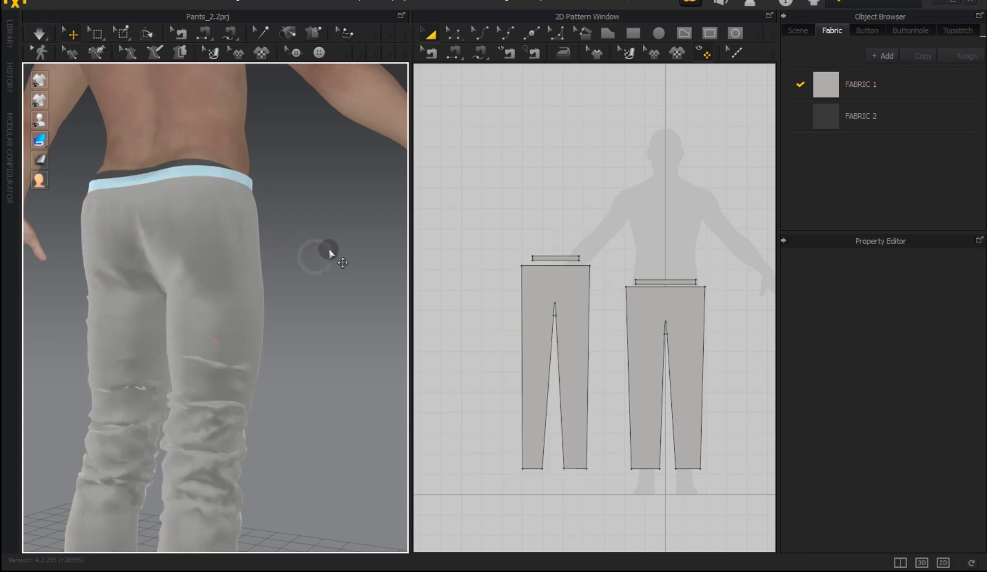
Step: Change both pants patterns' Particle Distance from 13 to 10
right_click_drag(327, 260, 69, 277)
scroll(164, 305, "down", 2)
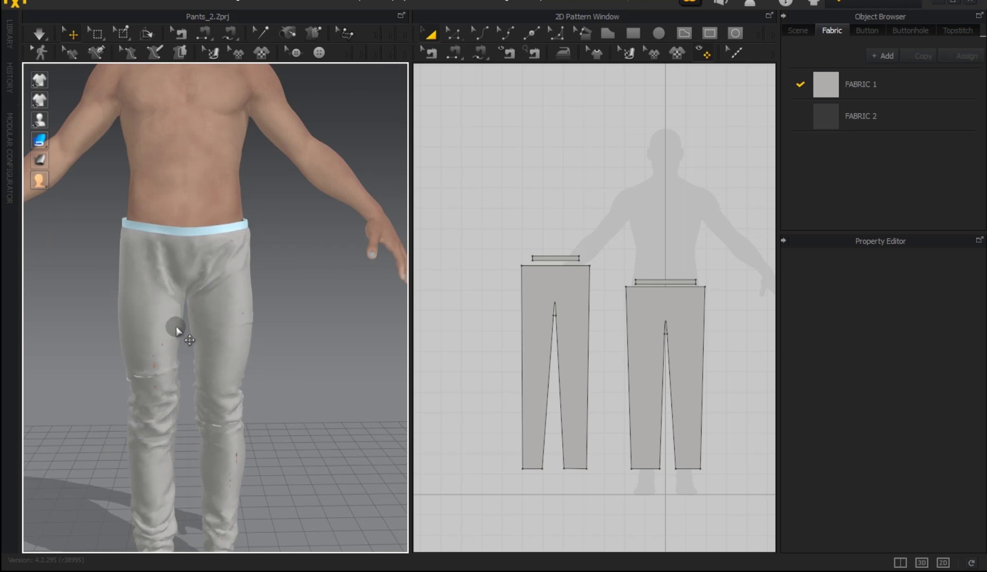
scroll(180, 275, "down", 3)
right_click_drag(183, 286, 258, 277)
scroll(207, 297, "up", 1)
right_click_drag(206, 298, 143, 298)
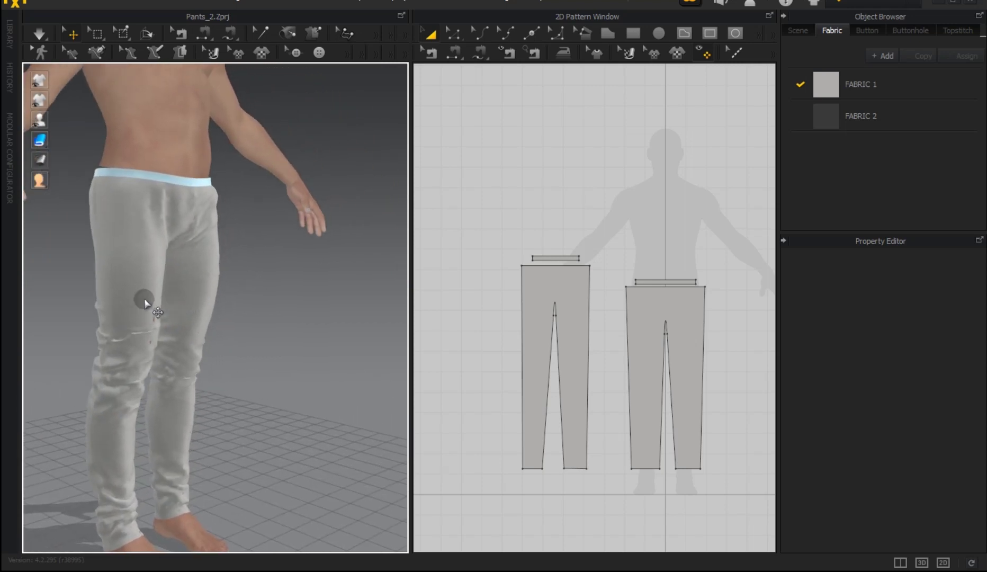
left_click(564, 352)
left_click(681, 363, "shift")
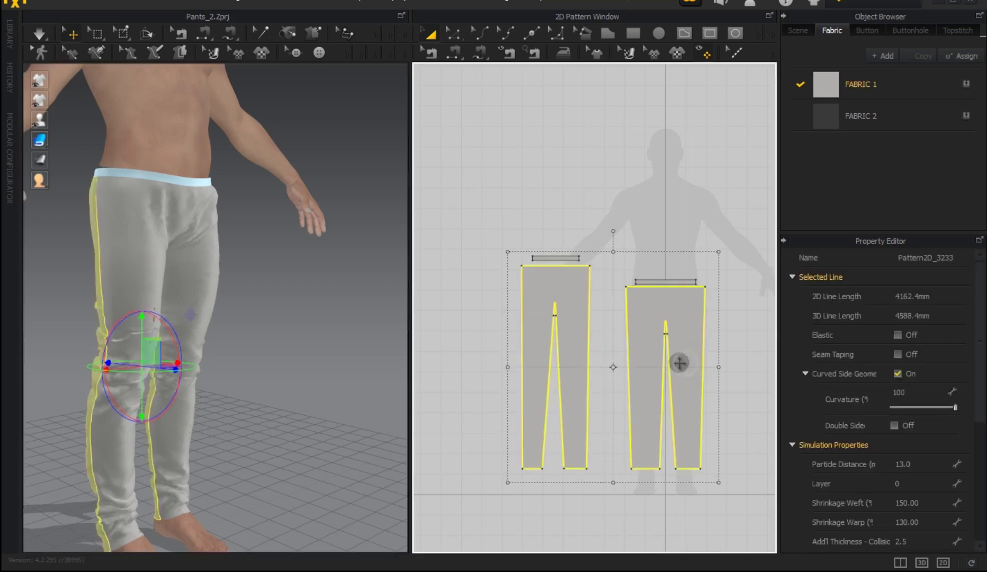
left_click(928, 464)
type("10")
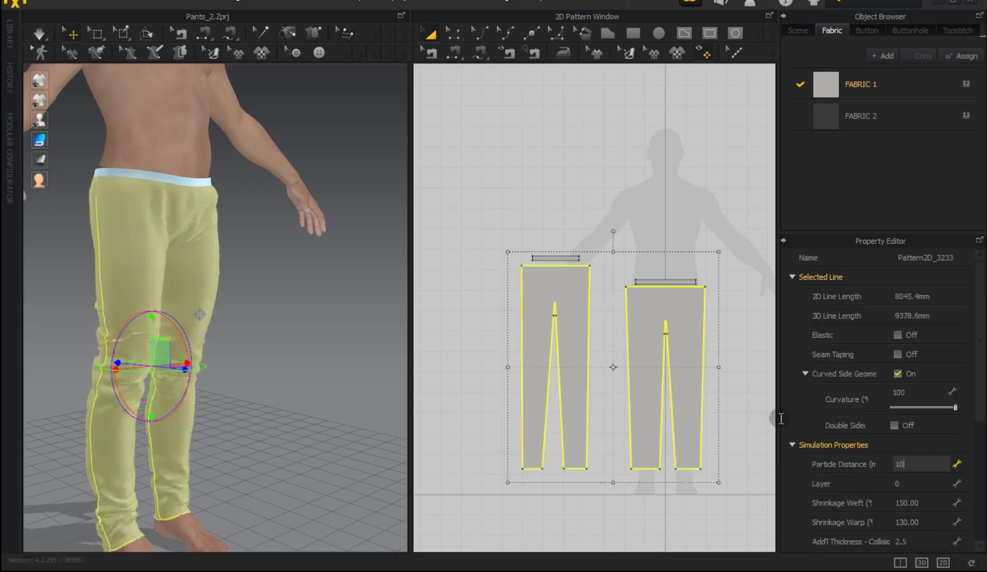
key("Return")
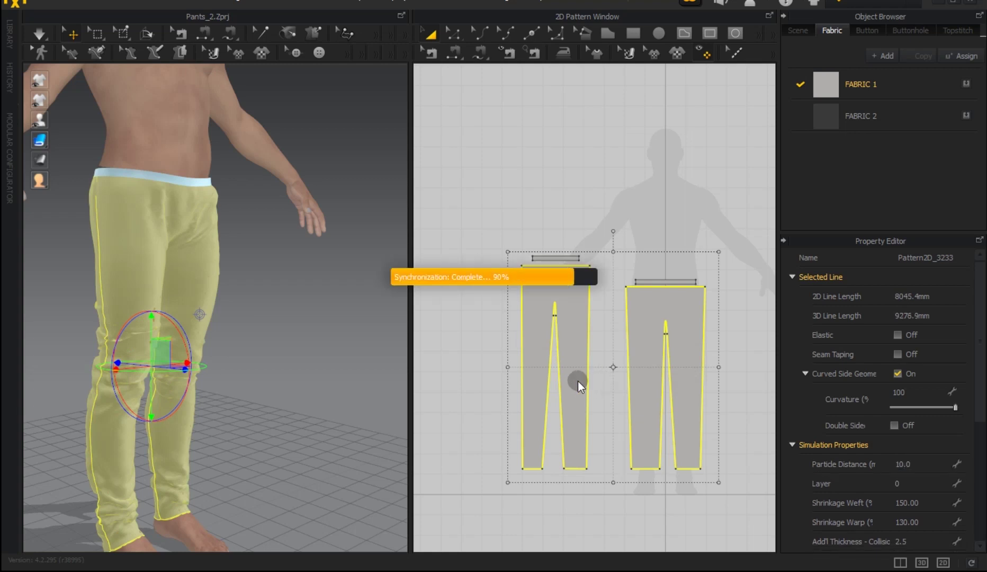
Step: Deselect the patterns and restart the cloth simulation
left_click(293, 368)
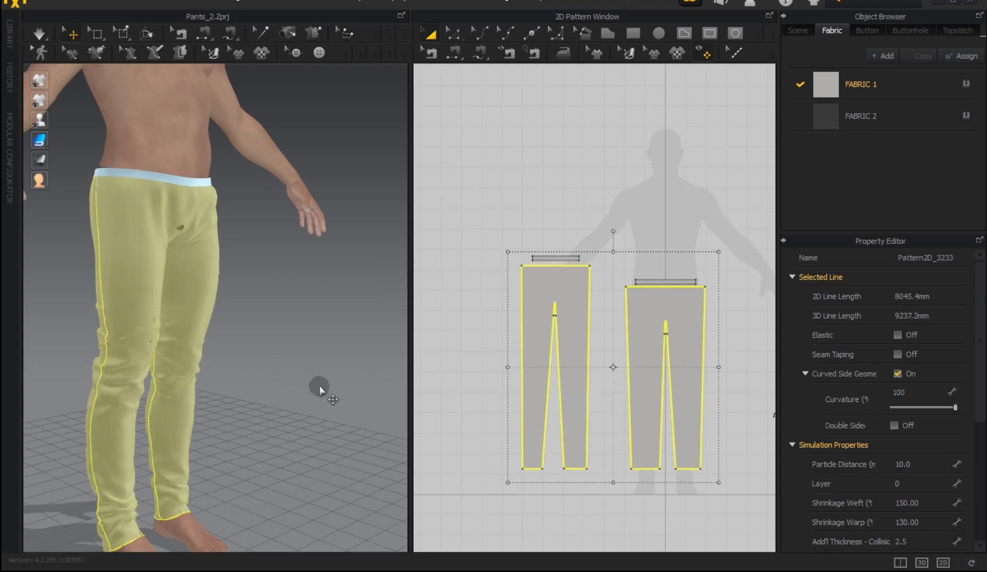
right_click_drag(293, 342, 266, 346)
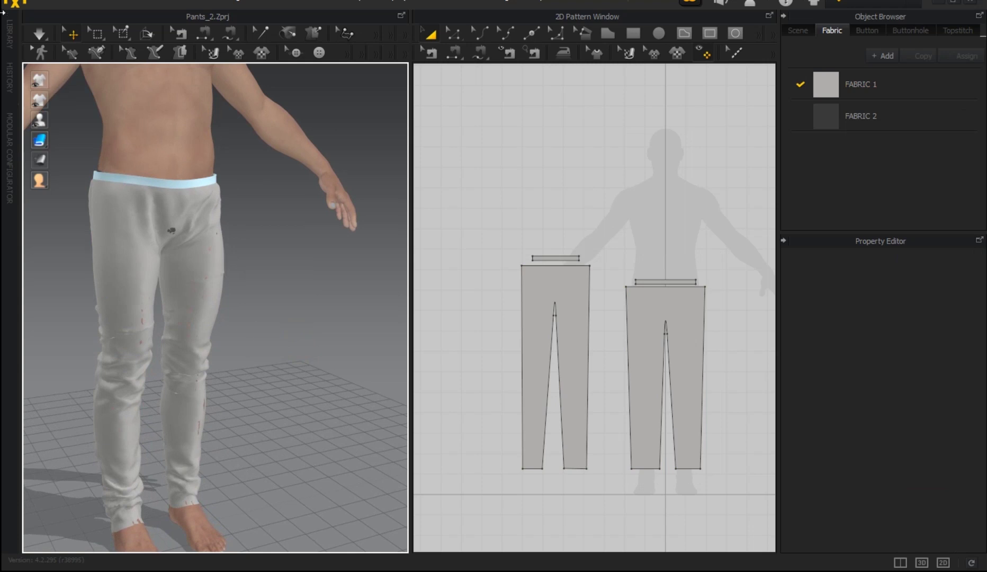
left_click(39, 35)
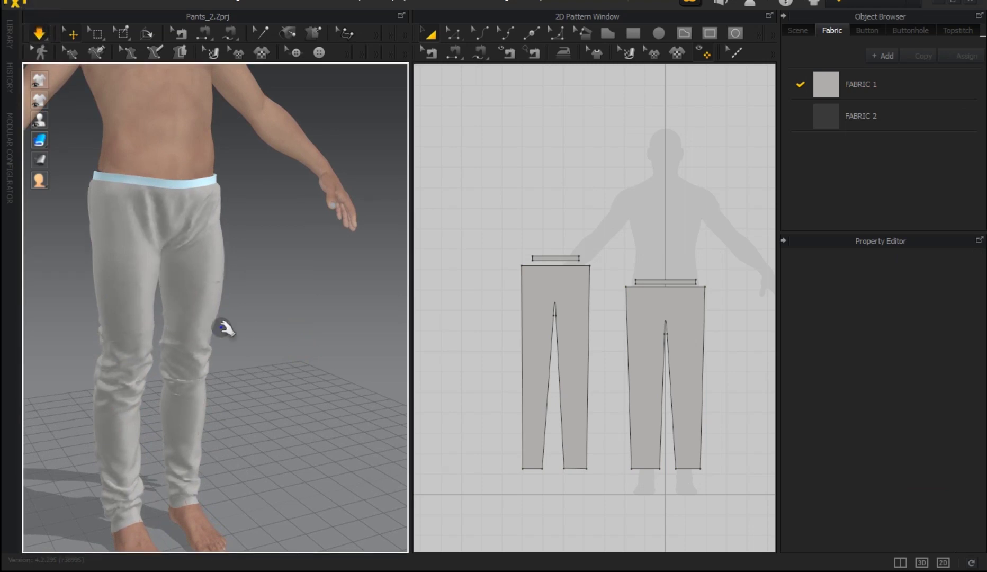
Step: Orbit and zoom to inspect the finer re-drape, then pause the simulation
mouse_move(312, 366)
right_mouse_down()
mouse_move(82, 356)
mouse_move(186, 372)
mouse_move(243, 347)
mouse_move(304, 337)
mouse_move(324, 346)
right_mouse_up()
scroll(323, 345, "down", 2)
scroll(203, 374, "down", 2)
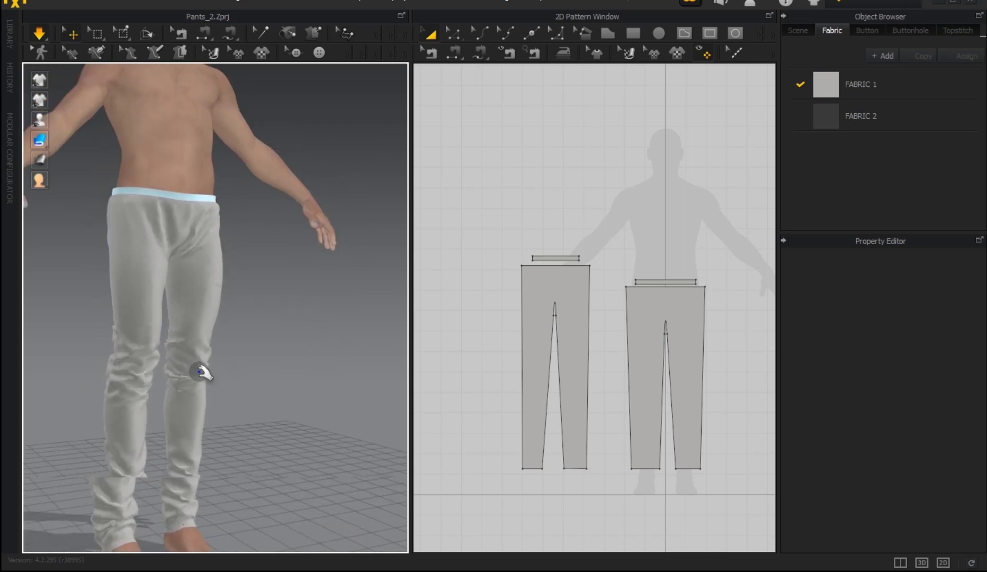
scroll(218, 368, "down", 2)
mouse_move(269, 379)
right_mouse_down()
mouse_move(280, 383)
mouse_move(260, 374)
right_mouse_up()
key("space")
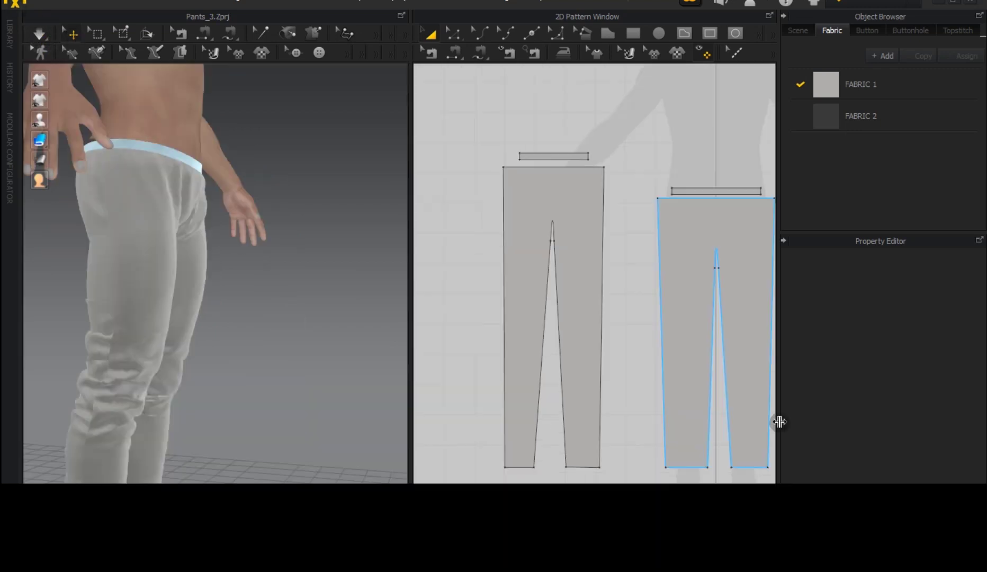
Step: Draw a 993.4mm offset internal line from waist to hem inside the left pattern's left edge
left_click(503, 239)
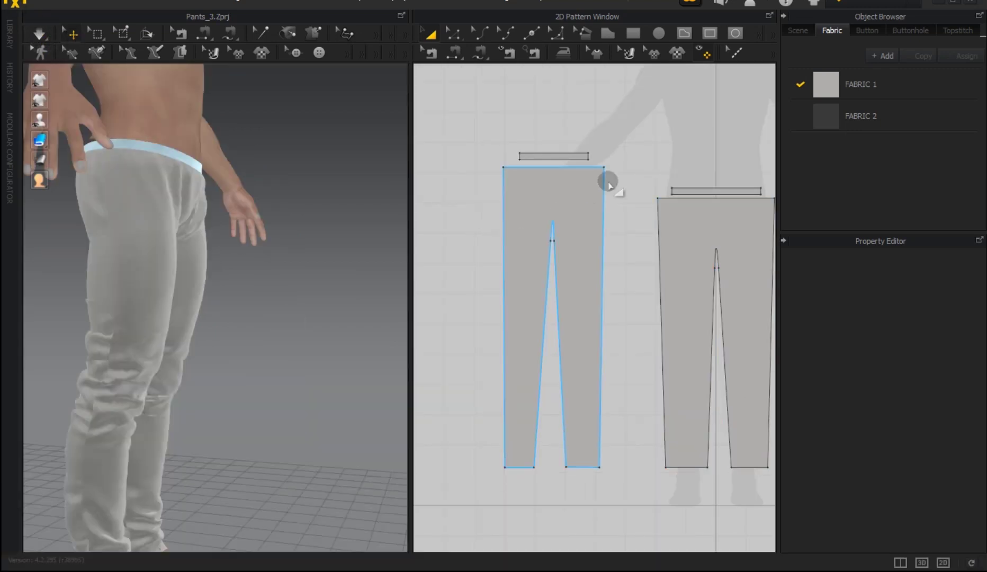
left_click(487, 148)
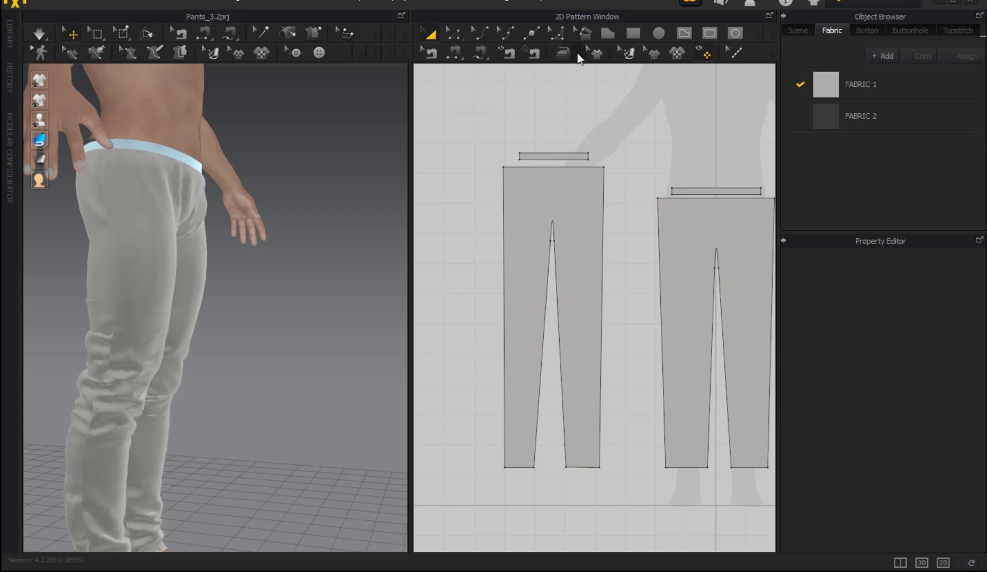
left_click(681, 34)
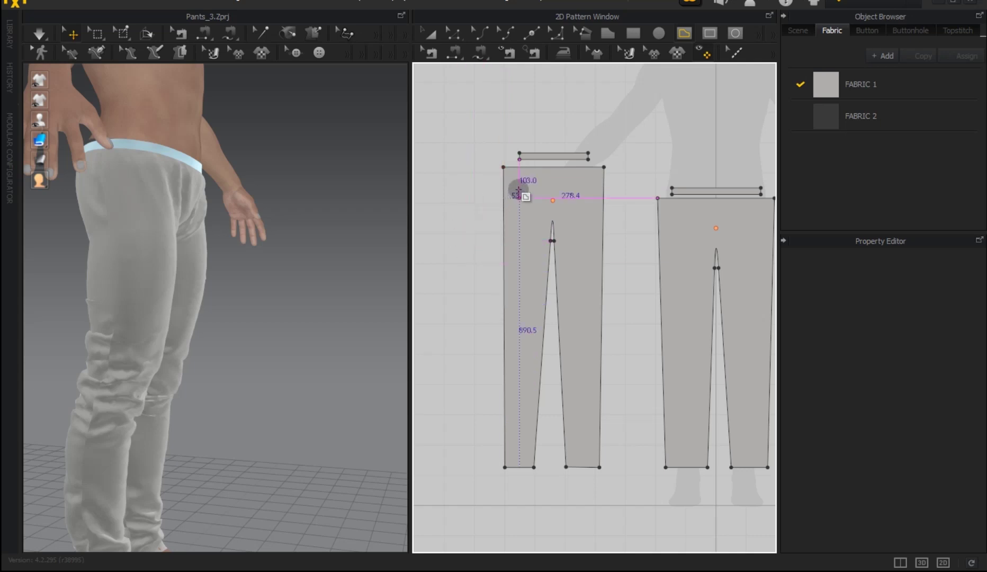
scroll(503, 178, "up", 3)
scroll(506, 149, "up", 3)
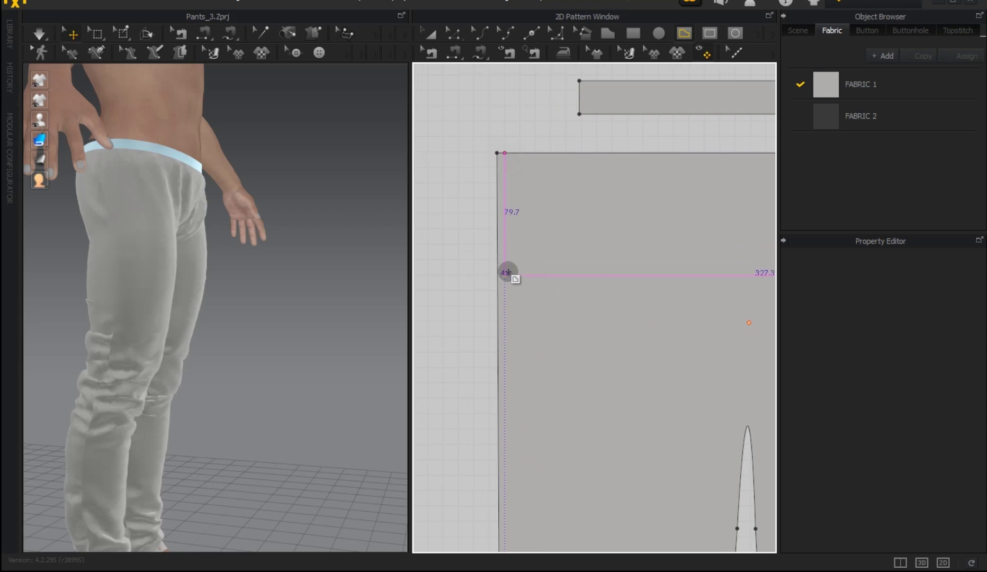
scroll(507, 274, "down", 3)
scroll(511, 273, "down", 3)
left_click_drag(547, 215, 535, 402)
scroll(525, 329, "down", 3)
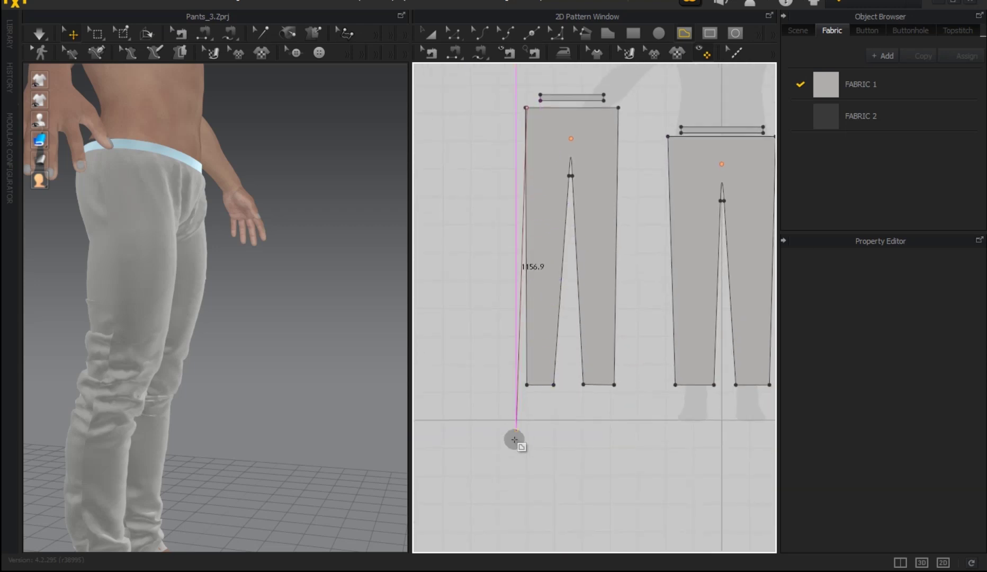
scroll(524, 398, "up", 5)
scroll(532, 408, "up", 5)
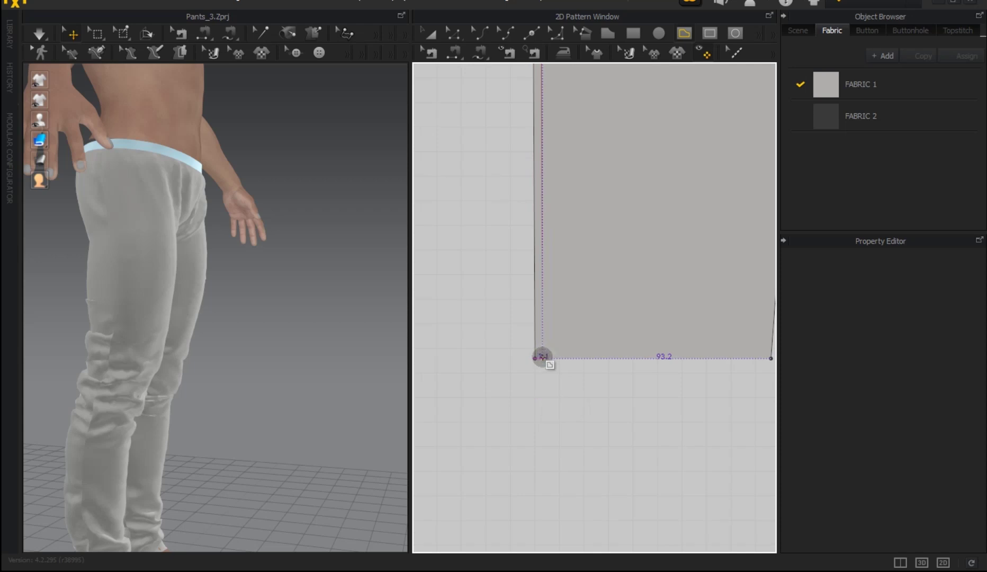
left_click(534, 293)
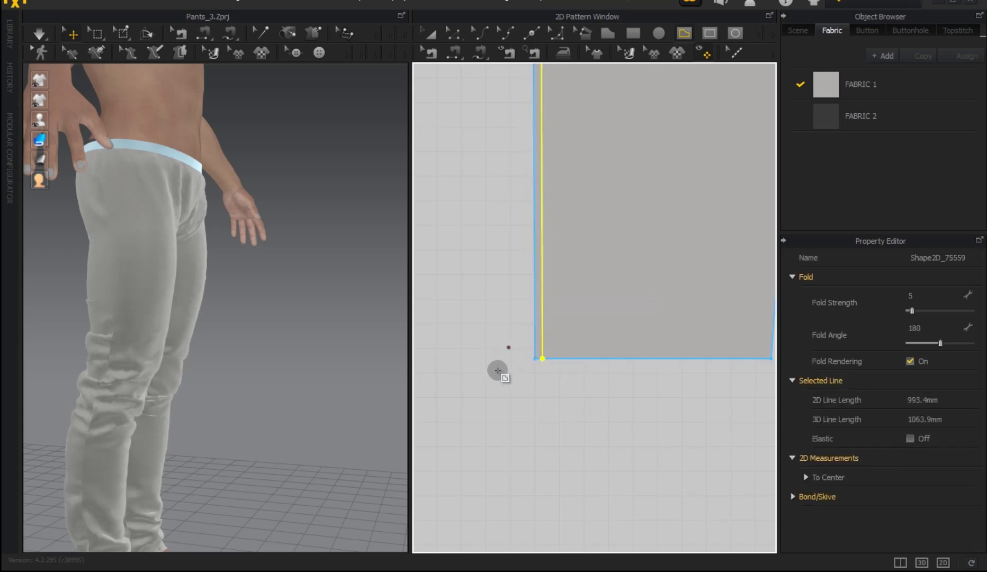
Step: Give the internal line fold strength 92 and fold angle 261
left_click(437, 32)
left_click_drag(911, 310, 958, 316)
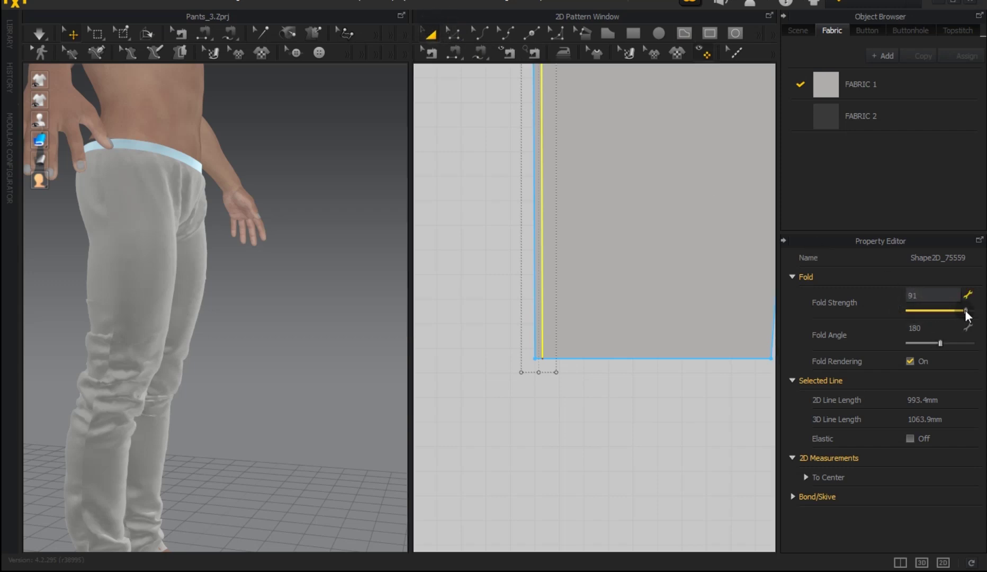
left_click_drag(939, 342, 954, 344)
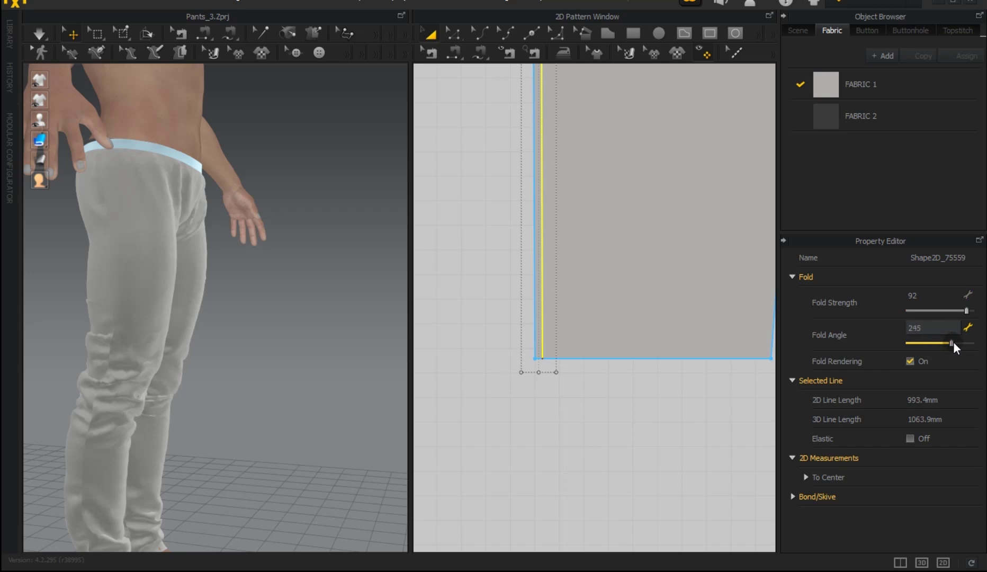
scroll(286, 344, "up", 1)
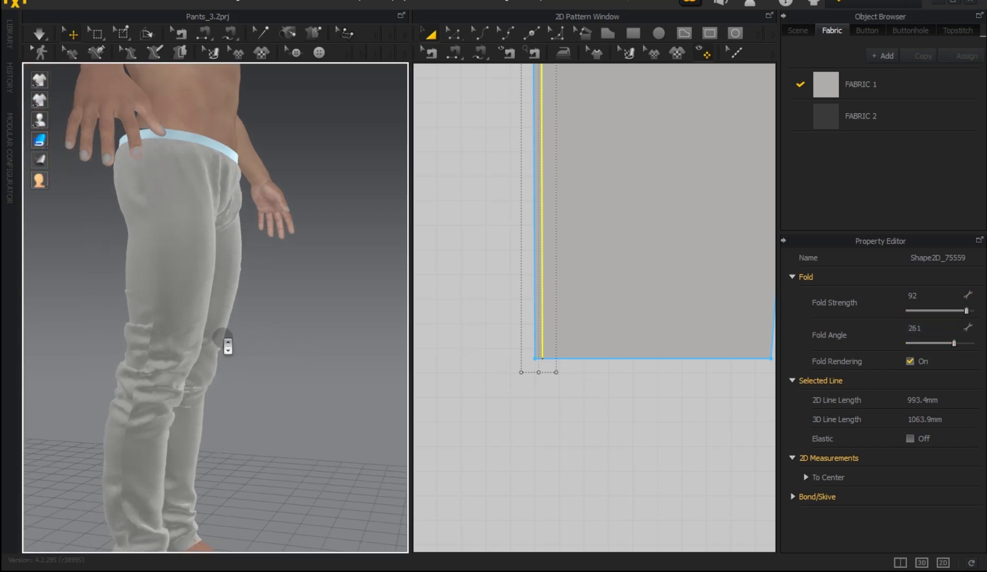
scroll(227, 339, "up", 1)
Step: Simulate and orbit around the pants to check the pressed crease
left_click(33, 35)
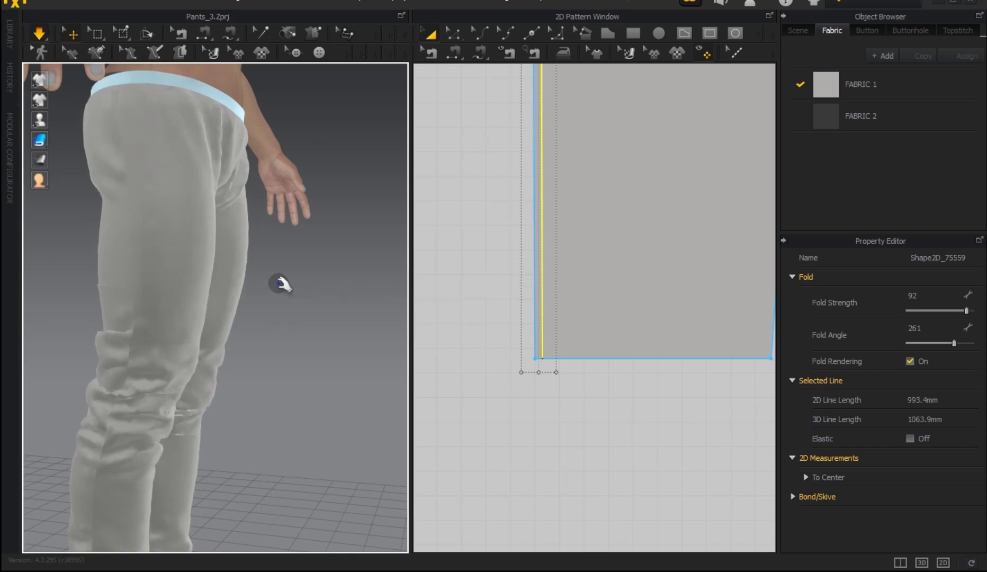
right_click_drag(291, 281, 573, 301)
right_click_drag(277, 311, 307, 290)
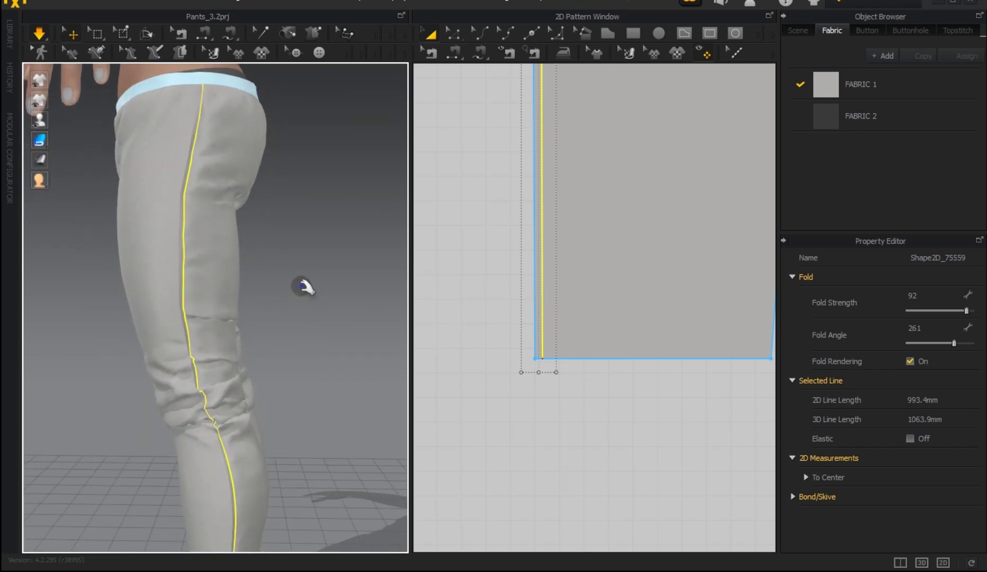
left_click(304, 287)
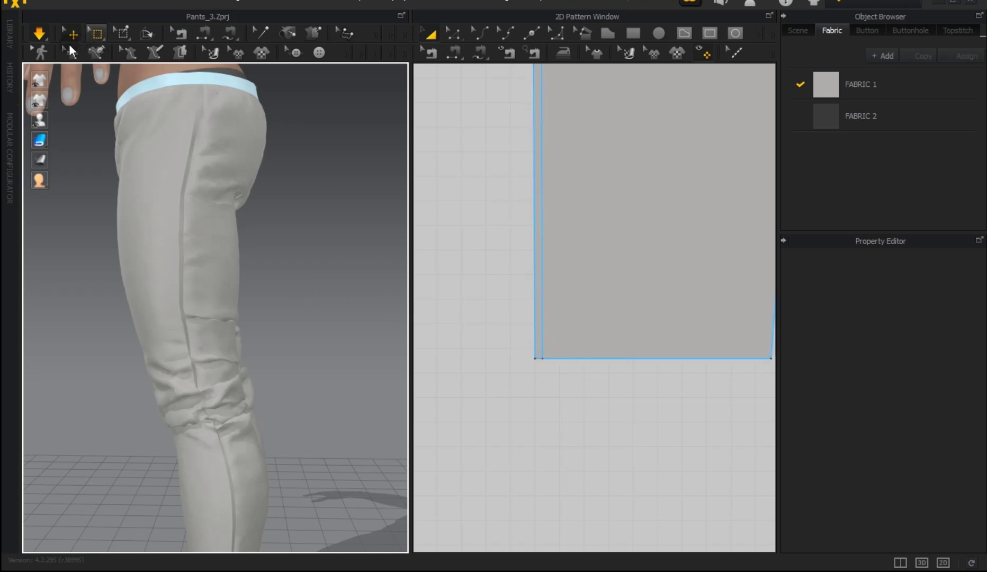
Step: Stop the cloth simulation and select the crease line on the pattern
left_click(51, 36)
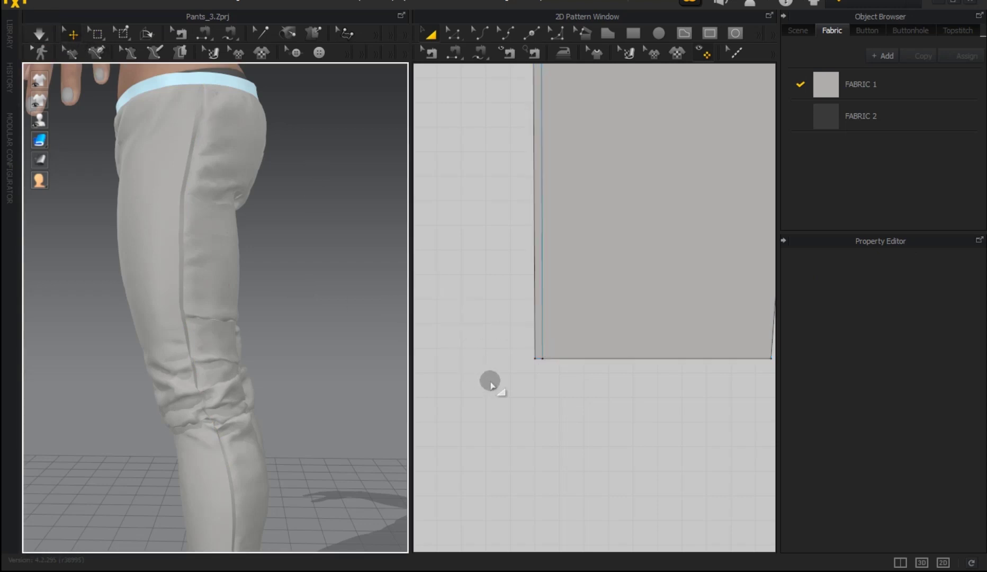
scroll(516, 423, "down", 4)
left_click(526, 347)
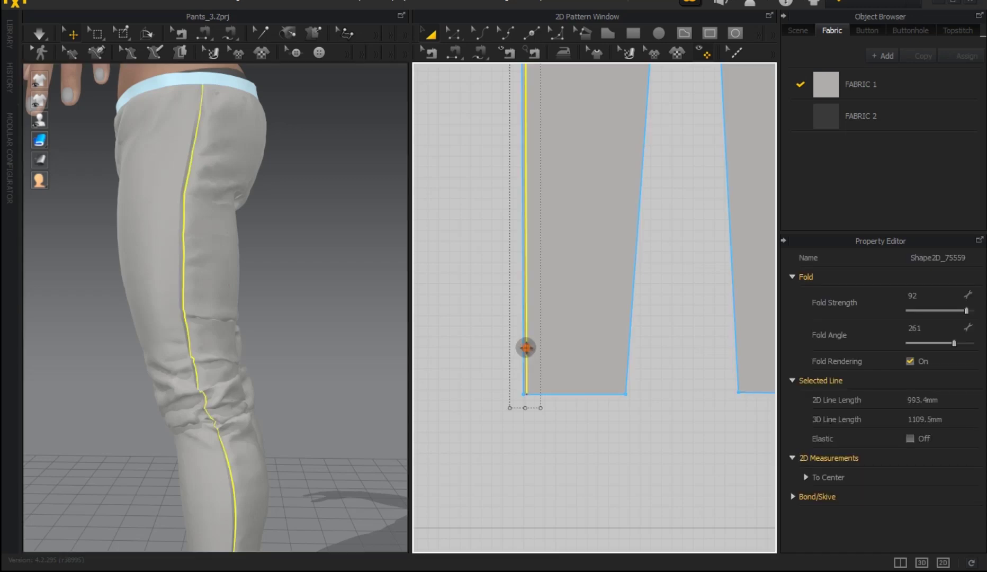
right_click(526, 347)
left_click(536, 41)
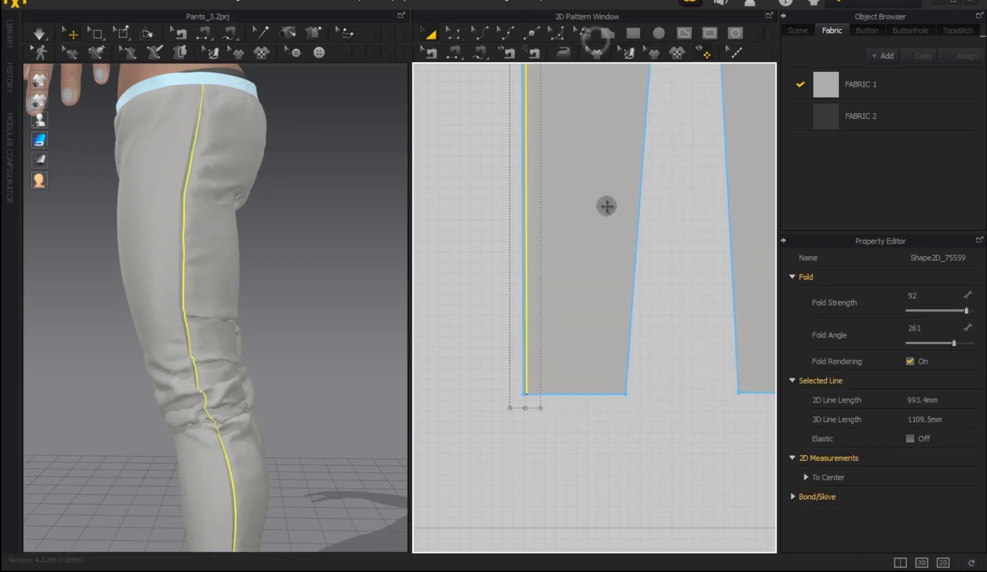
Step: Place a mirrored copy on the left pants pattern piece
left_click(606, 217)
right_click(605, 219)
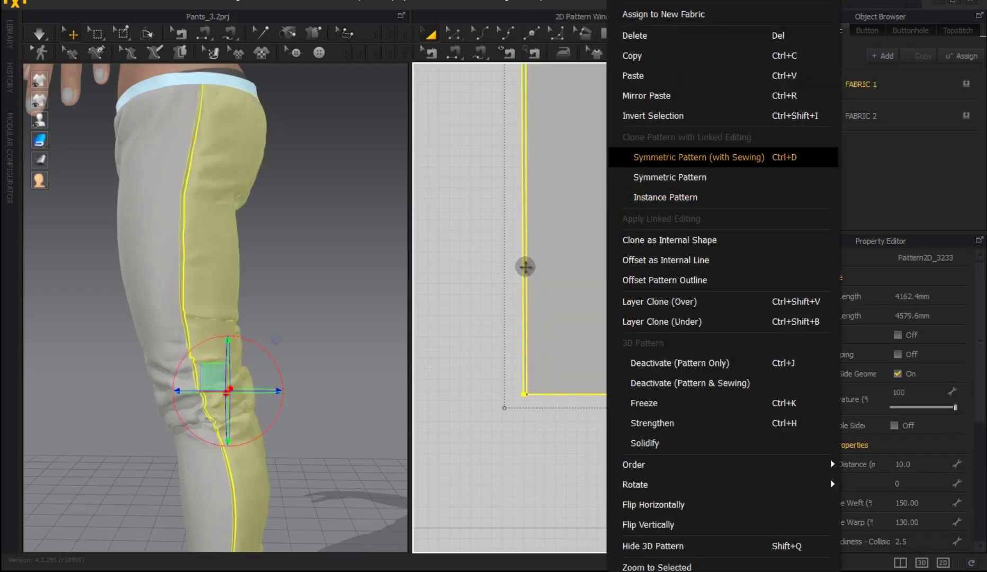
left_click(698, 157)
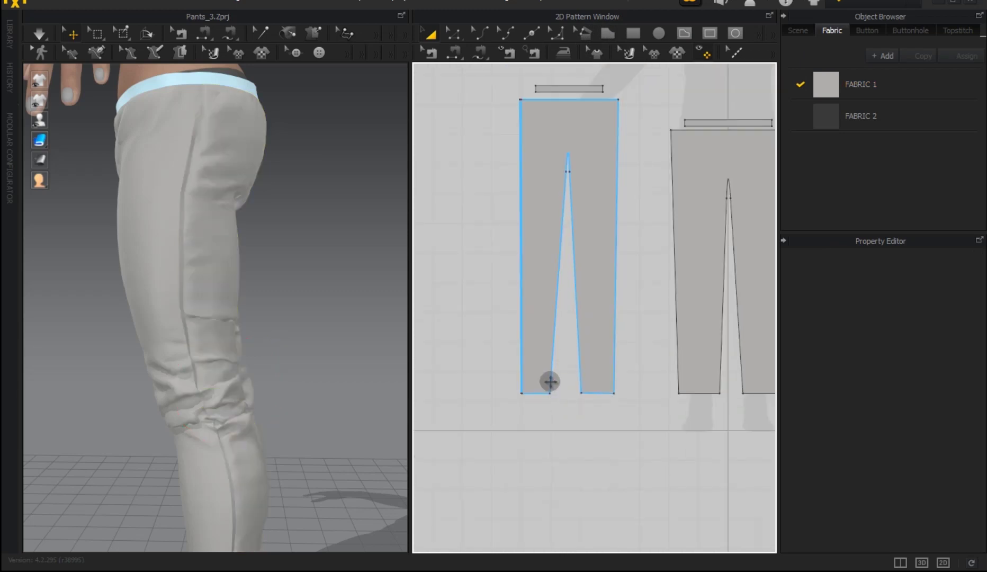
left_click(551, 382)
Step: Mirror Paste the 993.4mm fold line onto the leg piece near its right edge
scroll(617, 308, "down", 2)
scroll(562, 304, "down", 1)
scroll(565, 291, "up", 4)
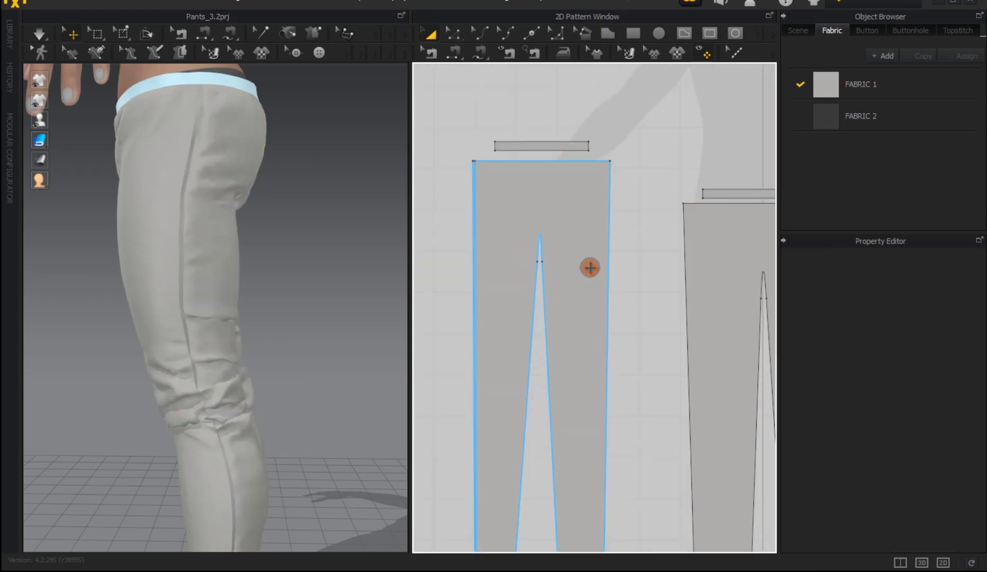
right_click(591, 267)
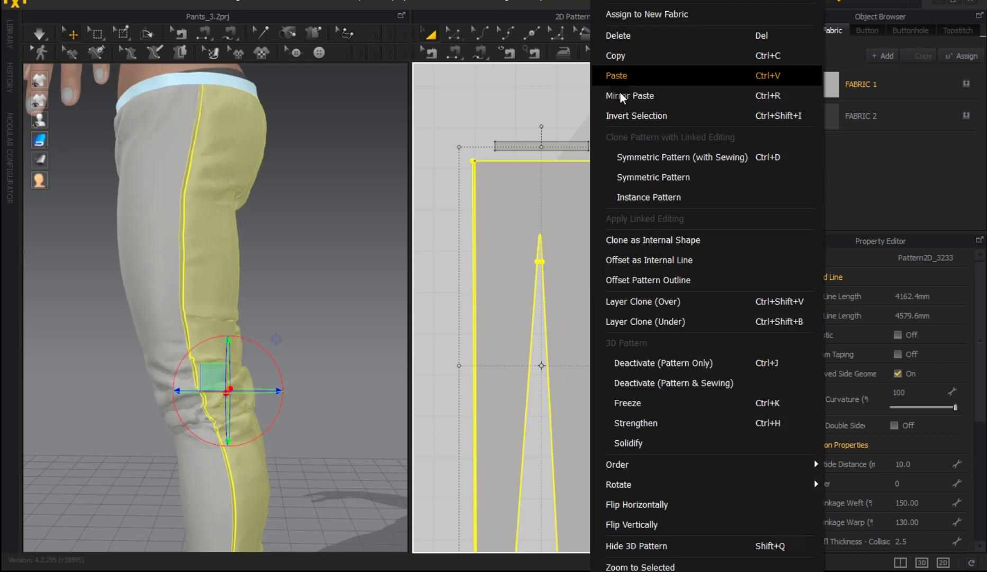
left_click(622, 97)
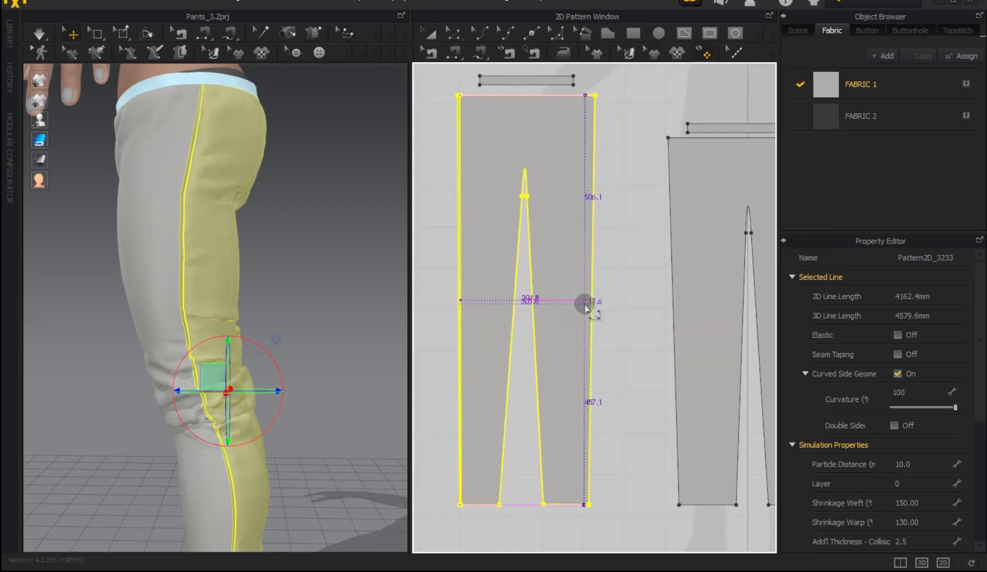
left_click(645, 274)
scroll(589, 87, "up", 3)
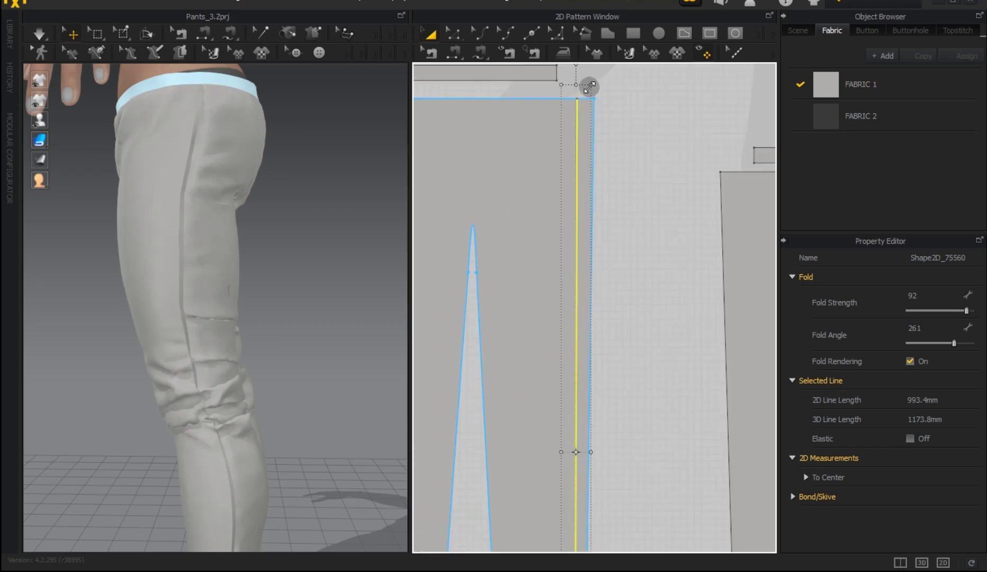
Step: Shift the mirrored fold line right, nearer the leg piece's right edge
scroll(589, 87, "up", 2)
scroll(575, 100, "up", 2)
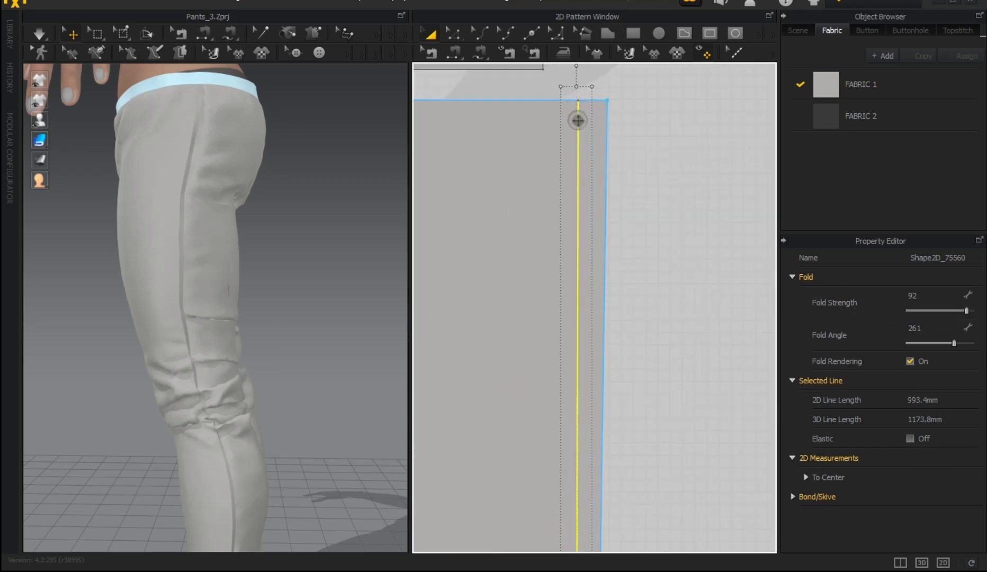
left_click_drag(580, 121, 589, 120)
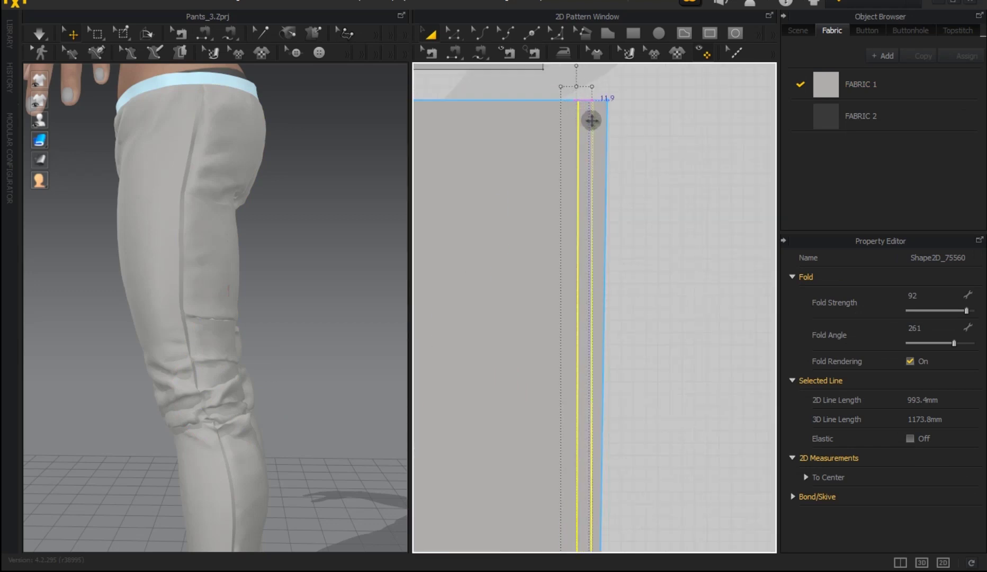
mouse_move(589, 121)
left_mouse_down()
mouse_move(577, 121)
mouse_move(600, 122)
mouse_move(606, 150)
left_mouse_up()
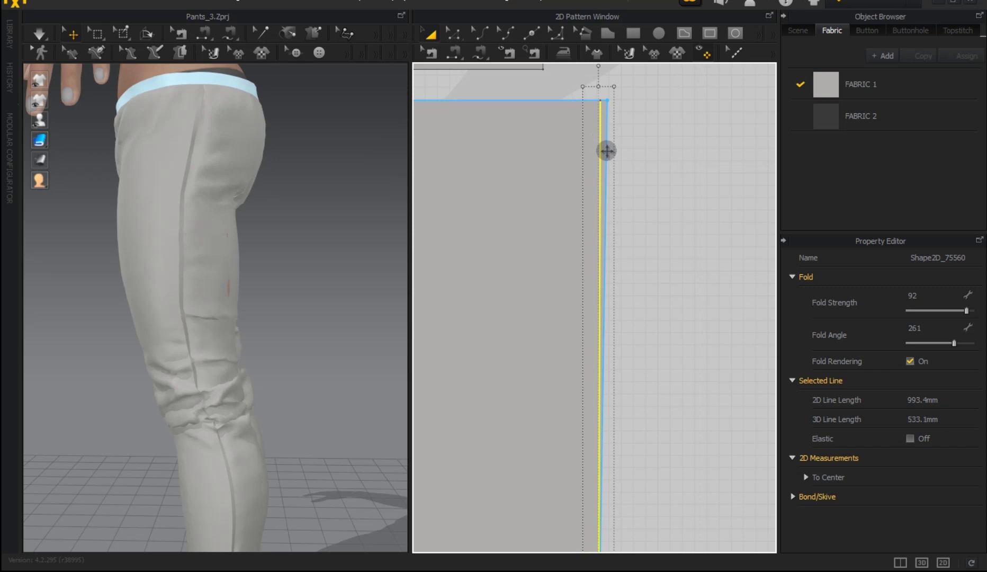
Step: Pull the fold line's lower end onto the hem corner in Edit Pattern, then return to Transform Pattern
scroll(606, 156, "down", 3)
scroll(608, 376, "up", 3)
scroll(609, 381, "up", 2)
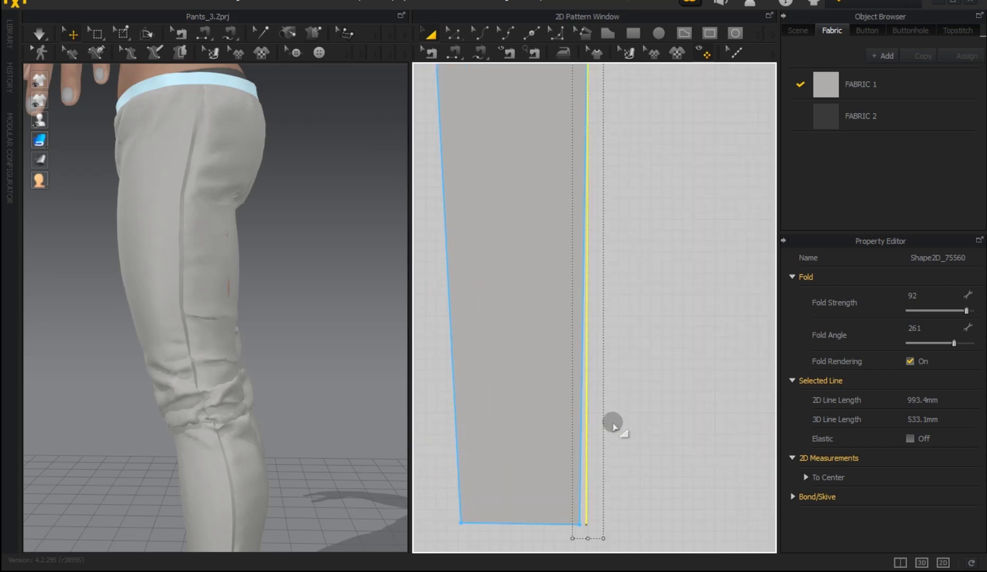
right_click_drag(615, 425, 618, 293)
right_click_drag(581, 409, 580, 404)
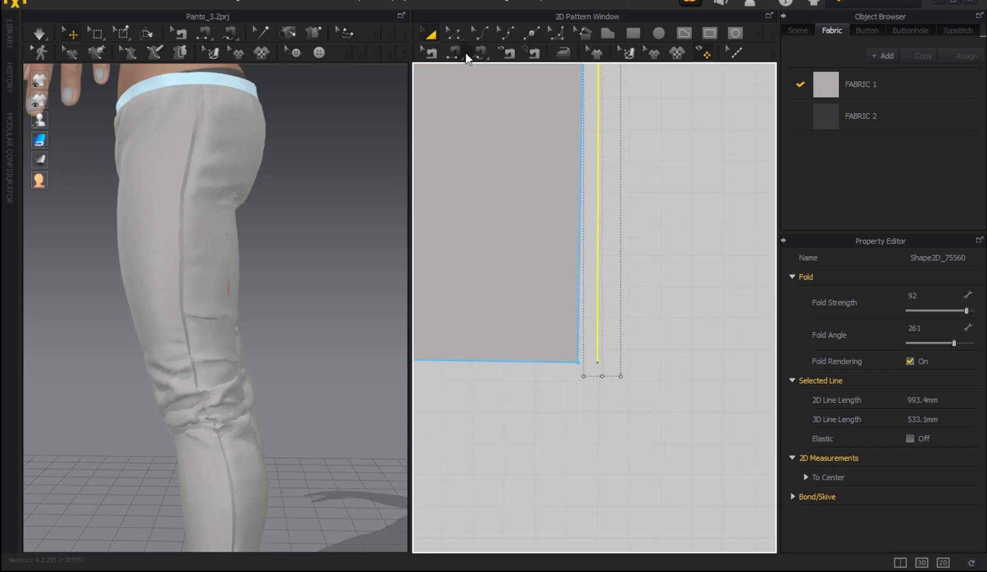
left_click(454, 33)
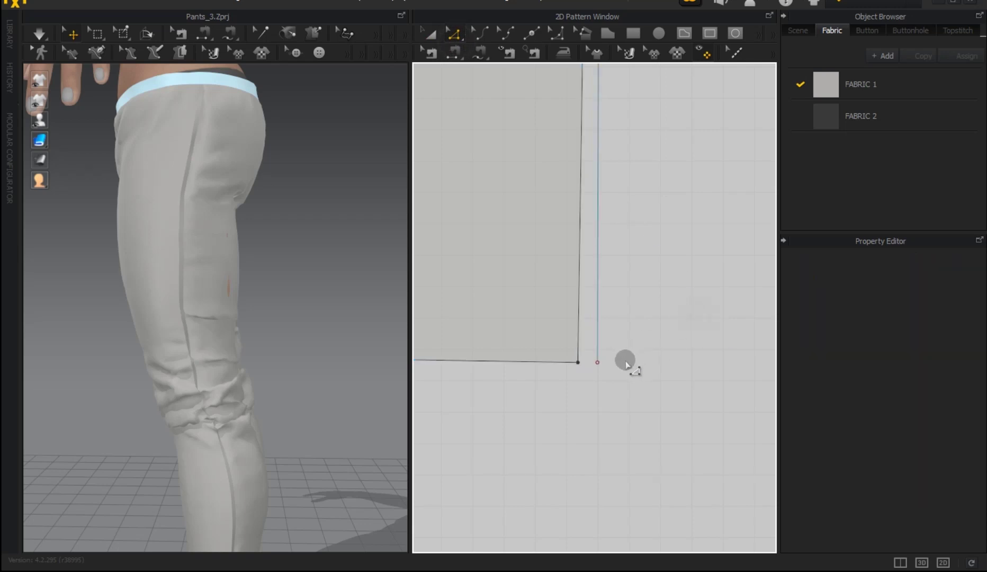
left_click_drag(597, 365, 571, 365)
scroll(582, 394, "down", 2)
scroll(582, 393, "down", 2)
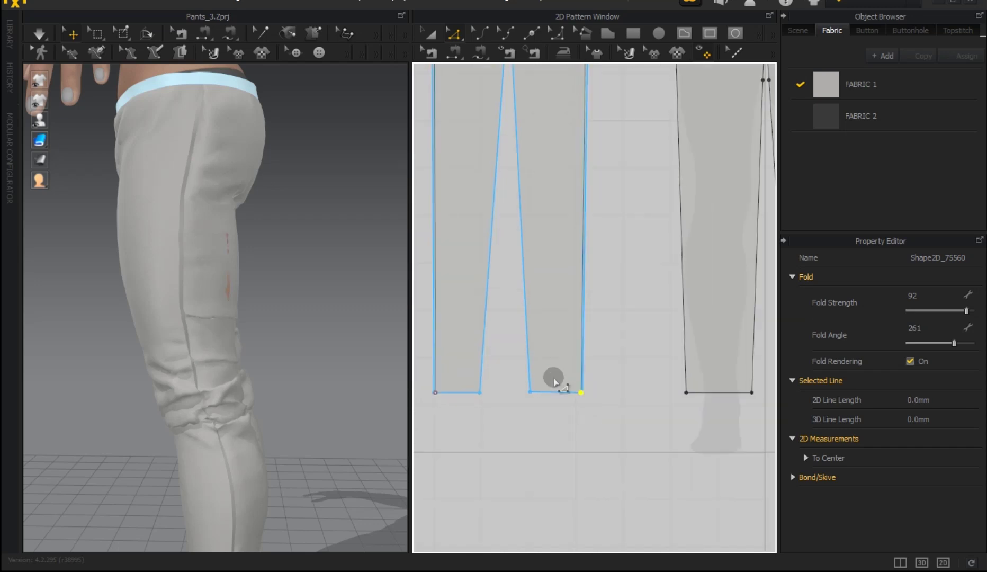
left_click(427, 37)
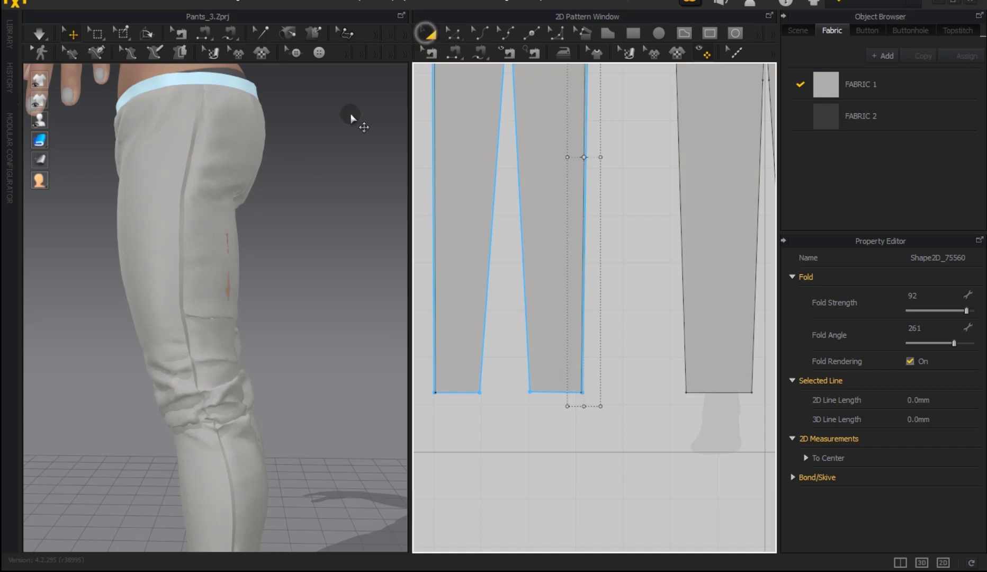
Step: Deselect, restart Simulate, and orbit to the avatar's front to see the creased pants drape
mouse_move(220, 249)
right_mouse_down()
mouse_move(134, 275)
mouse_move(468, 274)
mouse_move(448, 275)
right_mouse_up()
left_click(355, 289)
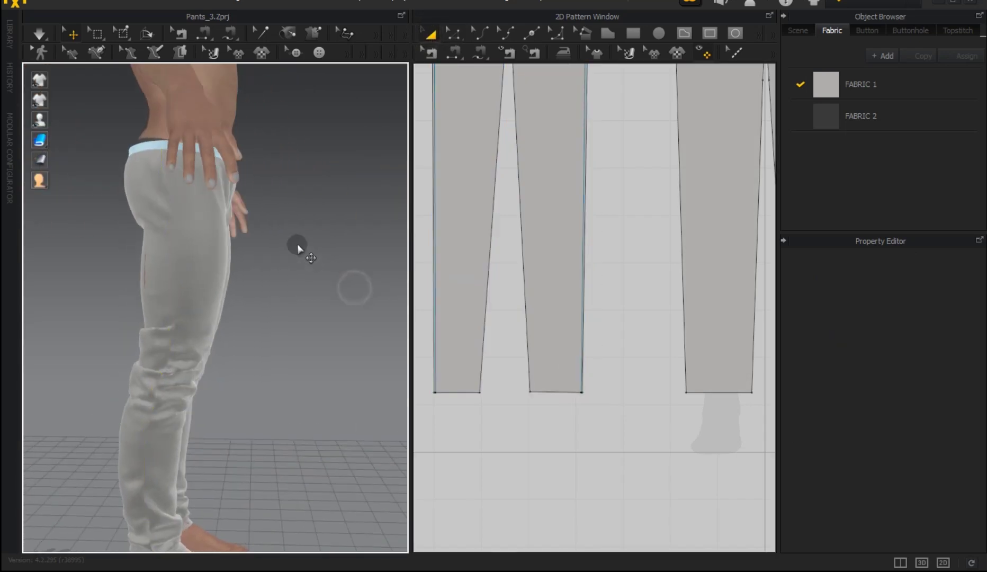
left_click(211, 84)
left_click(39, 35)
left_click(39, 35)
left_click(297, 227)
mouse_move(283, 261)
right_mouse_down()
mouse_move(113, 267)
mouse_move(112, 238)
right_mouse_up()
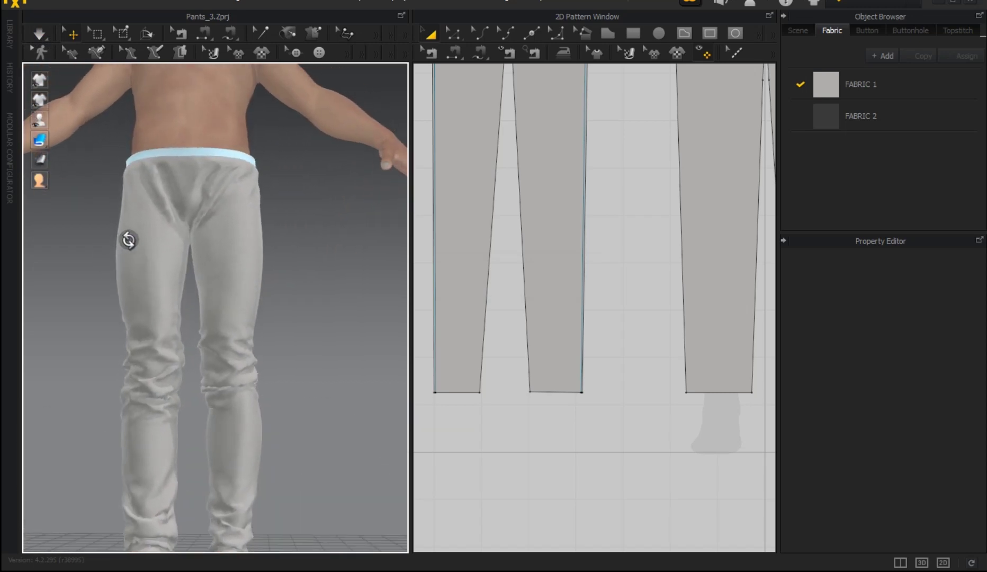
scroll(576, 421, "down", 3)
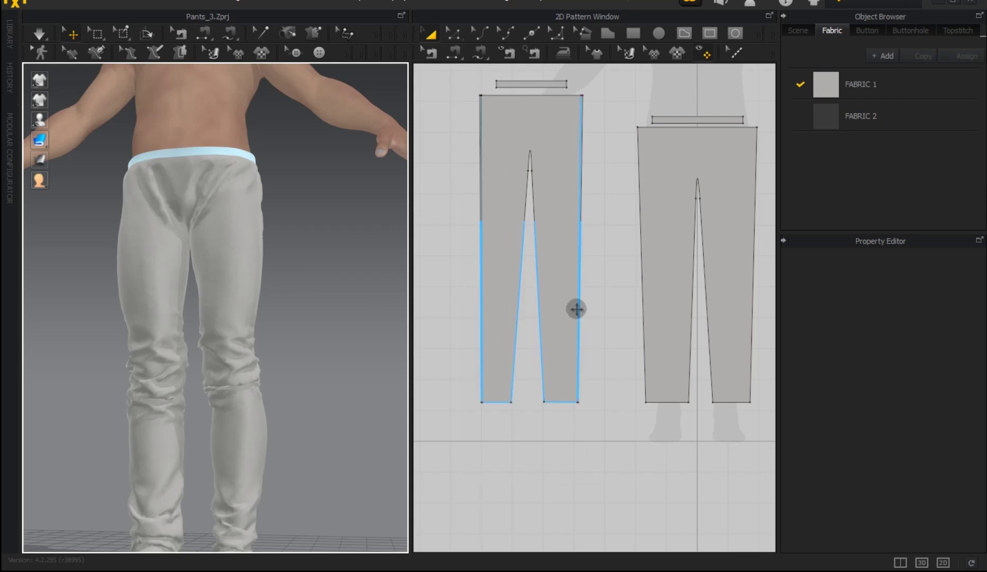
Step: With Internal Polygon/Line, start a line at the hem beside the dart heading toward the waist
scroll(533, 225, "up", 2)
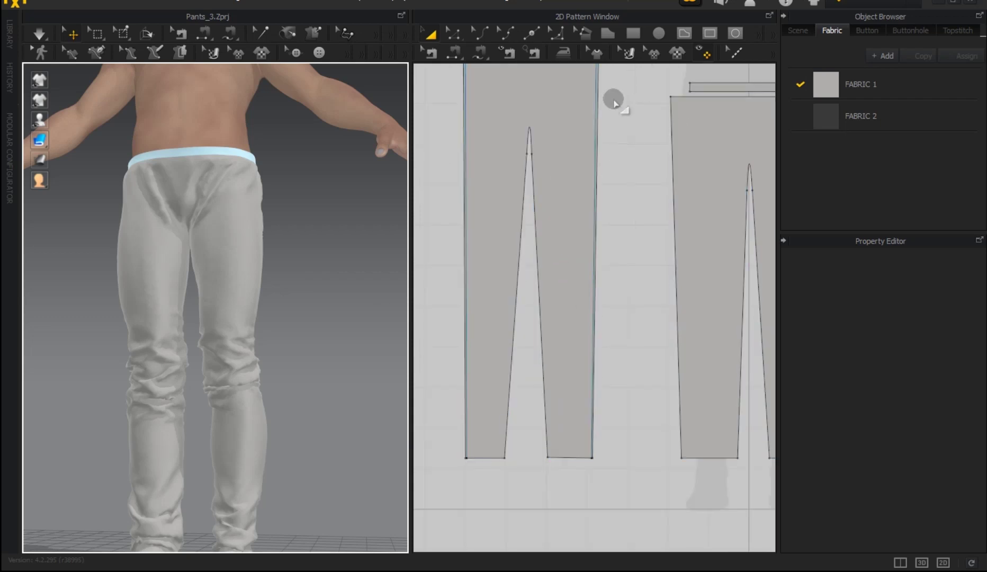
left_click(678, 40)
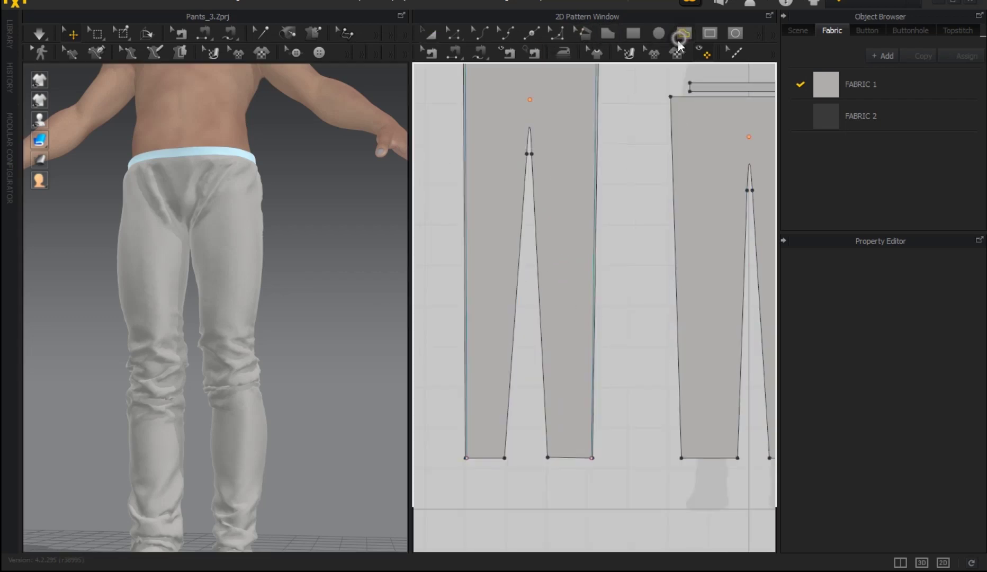
scroll(501, 460, "up", 3)
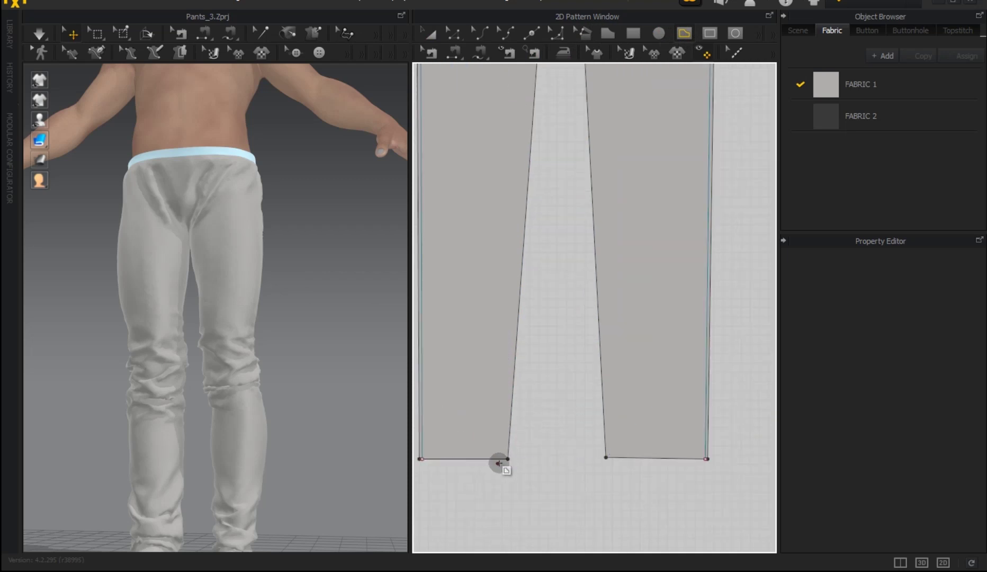
scroll(502, 459, "up", 1)
scroll(503, 466, "up", 2)
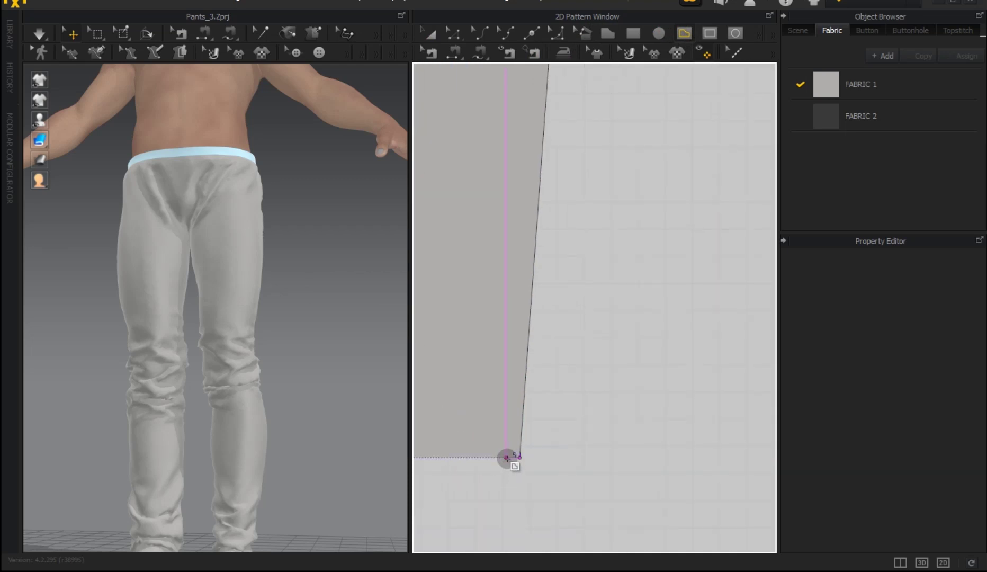
left_click(511, 459)
scroll(511, 505, "down", 1)
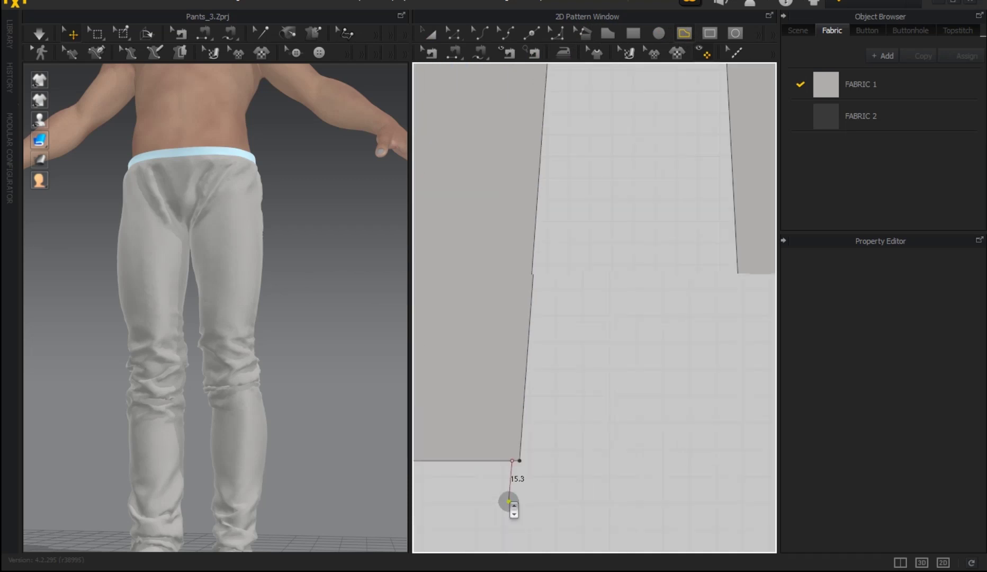
scroll(511, 502, "down", 3)
scroll(527, 238, "up", 2)
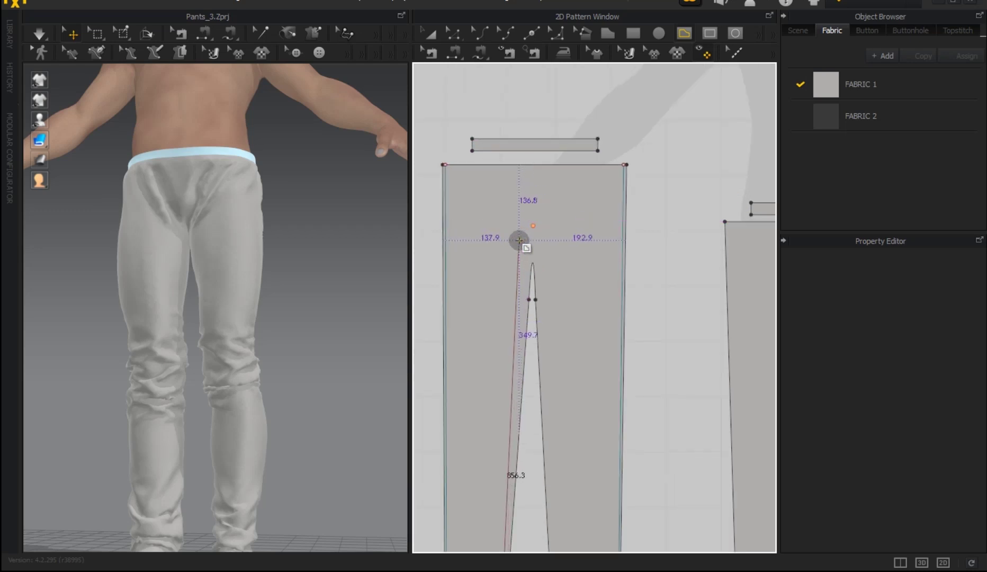
scroll(522, 262, "up", 2)
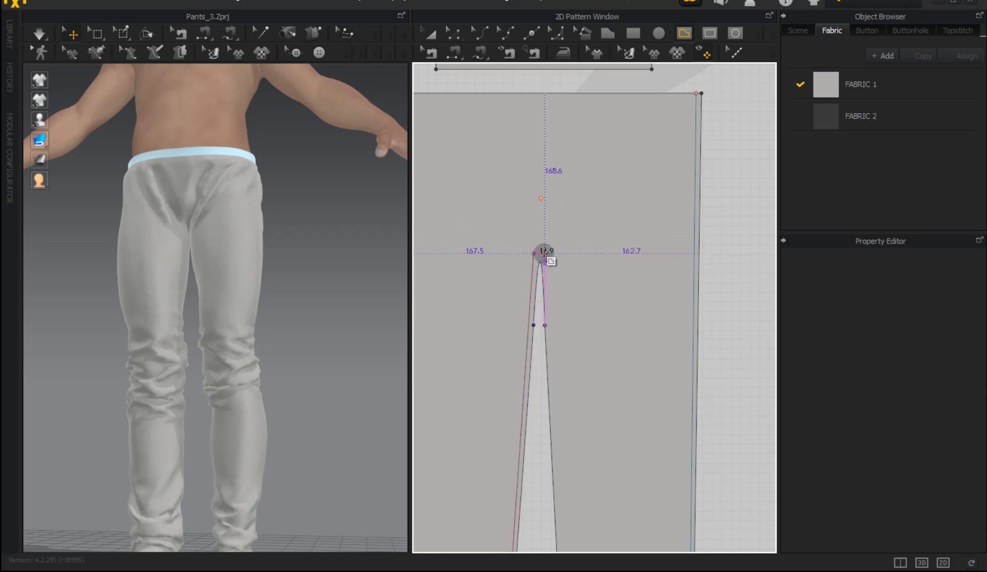
Step: Zoom the 2D view from the dart tip down to the left pattern's hem corner
scroll(545, 253, "up", 2)
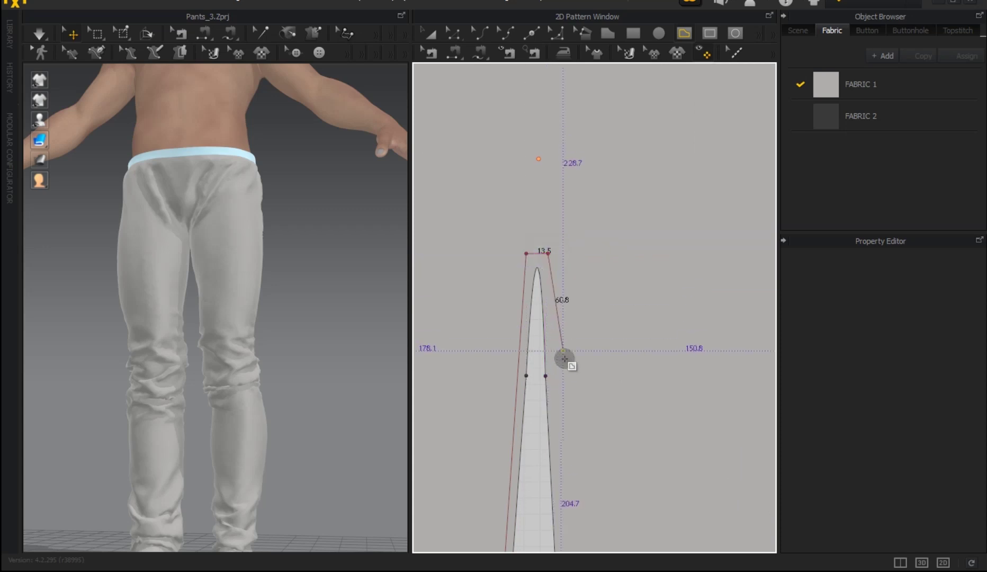
scroll(546, 347, "down", 3)
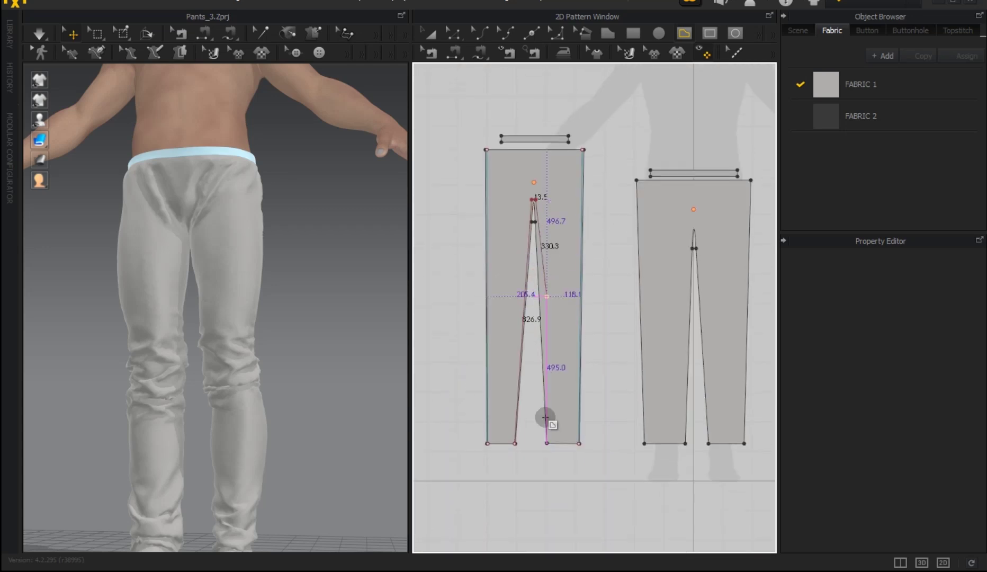
scroll(549, 451, "up", 2)
scroll(554, 408, "up", 1)
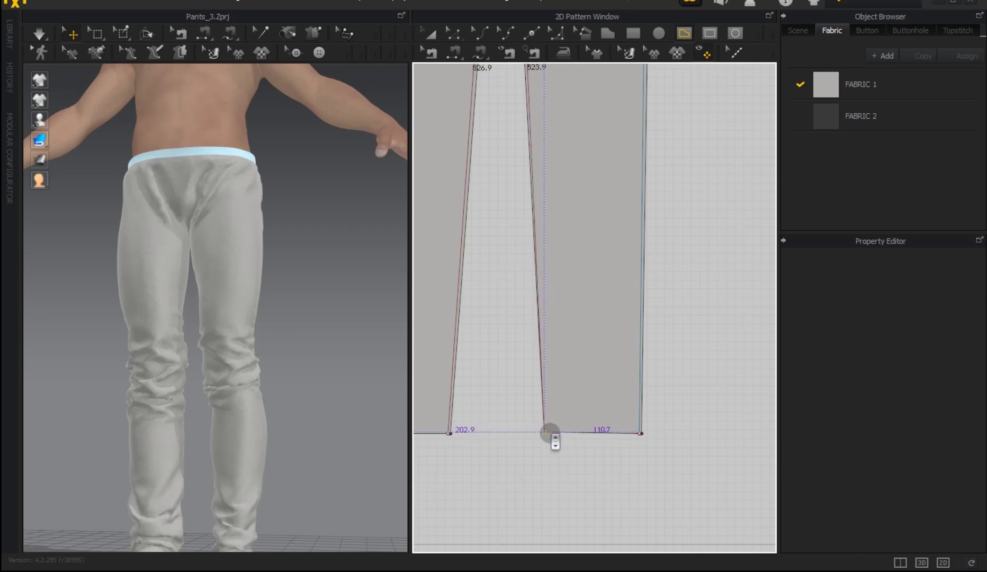
scroll(551, 435, "up", 3)
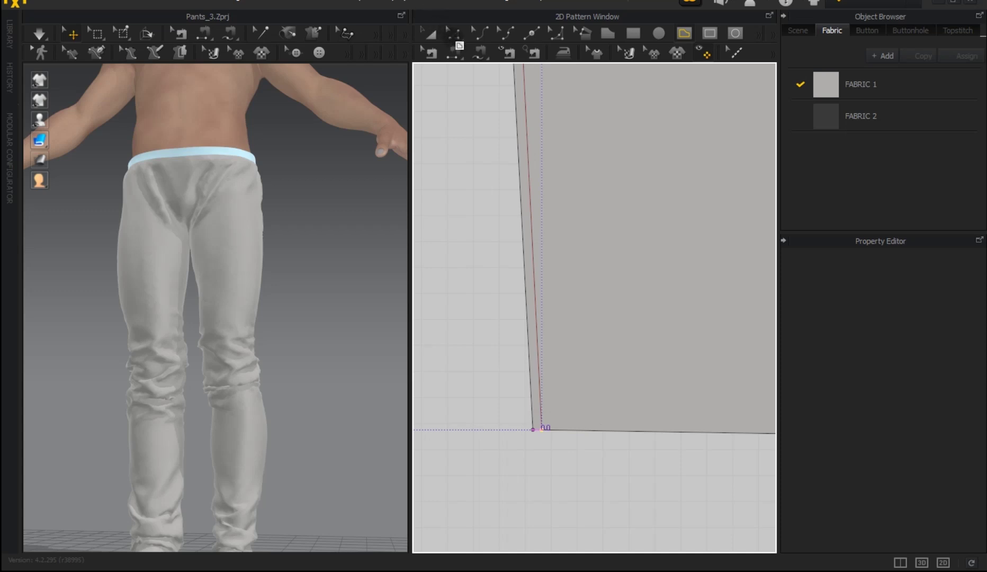
Step: End the line at the hem, raise its fold strength and simulate to see the crease
left_click(469, 64)
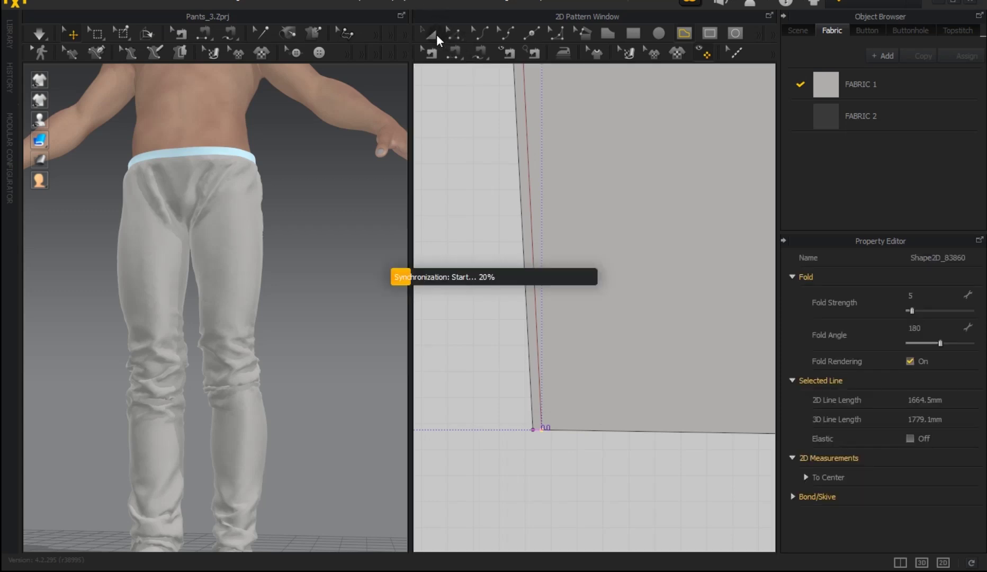
left_click(437, 34)
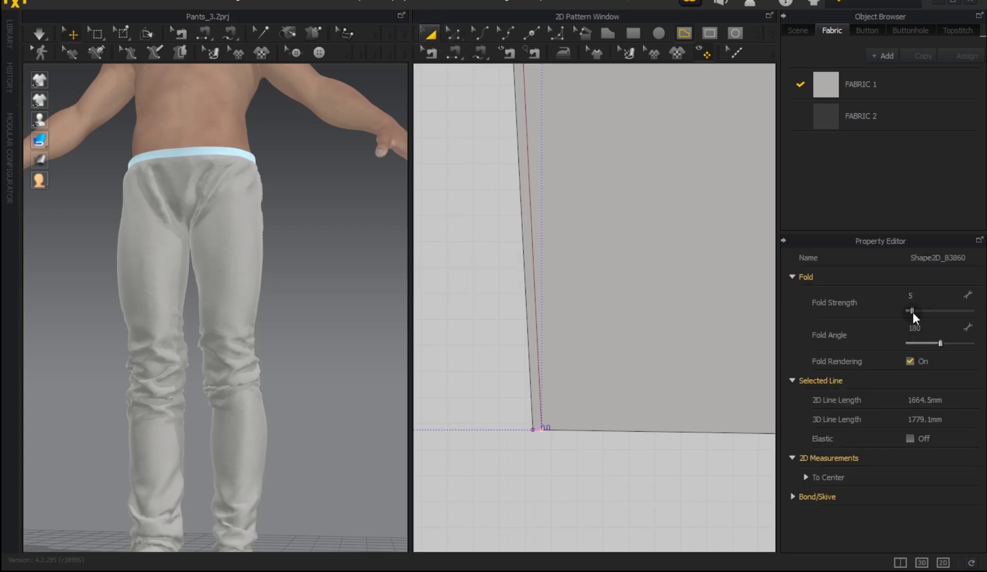
mouse_move(935, 312)
left_mouse_down()
mouse_move(949, 312)
mouse_move(946, 342)
mouse_move(963, 343)
left_mouse_up()
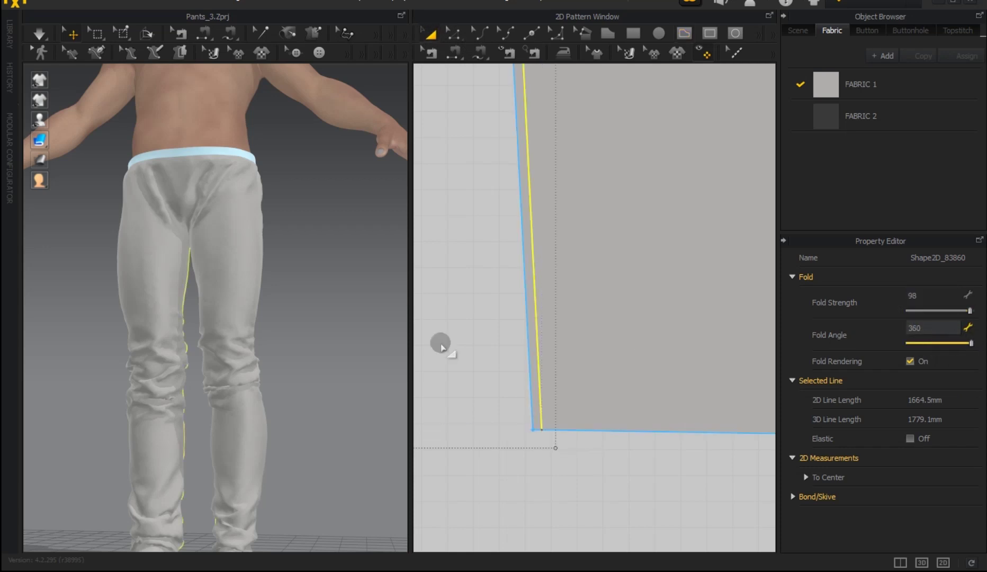
mouse_move(282, 375)
right_mouse_down()
mouse_move(304, 293)
mouse_move(159, 284)
right_mouse_up()
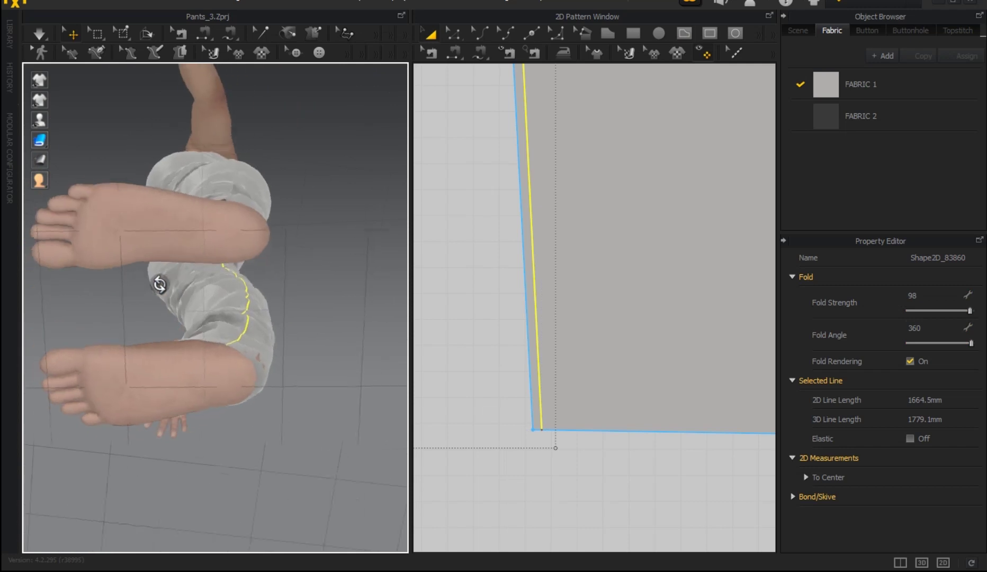
mouse_move(282, 353)
right_mouse_down()
mouse_move(256, 385)
mouse_move(271, 454)
mouse_move(223, 379)
mouse_move(214, 403)
mouse_move(236, 400)
right_mouse_up()
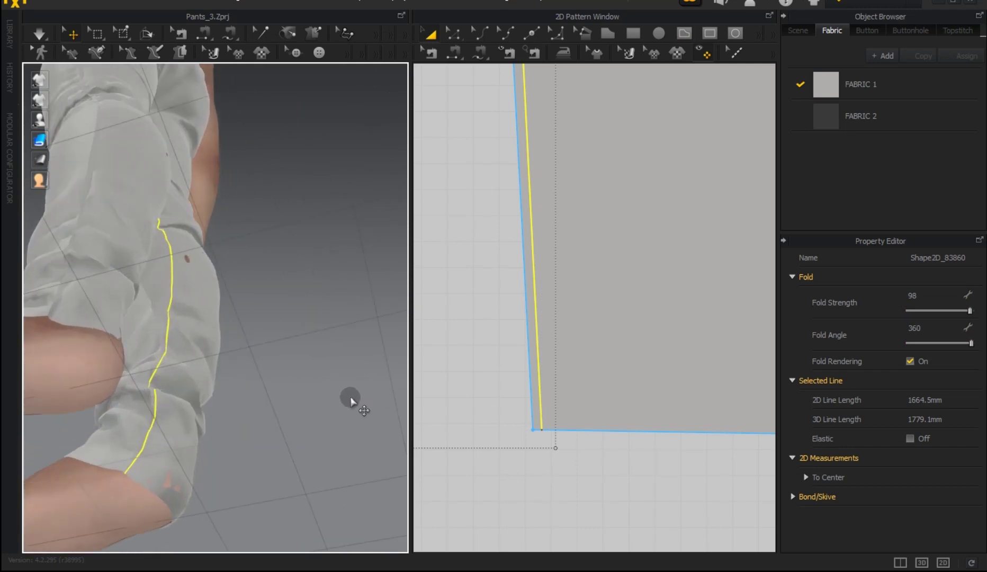
left_click(45, 31)
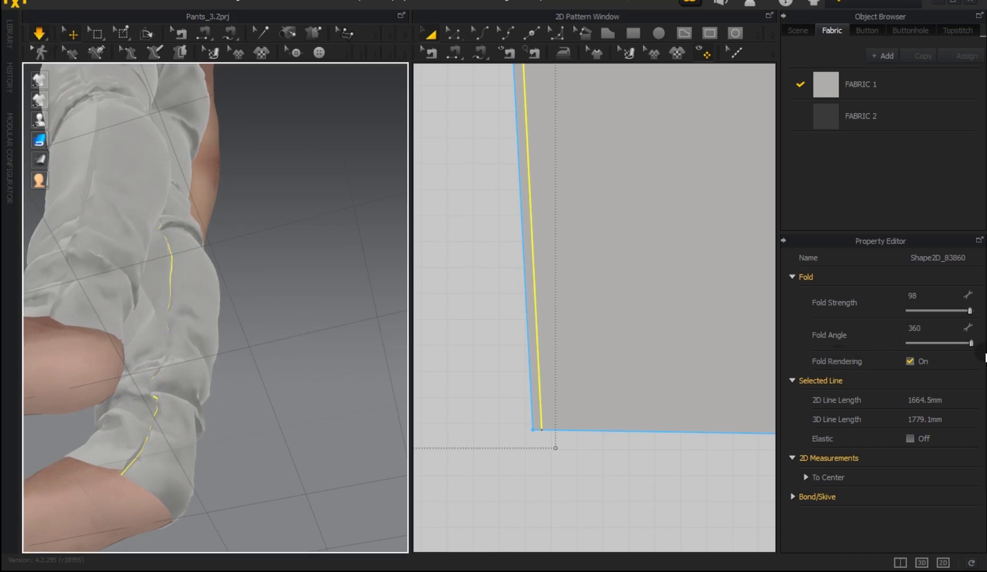
Step: Set the fold angle to 328 and fold strength to 24
left_click_drag(970, 345, 963, 344)
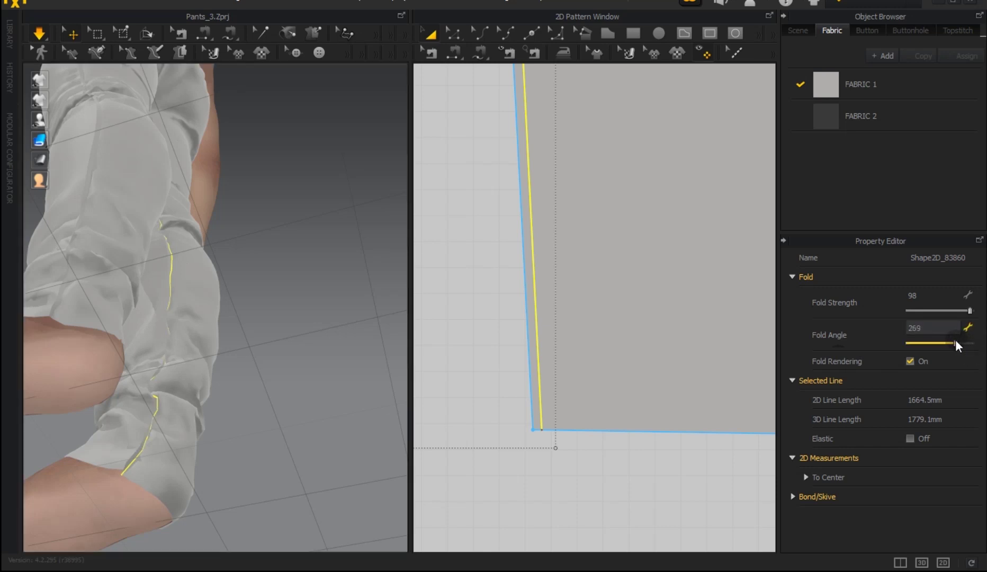
left_click_drag(947, 343, 967, 343)
left_click(970, 311)
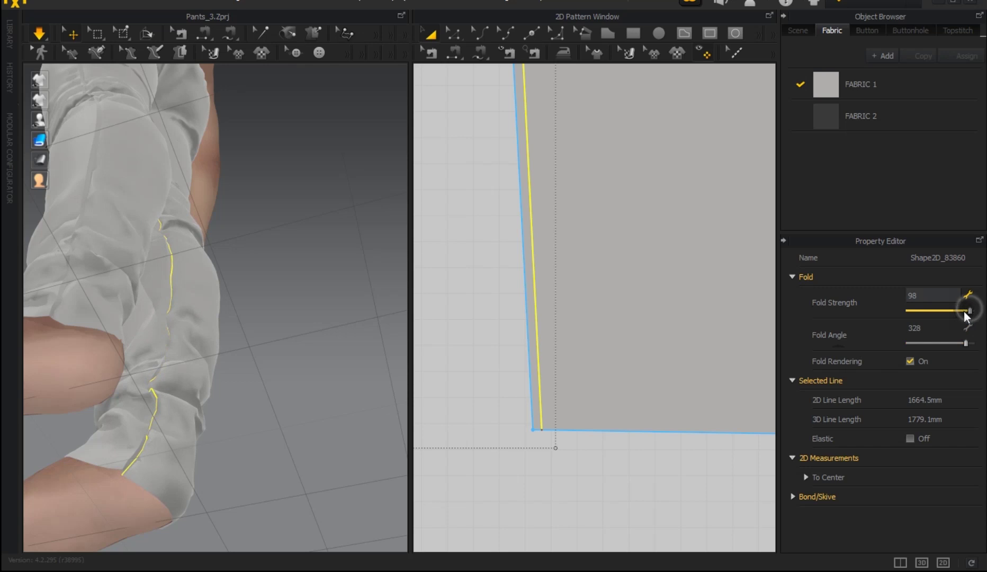
left_click_drag(961, 310, 954, 310)
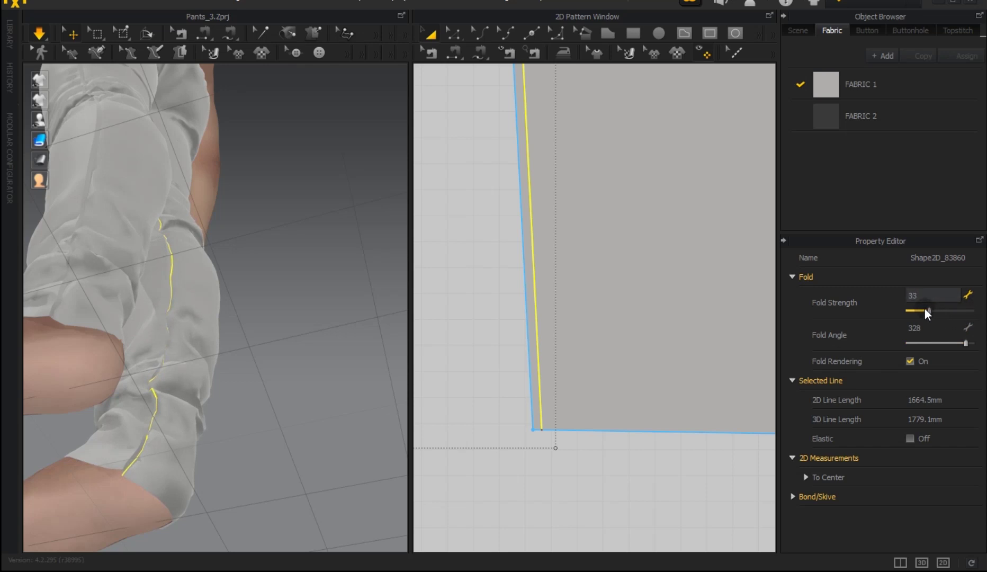
left_click(257, 249)
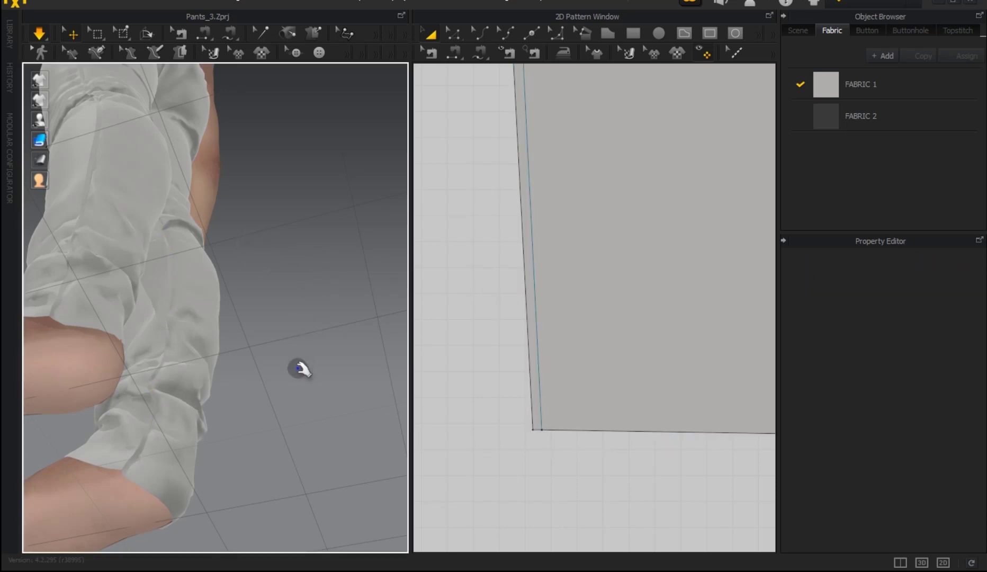
Step: Stop the simulation and reframe the views on the left leg pattern
scroll(157, 186, "down", 3)
left_click(38, 34)
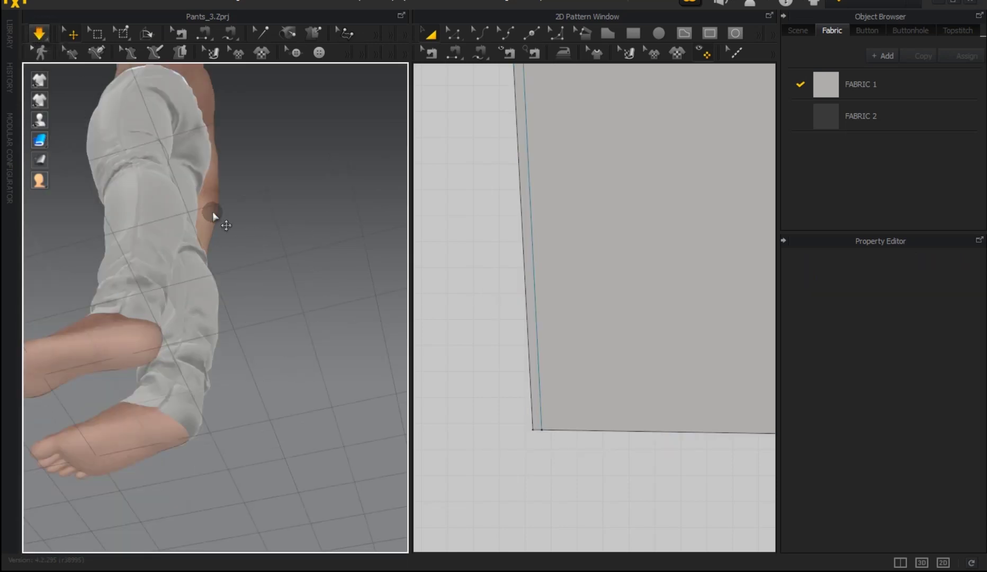
mouse_move(239, 236)
right_mouse_down()
mouse_move(339, 326)
mouse_move(394, 343)
right_mouse_up()
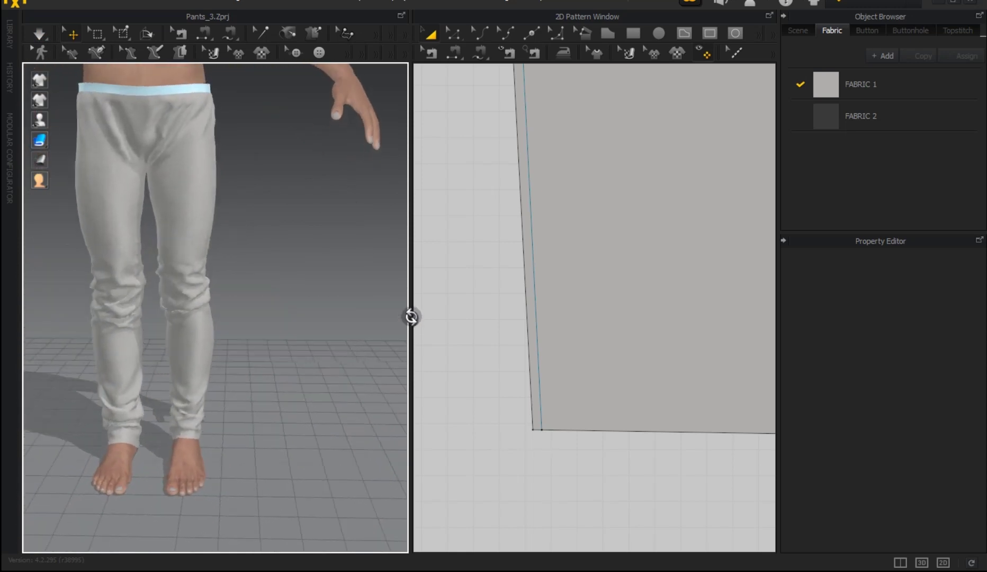
mouse_move(424, 300)
right_mouse_down()
mouse_move(442, 311)
mouse_move(408, 315)
mouse_move(203, 271)
mouse_move(220, 315)
mouse_move(175, 327)
right_mouse_up()
scroll(524, 379, "down", 3)
scroll(546, 383, "down", 2)
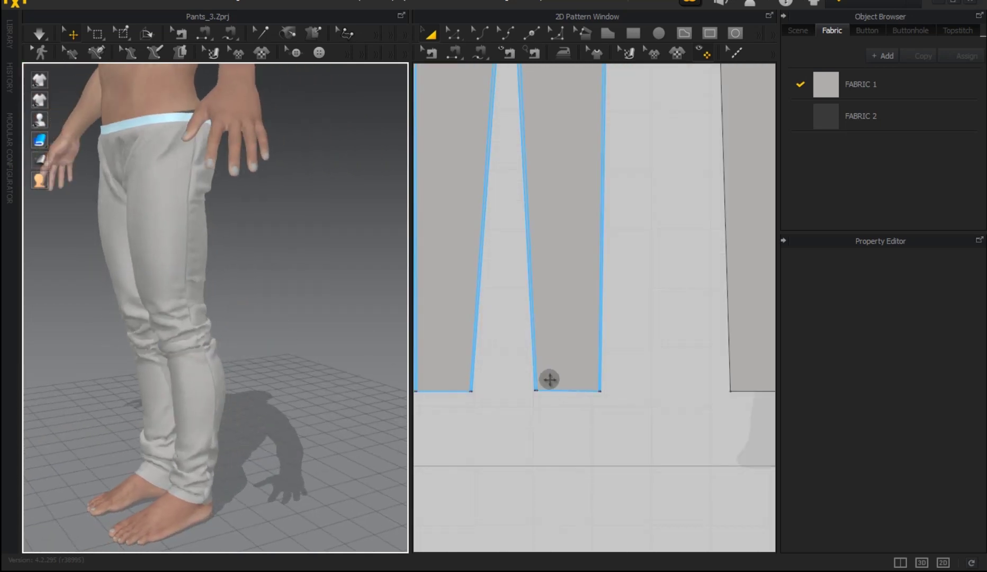
scroll(570, 277, "down", 2)
scroll(549, 148, "up", 4)
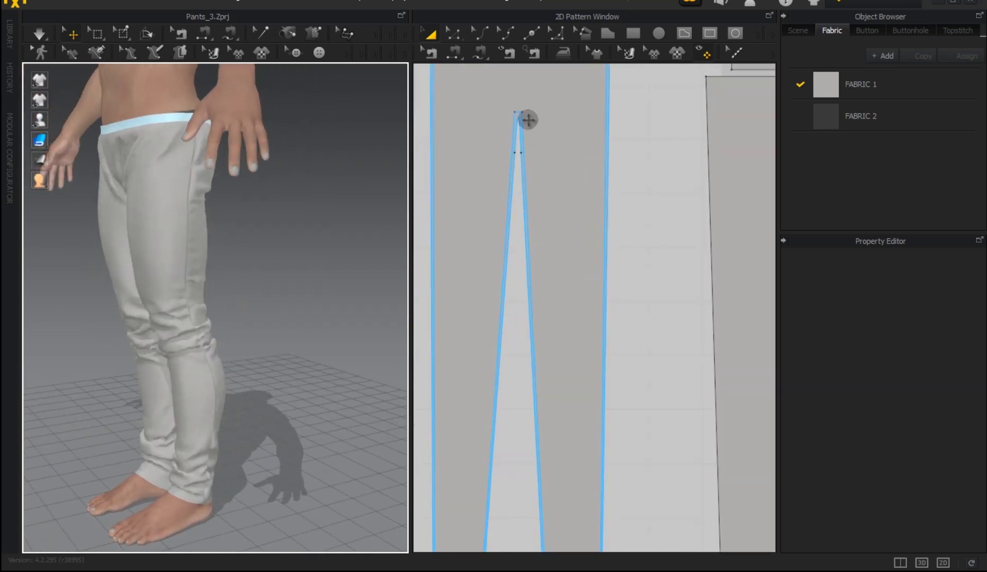
scroll(525, 120, "up", 2)
Step: Copy the left leg's fold line and open the right pattern's paste menu
left_click(516, 109)
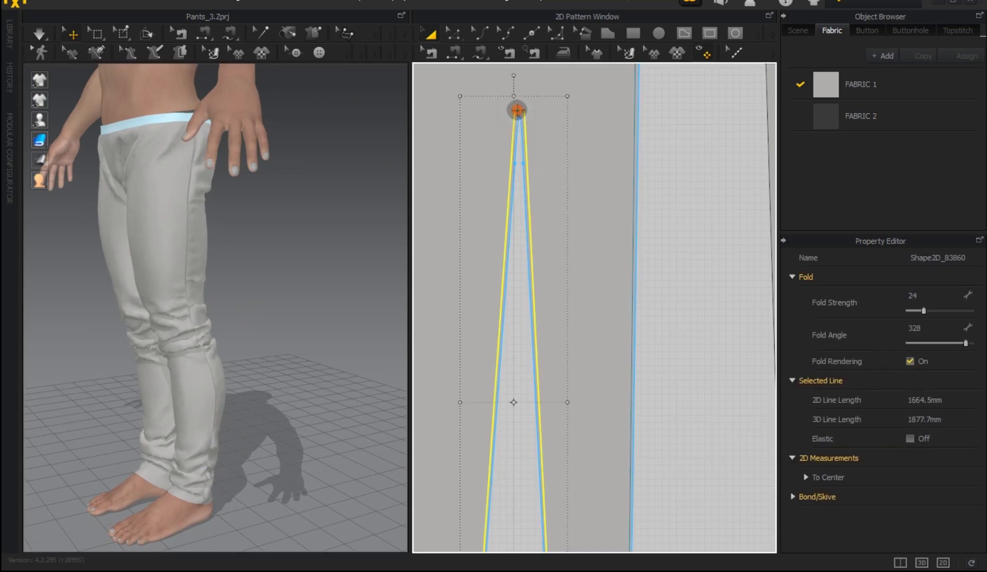
right_click(519, 116)
left_click(553, 163)
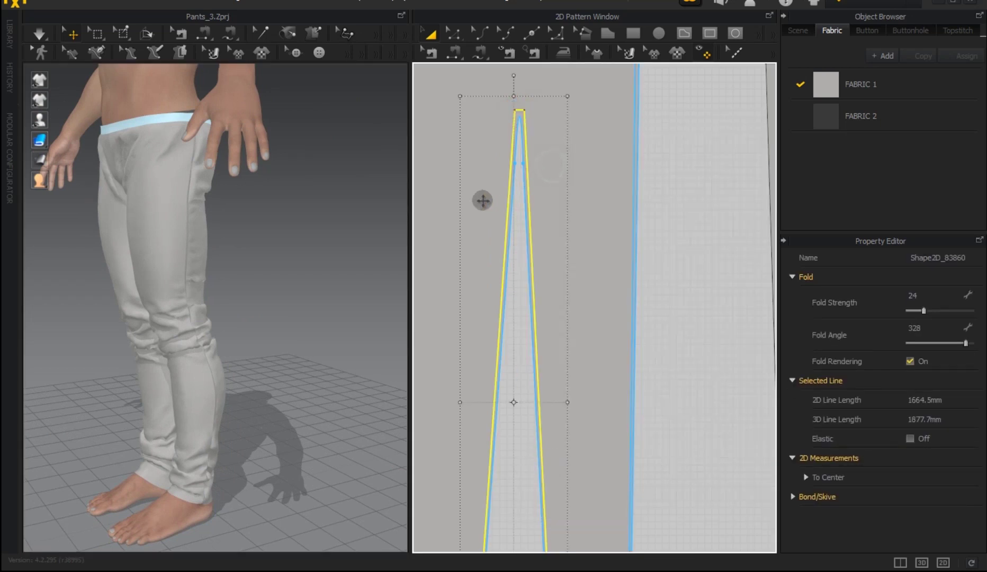
scroll(482, 200, "down", 5)
right_click(681, 236)
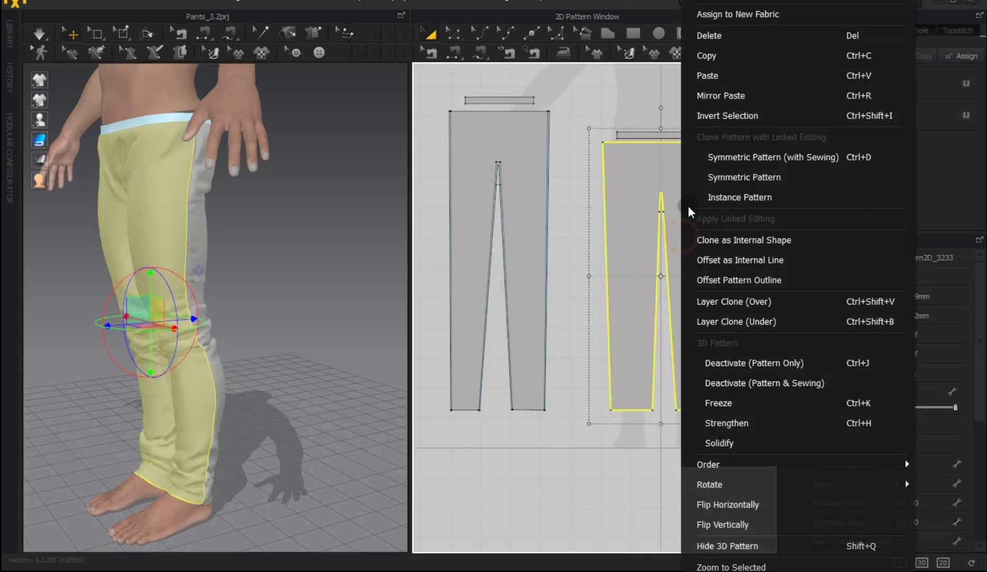
Step: Mirror-paste the fold line into the right leg pattern
left_click(724, 95)
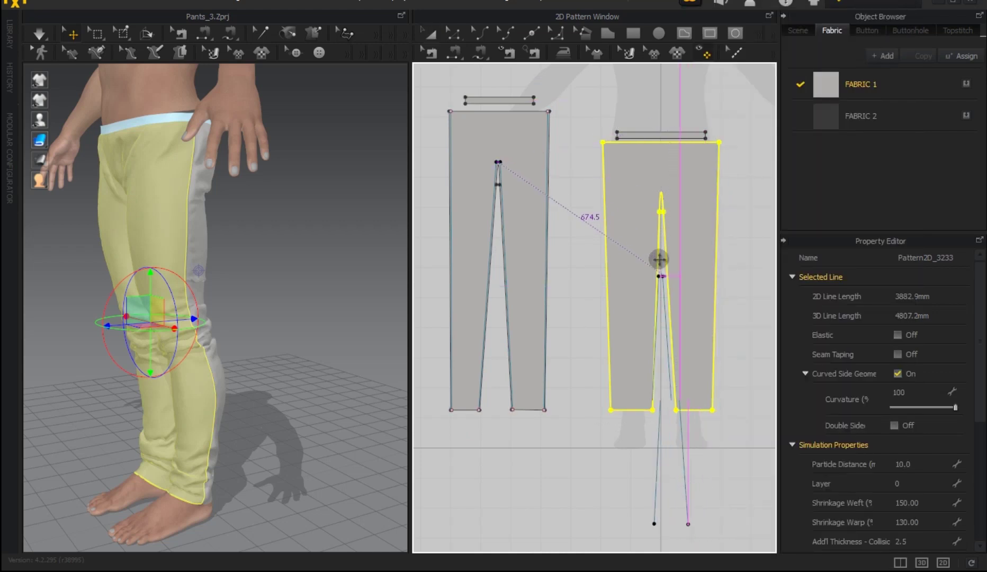
left_click(662, 162)
left_click(662, 184)
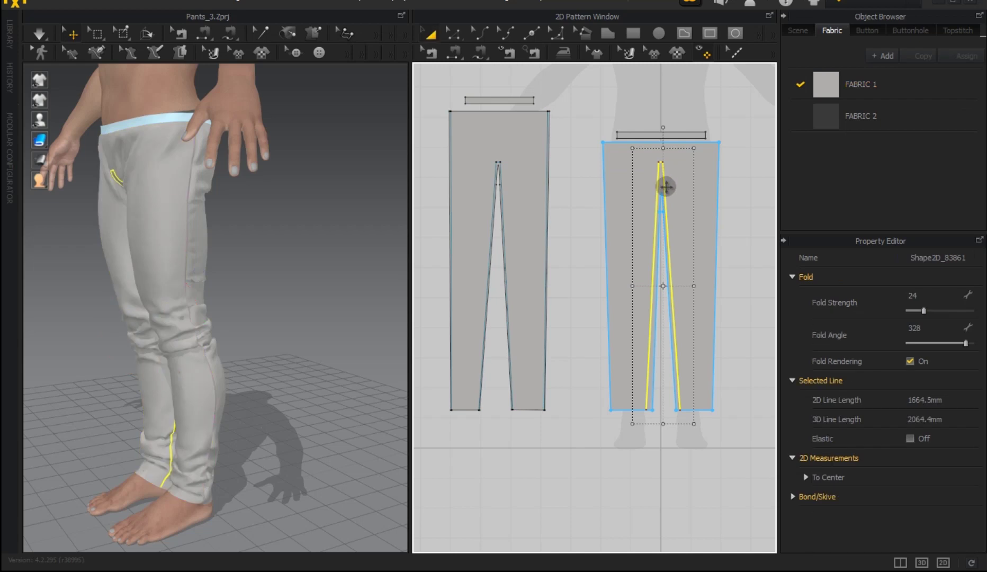
scroll(684, 171, "up", 5)
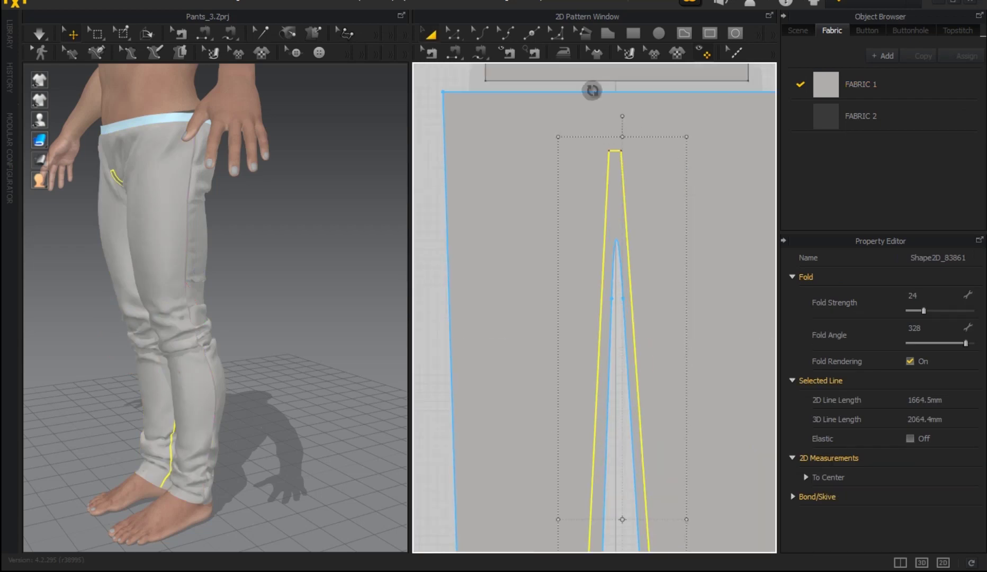
Step: Drag the mirrored line's top segment down onto the right pattern's dart tip
left_click(452, 32)
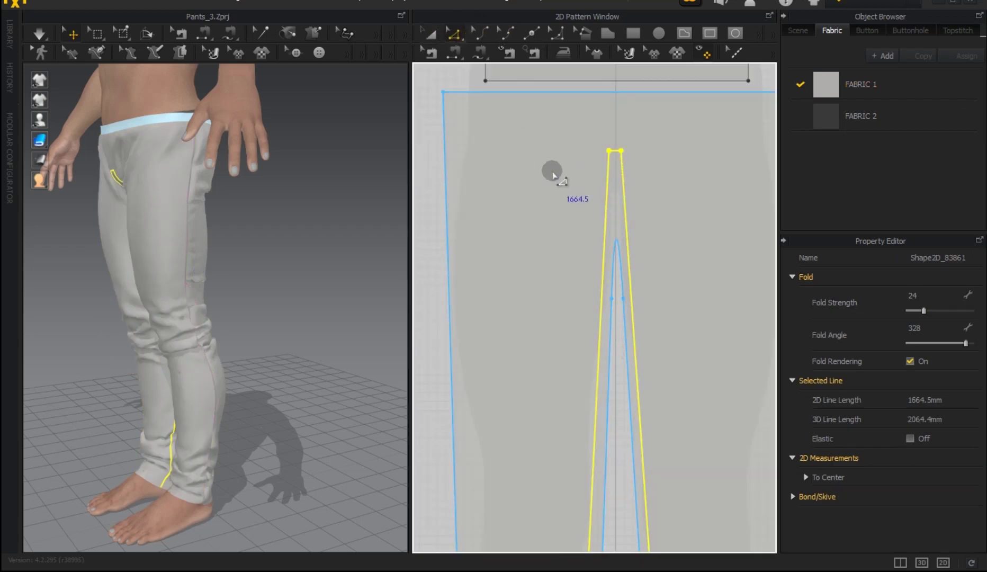
left_click(552, 171)
left_click_drag(615, 153, 616, 231)
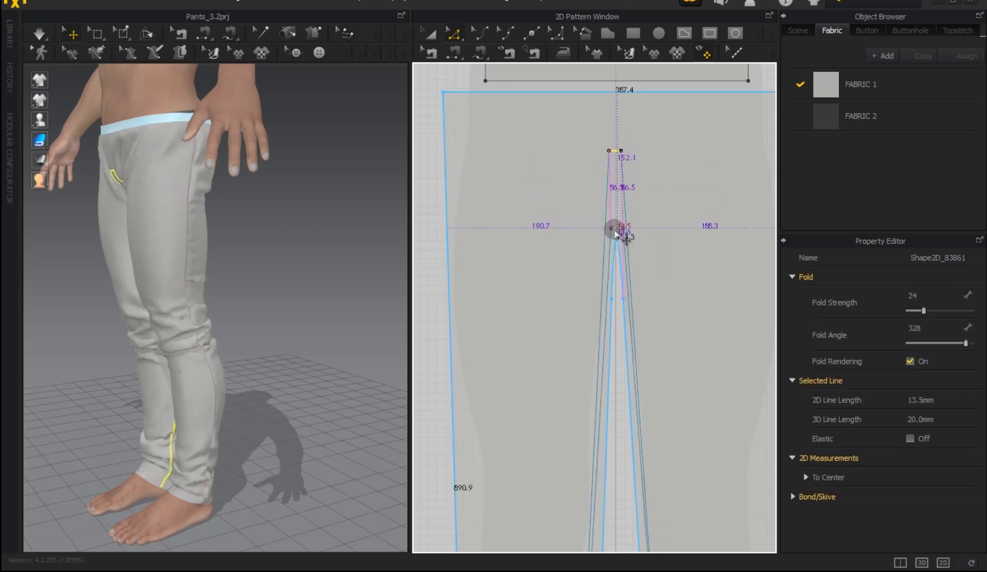
left_click_drag(616, 233, 616, 237)
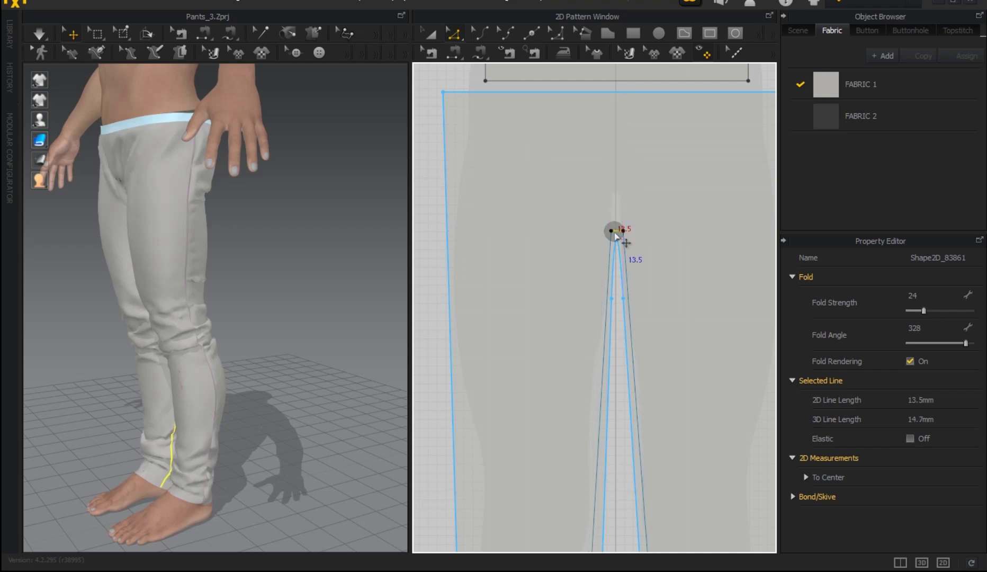
scroll(617, 235, "up", 3)
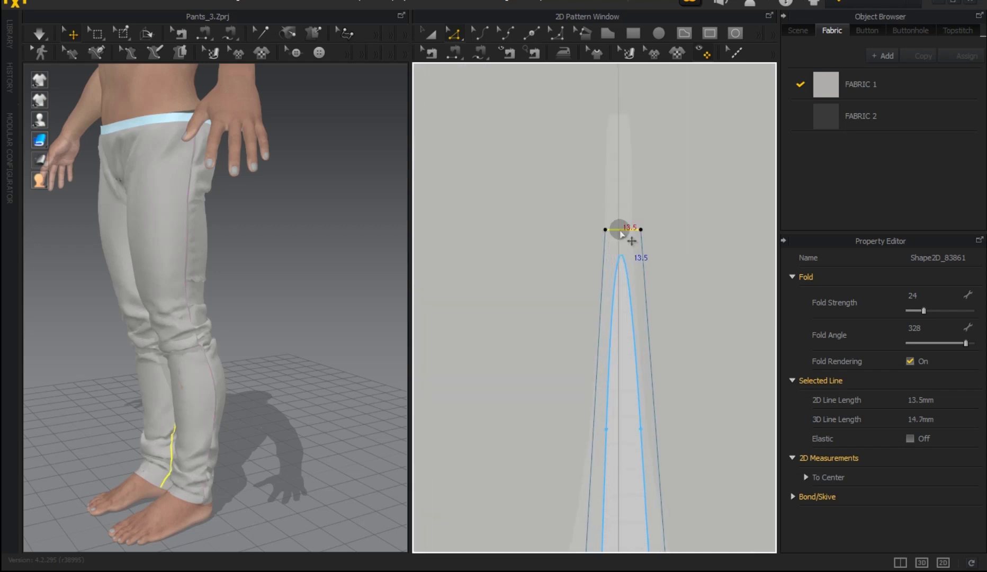
left_click_drag(623, 238, 623, 246)
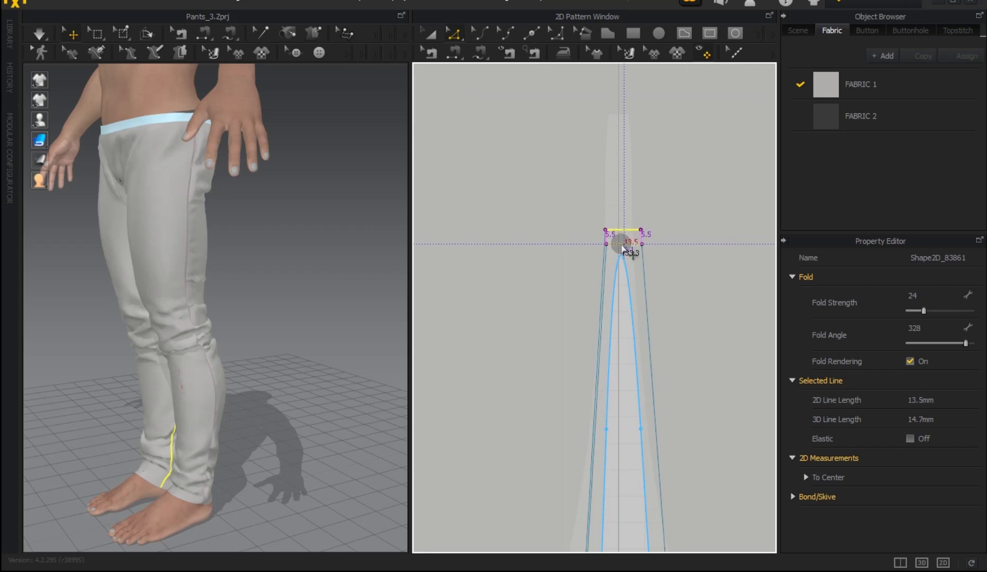
mouse_move(620, 252)
left_mouse_down()
mouse_move(641, 249)
mouse_move(610, 249)
left_mouse_up()
Step: Slide the two inner-leg line ends along the hem edges to reshape the lower legs
scroll(610, 249, "down", 2)
scroll(610, 249, "down", 3)
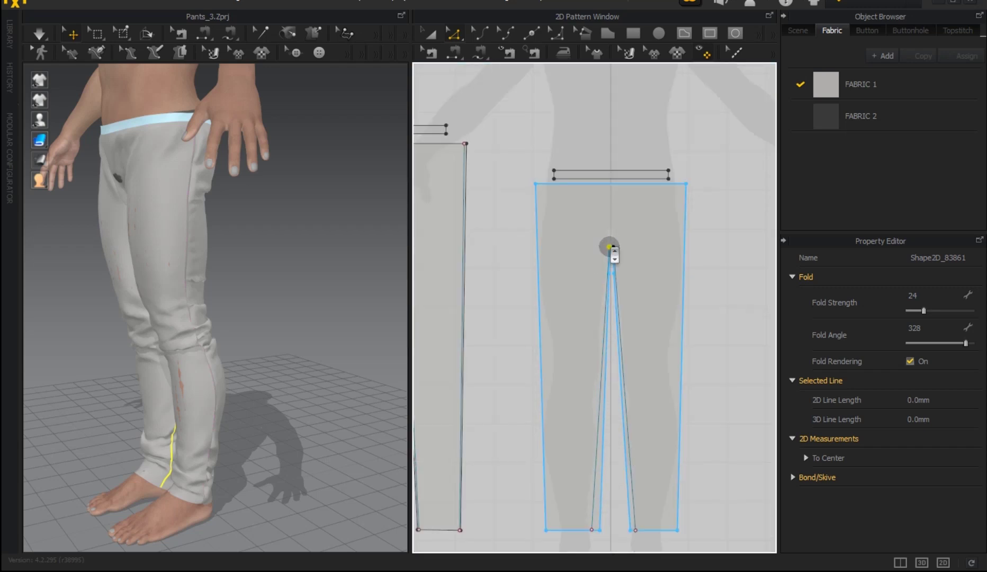
scroll(657, 401, "up", 2)
scroll(560, 397, "up", 3)
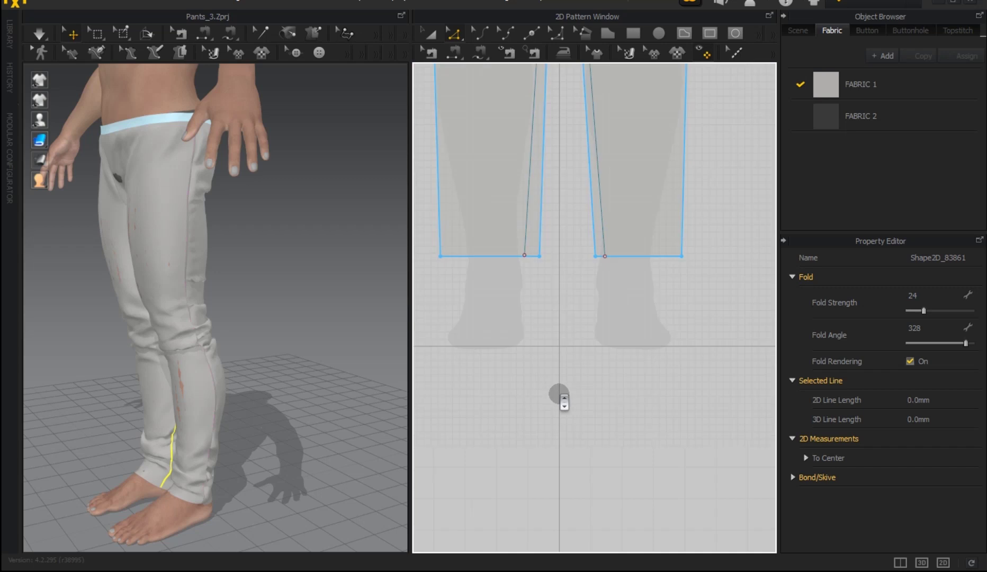
scroll(511, 178, "up", 3)
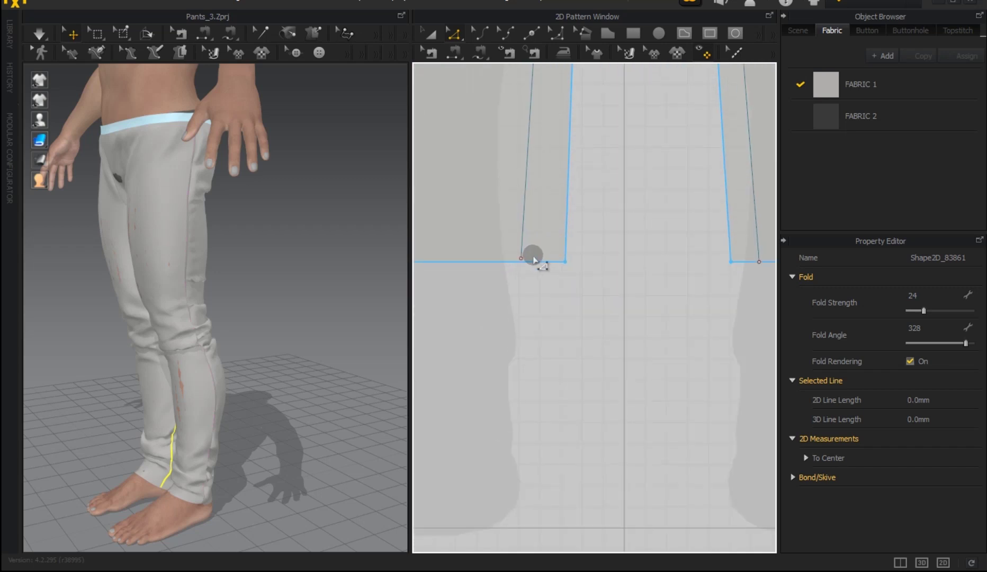
left_click_drag(522, 259, 541, 261)
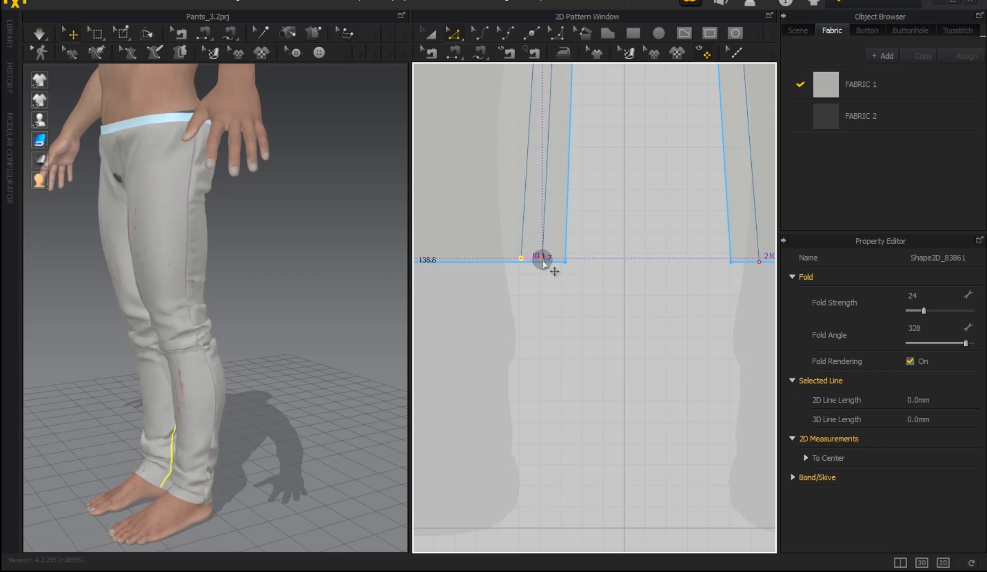
left_click_drag(540, 260, 546, 262)
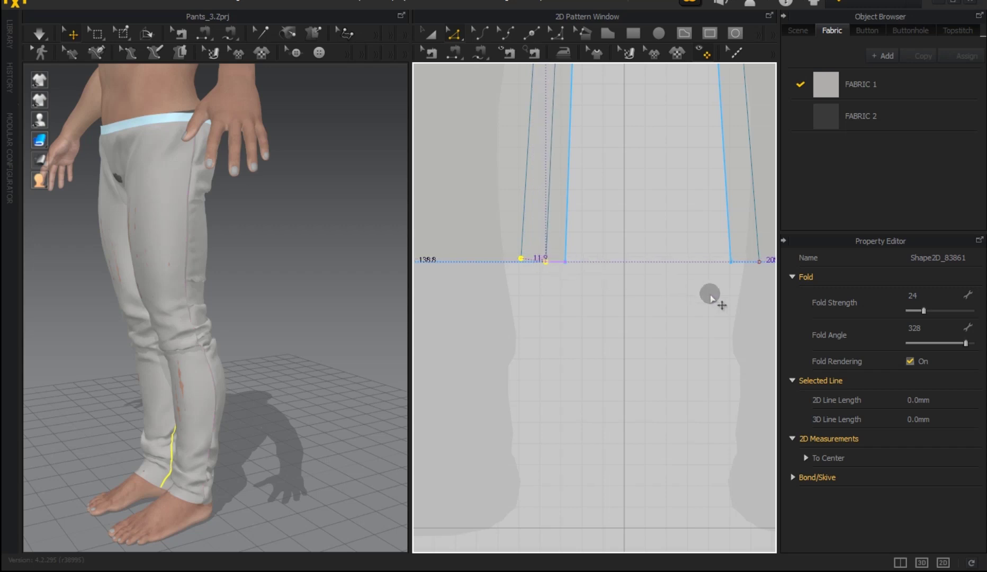
left_click_drag(756, 261, 742, 262)
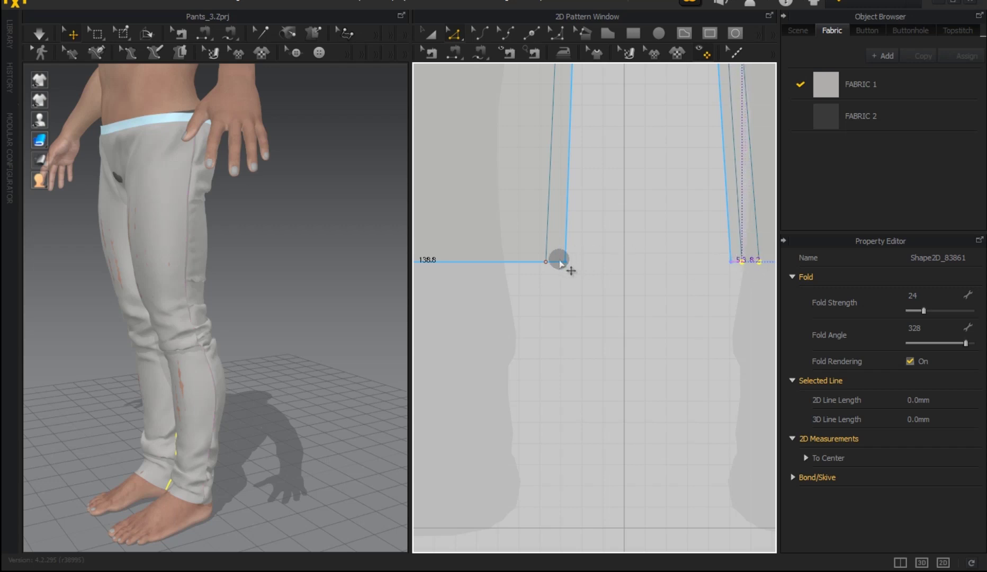
scroll(594, 377, "down", 3)
scroll(594, 379, "down", 1)
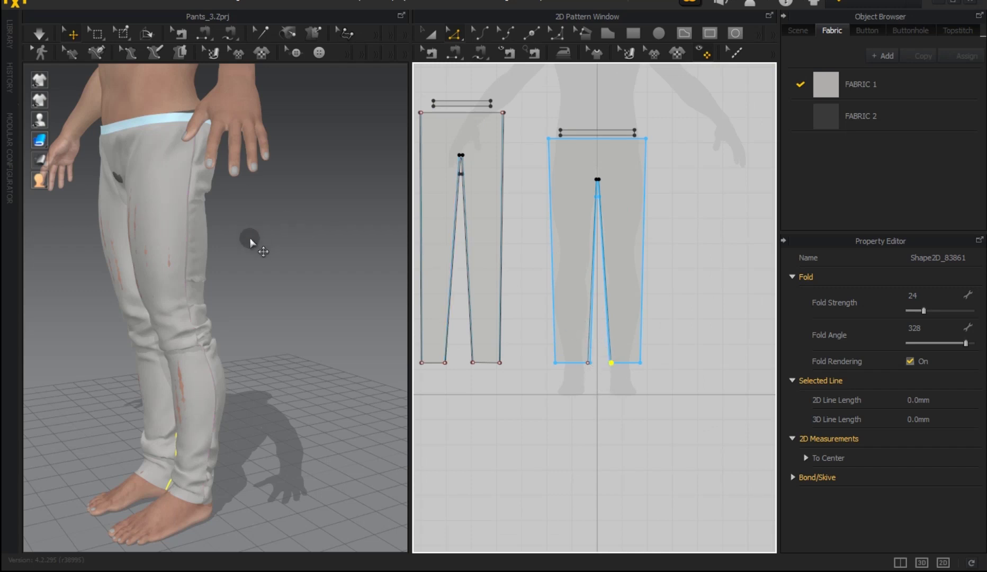
scroll(275, 286, "up", 3)
Step: Simulate the pants so they settle on the avatar, then stop the simulation
mouse_move(287, 280)
right_mouse_down()
mouse_move(375, 236)
mouse_move(348, 282)
right_mouse_up()
middle_click_drag(348, 282, 337, 291)
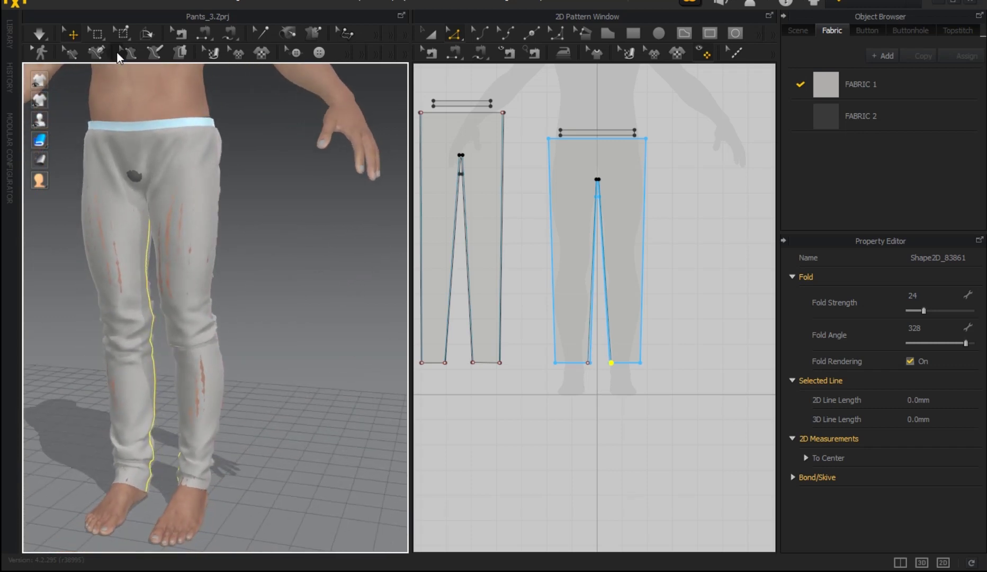
left_click(40, 35)
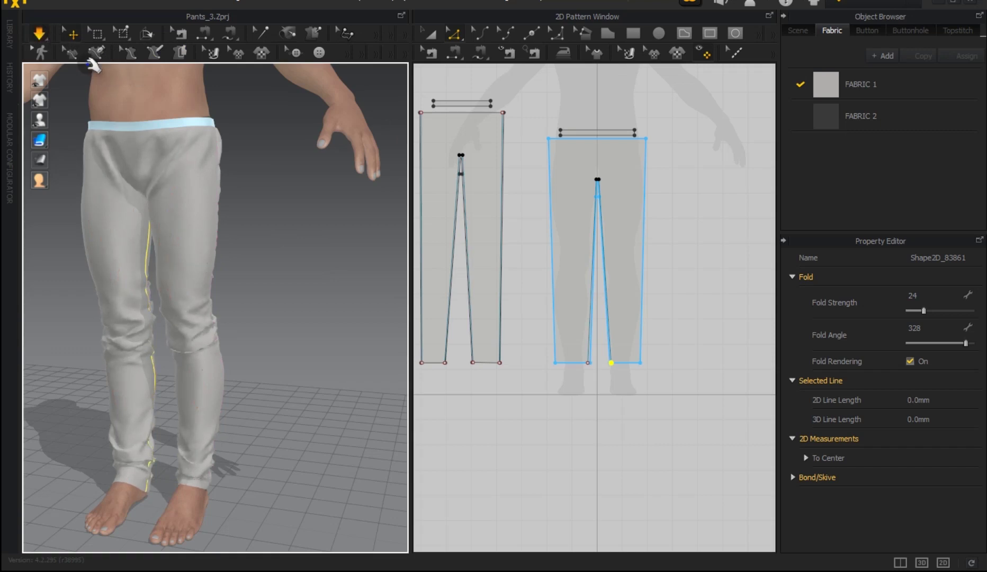
left_click(38, 35)
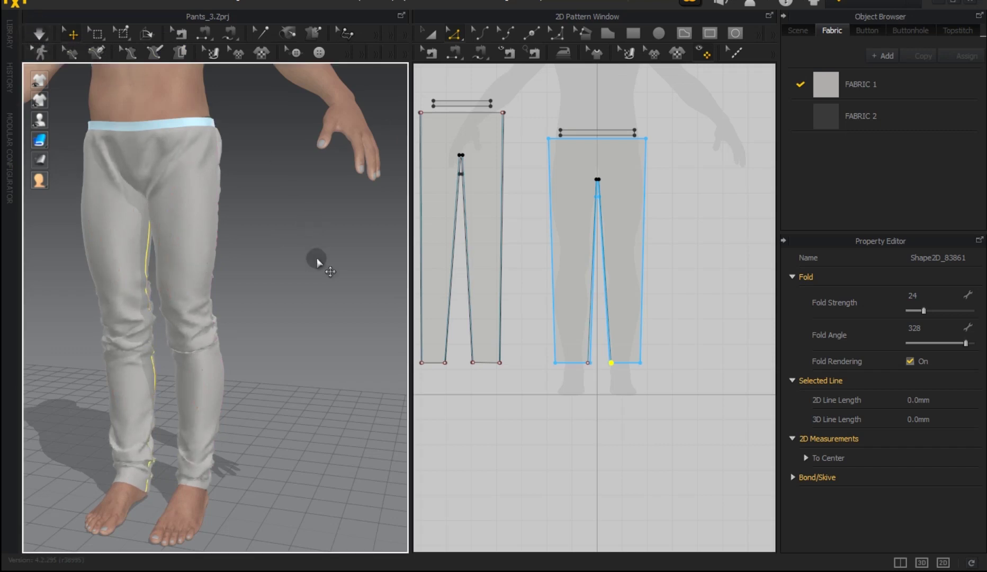
scroll(309, 247, "up", 3)
mouse_move(286, 209)
right_mouse_down()
mouse_move(209, 203)
mouse_move(319, 221)
right_mouse_up()
right_click_drag(555, 247, 566, 298)
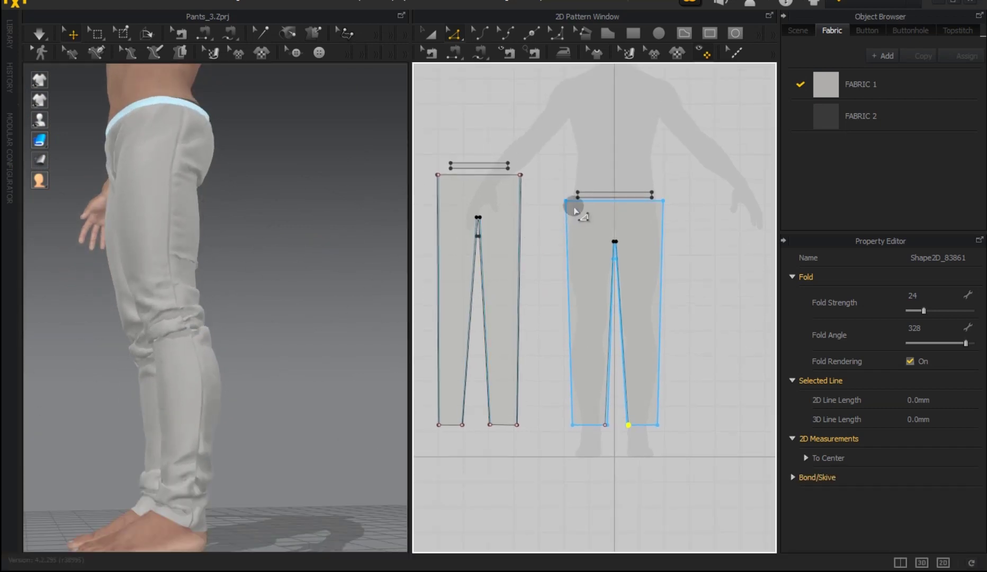
scroll(593, 200, "up", 3)
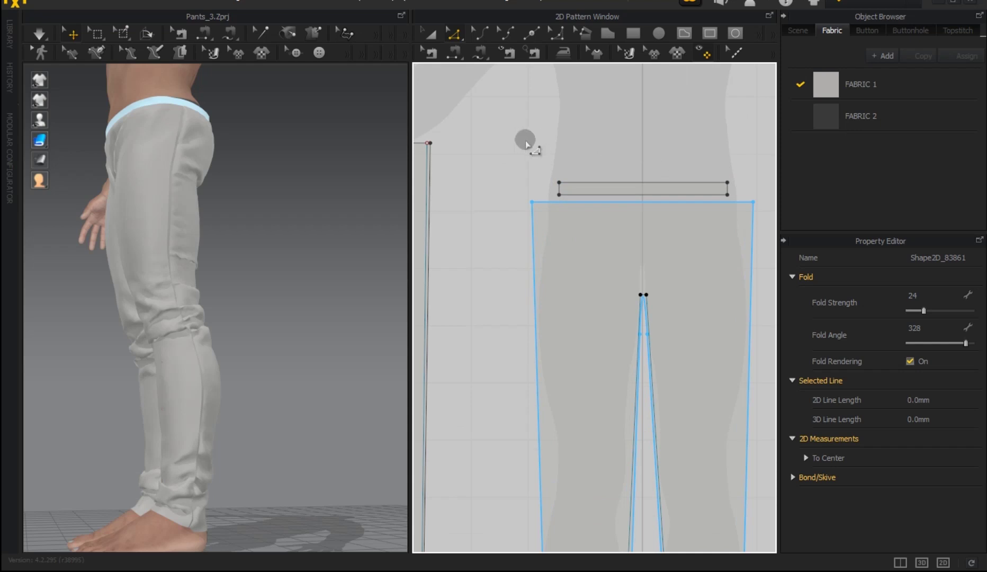
Step: Draw a 386.7 mm internal line along the right pattern's top edge
left_click(680, 34)
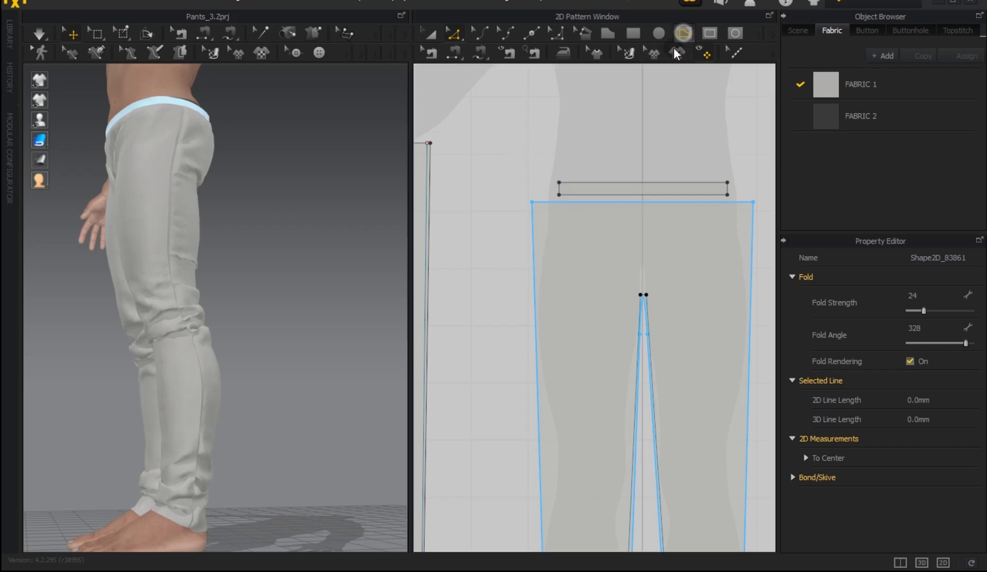
left_click(533, 208)
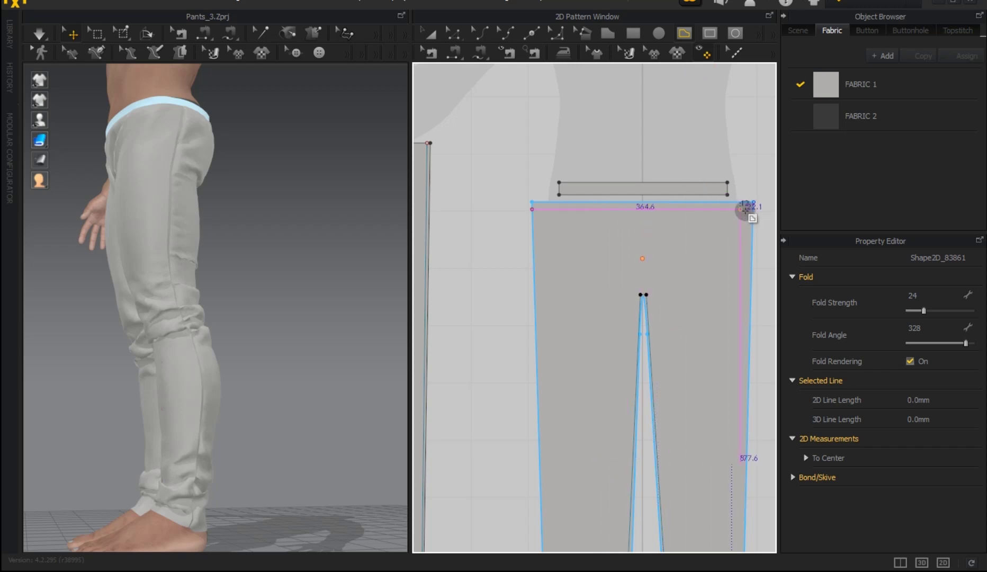
double_click(753, 209)
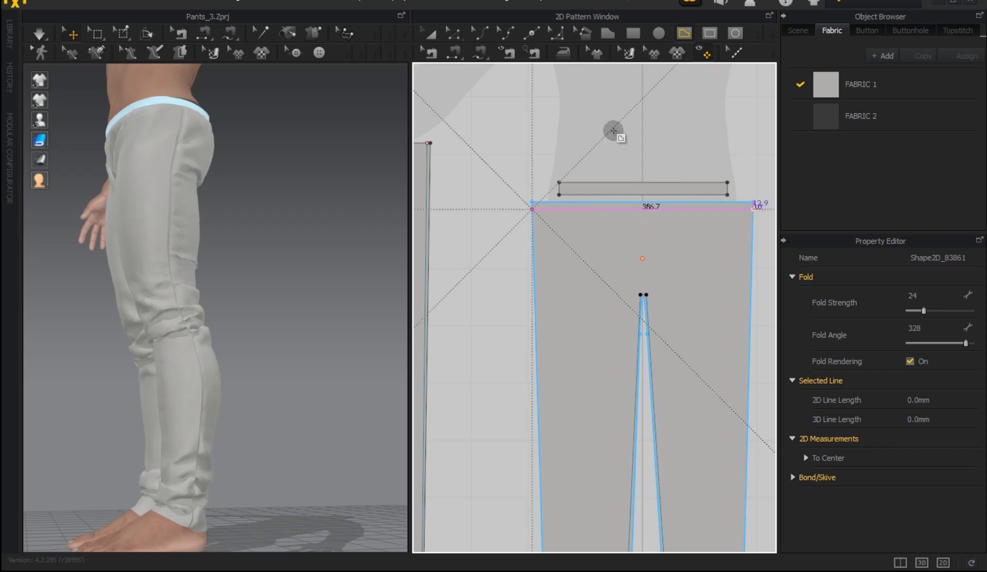
right_click_drag(263, 152, 237, 164)
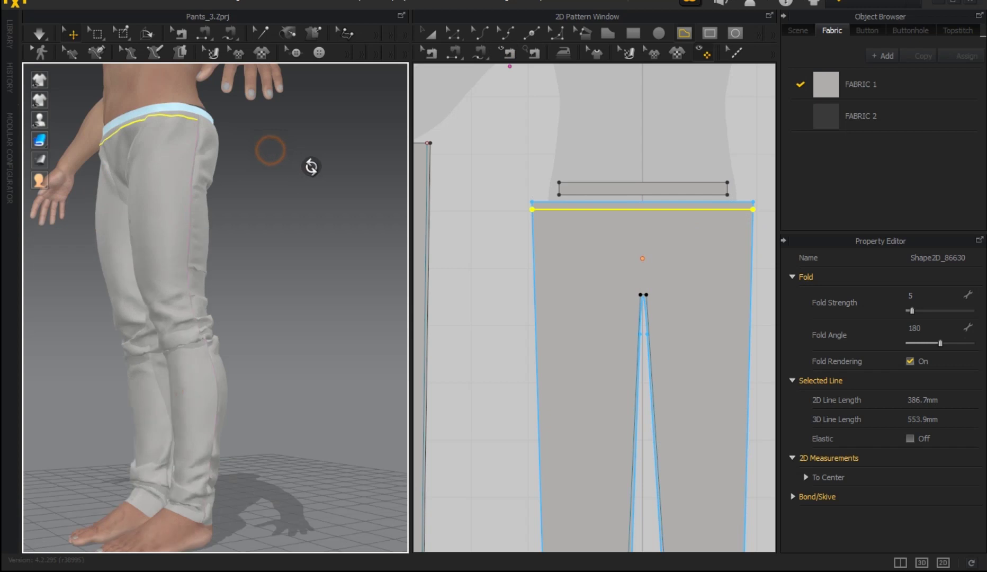
Step: Move the new waistline line up slightly
scroll(237, 164, "up", 2)
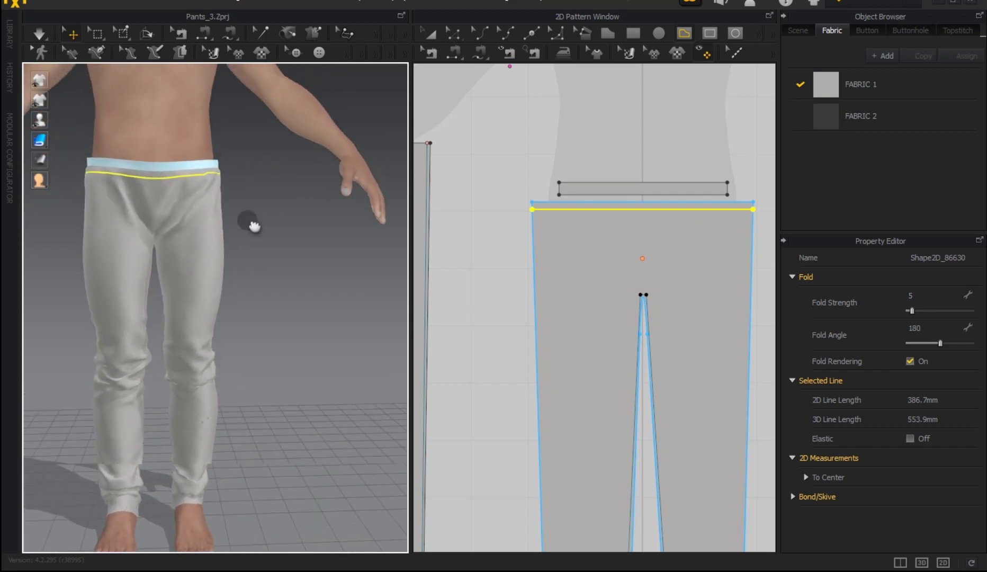
scroll(249, 219, "up", 3)
scroll(177, 210, "up", 3)
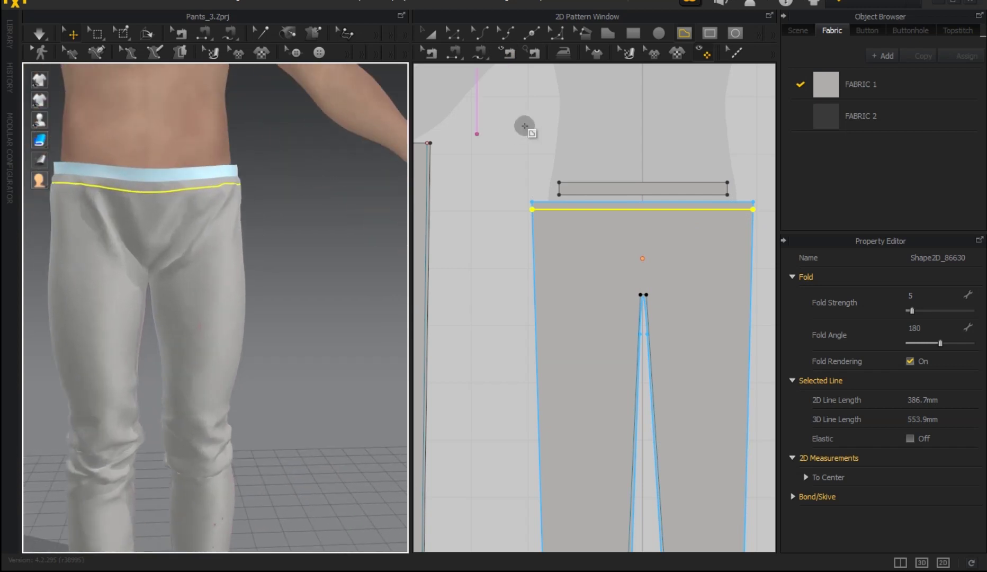
left_click(431, 34)
left_click(581, 198)
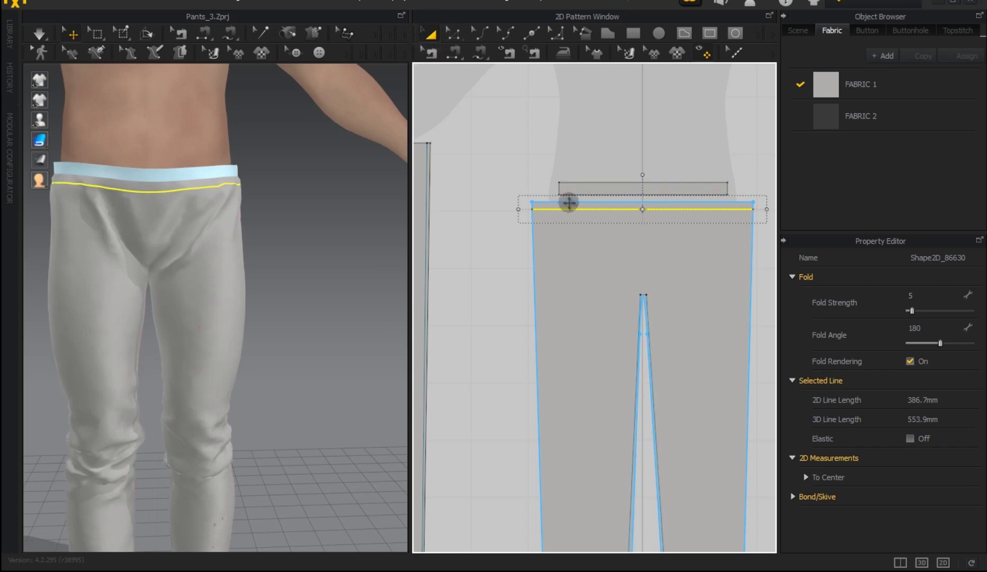
scroll(566, 202, "up", 5)
left_click_drag(536, 222, 534, 210)
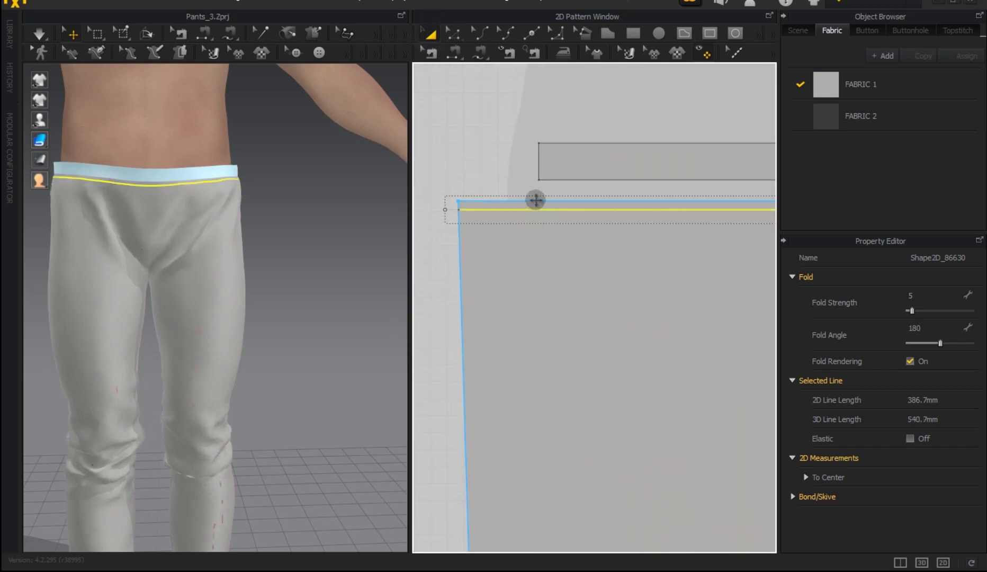
Step: Give the waistline fold angle 360 and strength 67, then re-simulate
scroll(536, 199, "down", 5)
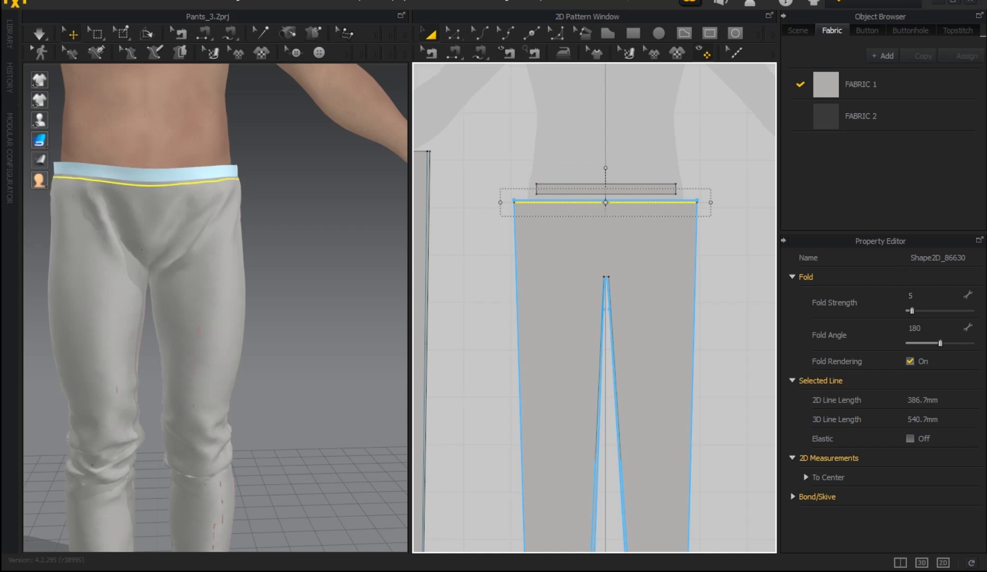
left_click_drag(939, 342, 942, 342)
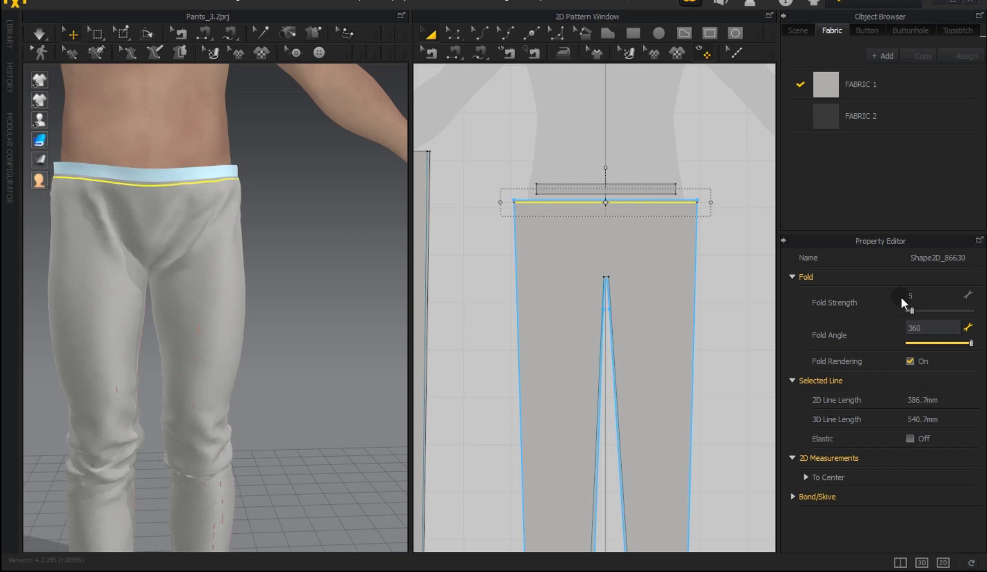
left_click_drag(912, 310, 951, 311)
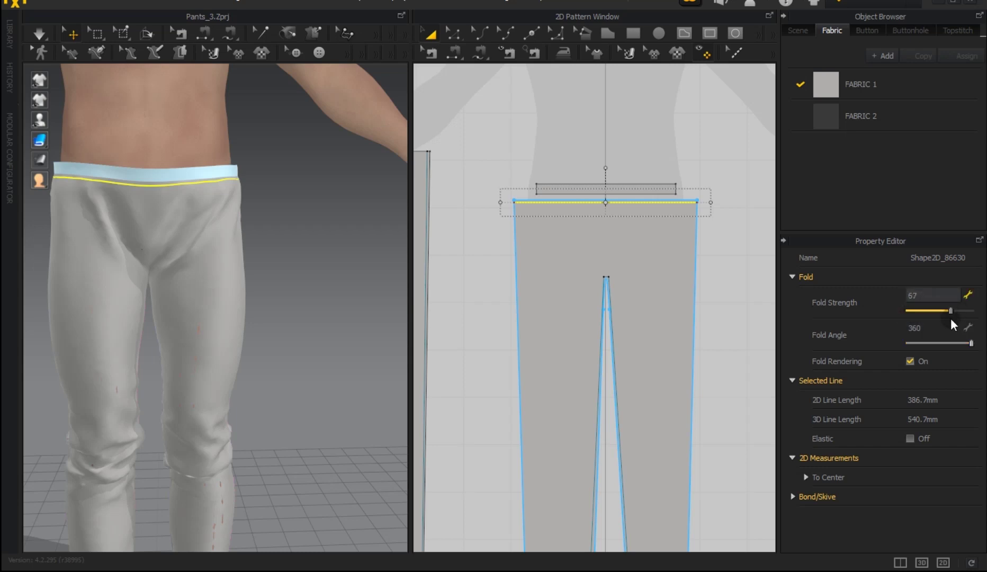
left_click(41, 34)
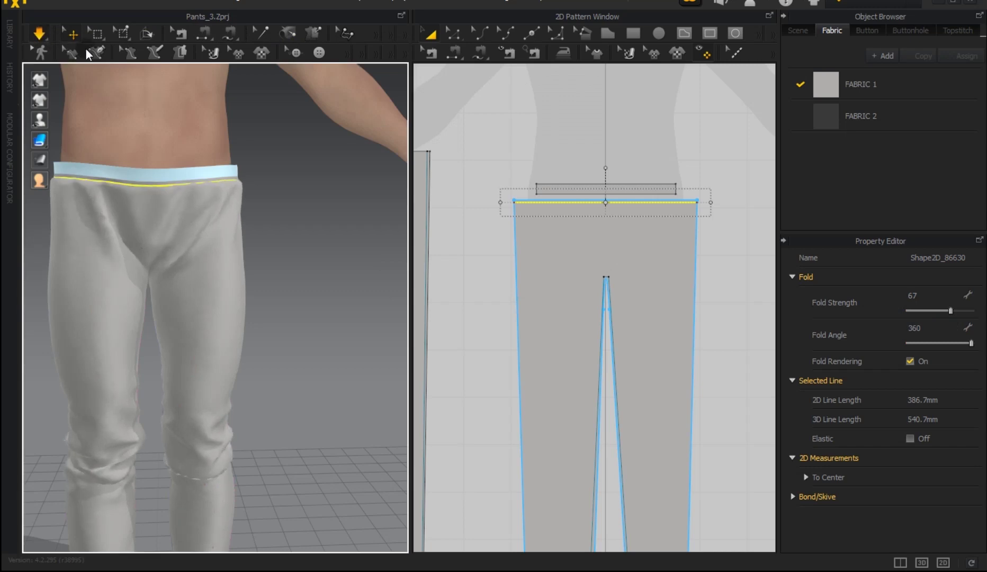
left_click(334, 259)
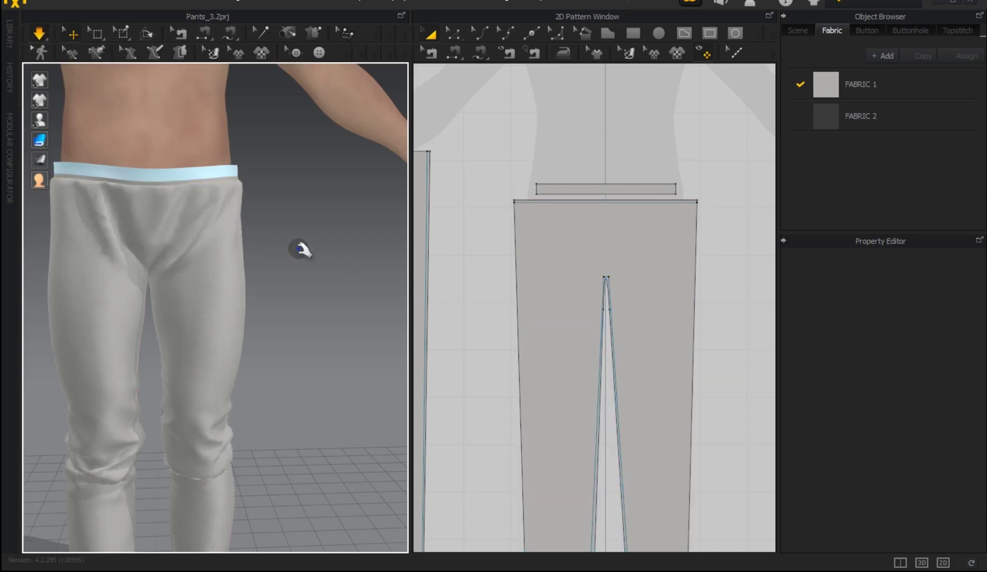
Step: Reselect the waistline fold and lower its fold angle
mouse_move(298, 249)
right_mouse_down()
mouse_move(363, 256)
mouse_move(392, 266)
mouse_move(395, 279)
right_mouse_up()
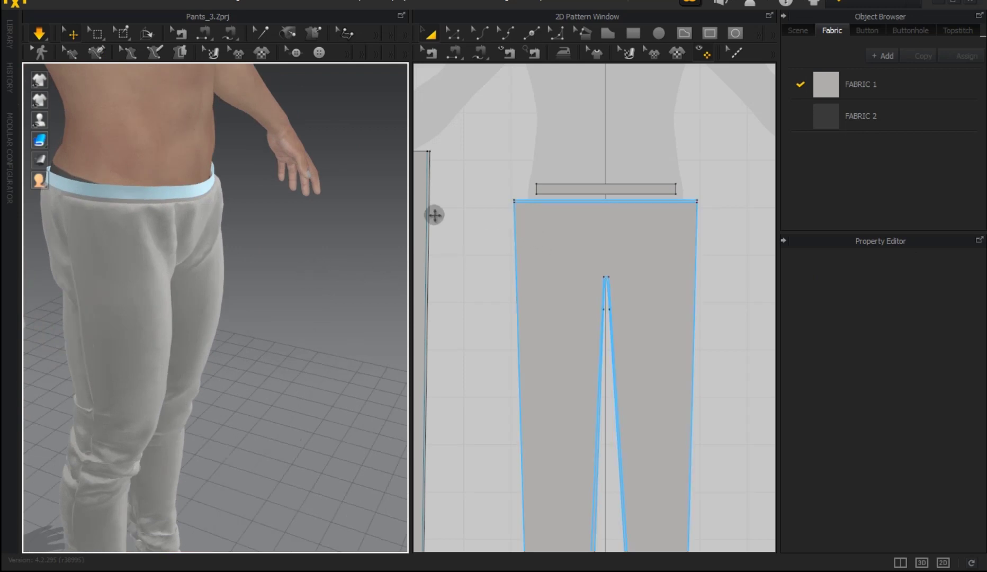
left_click(580, 202)
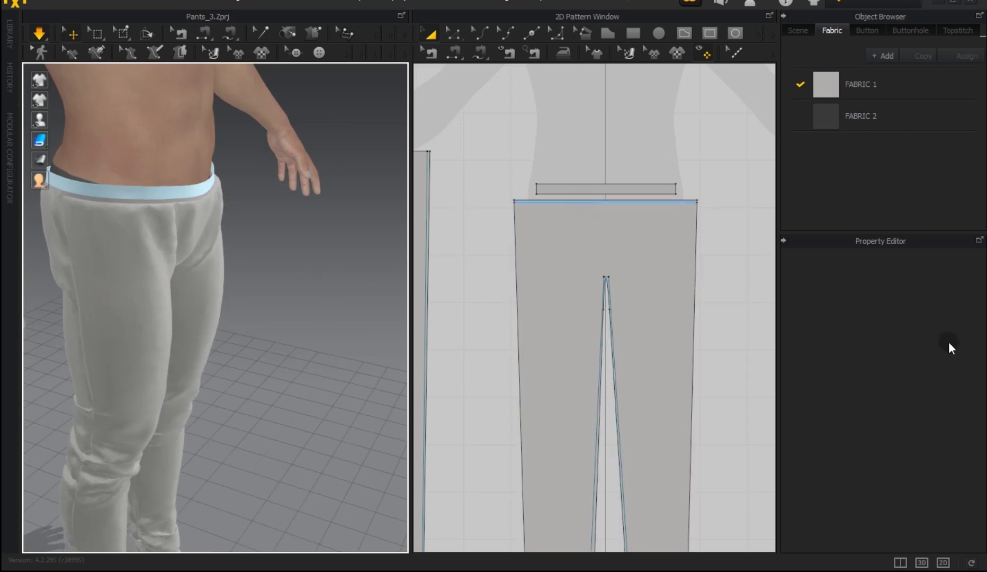
left_click_drag(968, 343, 927, 345)
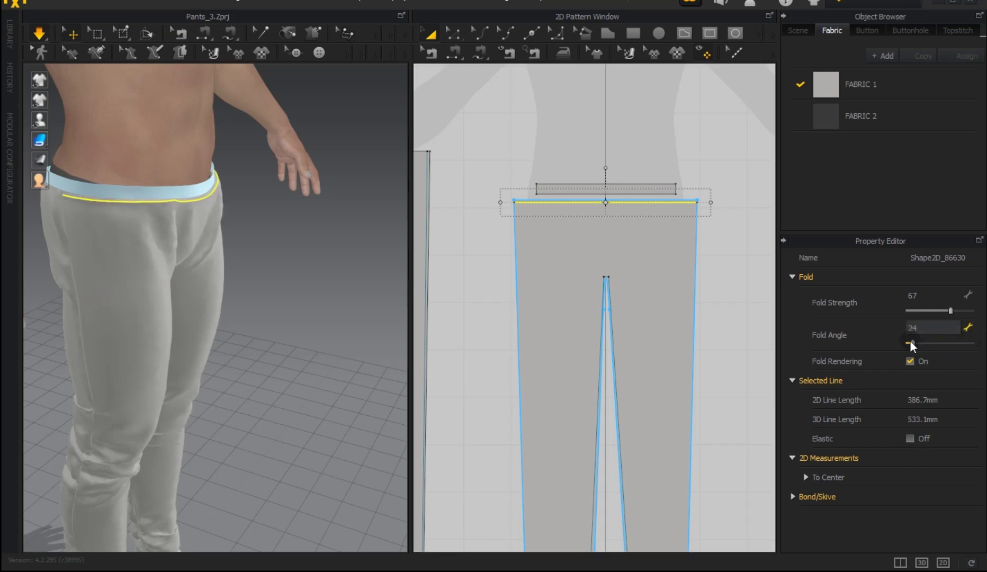
left_click(322, 282)
mouse_move(322, 287)
right_mouse_down()
mouse_move(248, 274)
mouse_move(324, 268)
right_mouse_up()
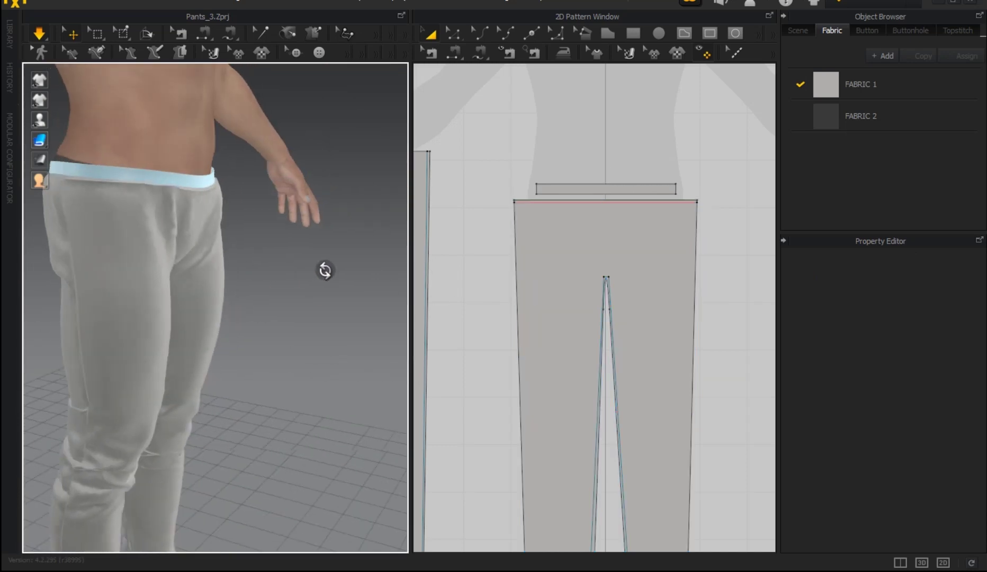
Step: Set the waistband fold to strength 23 and angle 245, then stop simulating
left_click(587, 202)
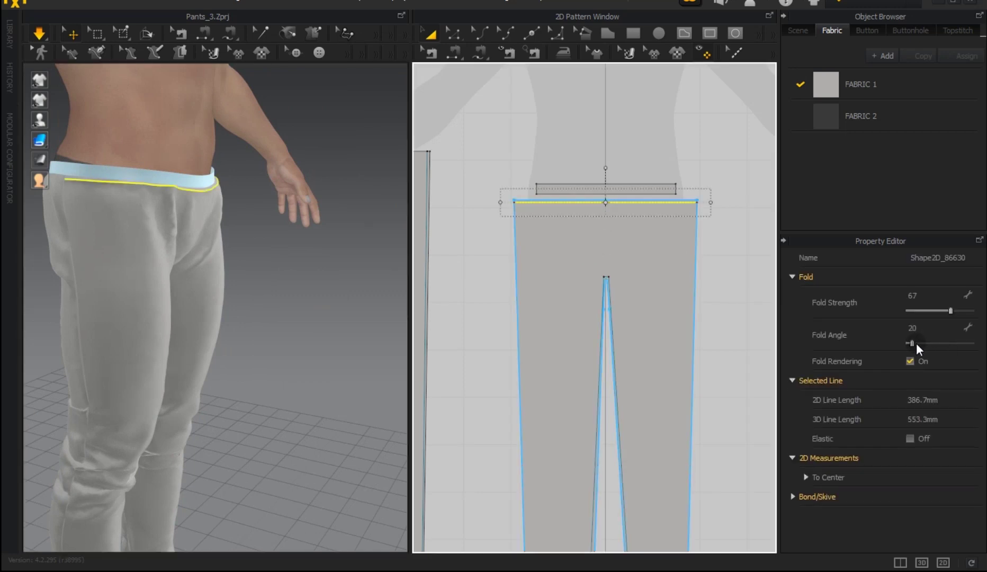
mouse_move(912, 343)
left_mouse_down()
mouse_move(957, 343)
mouse_move(934, 312)
left_mouse_up()
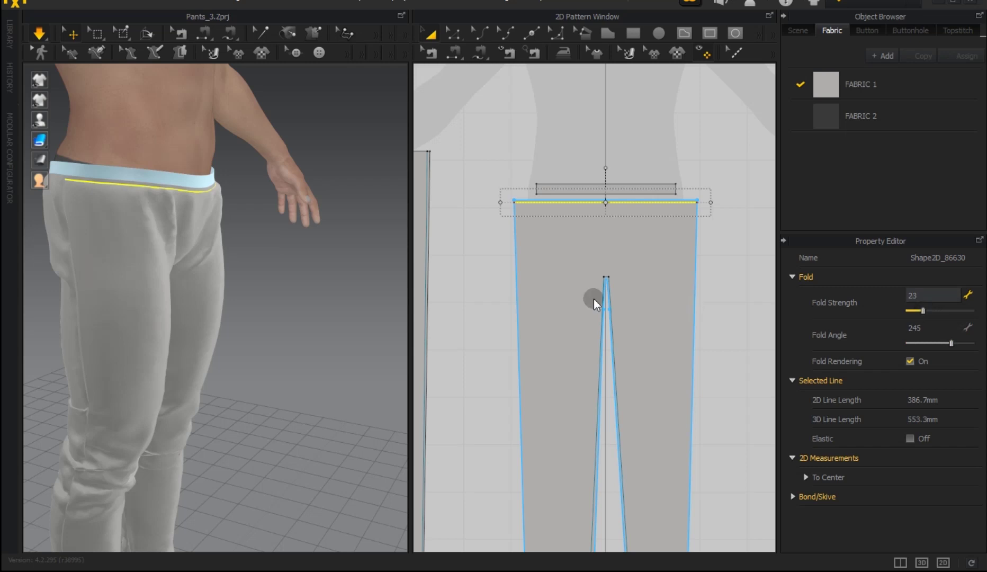
left_click(498, 288)
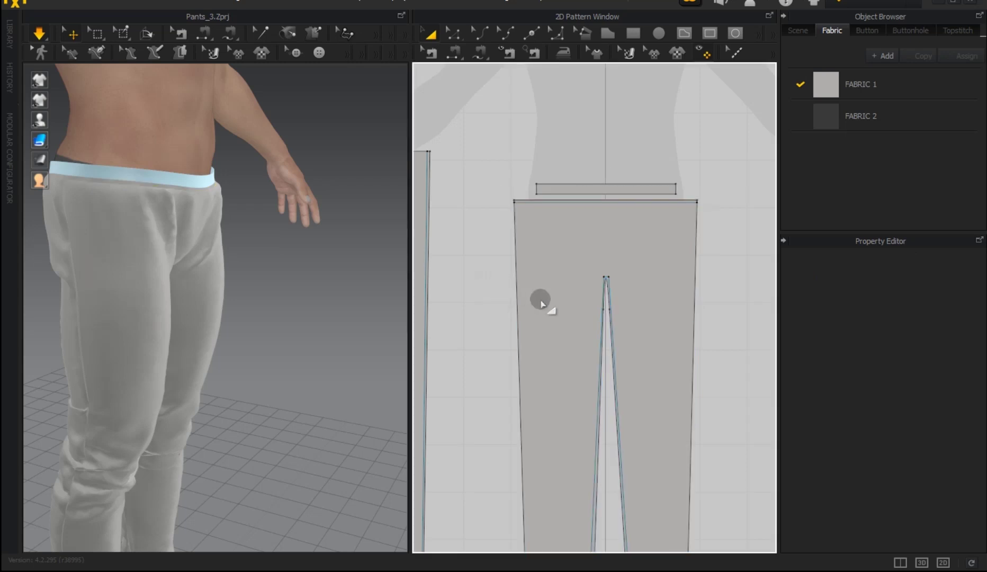
right_click_drag(251, 280, 230, 279)
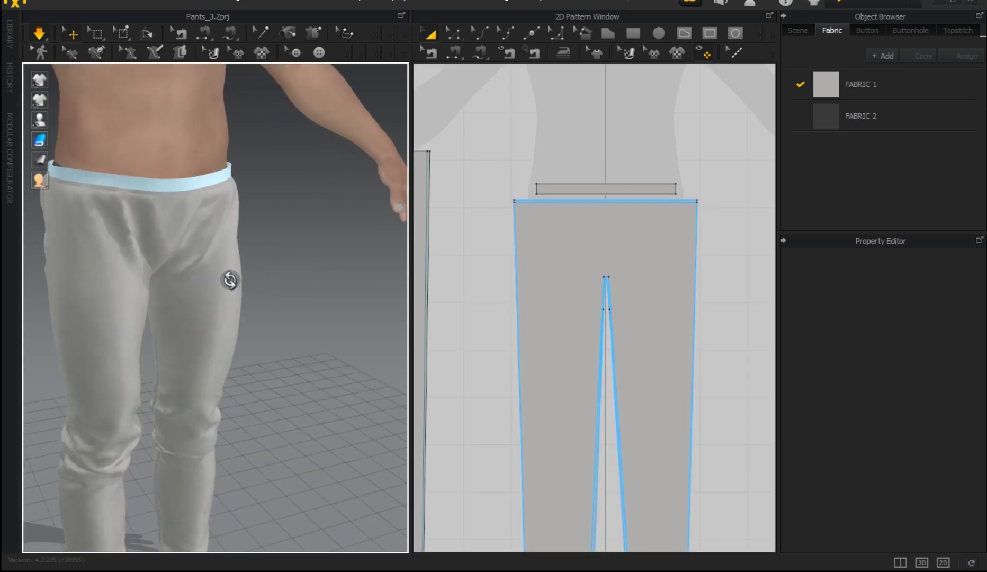
left_click(46, 34)
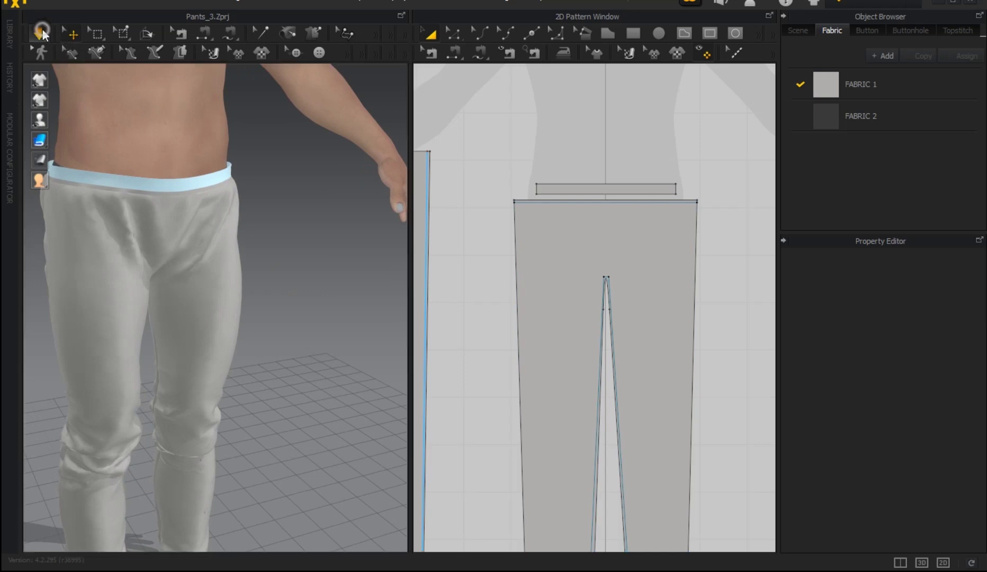
middle_click_drag(289, 295, 240, 296)
mouse_move(238, 294)
right_mouse_down()
mouse_move(456, 271)
mouse_move(452, 261)
mouse_move(264, 242)
mouse_move(166, 247)
mouse_move(165, 271)
mouse_move(192, 295)
mouse_move(242, 299)
mouse_move(165, 288)
right_mouse_up()
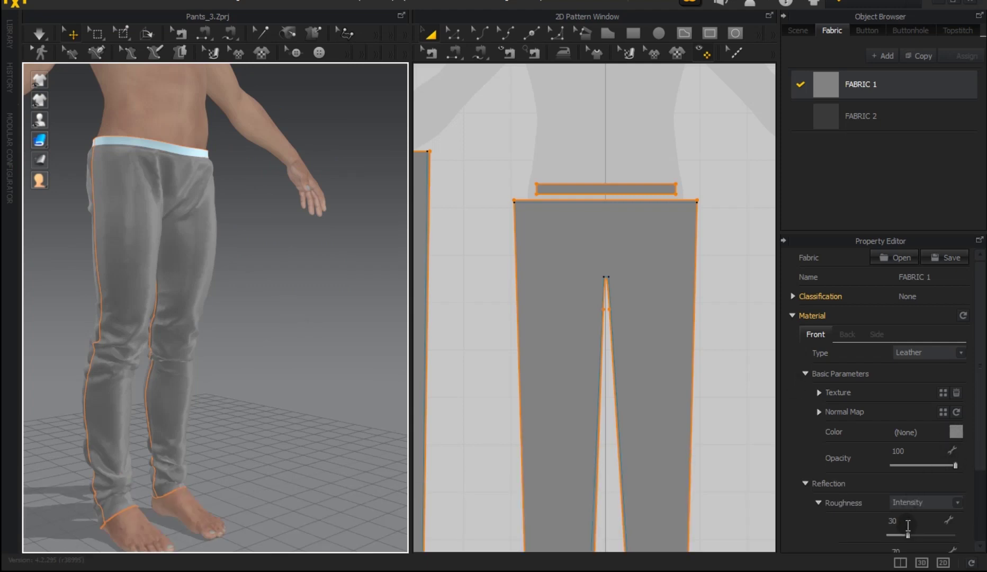
Step: Raise FABRIC 1's leather roughness from 30 to 36 and deselect
left_click_drag(907, 537, 913, 536)
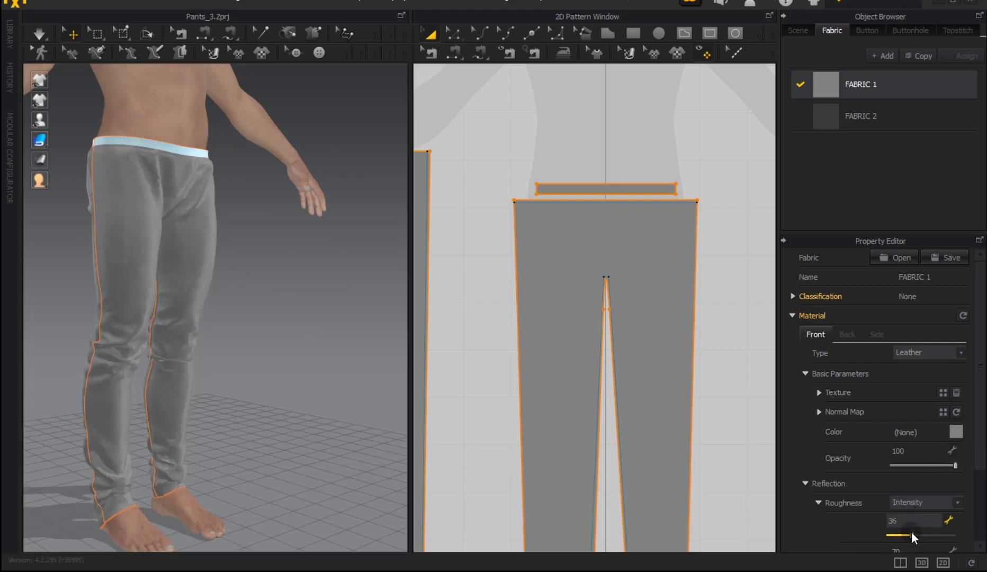
left_click(284, 357)
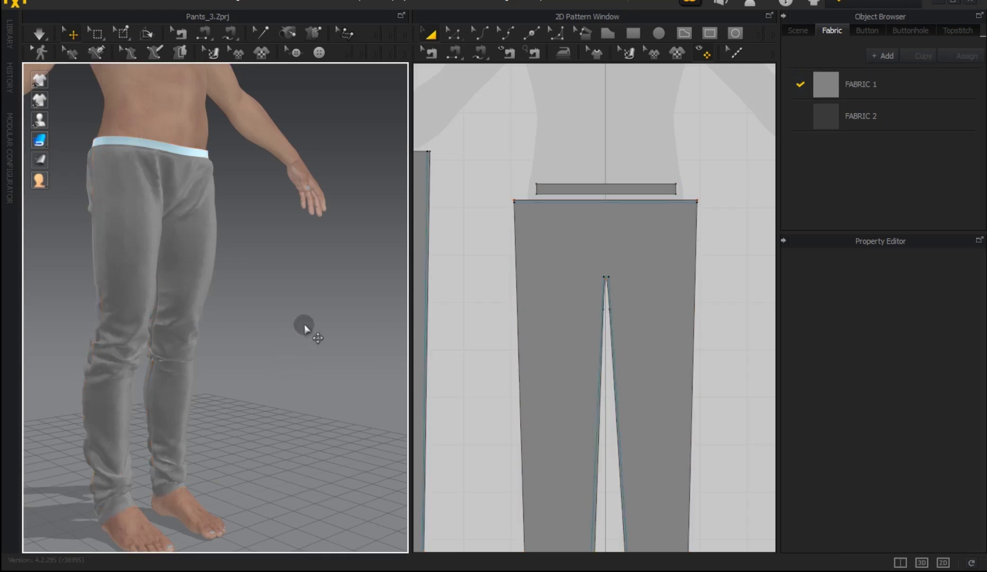
mouse_move(309, 306)
right_mouse_down()
mouse_move(270, 315)
mouse_move(278, 321)
right_mouse_up()
Step: Start the pocket outline on the front piece's side edge below the waistband
scroll(524, 238, "up", 3)
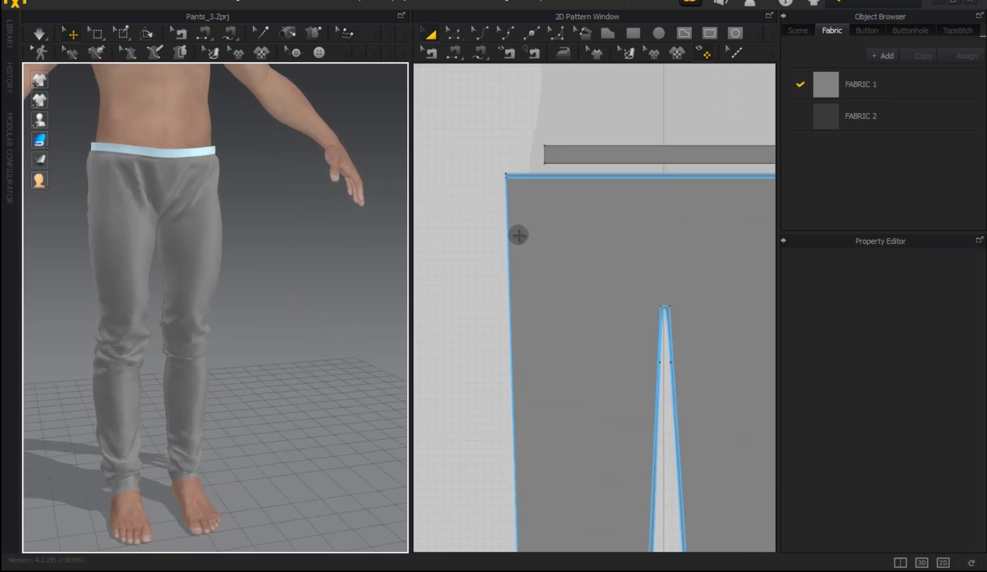
right_click_drag(518, 235, 546, 242)
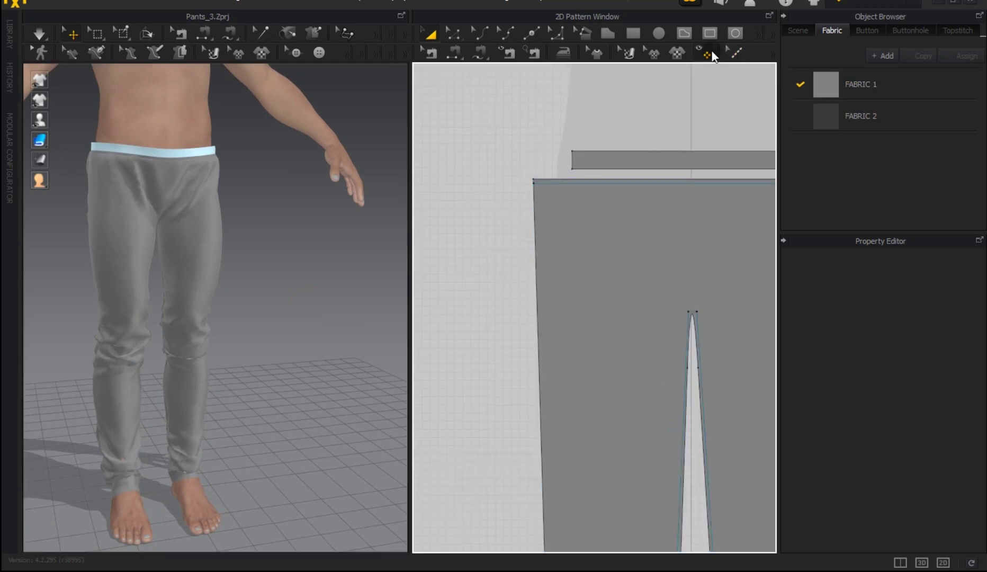
left_click(683, 33)
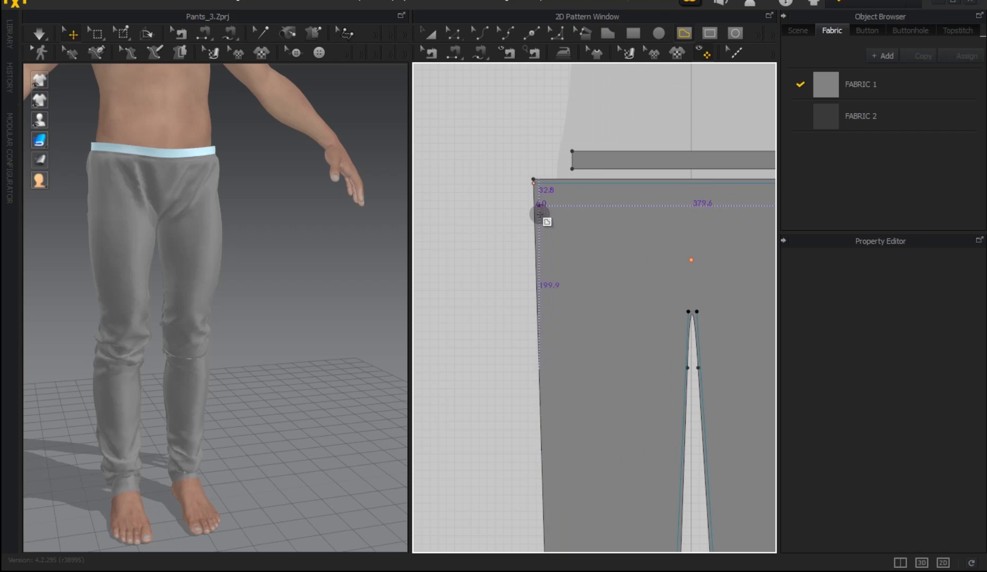
left_click(540, 311)
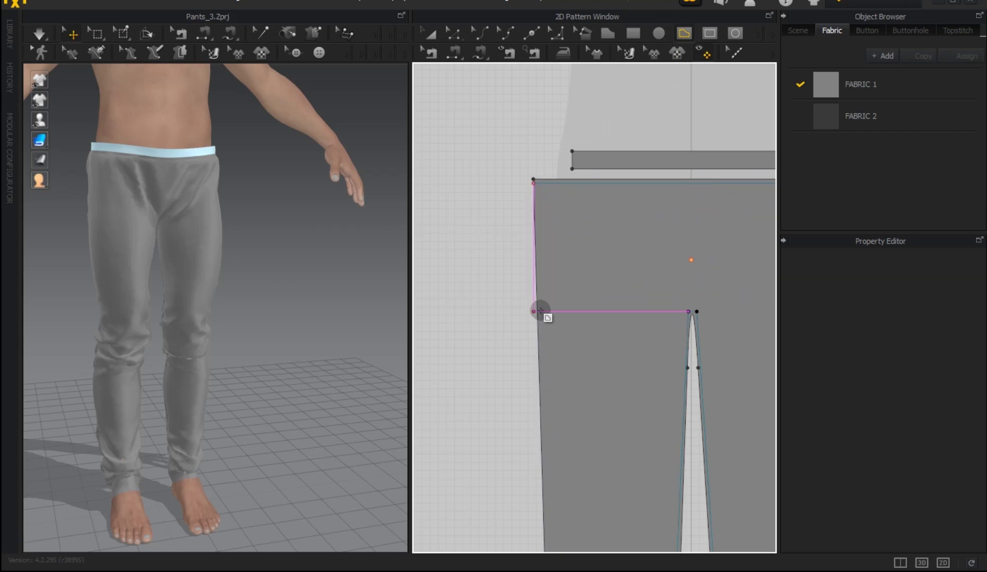
scroll(543, 314, "up", 2)
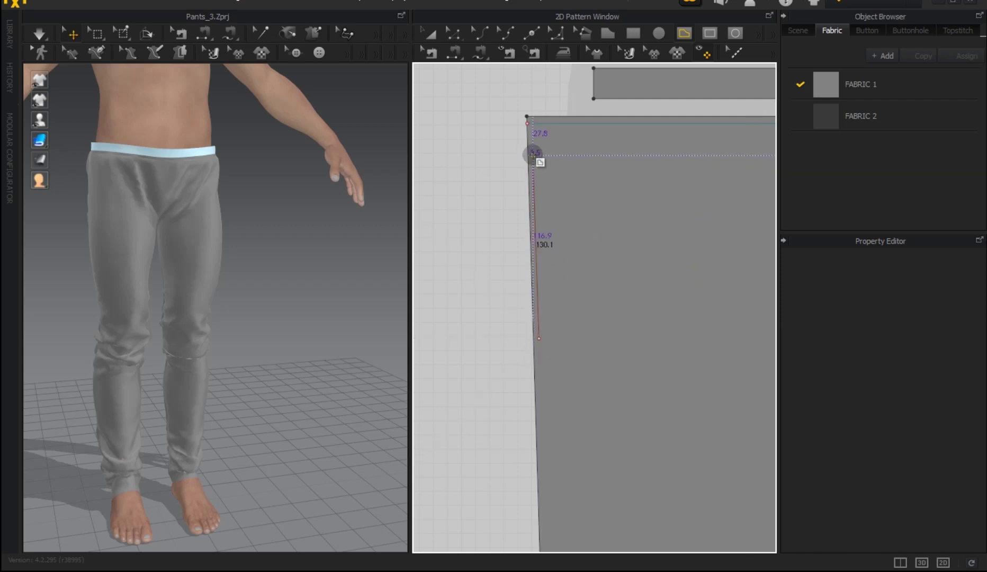
left_click(533, 153)
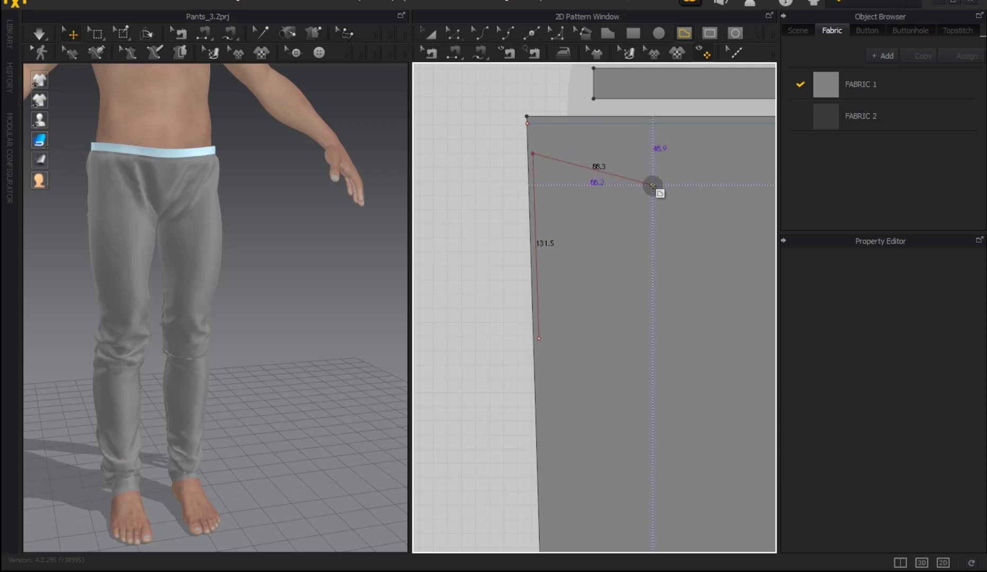
Step: Place the pocket's remaining corners and close the 658.6 mm outline
left_click(670, 223)
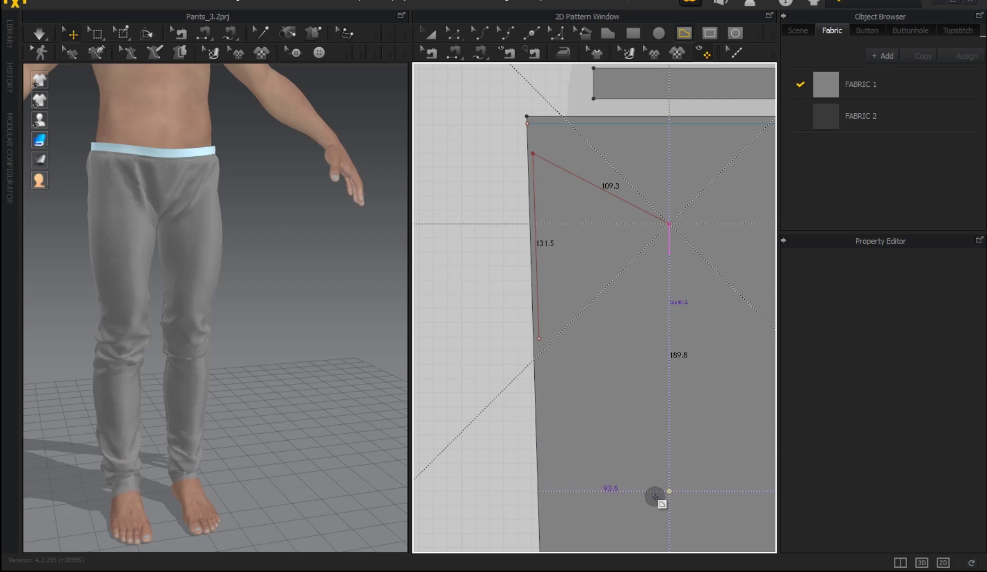
left_click(643, 510)
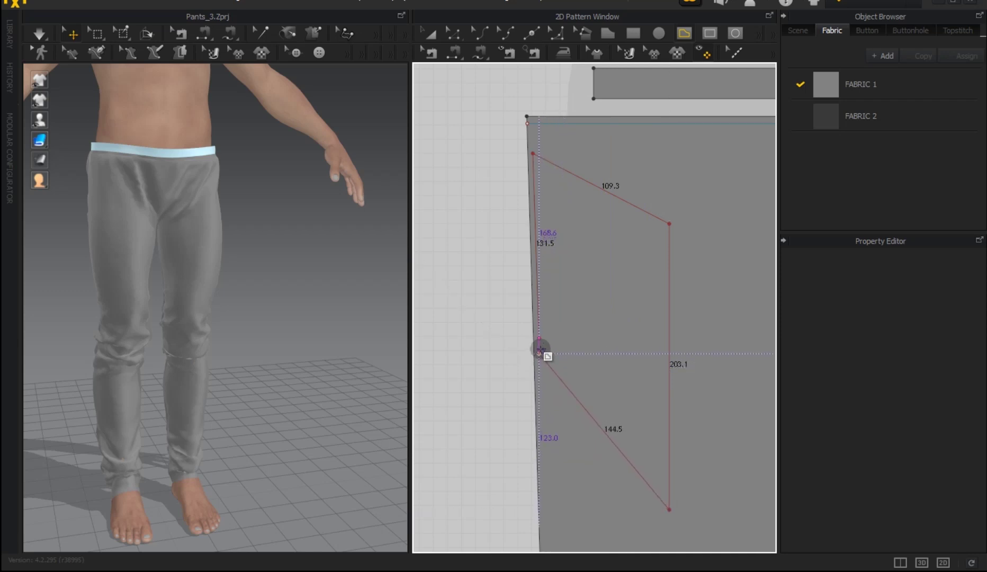
left_click(539, 352)
key("BackSpace")
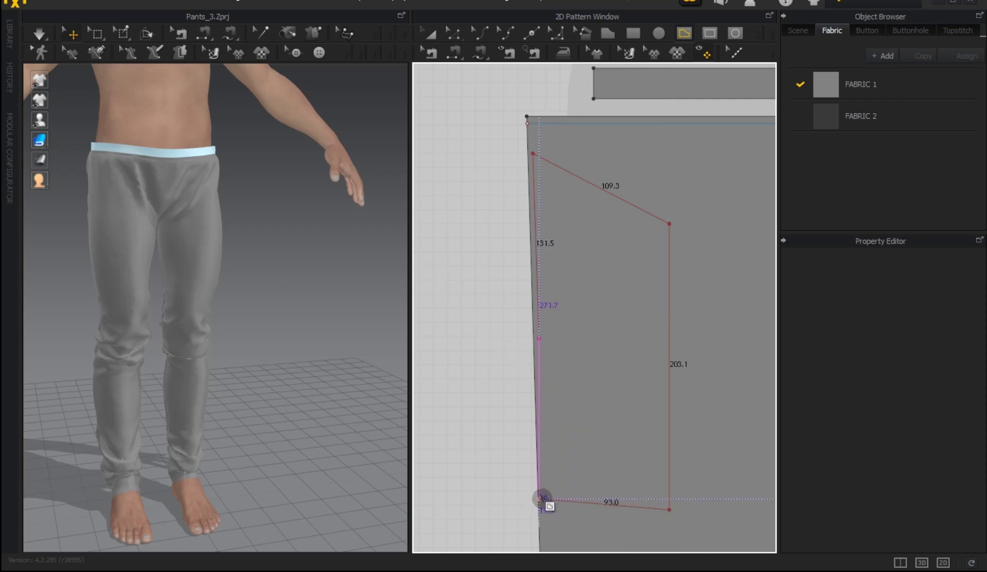
scroll(541, 510, "up", 3)
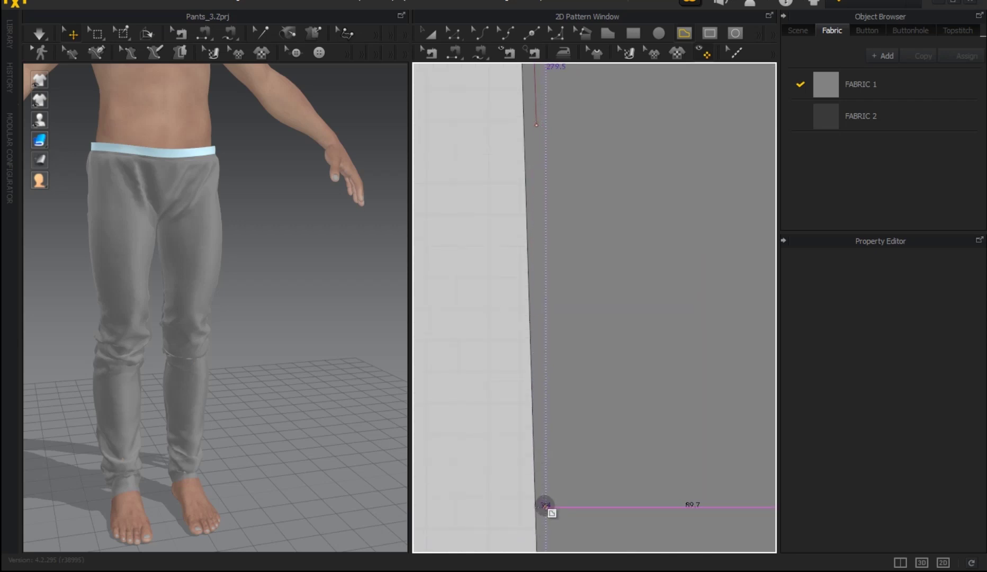
left_click(541, 511)
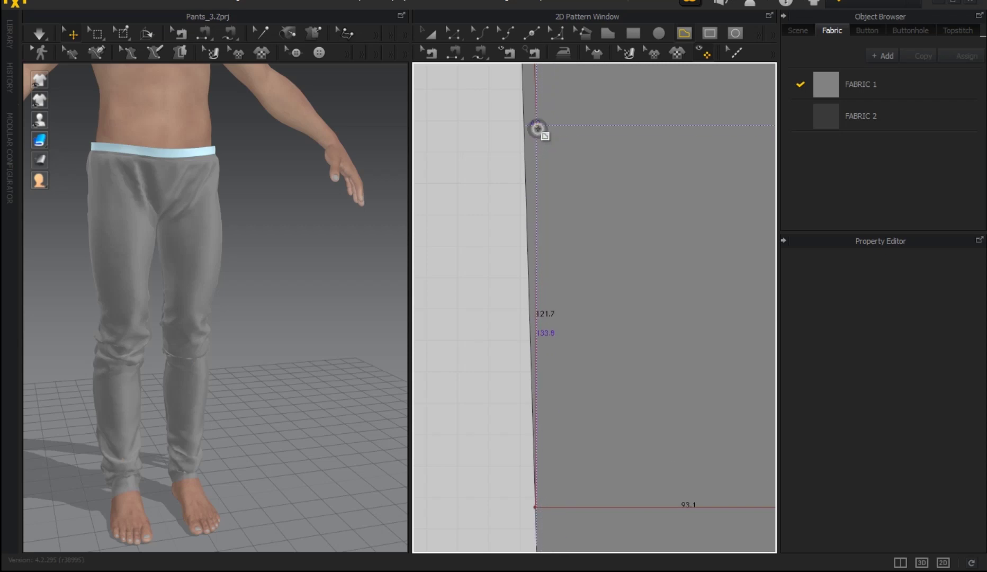
left_click(537, 126)
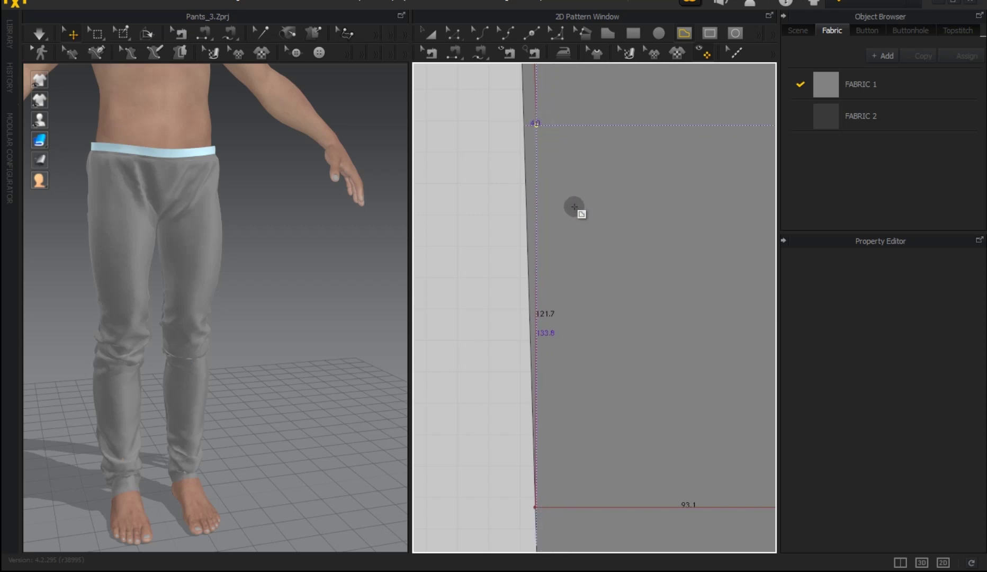
double_click(578, 212)
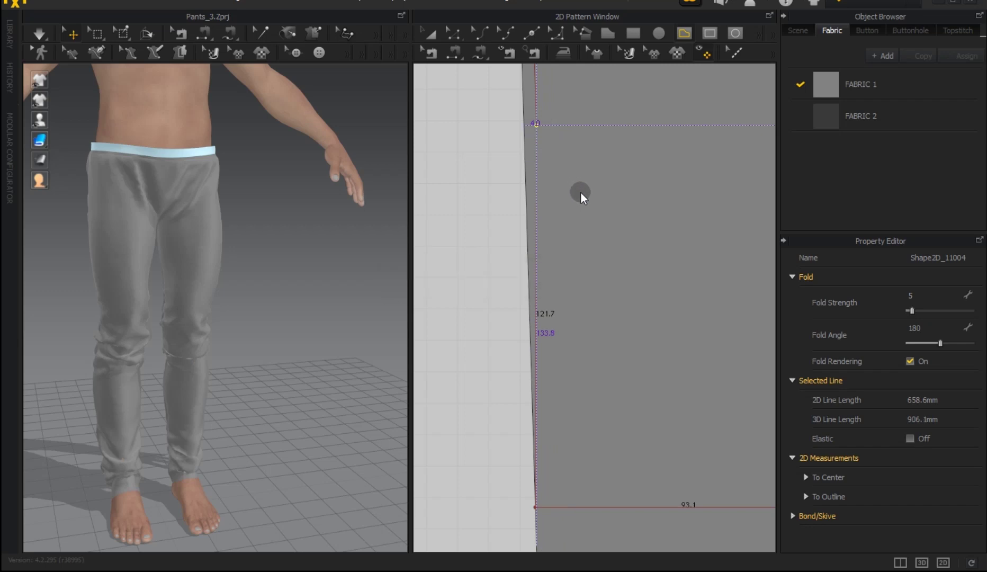
Step: Nudge the pocket outline's bottom point slightly right, then orbit to a three-quarter view
left_click(452, 34)
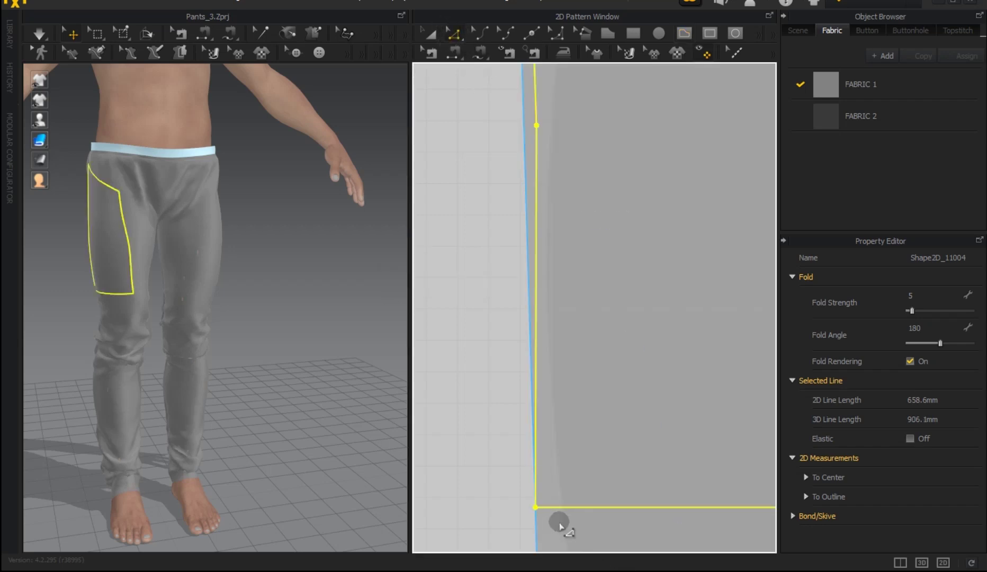
left_click(522, 512)
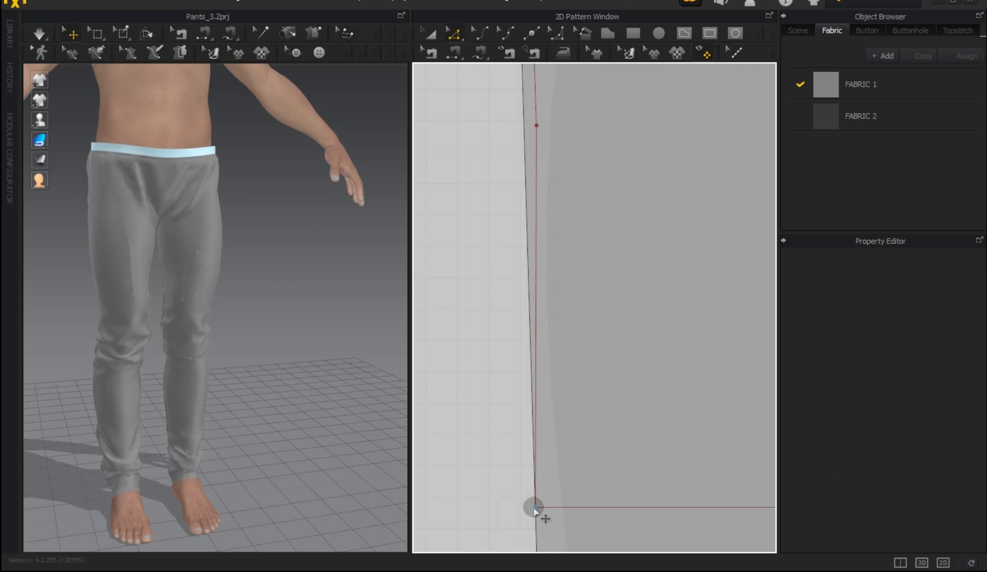
left_click(536, 508)
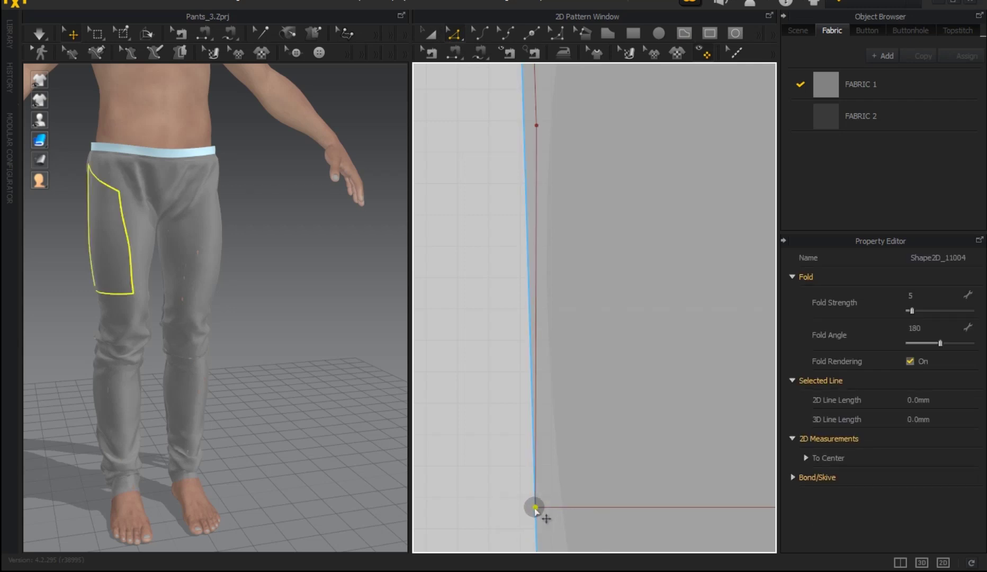
left_click_drag(536, 509, 546, 510)
scroll(545, 510, "down", 2)
scroll(545, 508, "down", 2)
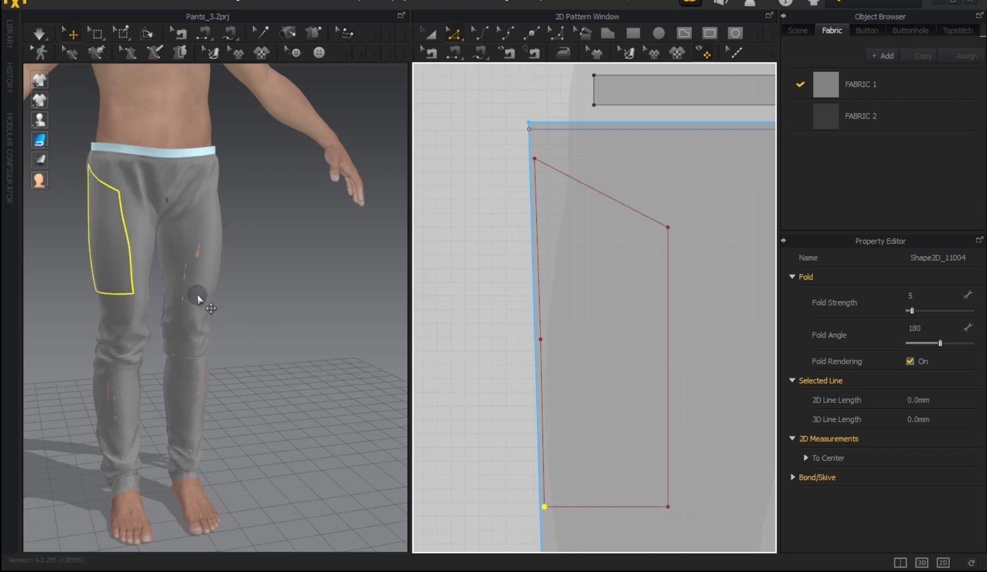
mouse_move(232, 296)
right_mouse_down()
mouse_move(359, 284)
mouse_move(277, 288)
right_mouse_up()
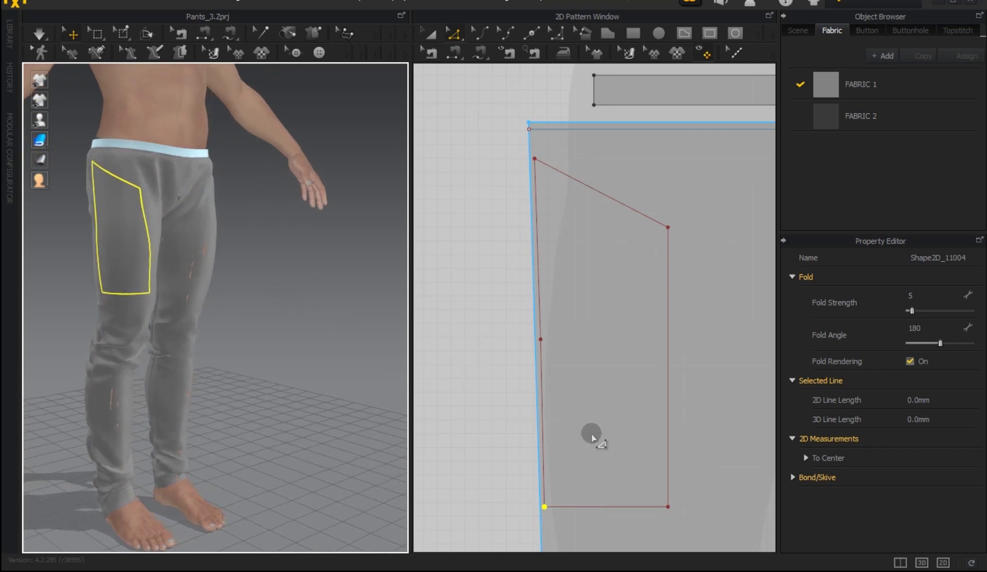
Step: Raise the pocket's bottom edge to shorten it and adjust its bottom-left corner
left_click(589, 507)
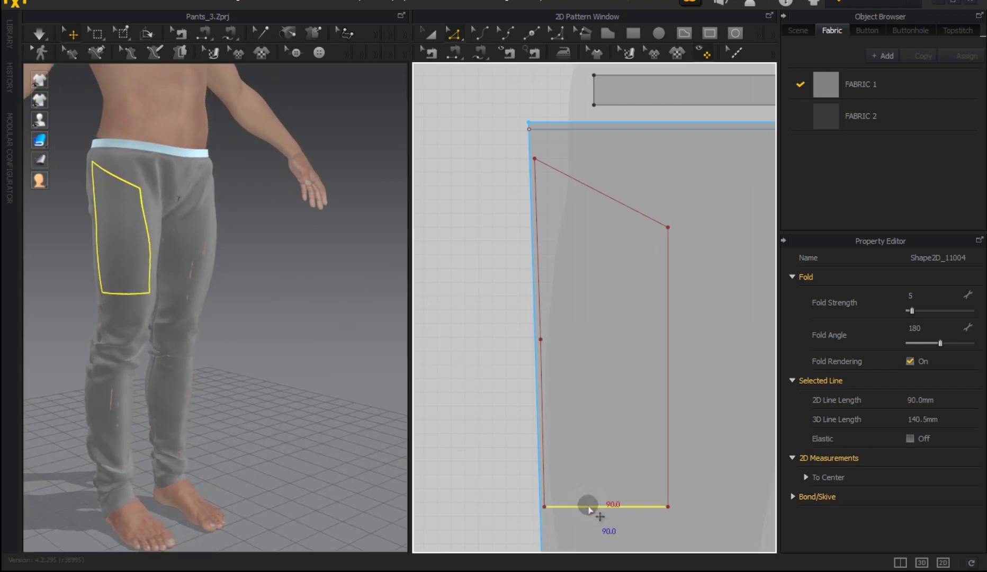
left_click_drag(589, 508, 590, 355)
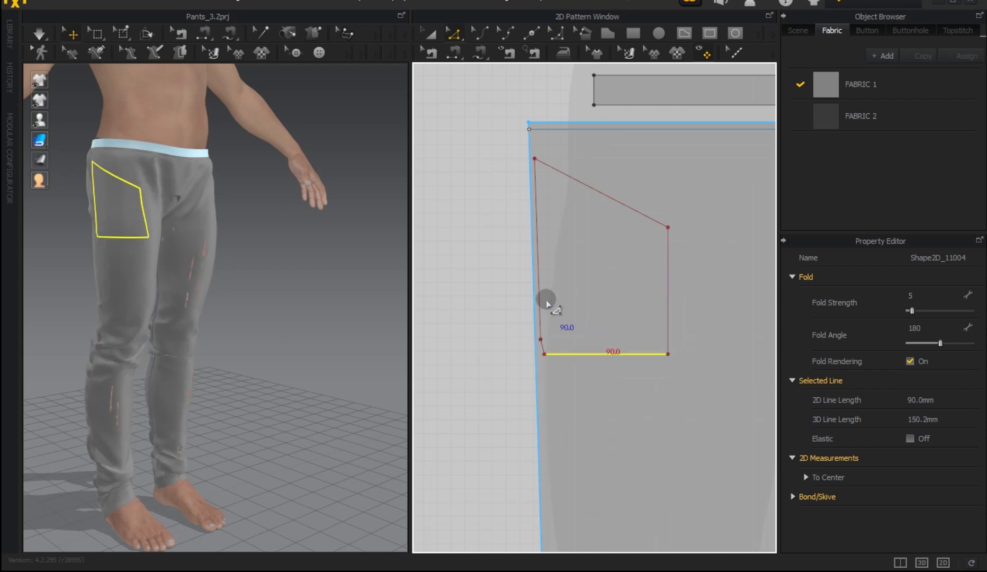
scroll(547, 295, "up", 2)
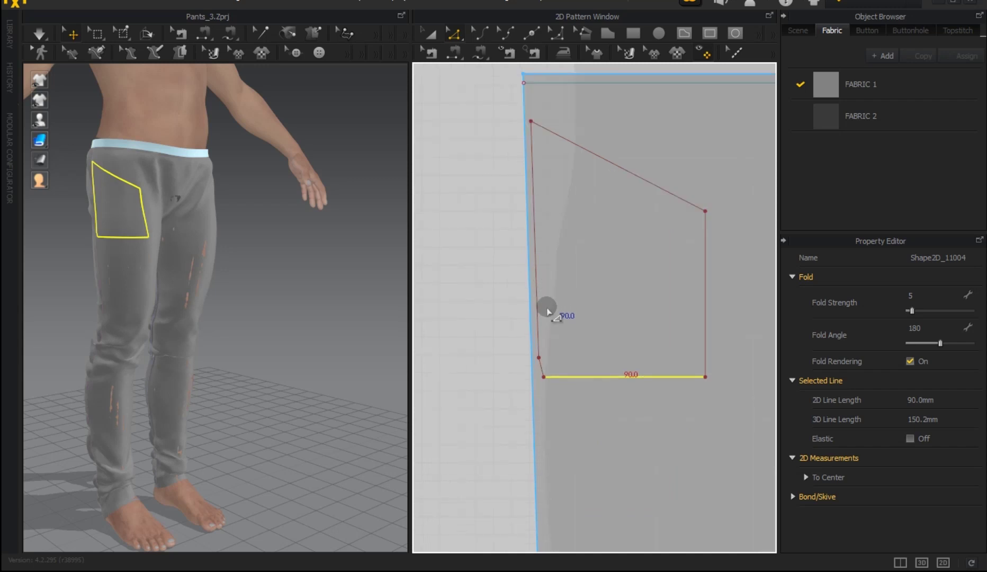
left_click(543, 377)
left_click_drag(542, 378, 540, 378)
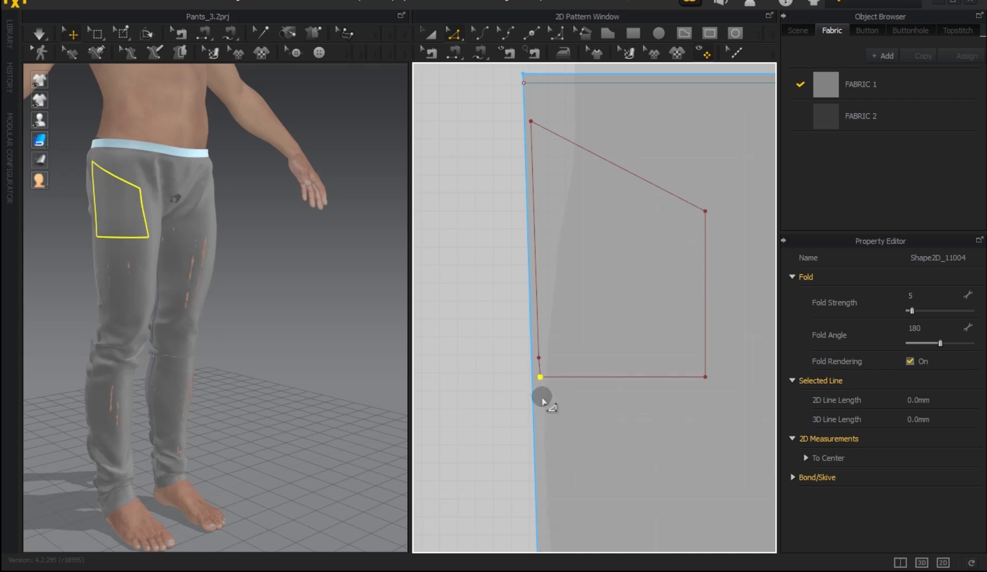
left_click(540, 358)
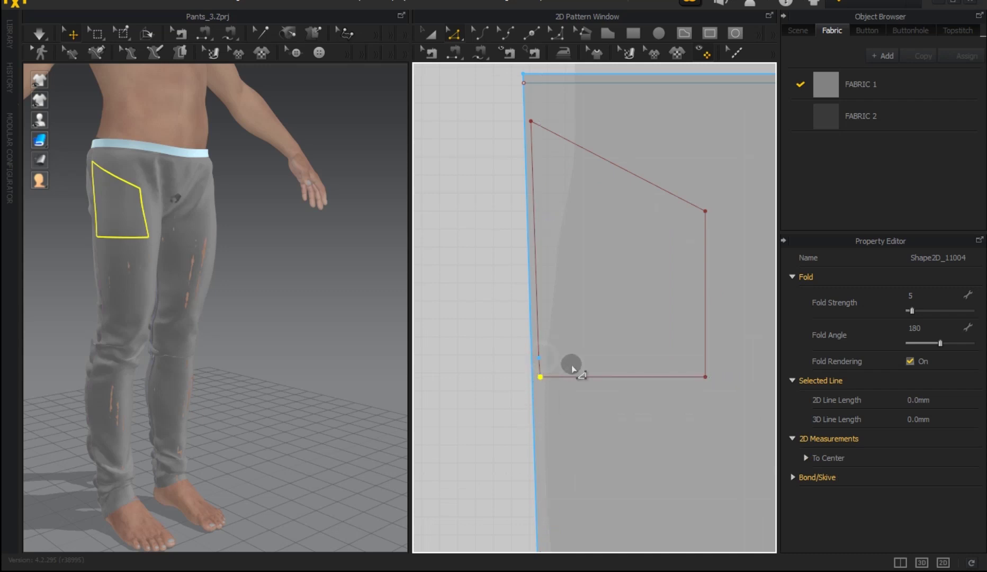
key("Escape")
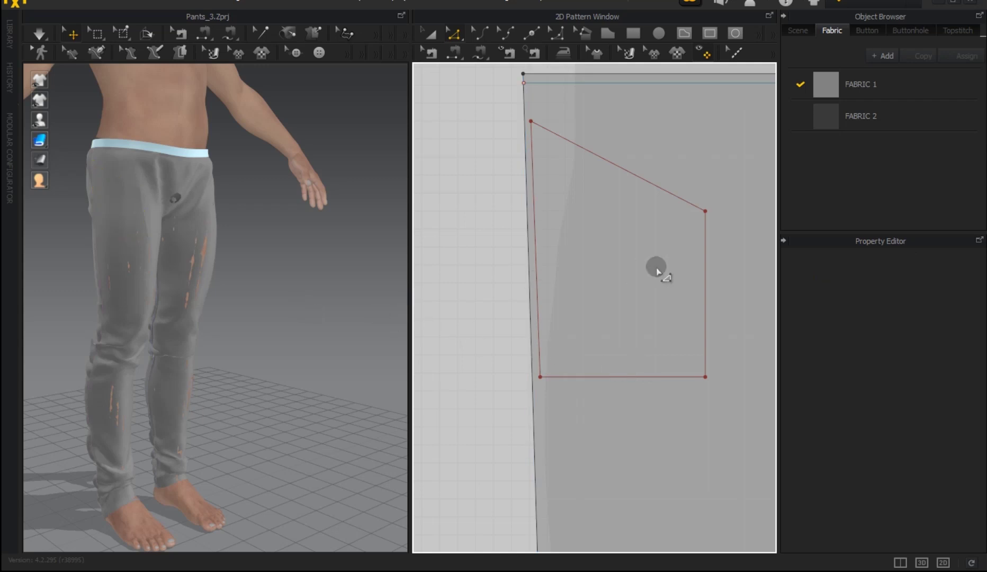
Step: Select the four-sided pocket shape and turn the 3D view to inspect it on the hip
left_click(431, 33)
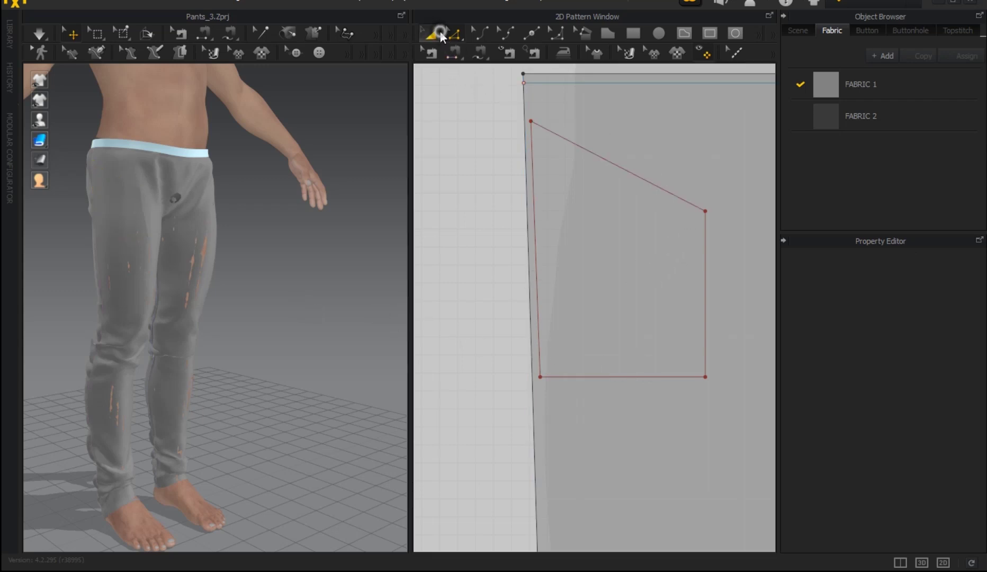
left_click(572, 150)
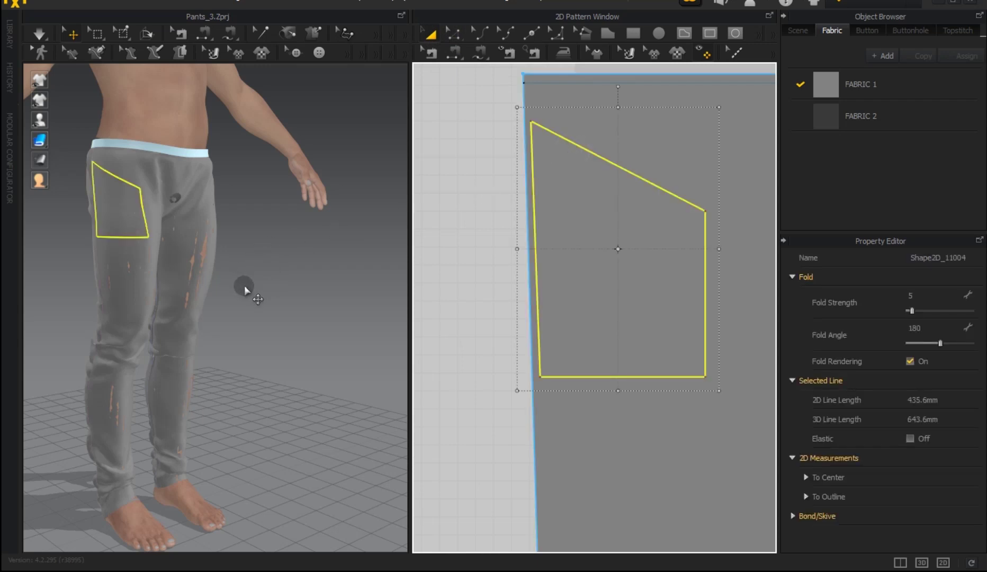
mouse_move(273, 289)
right_mouse_down()
mouse_move(353, 279)
mouse_move(287, 313)
mouse_move(237, 320)
mouse_move(221, 298)
right_mouse_up()
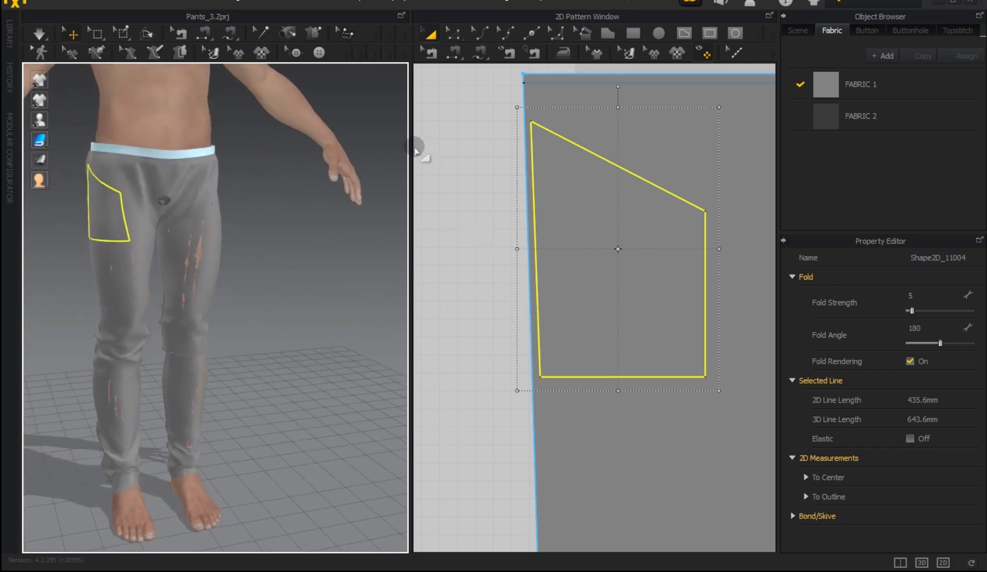
left_click(456, 35)
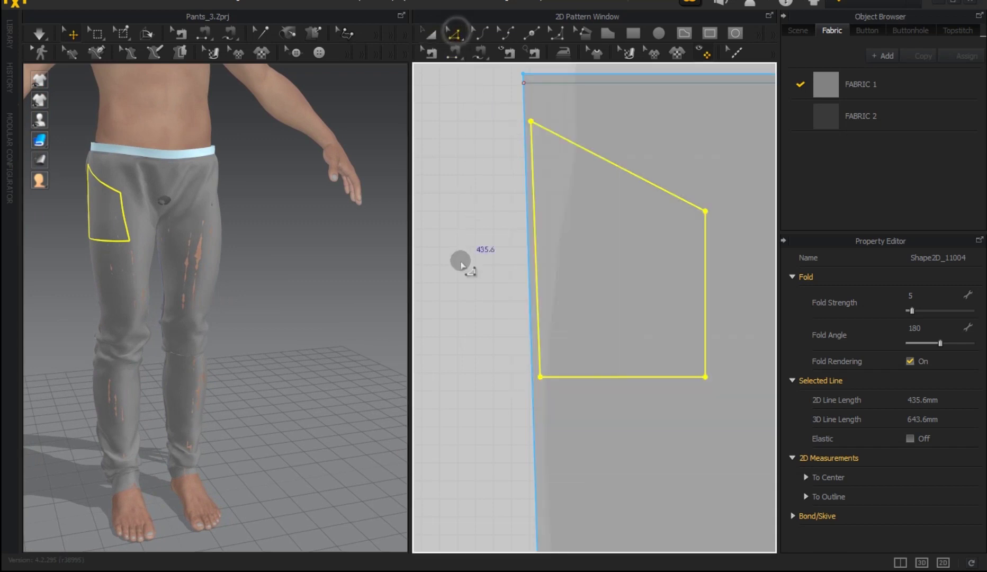
Step: Narrow the pocket's bottom by moving the bottom-right corner left, and curve its right-corner opening
left_click(485, 278)
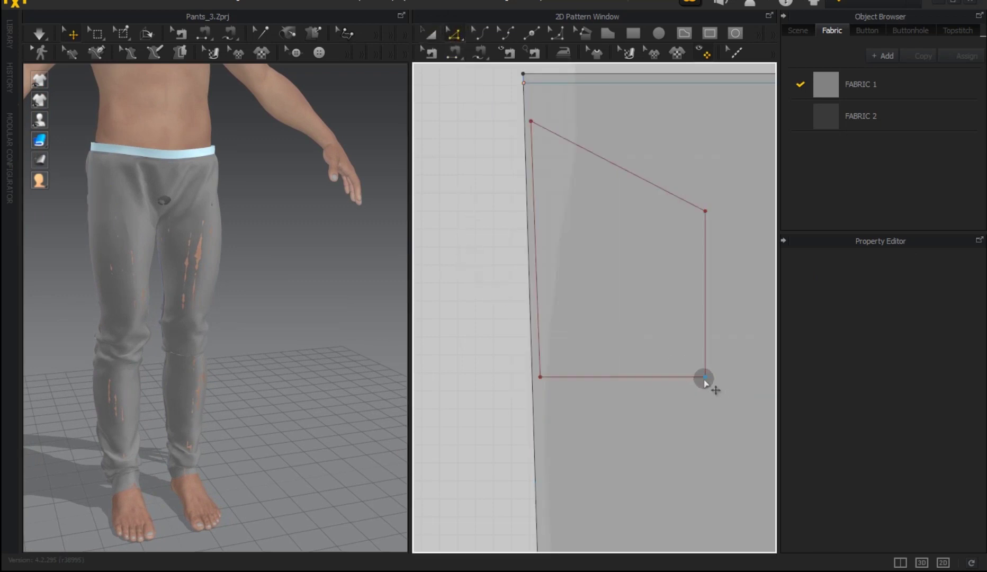
left_click_drag(705, 377, 645, 377)
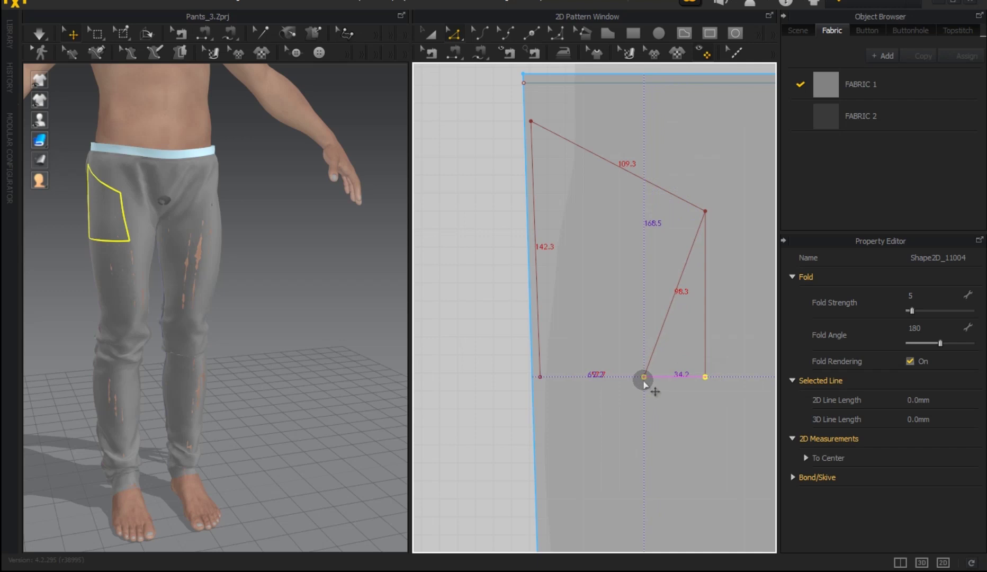
left_click_drag(644, 380, 644, 379)
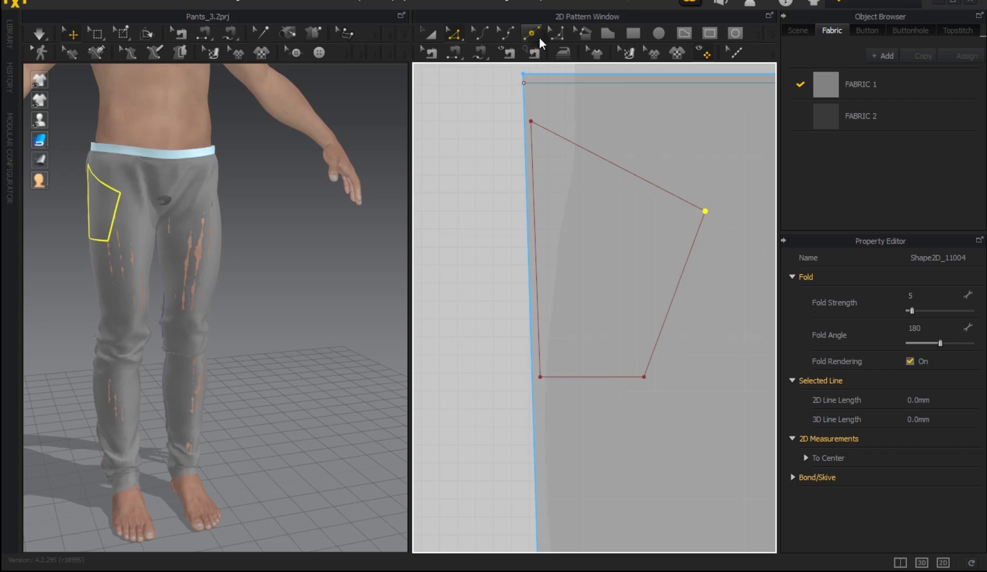
left_click(565, 38)
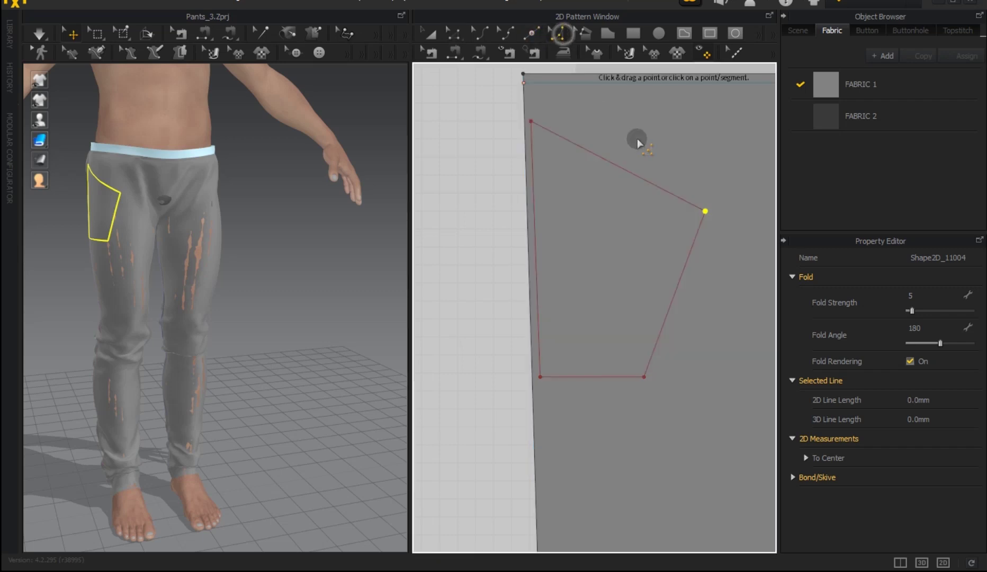
left_click(705, 212)
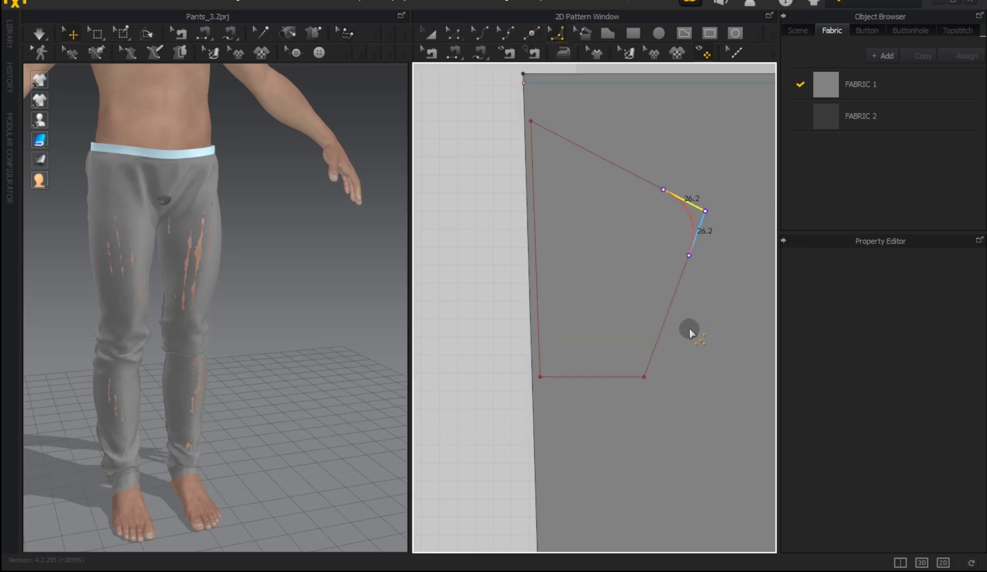
left_click(651, 396)
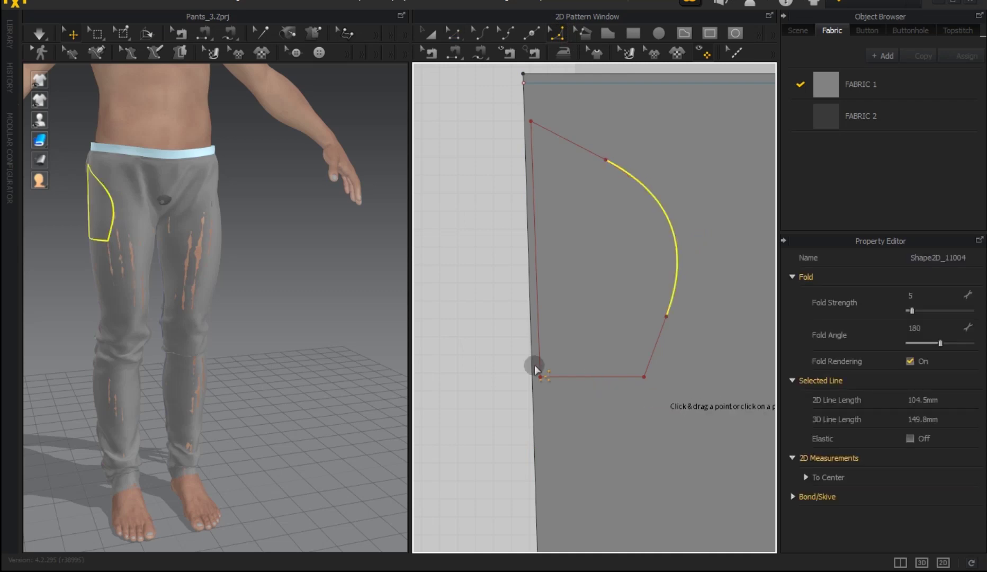
mouse_move(289, 305)
right_mouse_down()
mouse_move(370, 287)
mouse_move(337, 302)
right_mouse_up()
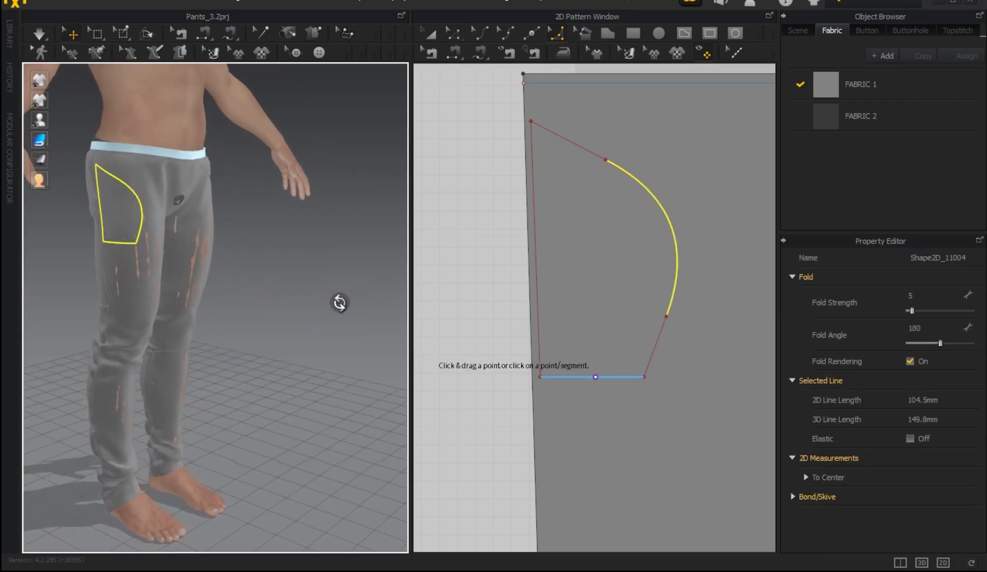
Step: Trace the curved pocket's corners with the Polygon tool into a new pattern piece
left_click(424, 36)
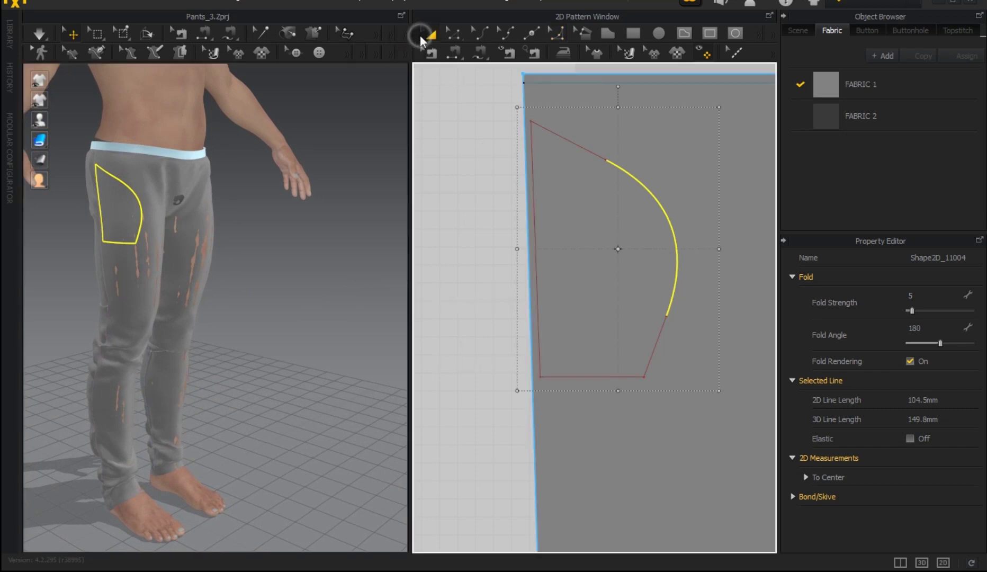
left_click(471, 252)
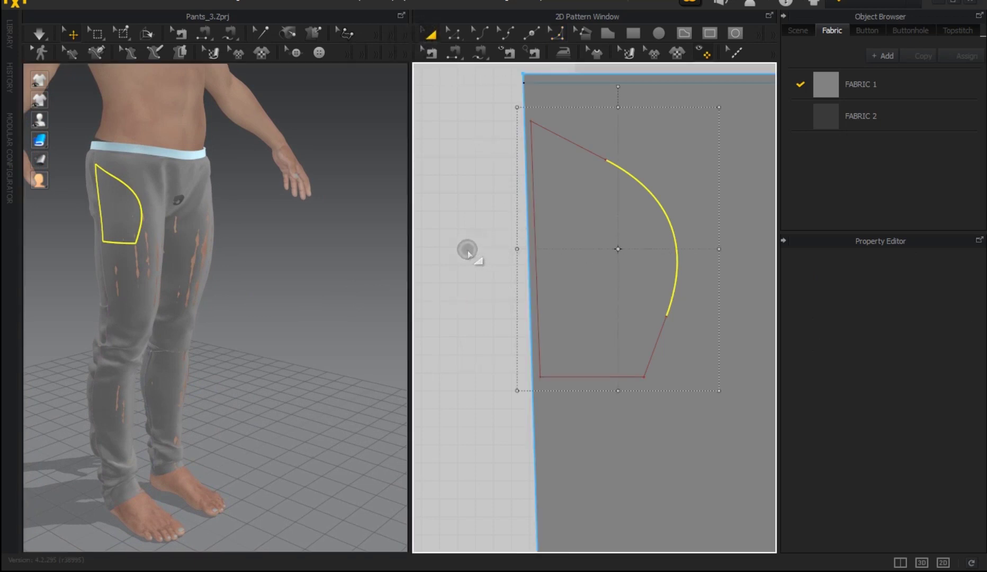
left_click(610, 236)
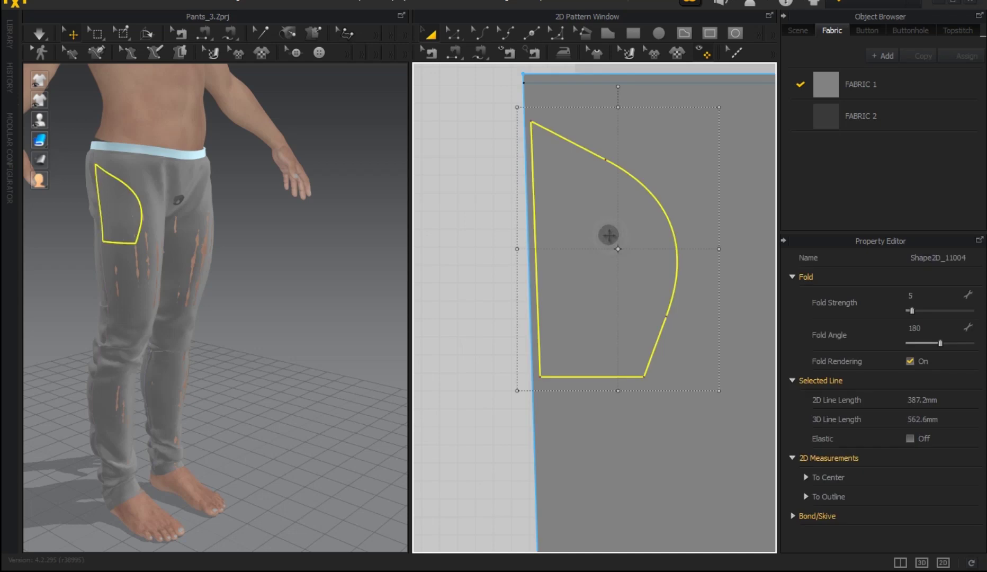
left_click(610, 35)
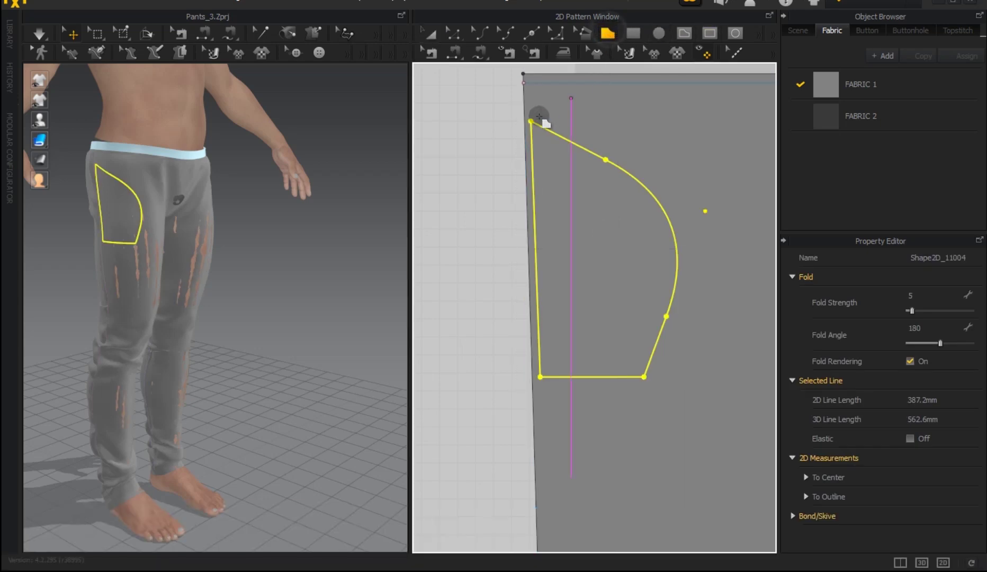
left_click(530, 119)
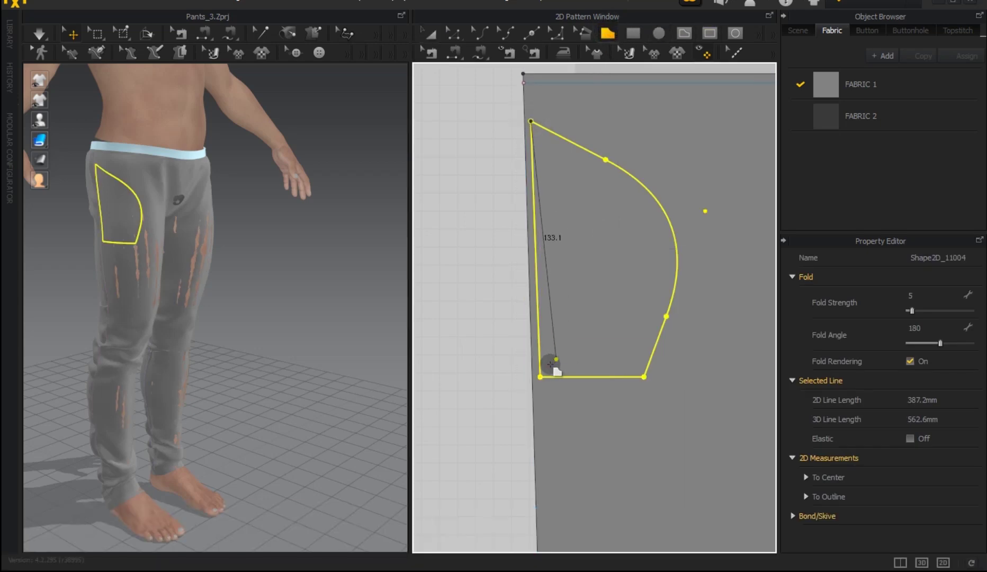
left_click(540, 377)
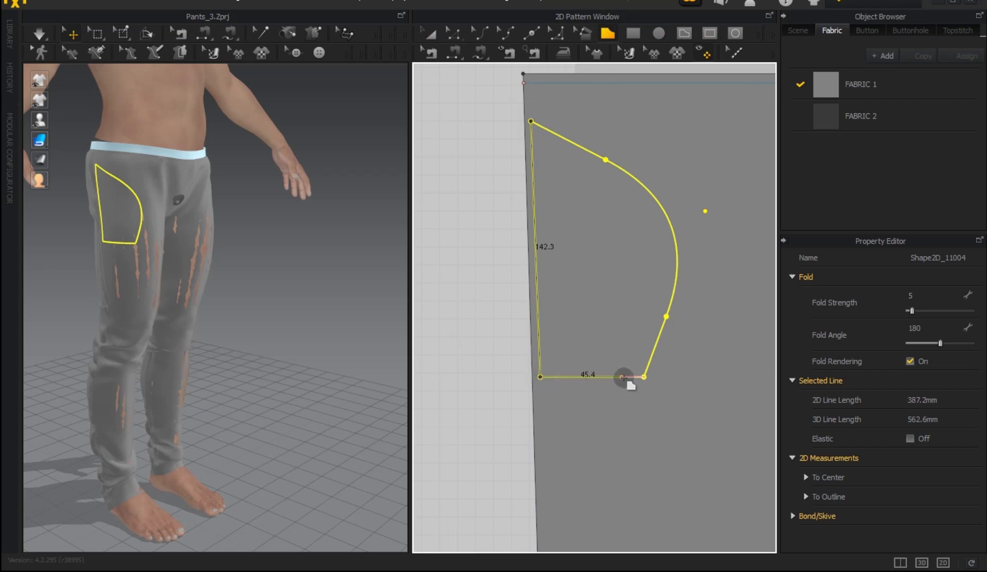
left_click(644, 377)
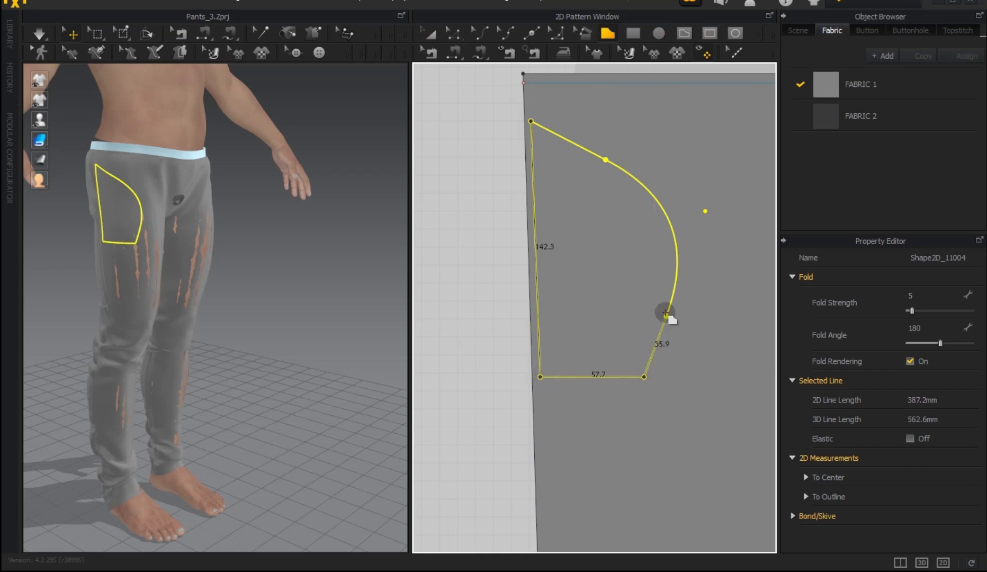
left_click(705, 211)
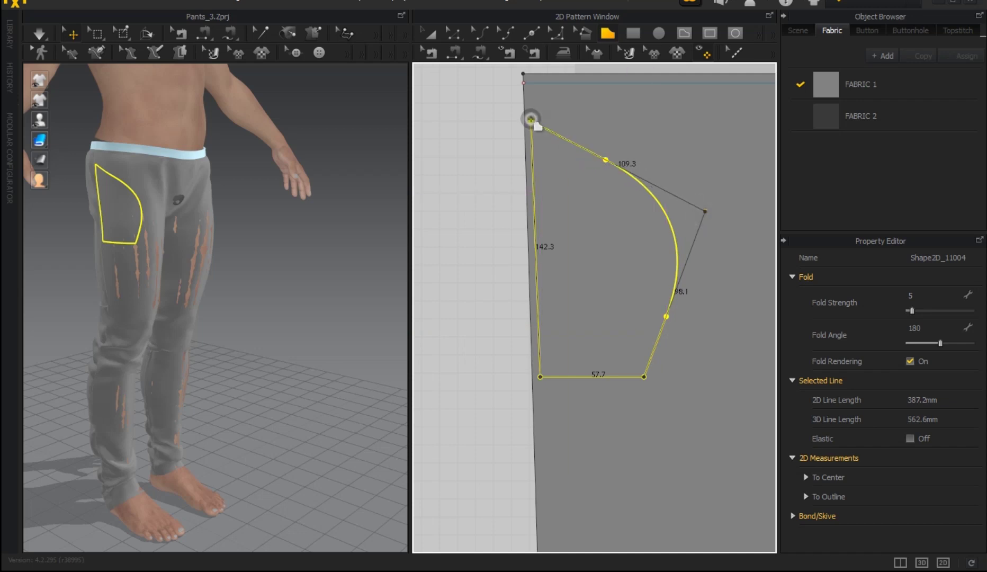
left_click(531, 121)
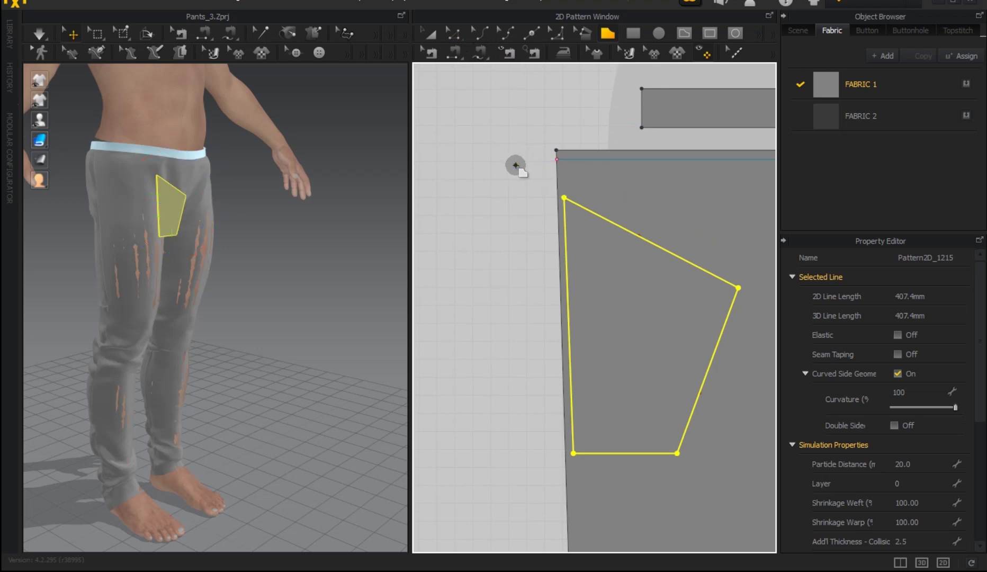
left_click(501, 212)
left_click(438, 34)
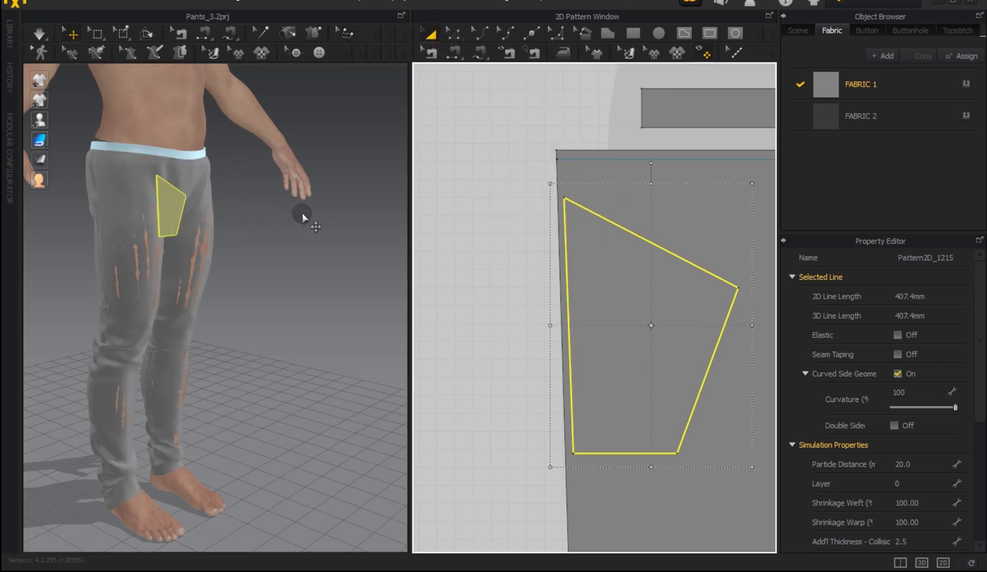
left_click(177, 217)
right_click_drag(282, 293, 335, 304)
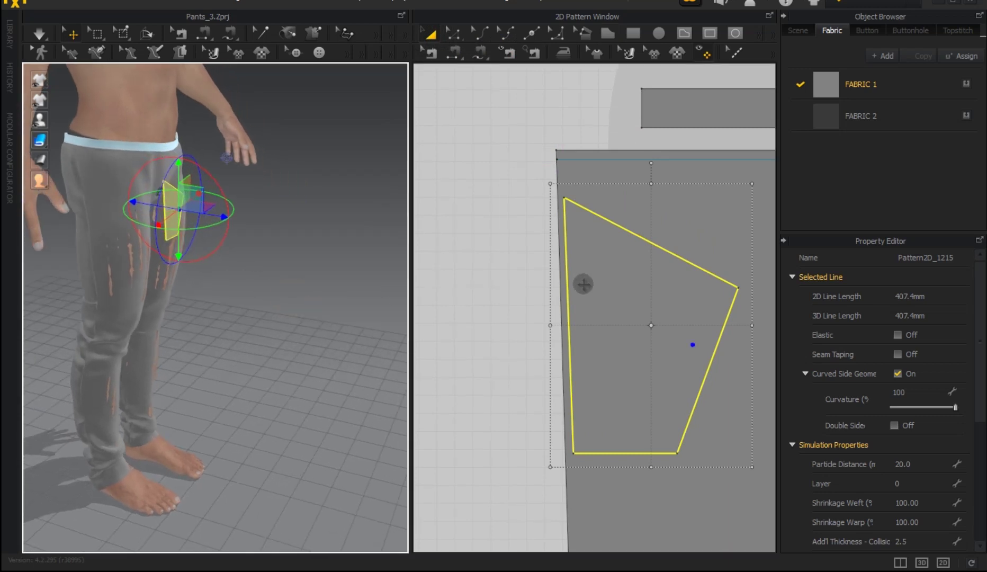
left_click_drag(585, 312, 405, 307)
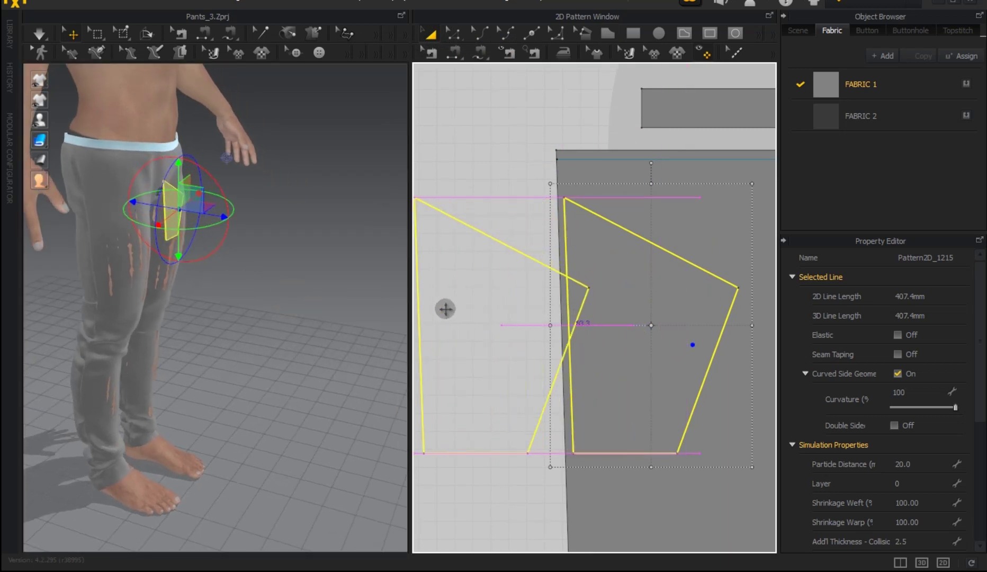
scroll(561, 320, "down", 1)
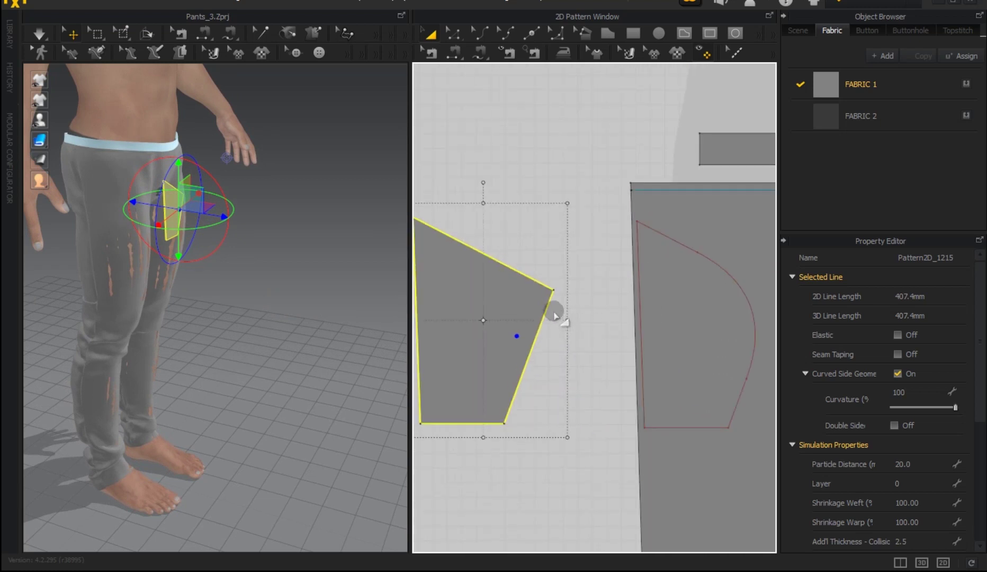
key("Escape")
right_click_drag(630, 311, 556, 308)
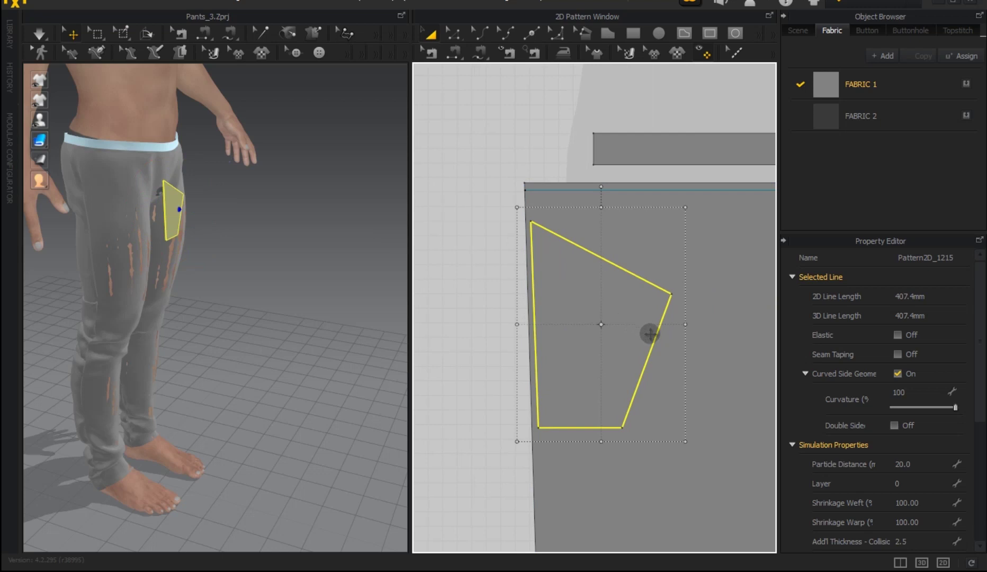
scroll(649, 334, "up", 1)
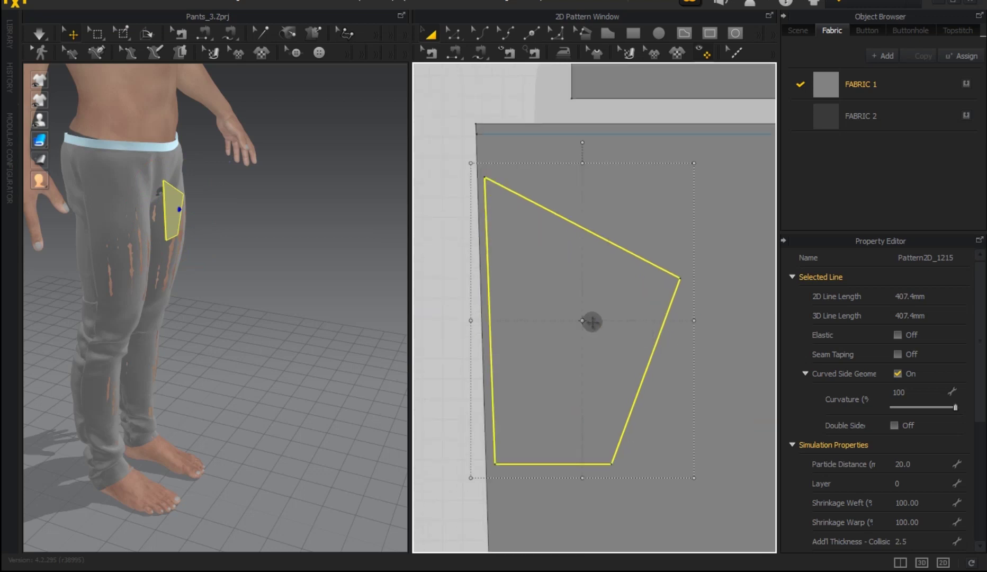
left_click(128, 203)
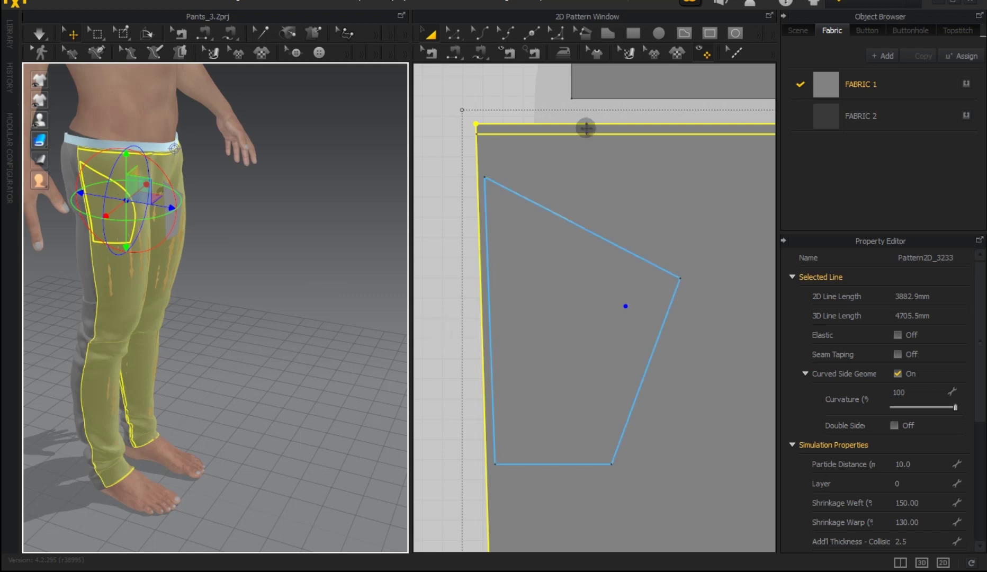
left_click(560, 34)
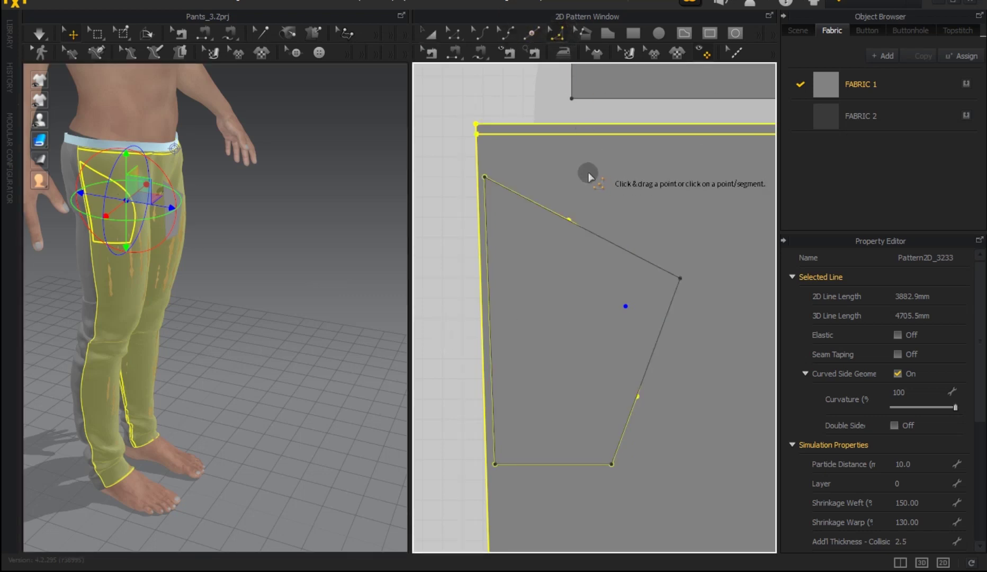
left_click(427, 34)
left_click(232, 310)
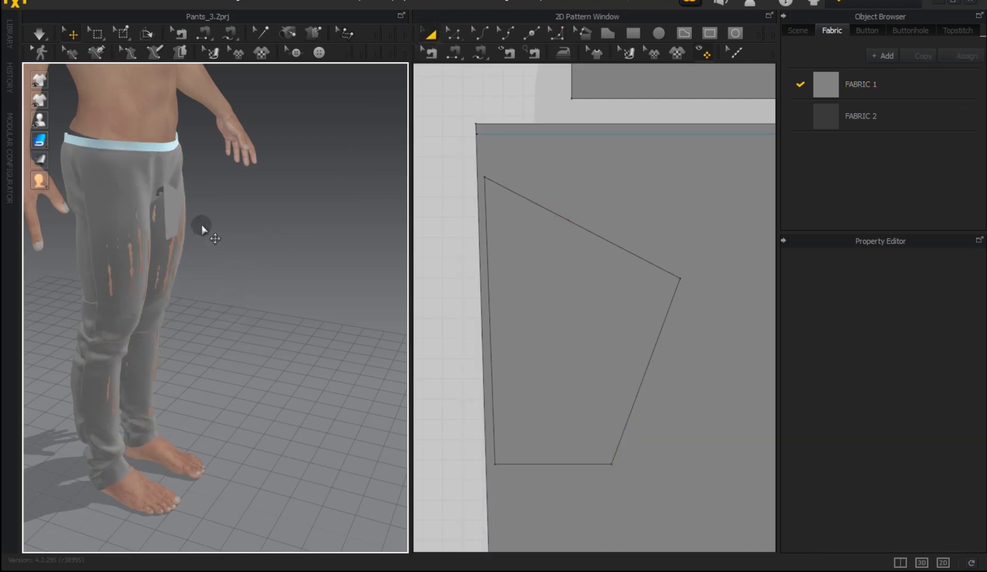
left_click(178, 217)
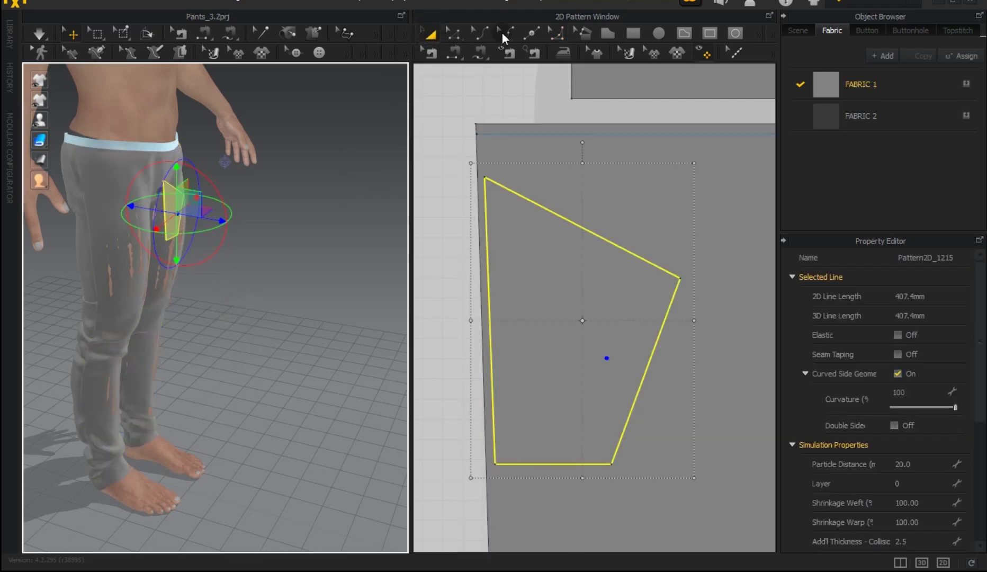
Step: Round the pocket piece's outer right corner into a smooth curve
left_click(558, 34)
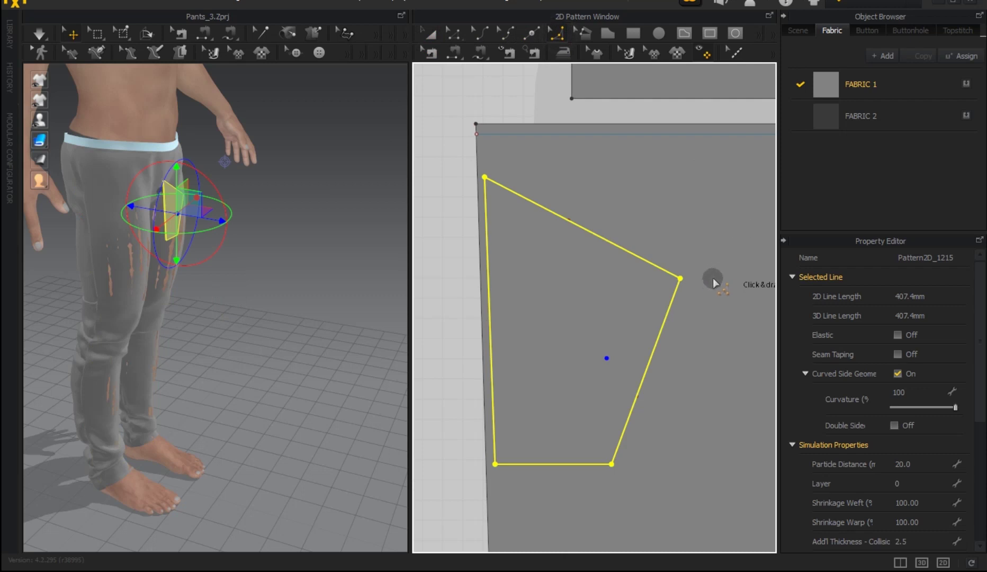
mouse_move(683, 280)
left_mouse_down()
mouse_move(688, 339)
mouse_move(658, 450)
left_mouse_up()
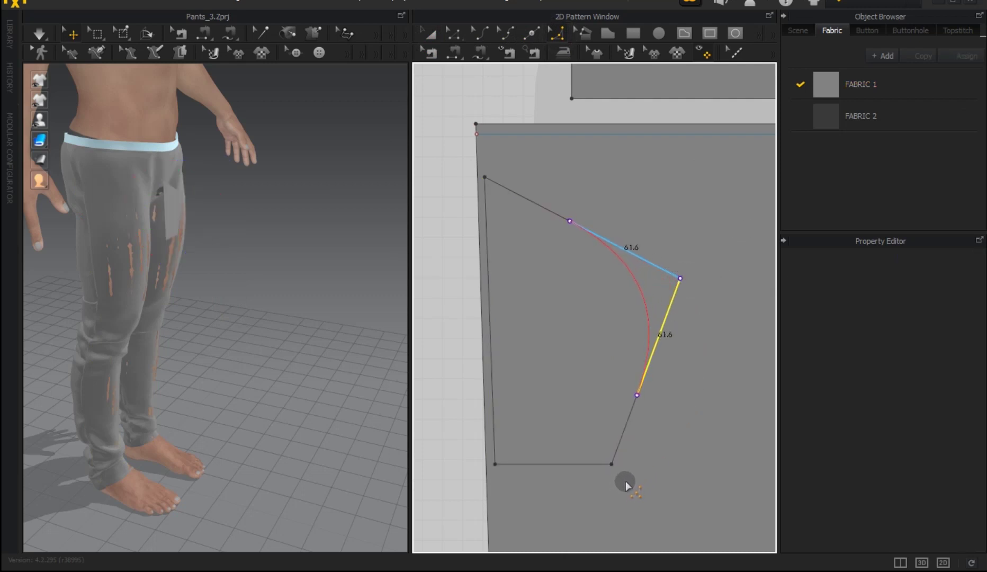
left_click_drag(621, 492, 681, 442)
Step: Place a mirrored copy of the pocket piece to the left of the pants panel
left_click(429, 34)
left_click(611, 316)
key("ctrl+c")
key("ctrl+r")
left_click(430, 326)
middle_click_drag(430, 326, 452, 326)
scroll(660, 326, "down", 3)
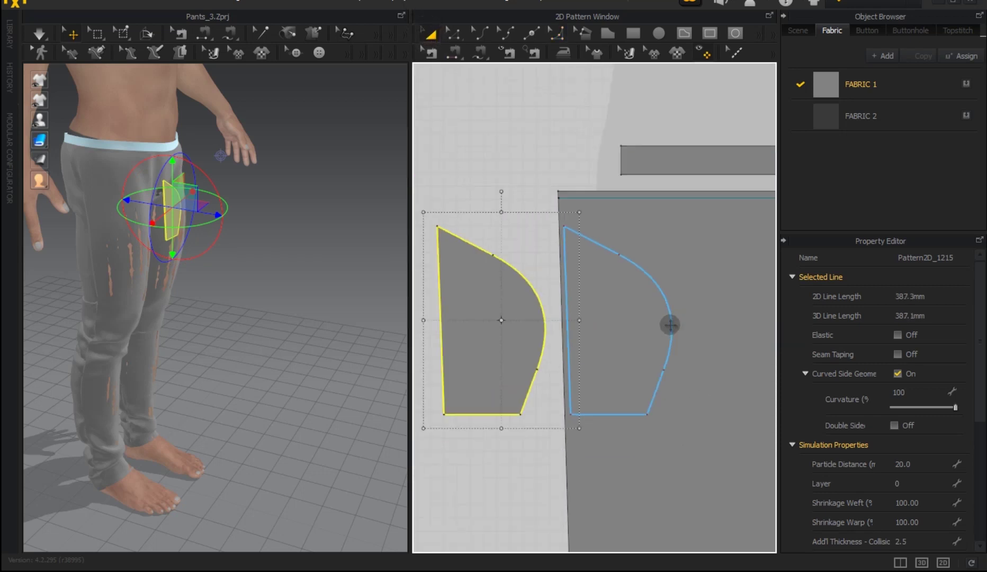
left_click(457, 53)
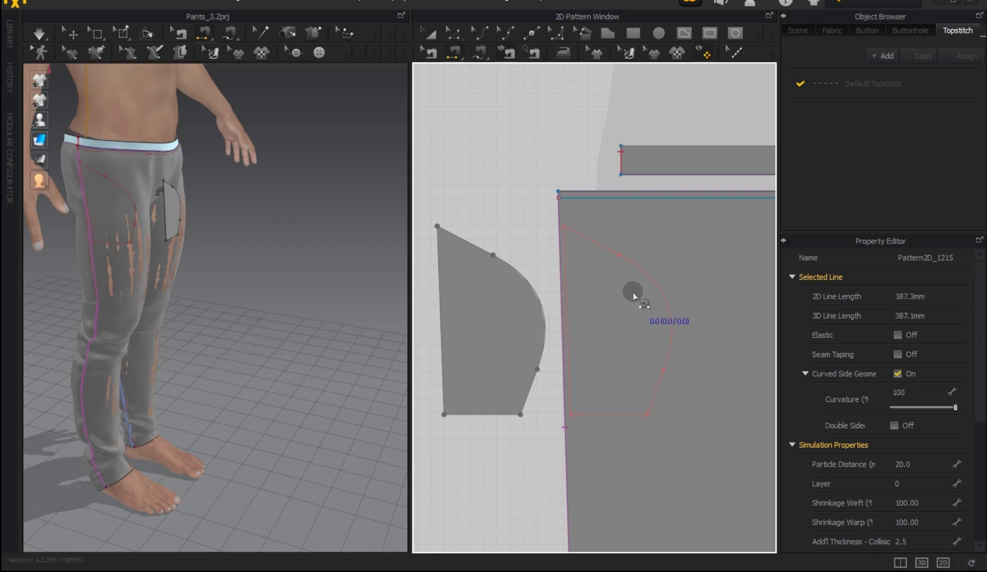
Step: Sew the mirrored pocket's curved, top, side and bottom edges to the pocket outline's matching edges
left_click(543, 300)
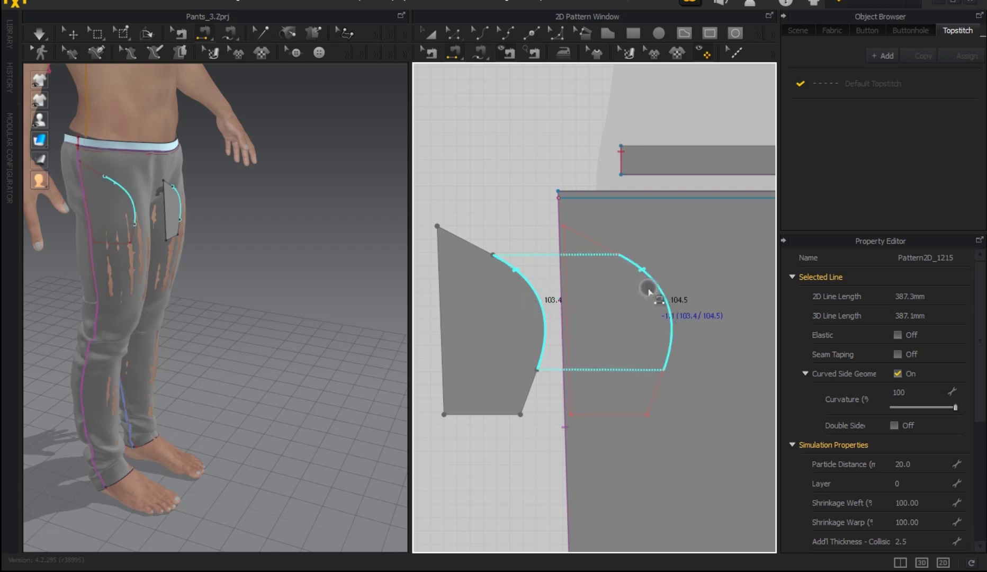
left_click(637, 286)
left_click(481, 248)
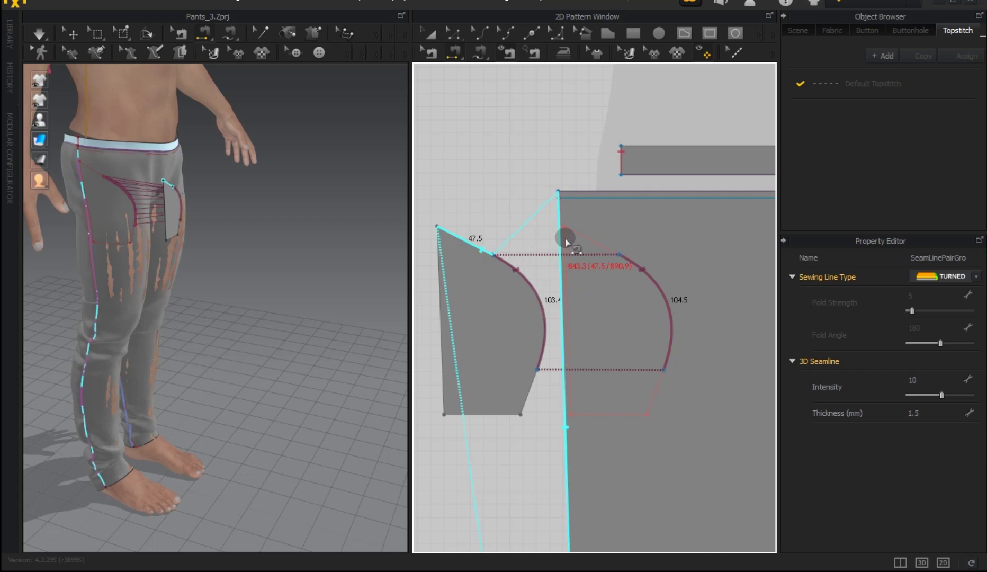
left_click(605, 247)
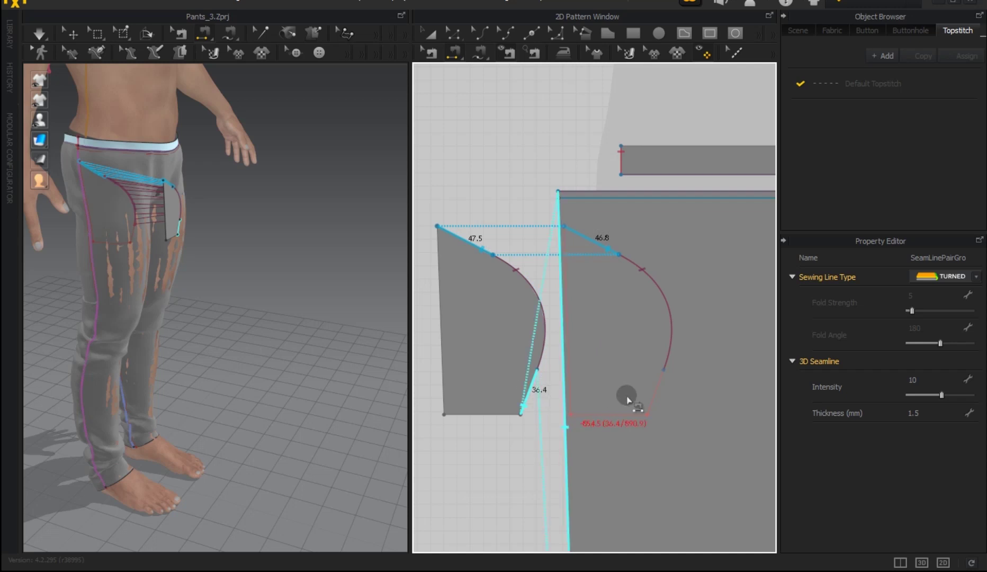
left_click(652, 403)
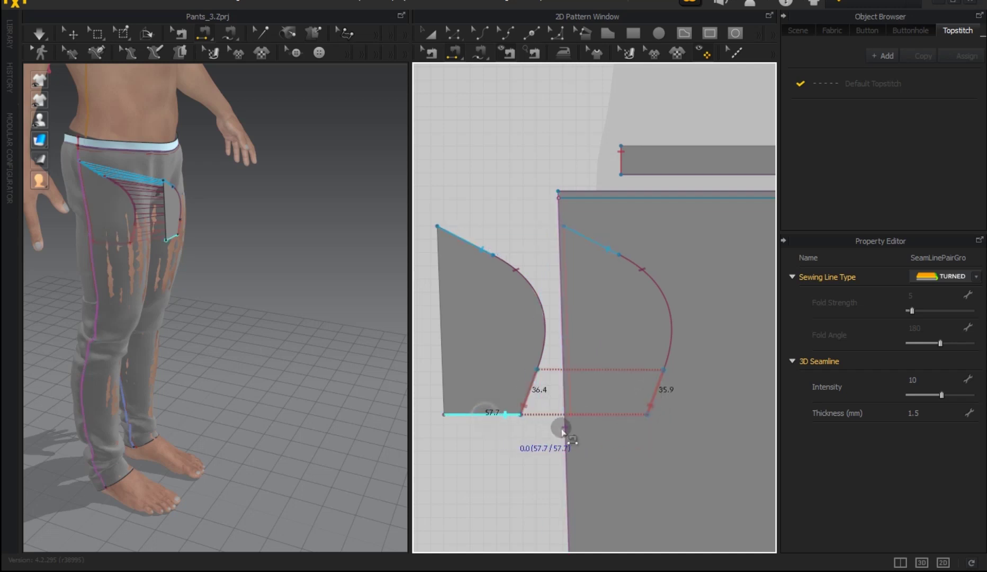
left_click(597, 422)
Step: Reverse the direction of the bottom seam between the pocket piece and outline
right_click_drag(251, 273, 291, 336)
scroll(149, 237, "up", 3)
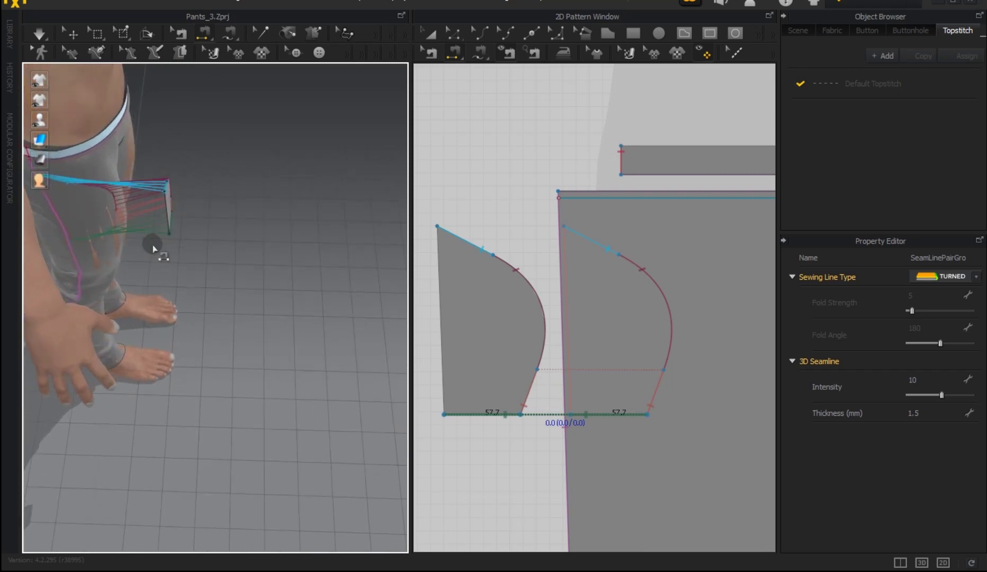
scroll(154, 247, "up", 3)
scroll(247, 308, "up", 2)
scroll(247, 308, "up", 2)
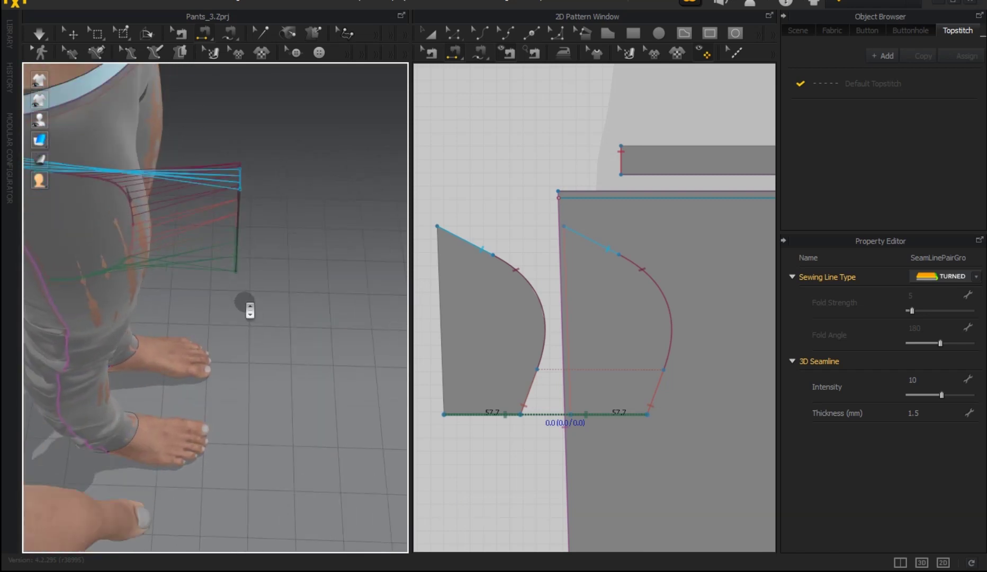
scroll(256, 292, "up", 2)
mouse_move(278, 293)
right_mouse_down()
mouse_move(249, 315)
mouse_move(305, 186)
mouse_move(302, 132)
right_mouse_up()
scroll(300, 135, "up", 1)
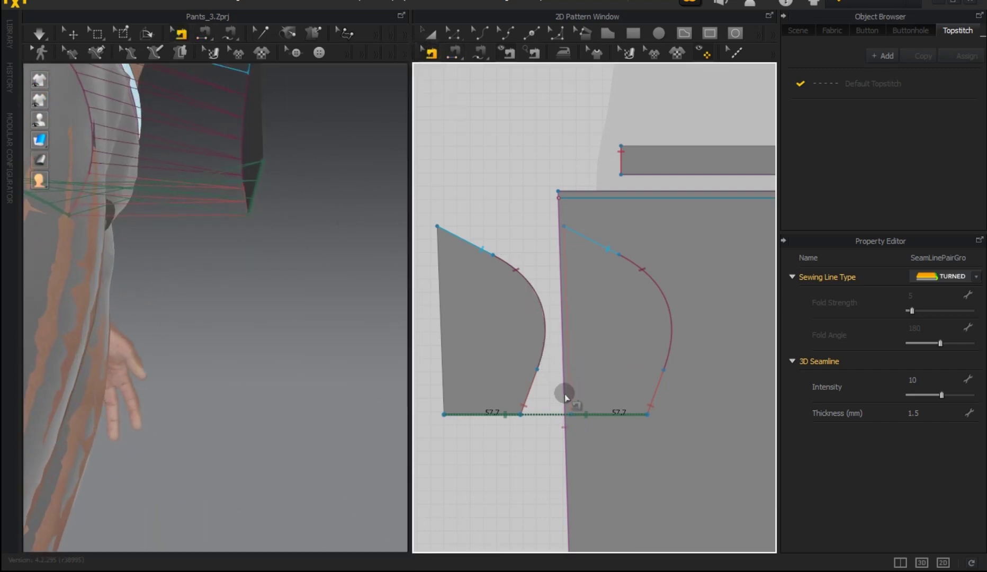
right_click(468, 416)
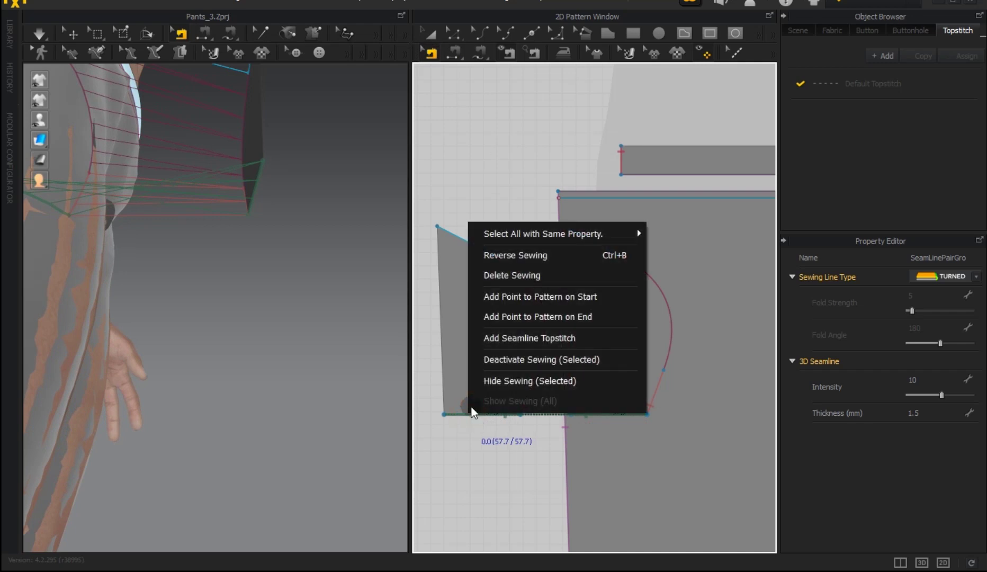
left_click(514, 258)
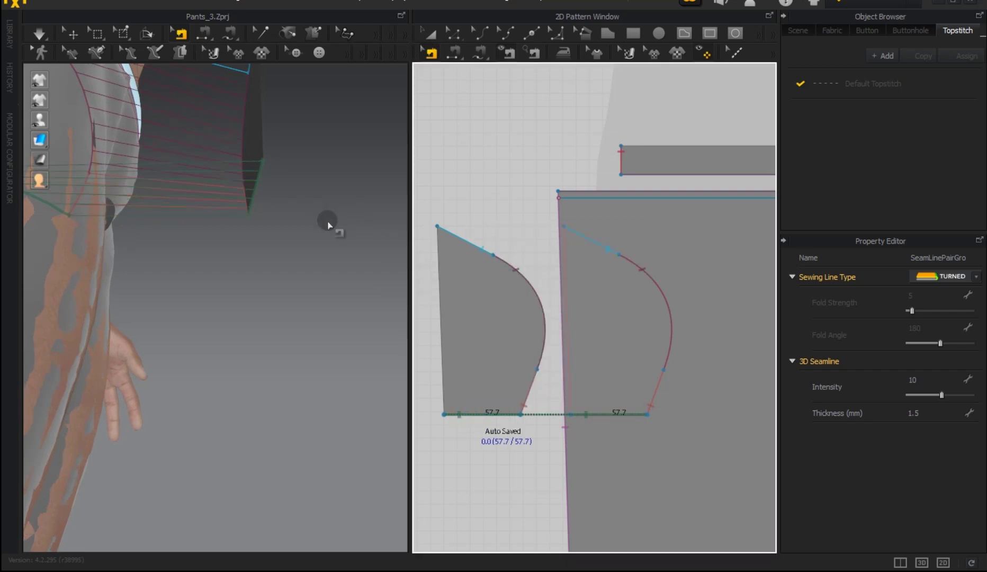
Step: Add a point partway down the pocket outline's left edge
mouse_move(328, 226)
right_mouse_down()
mouse_move(311, 262)
mouse_move(305, 322)
mouse_move(326, 364)
mouse_move(262, 362)
mouse_move(245, 392)
mouse_move(216, 322)
right_mouse_up()
scroll(217, 322, "up", 3)
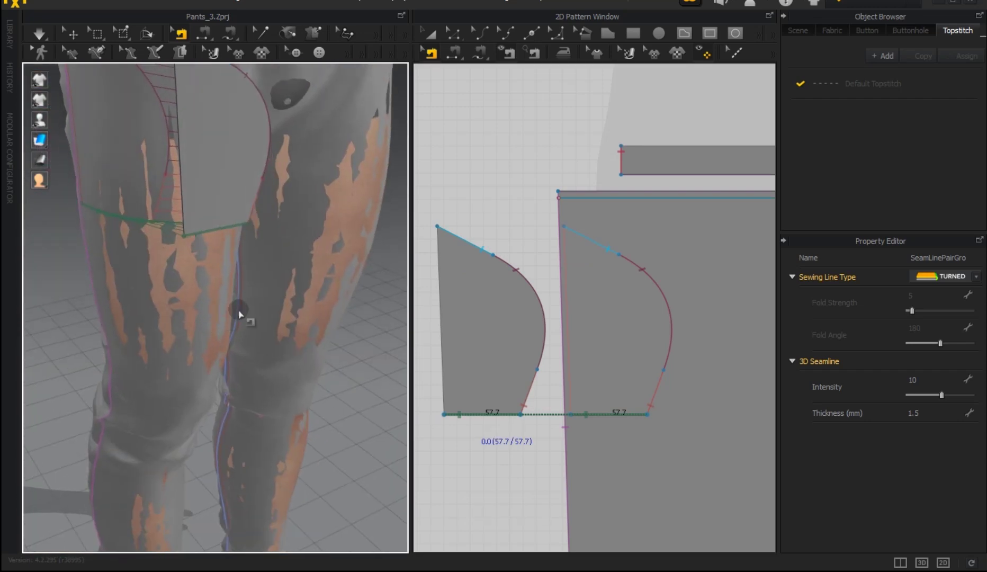
scroll(633, 342, "up", 2)
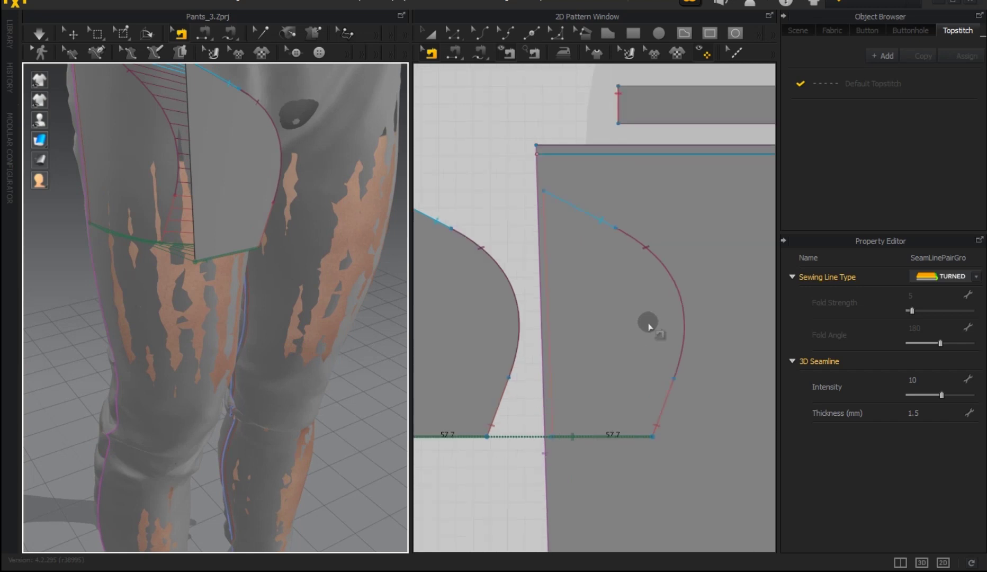
left_click(523, 32)
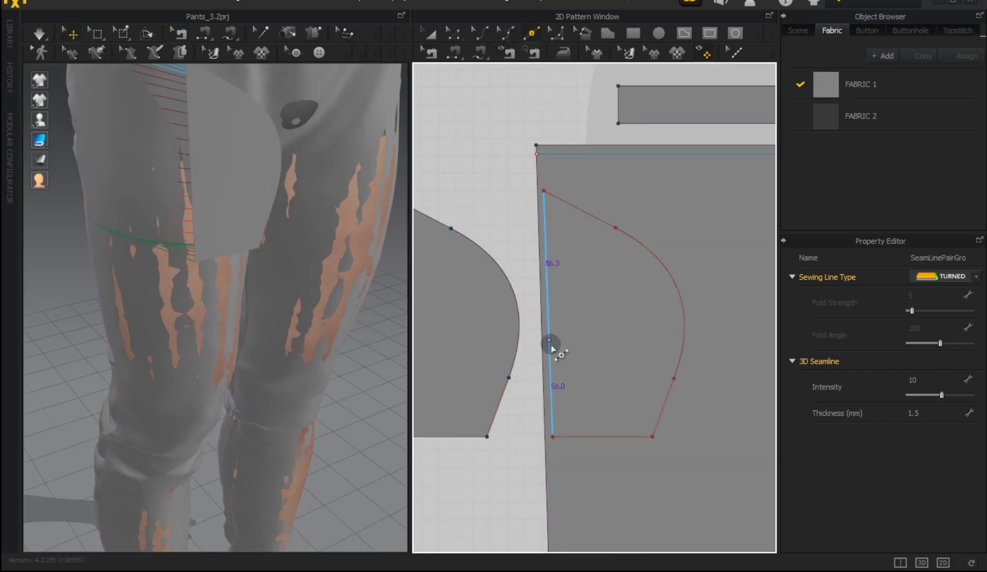
left_click(548, 307)
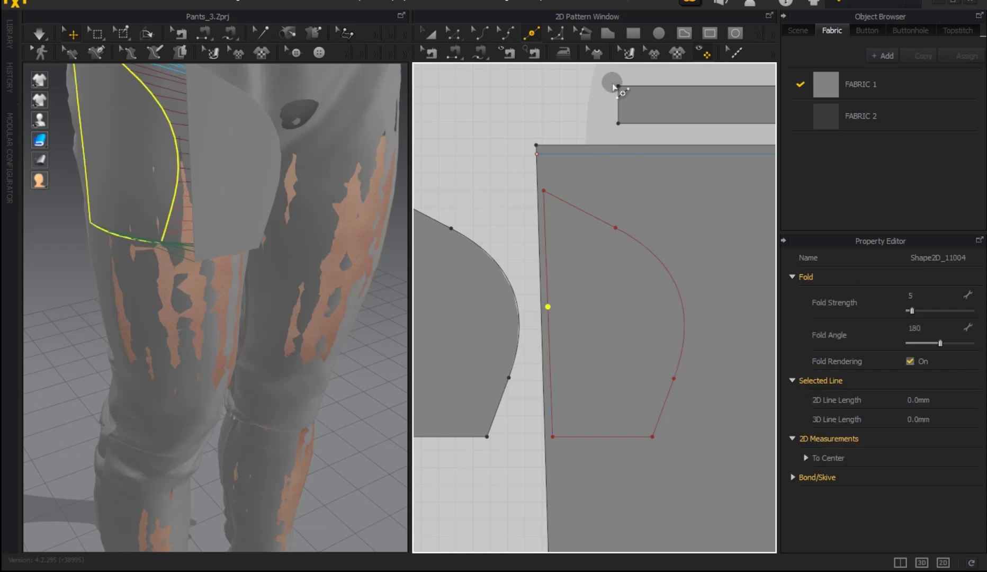
Step: Draw an internal line from the new point to the pocket outline's curve
left_click(683, 34)
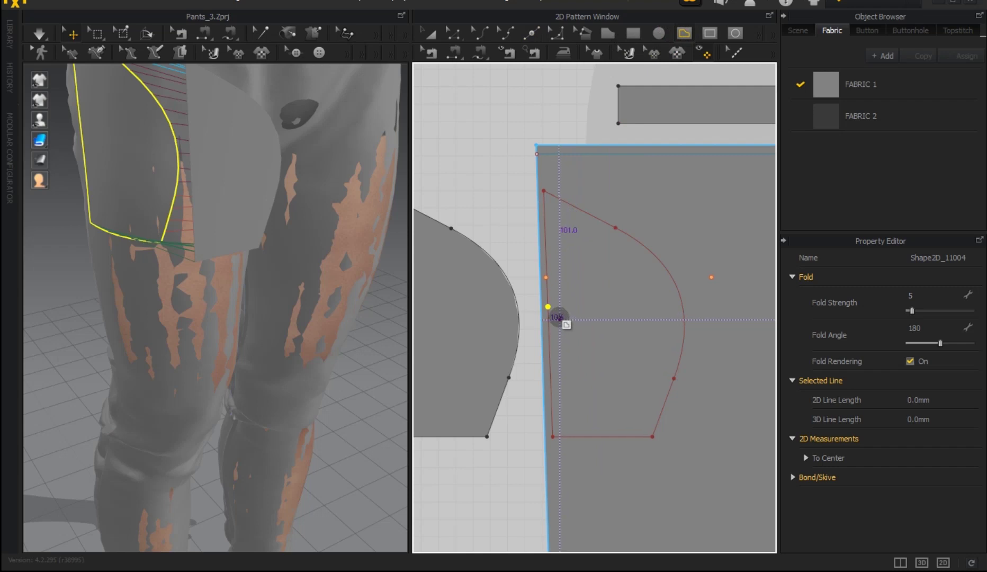
left_click(549, 308)
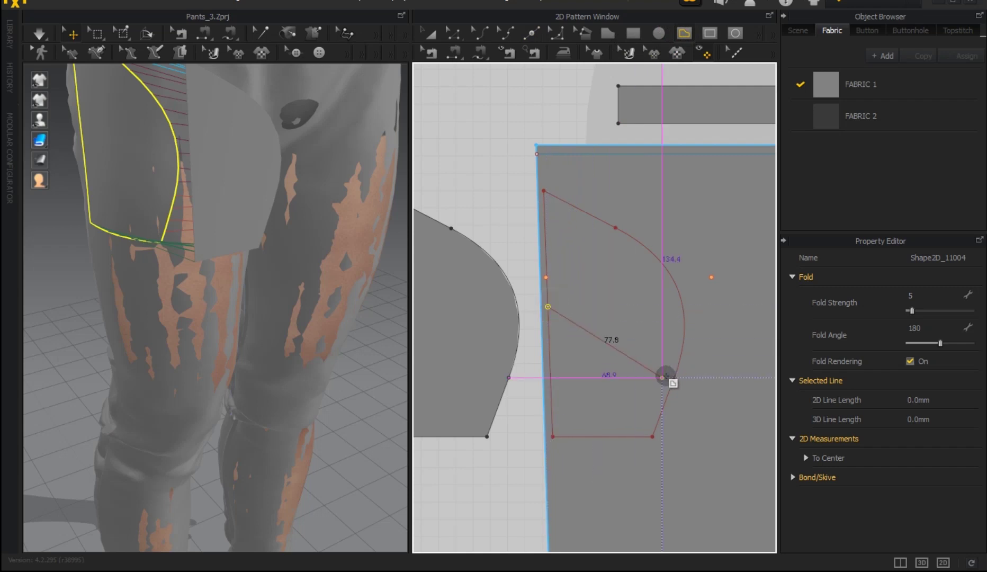
left_click(673, 379)
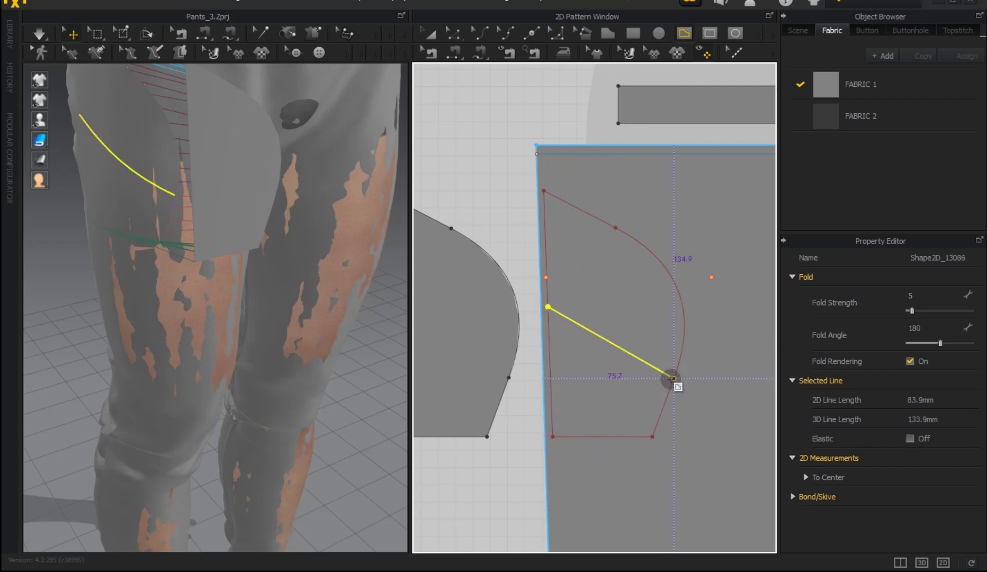
scroll(623, 379, "down", 1)
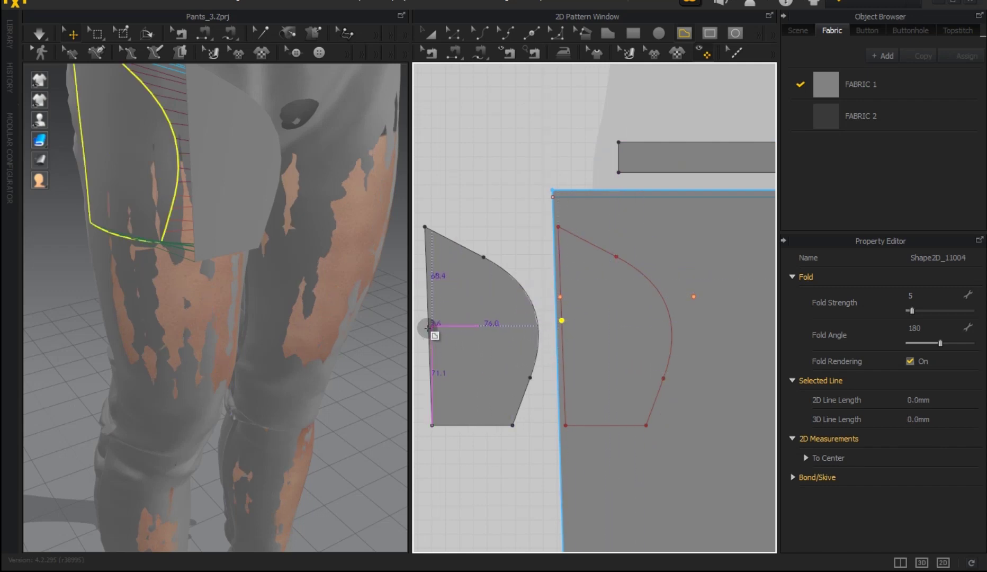
scroll(427, 326, "up", 2)
Step: Add a matching point on the mirrored pocket piece's left edge
left_click(428, 324)
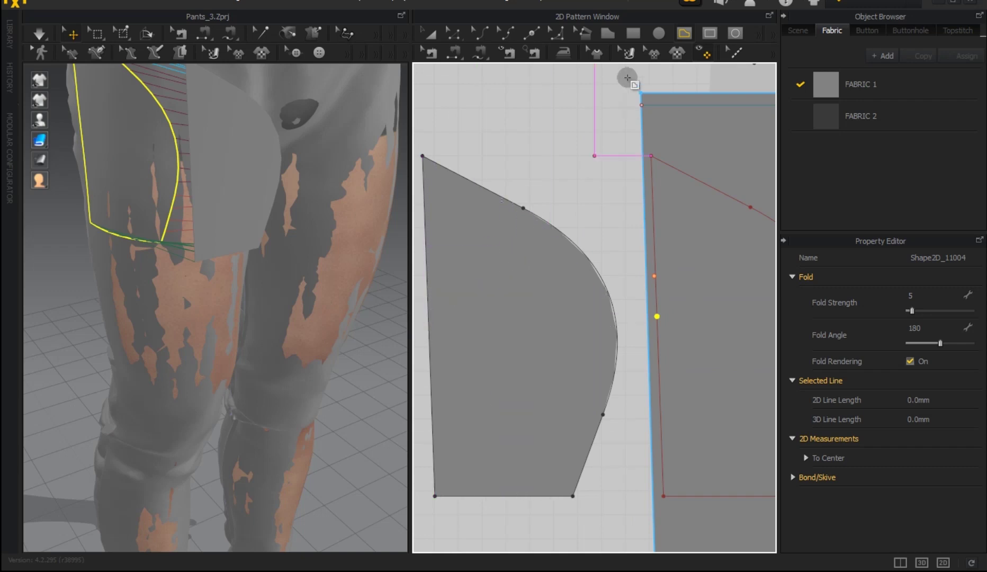
left_click(532, 34)
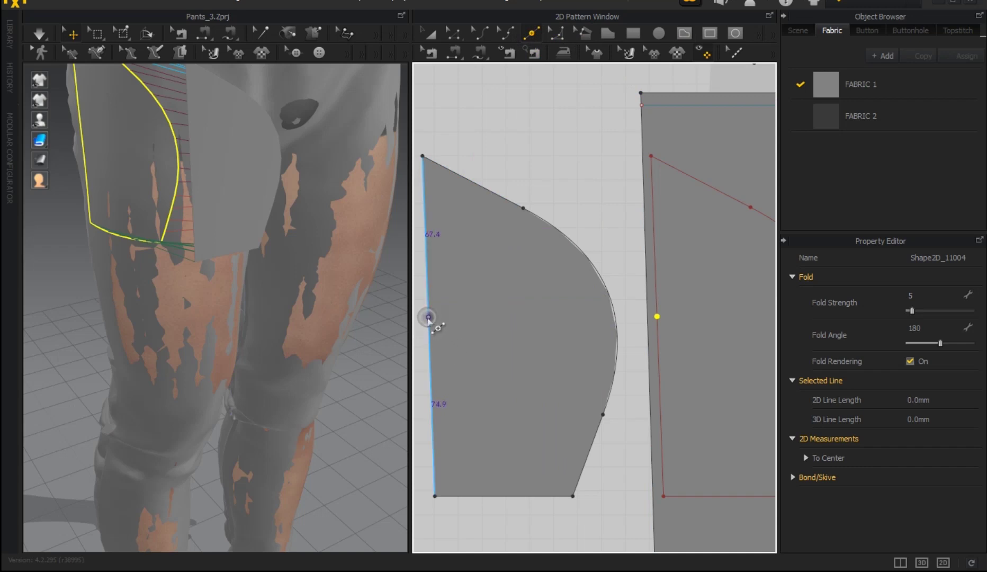
left_click(588, 320)
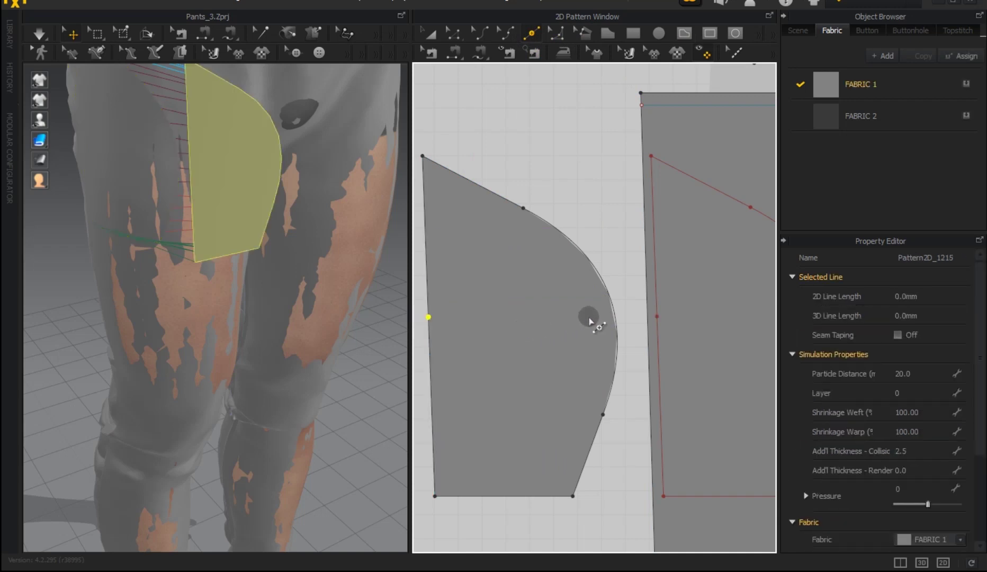
scroll(535, 318, "down", 1)
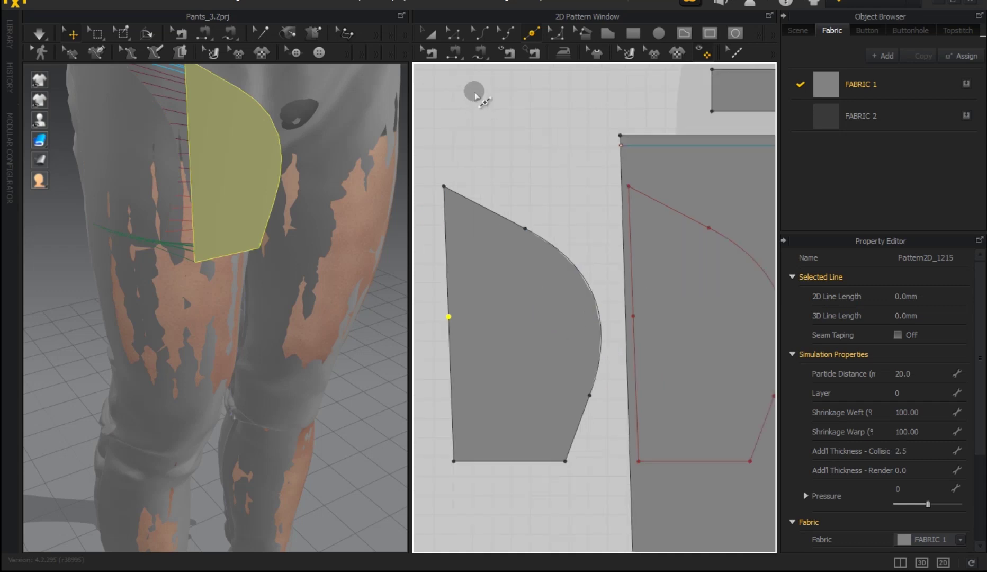
left_click(453, 52)
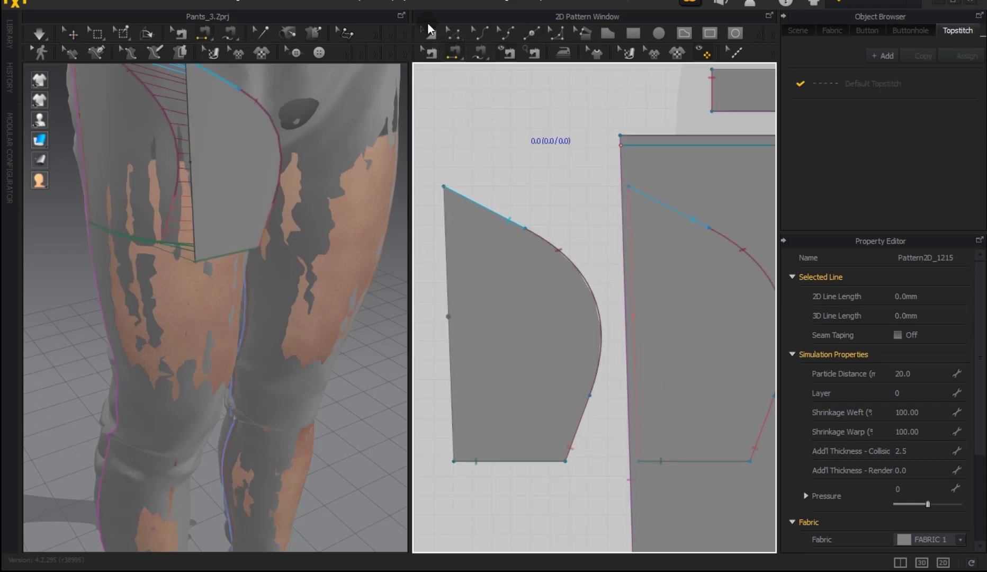
left_click(432, 53)
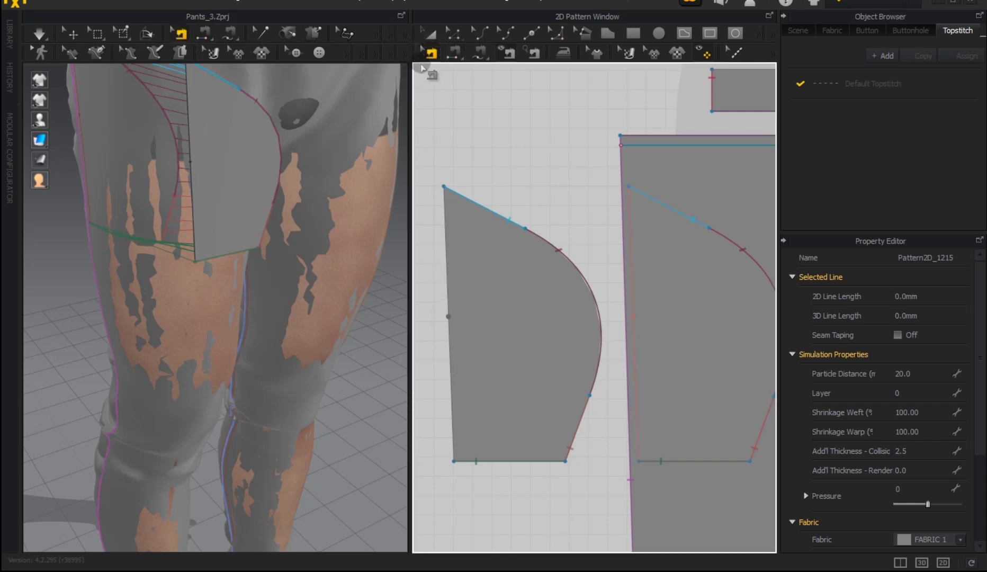
left_click(453, 56)
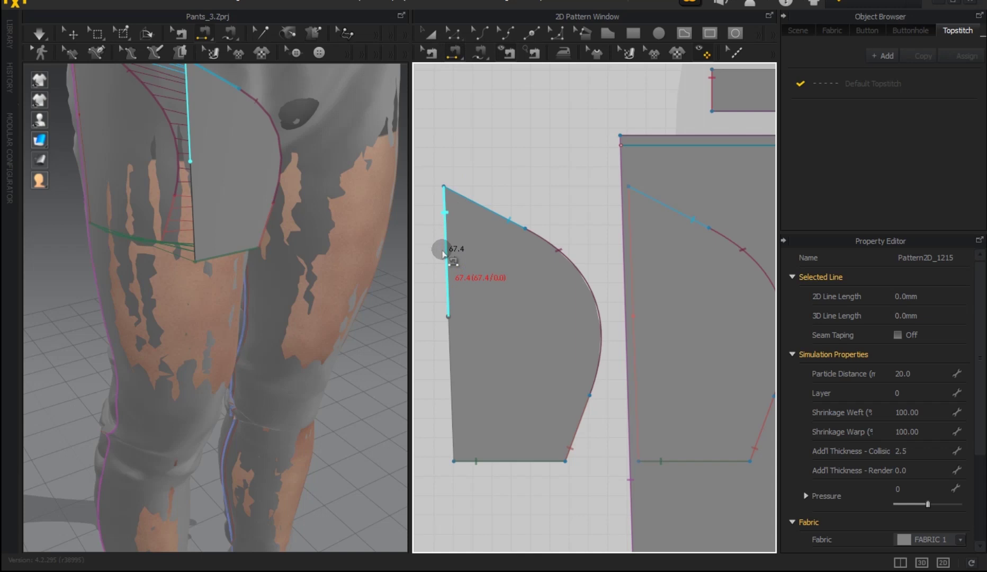
left_click(447, 345)
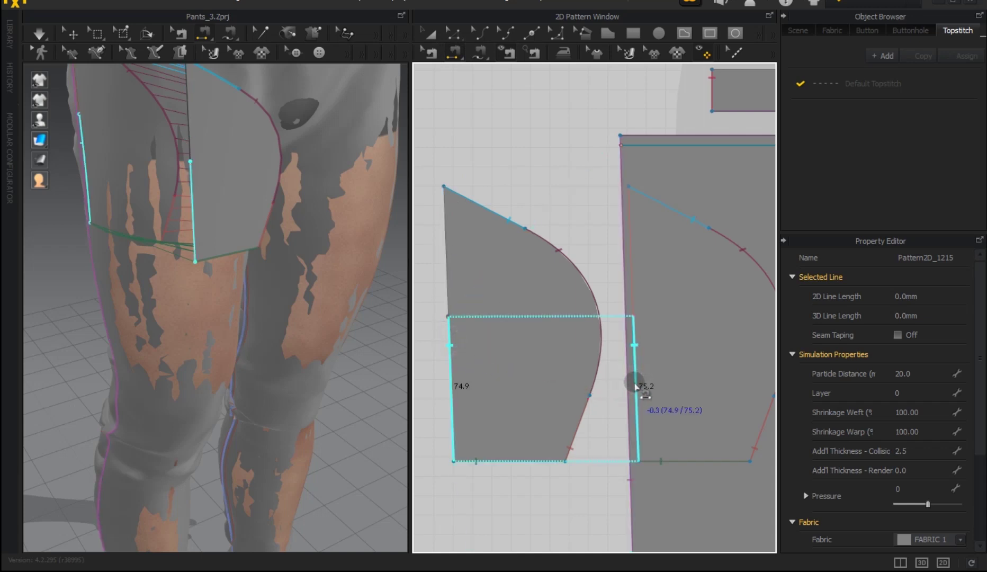
left_click(636, 387)
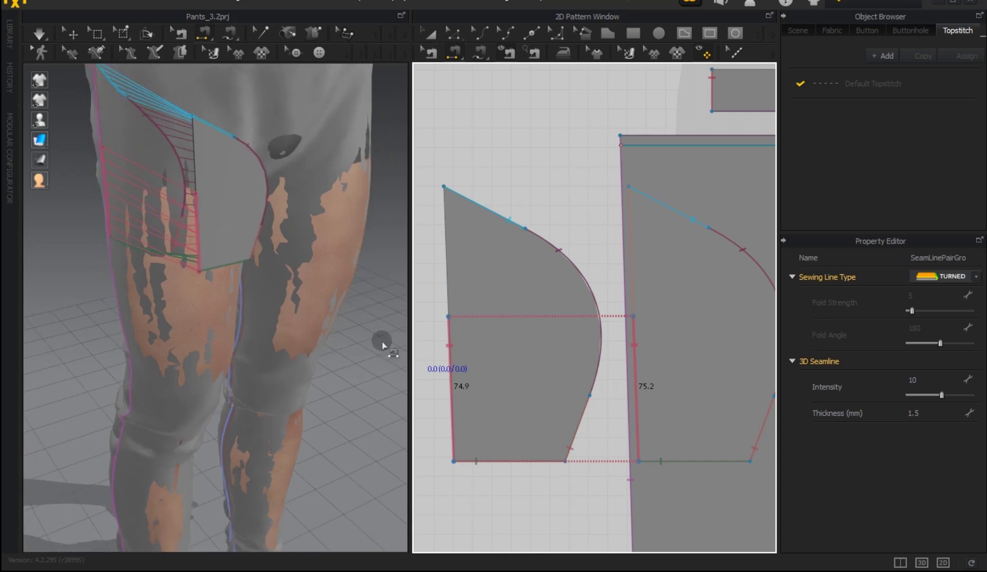
scroll(384, 346, "down", 1)
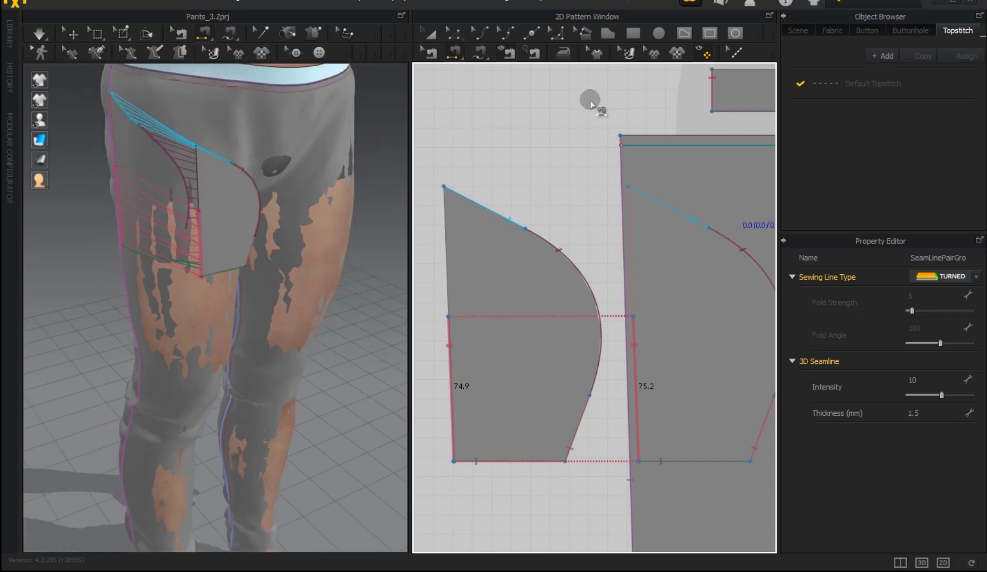
left_click(427, 34)
Step: Copy the curved internal shape from the front leg panel
mouse_move(243, 237)
right_mouse_down()
mouse_move(254, 227)
mouse_move(278, 246)
mouse_move(353, 233)
mouse_move(249, 237)
right_mouse_up()
scroll(249, 238, "down", 2)
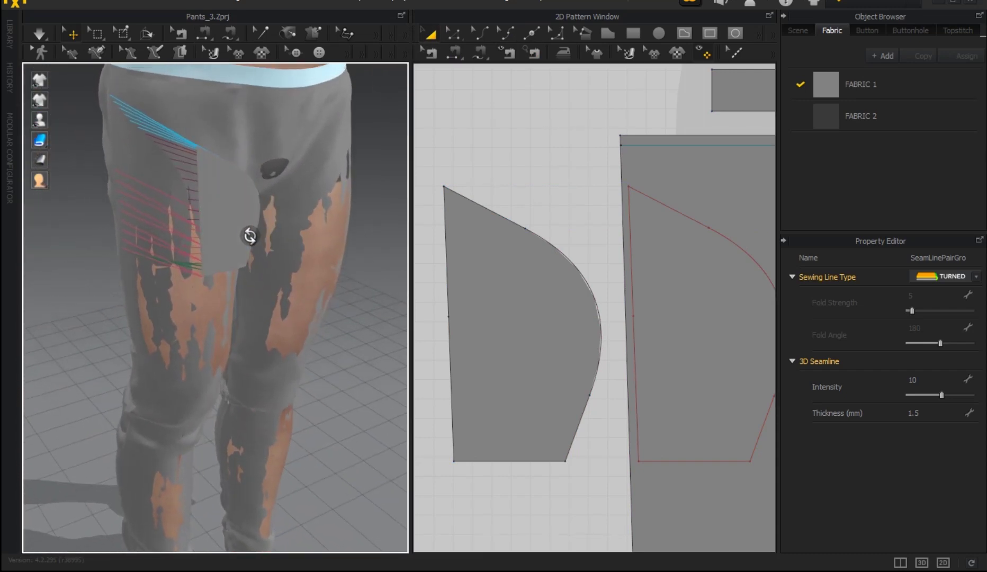
scroll(366, 259, "down", 2)
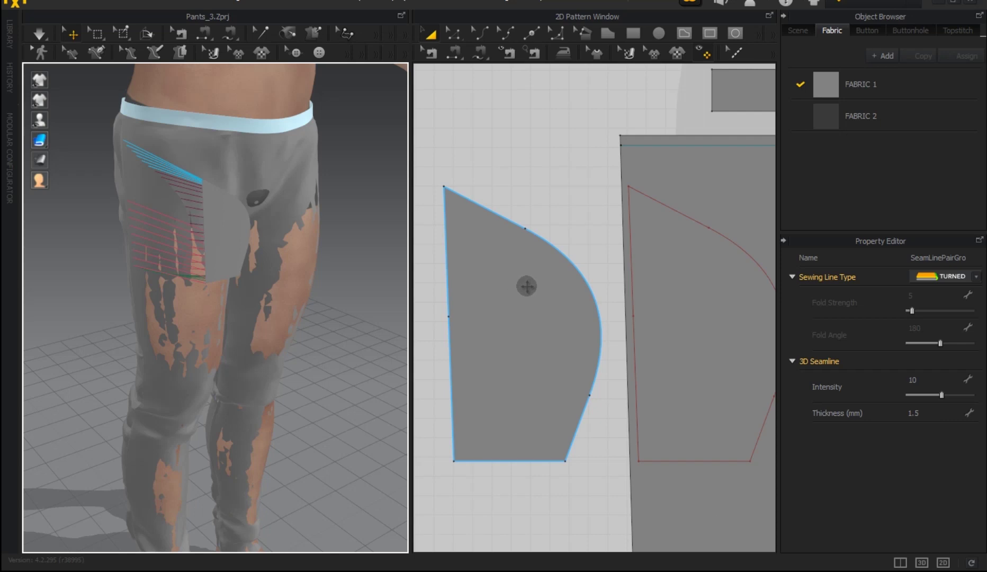
left_click(687, 32)
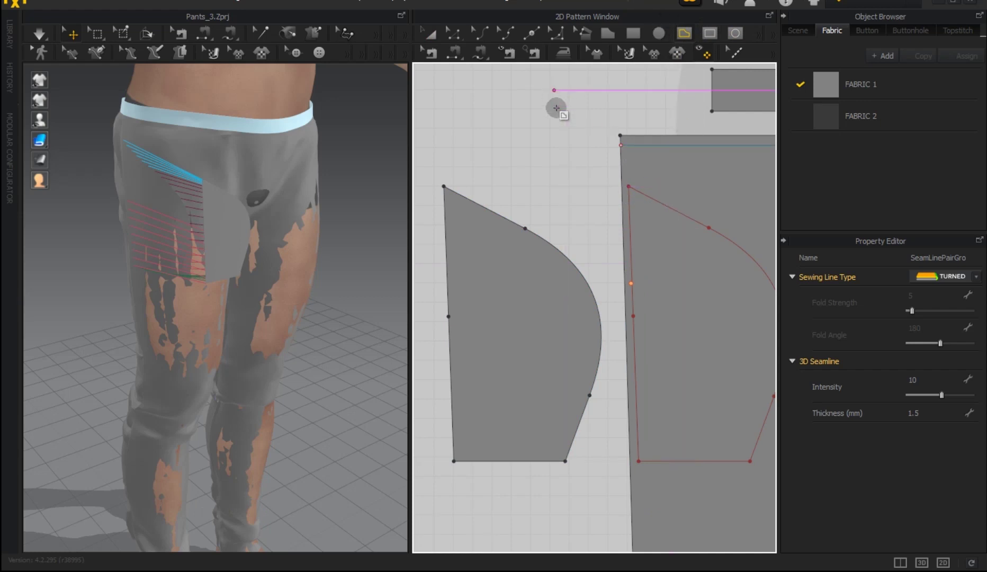
left_click(434, 35)
left_click(701, 227)
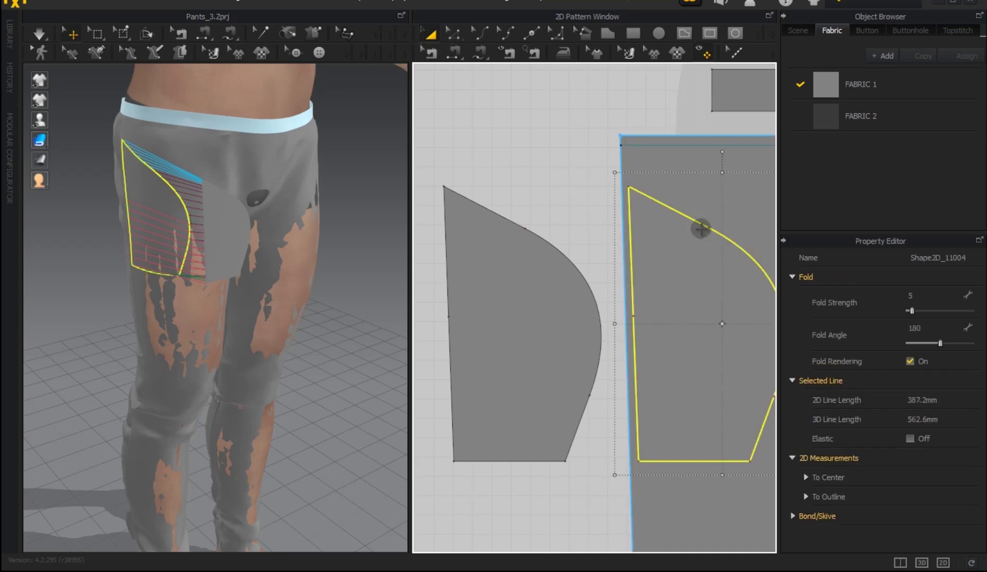
right_click(722, 262)
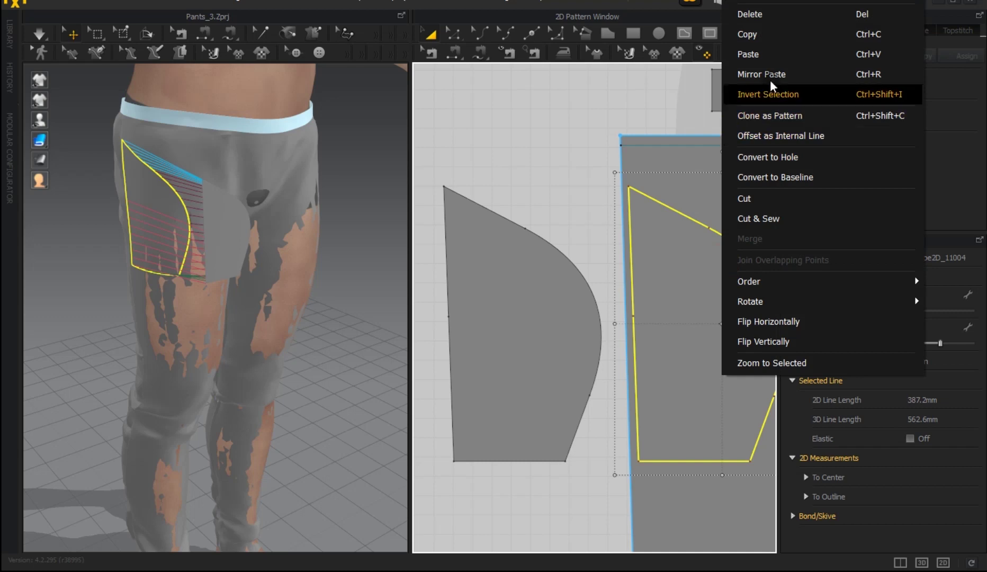
left_click(769, 45)
Step: Mirror-paste the curved shape onto the pocket piece, then discard the wrongly mirrored copy
left_click(521, 320)
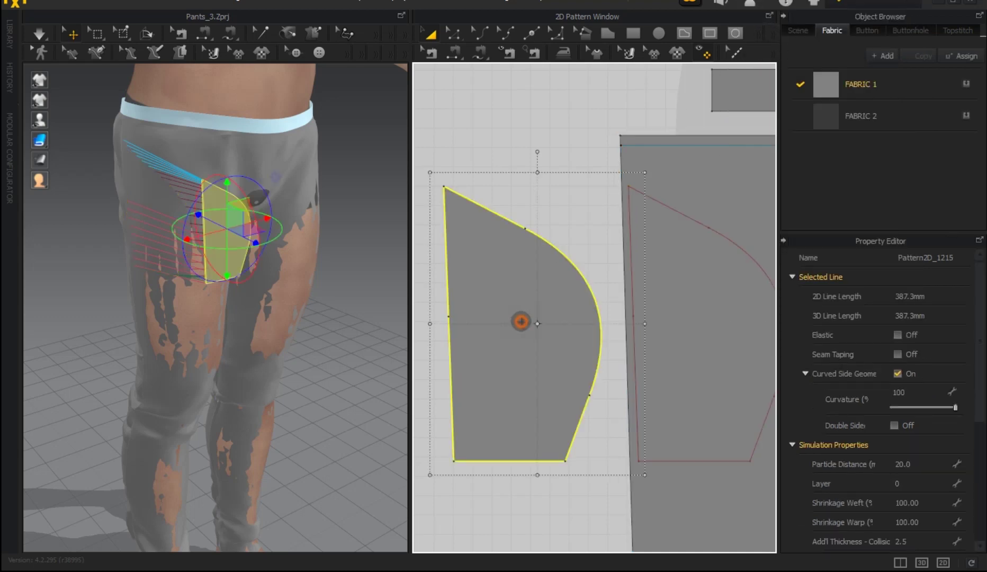
right_click(523, 319)
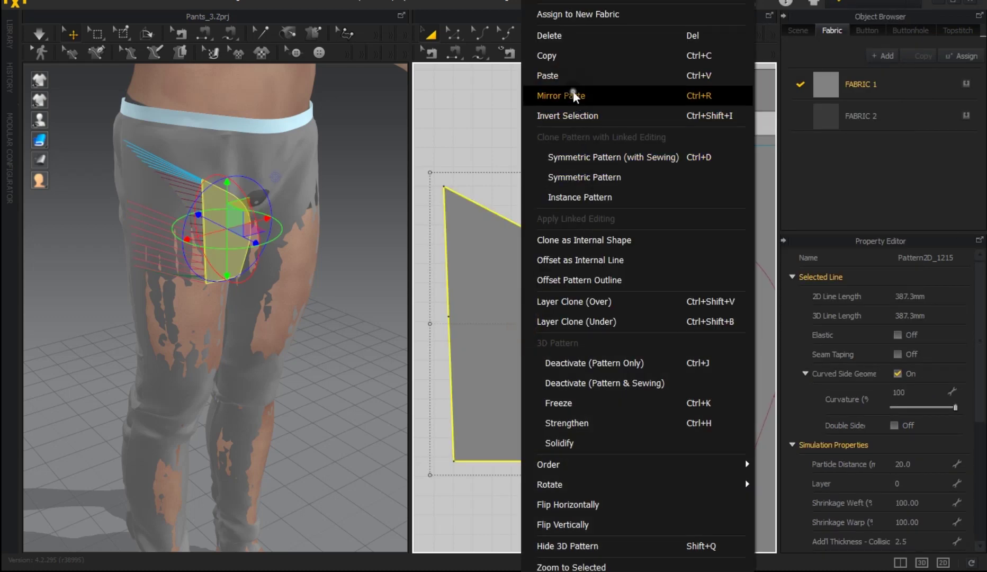
left_click(577, 95)
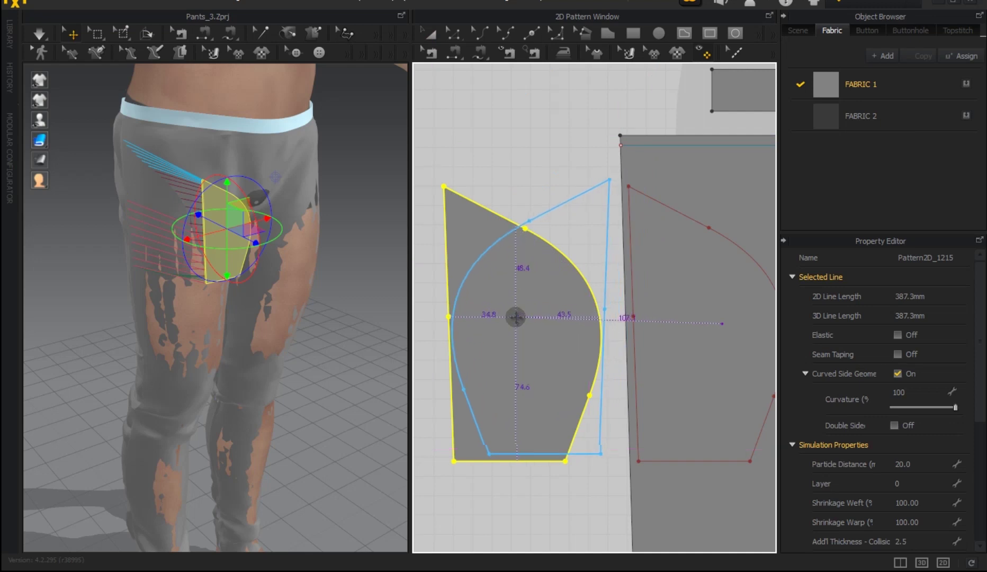
left_click(526, 300)
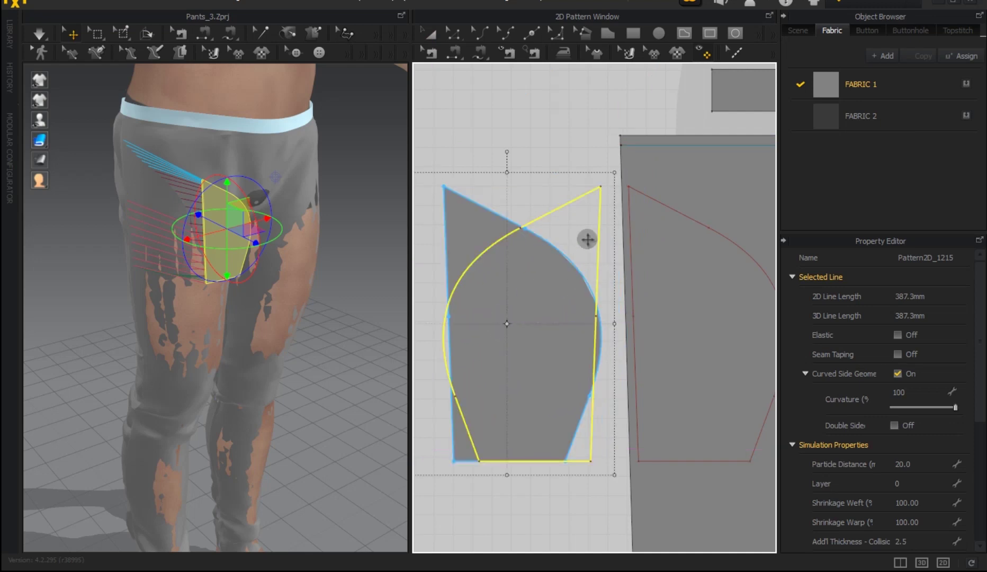
right_click(580, 221)
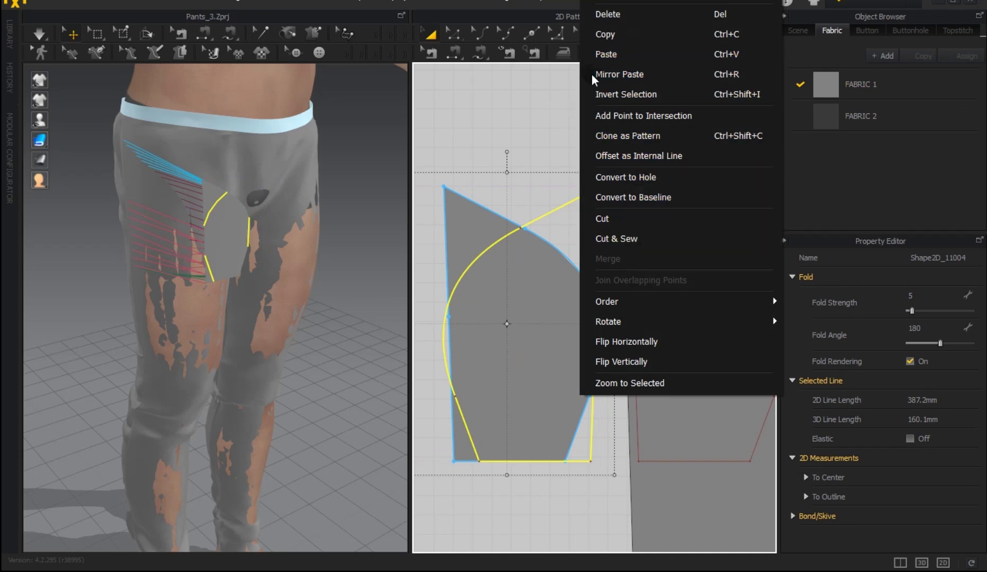
left_click(540, 117)
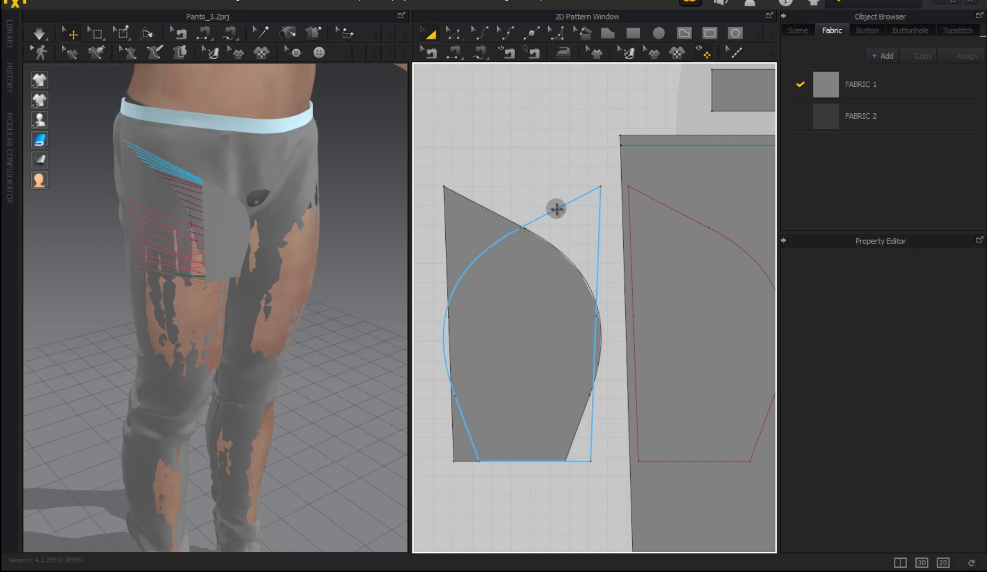
left_click(558, 213)
key("Escape")
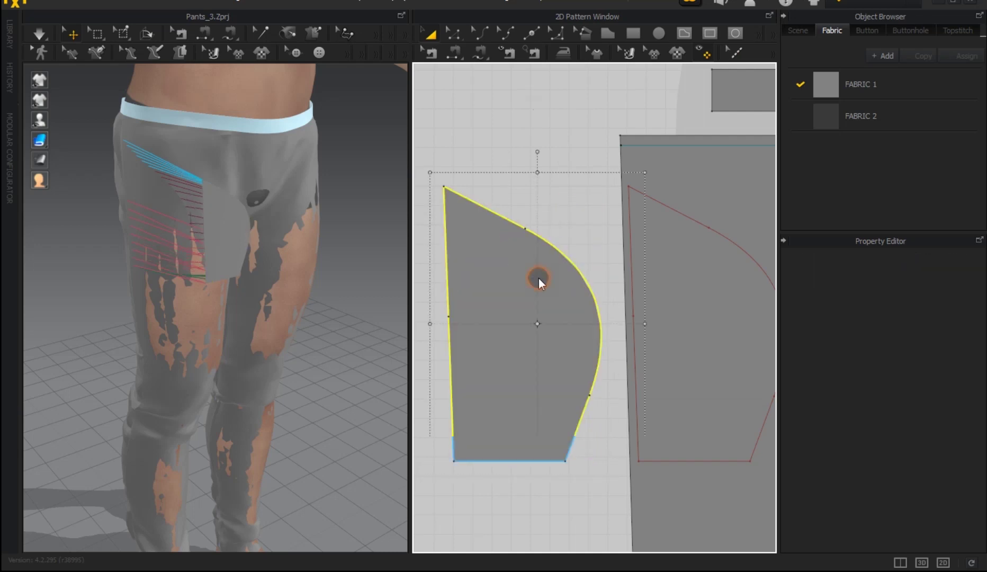
Step: Paste an unmirrored copy of the curved shape inside the pocket piece
right_click(539, 278)
left_click(588, 73)
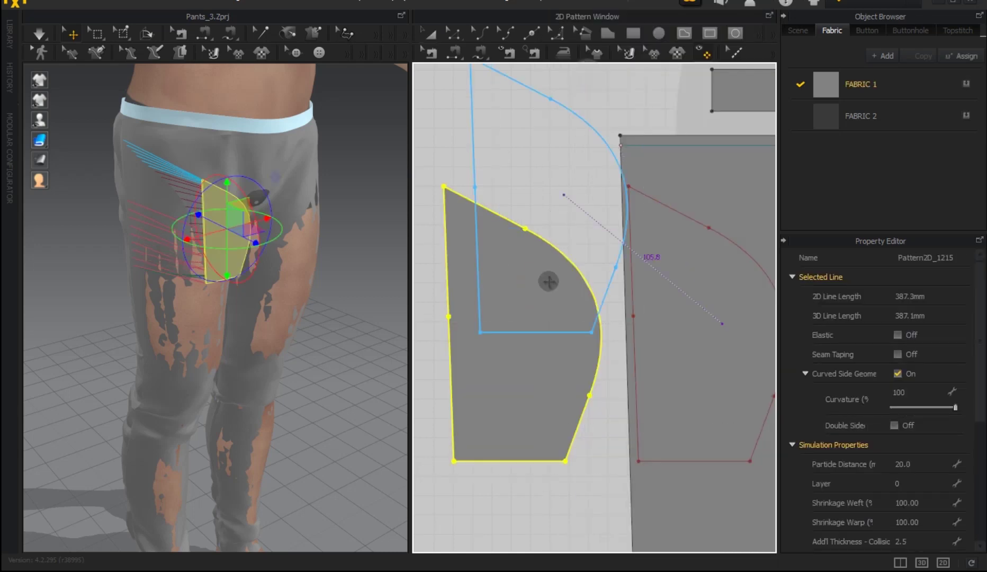
left_click(540, 324)
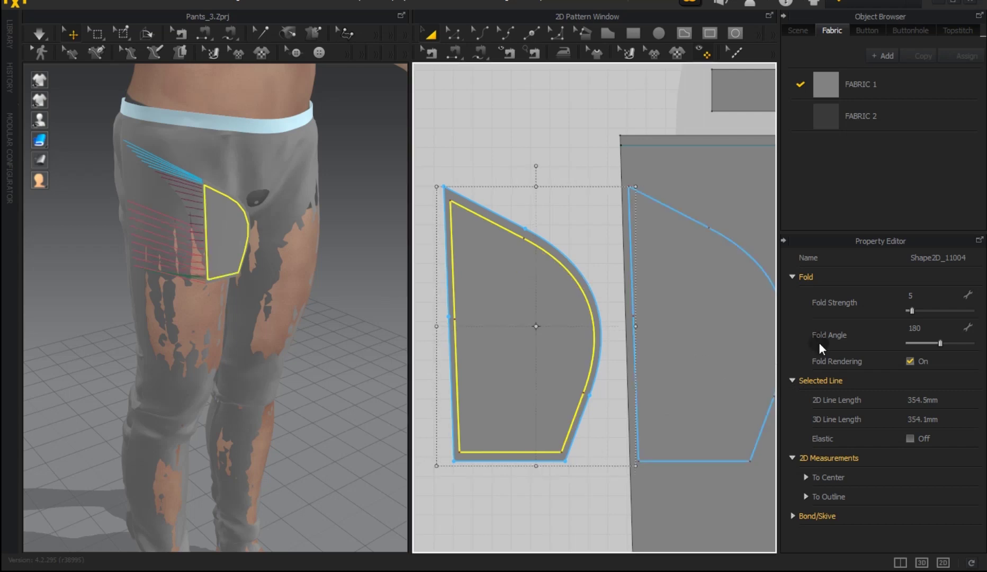
Step: Set the pocket's internal shape to fold strength 100 and fold angle 360
left_click_drag(968, 316, 986, 316)
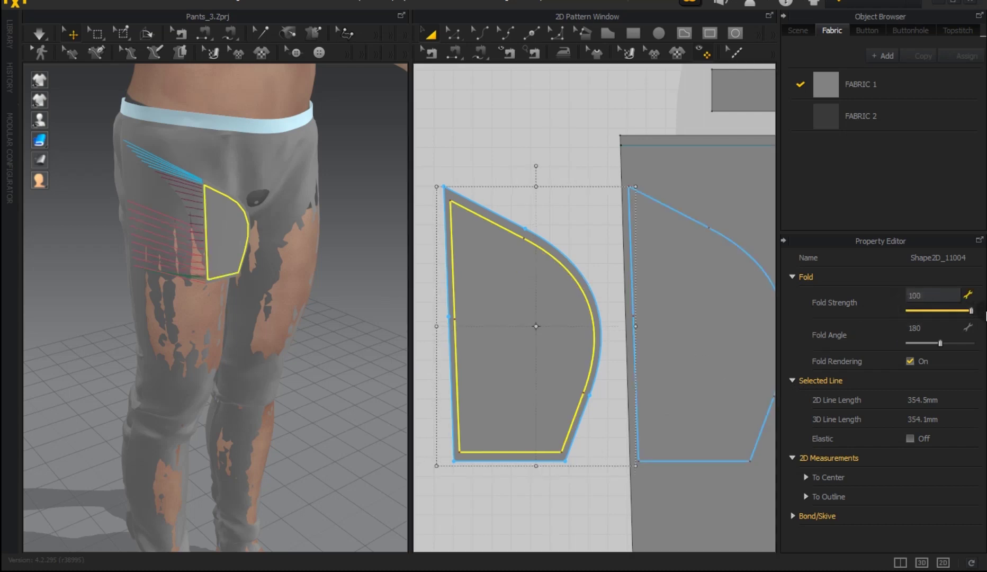
left_click(941, 344)
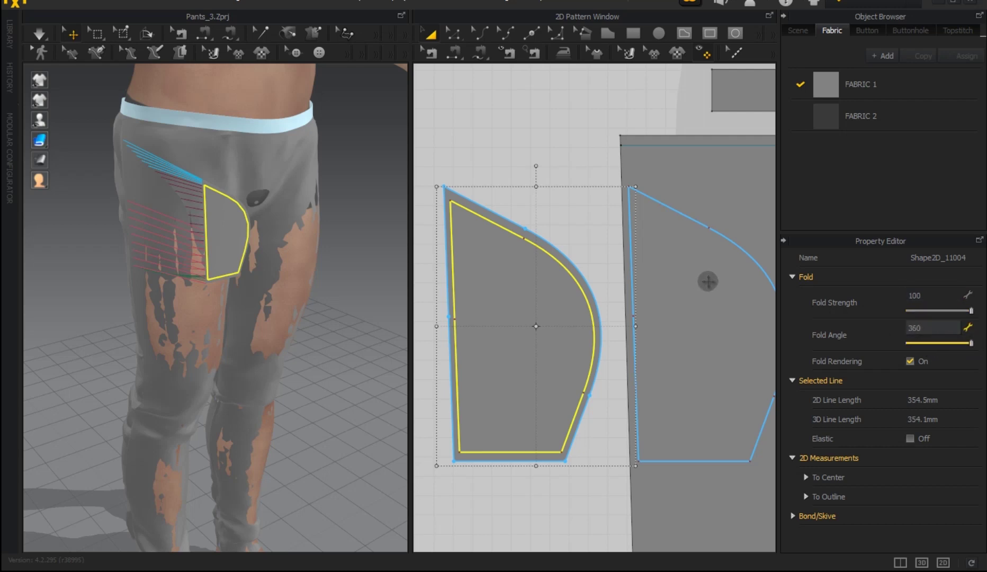
left_click(687, 282)
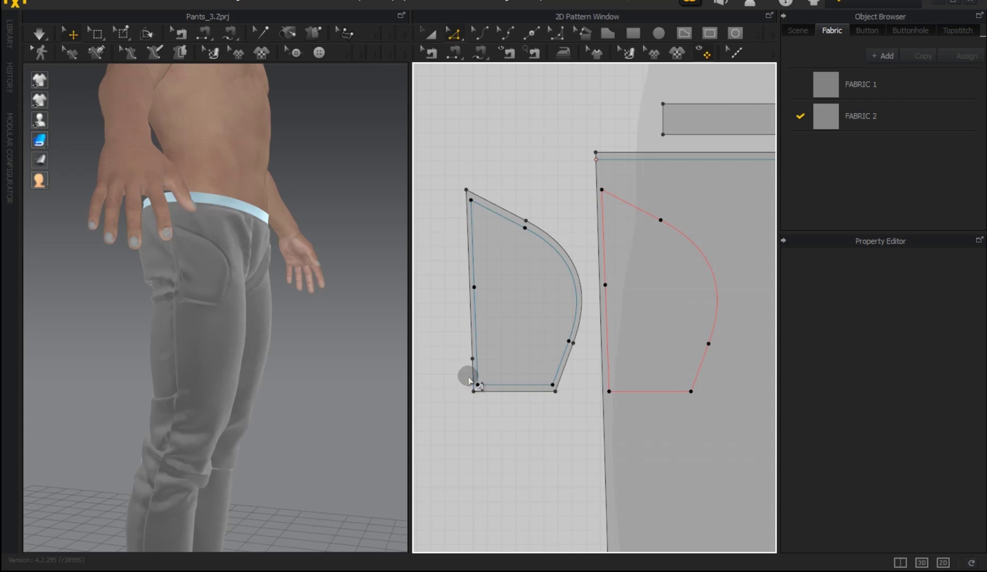
Step: Select the 57.7 mm bottom edges of the pocket piece and internal shape and drag both lower
left_click_drag(469, 381, 573, 411)
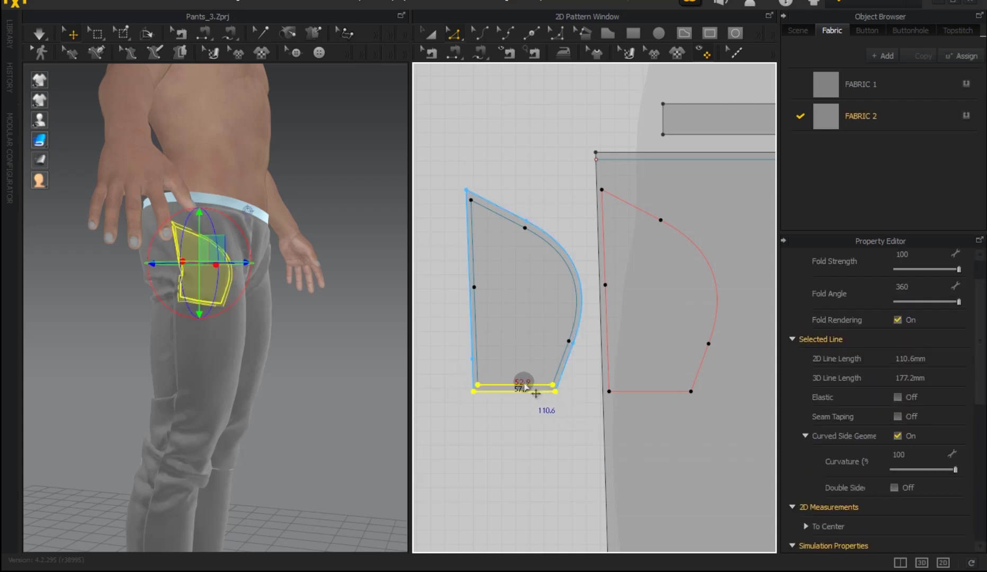
left_click(629, 392, "shift")
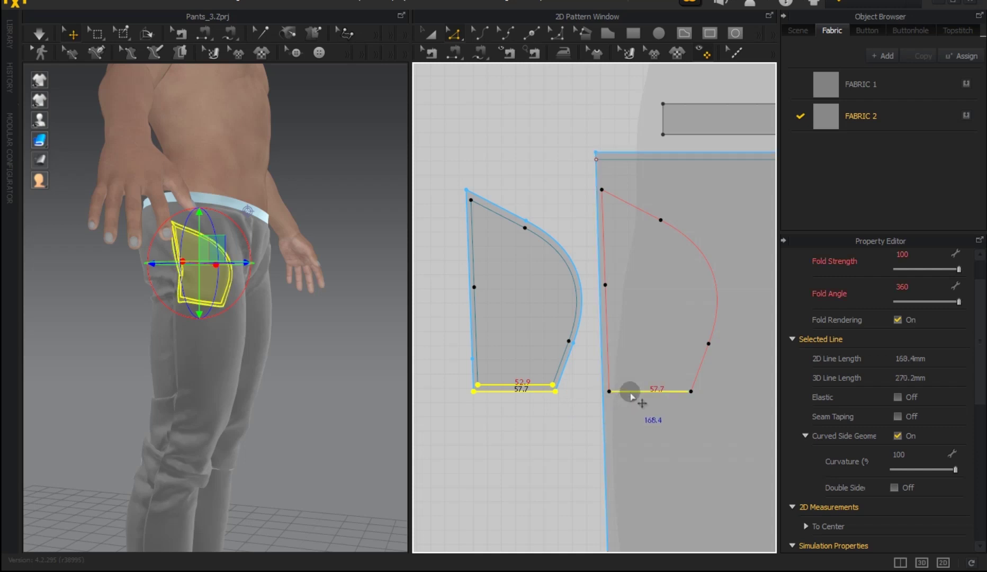
left_click_drag(631, 395, 633, 412)
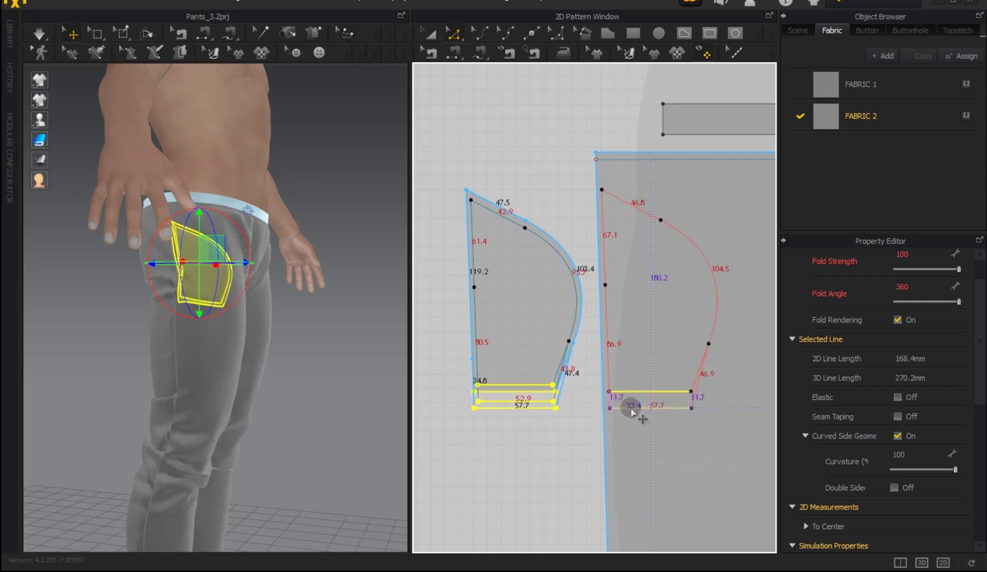
left_click_drag(631, 411, 631, 415)
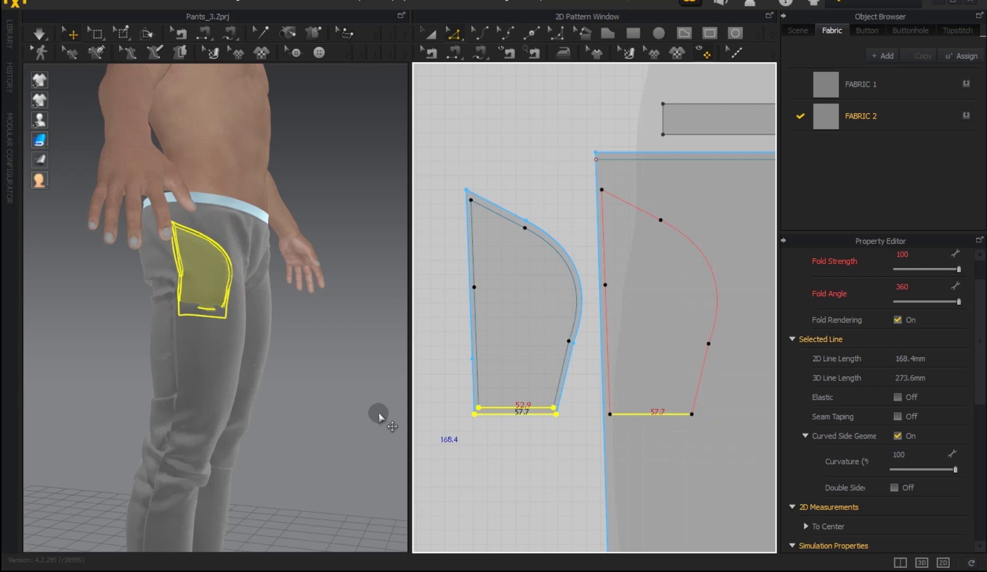
mouse_move(363, 417)
right_mouse_down()
mouse_move(277, 432)
mouse_move(320, 433)
right_mouse_up()
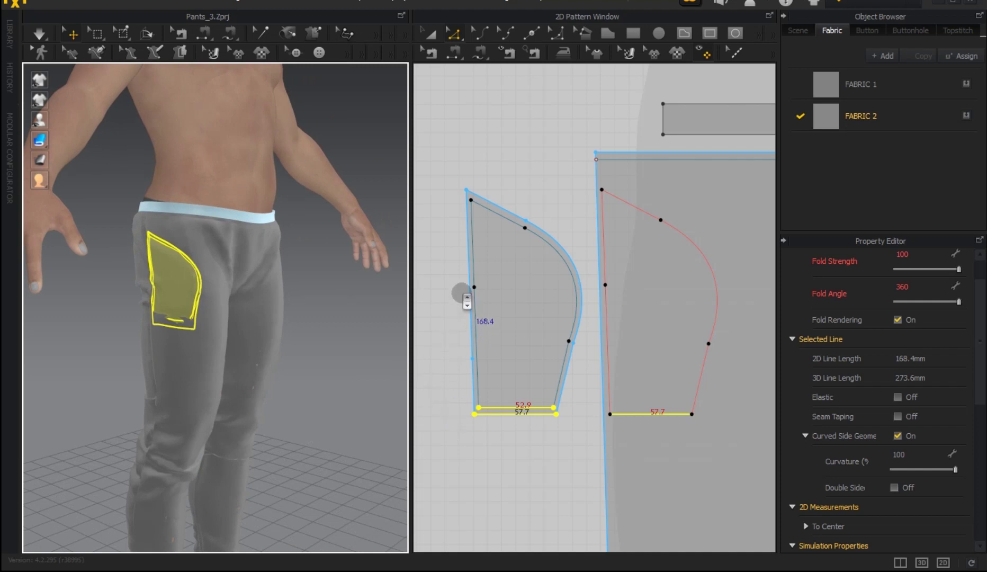
Step: Add matching points on the left edges of the internal shape and pocket piece
scroll(461, 293, "up", 1)
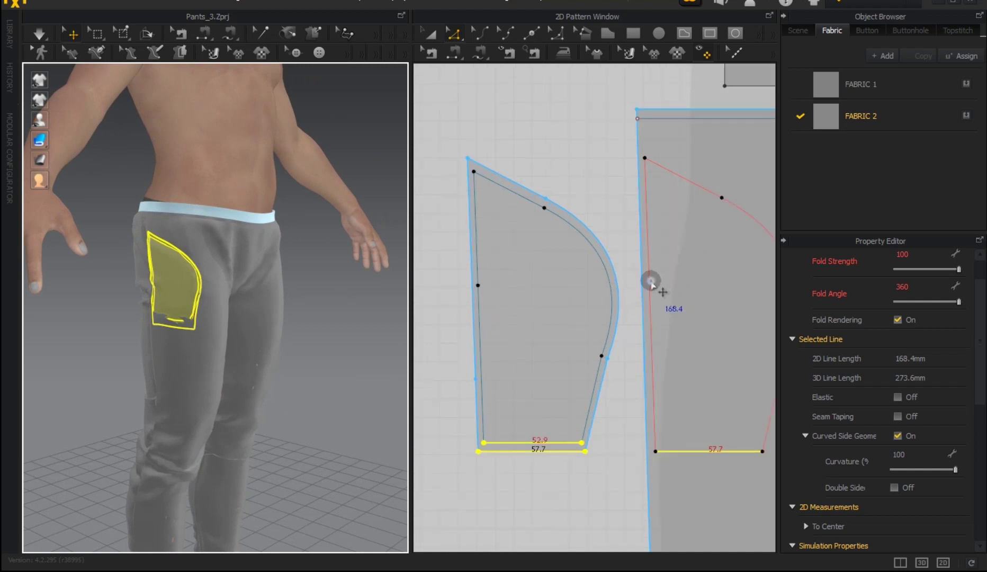
left_click(651, 281)
left_click(477, 286)
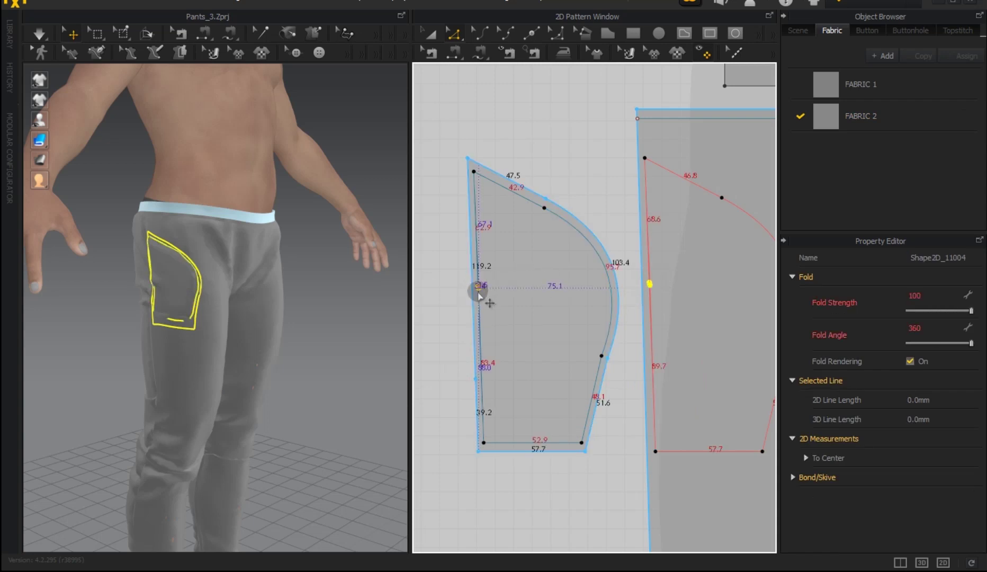
left_click(479, 319)
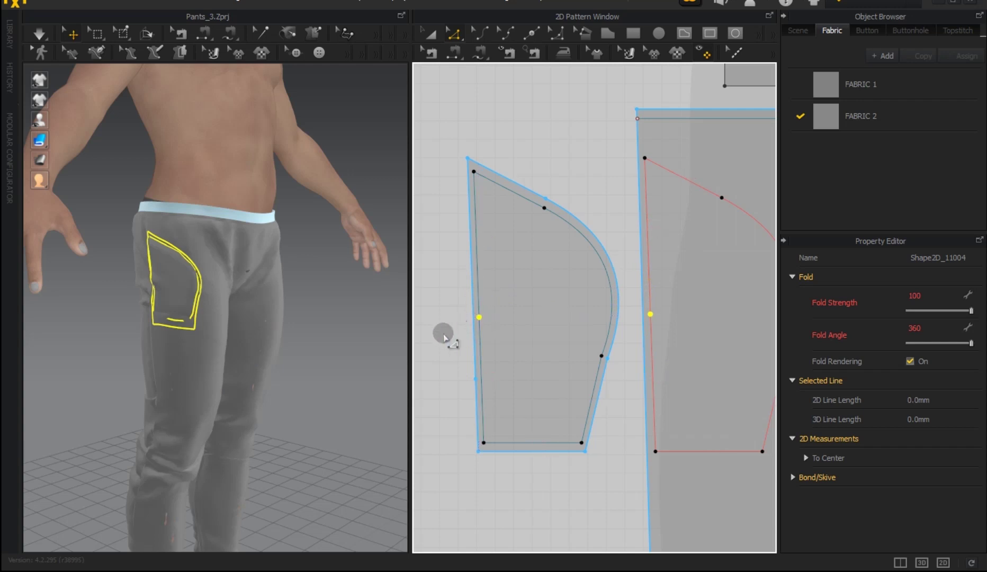
Step: Simulate the pants and view the draped pocket from the back
left_click(43, 32)
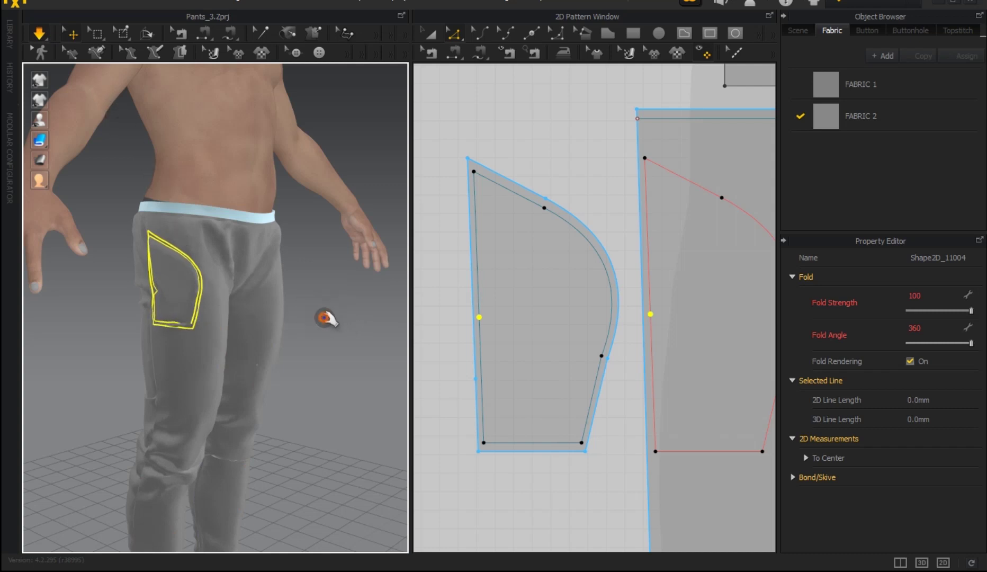
right_click_drag(324, 318, 458, 310)
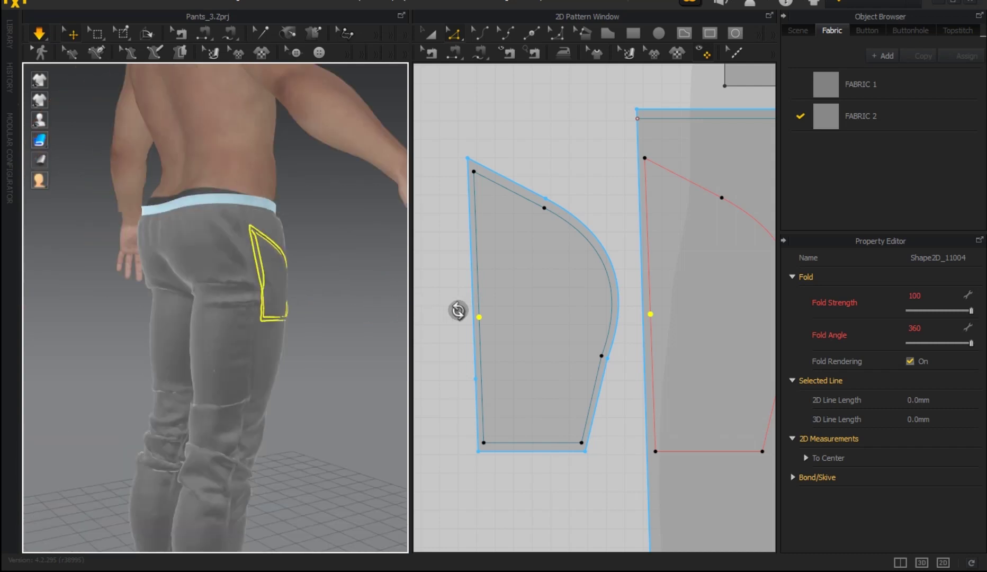
scroll(317, 339, "up", 3)
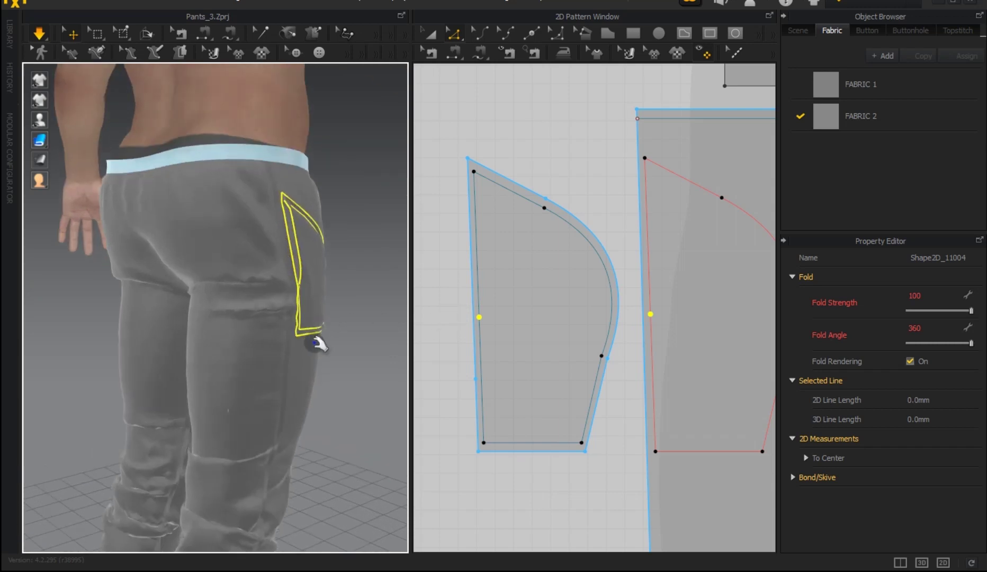
scroll(177, 351, "up", 3)
scroll(180, 336, "up", 2)
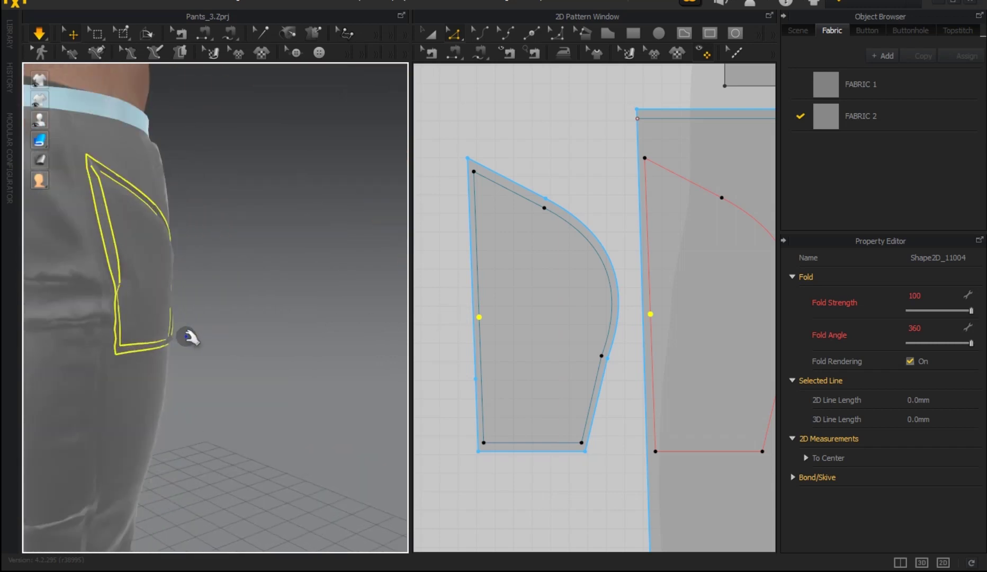
Step: Drag the rear pocket's cloth back into place, leaving its particle distance unchanged
left_click(167, 332)
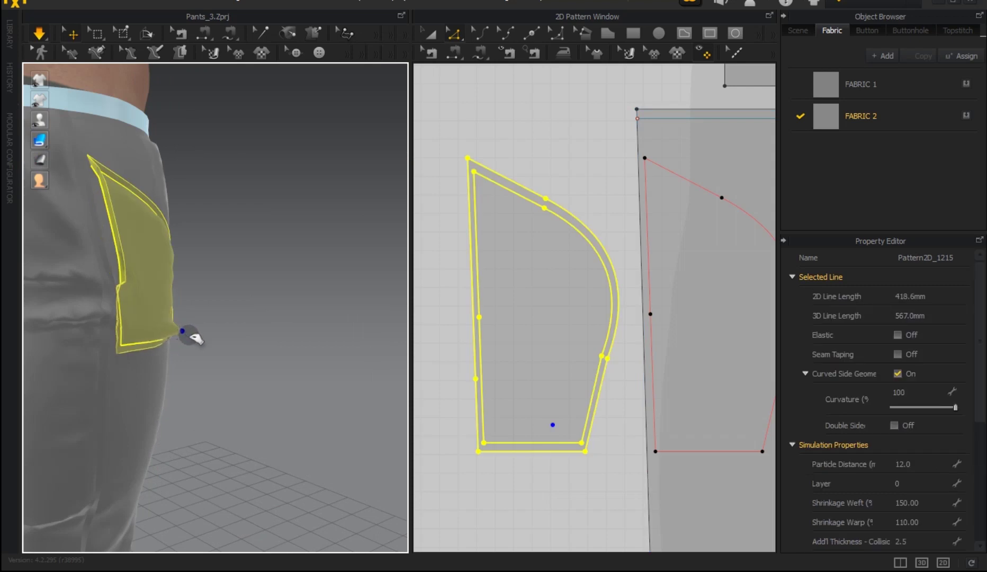
left_click_drag(199, 339, 199, 338)
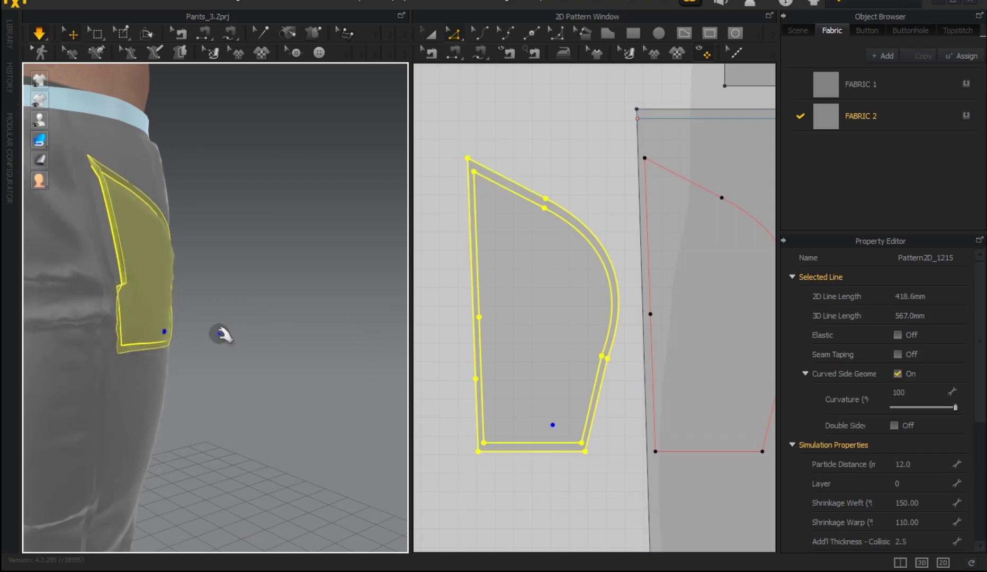
left_click_drag(126, 273, 122, 258)
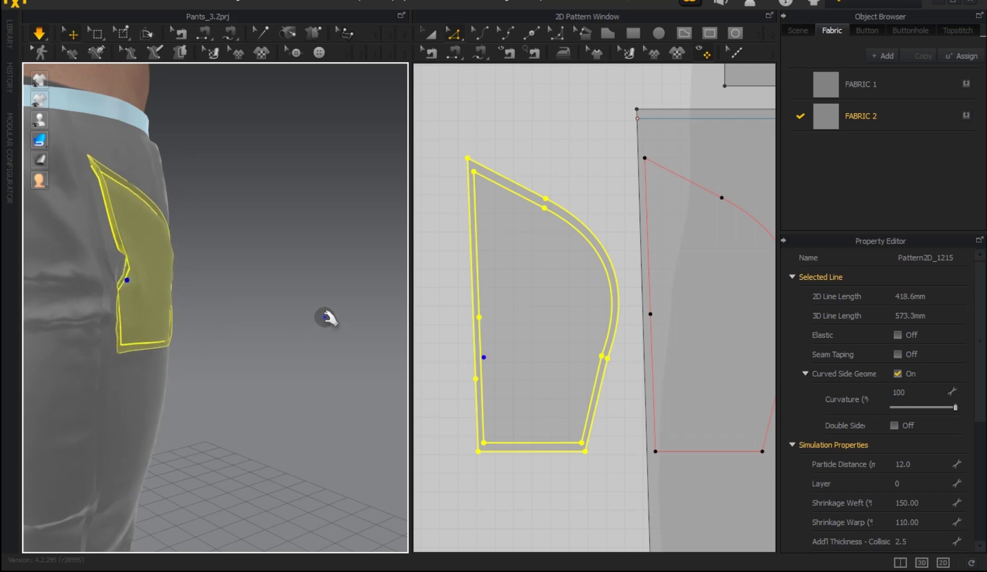
left_click(916, 459)
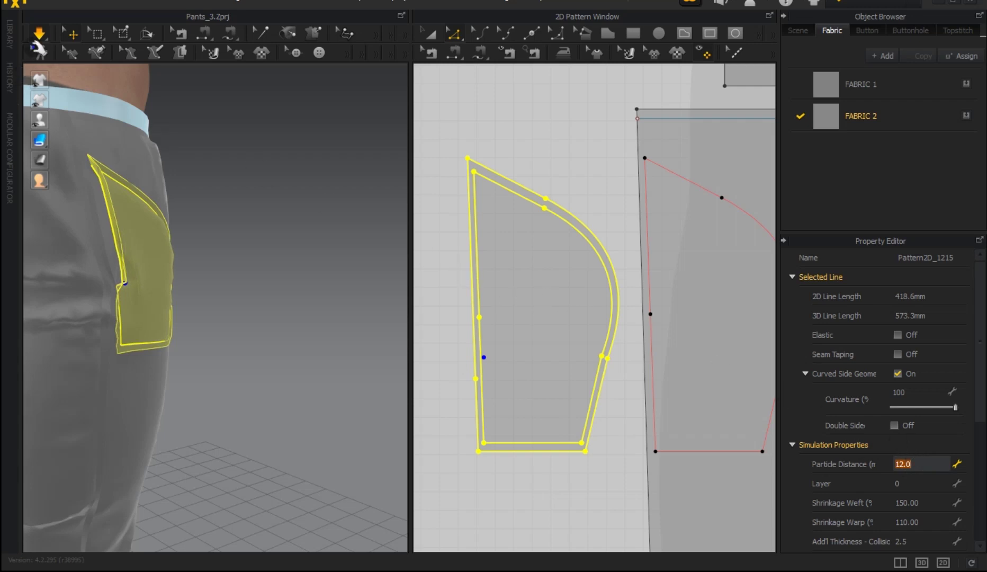
left_click(274, 211)
Step: Deselect the pocket and review the pants from a rear three-quarter view
mouse_move(265, 212)
right_mouse_down()
mouse_move(93, 205)
mouse_move(130, 198)
mouse_move(136, 203)
mouse_move(97, 209)
mouse_move(99, 243)
right_mouse_up()
scroll(106, 252, "up", 2)
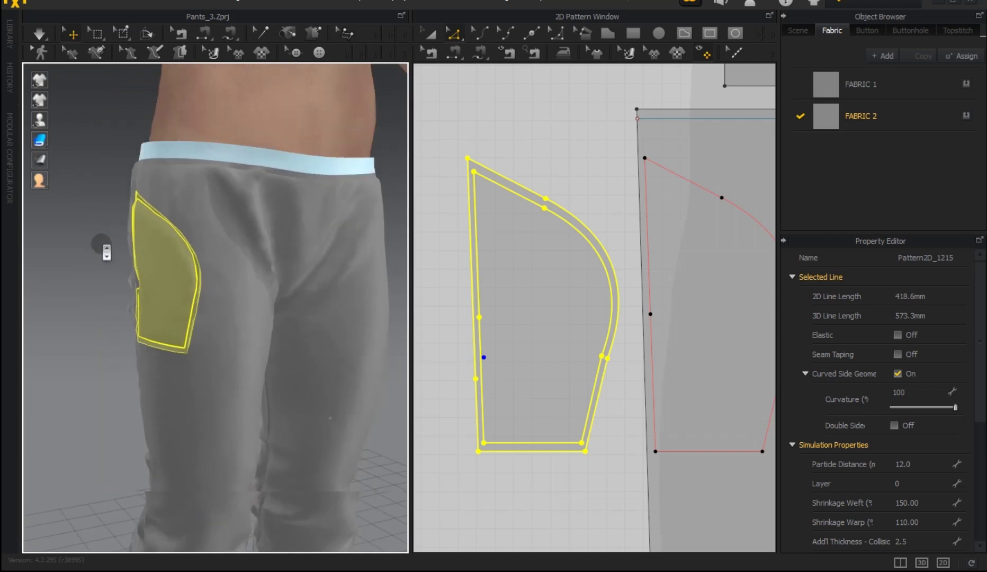
scroll(100, 243, "down", 2)
scroll(100, 244, "down", 2)
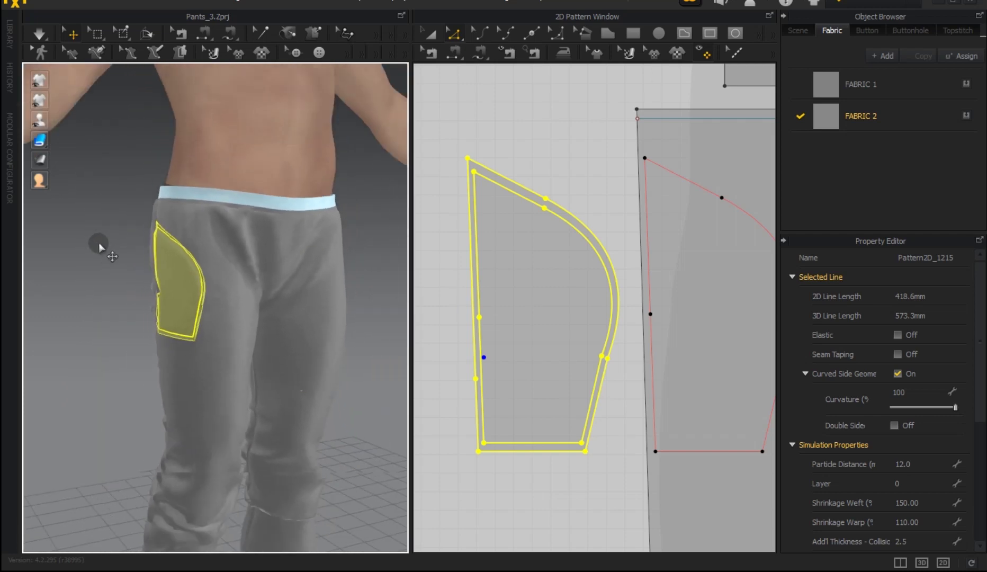
left_click(361, 334)
scroll(100, 334, "up", 2)
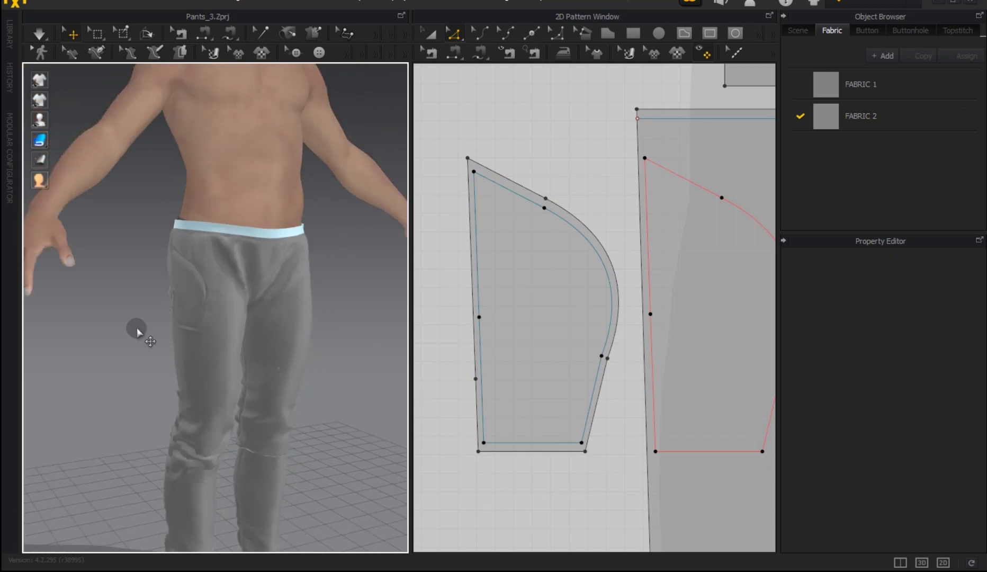
mouse_move(210, 341)
right_mouse_down()
mouse_move(116, 344)
mouse_move(166, 342)
right_mouse_up()
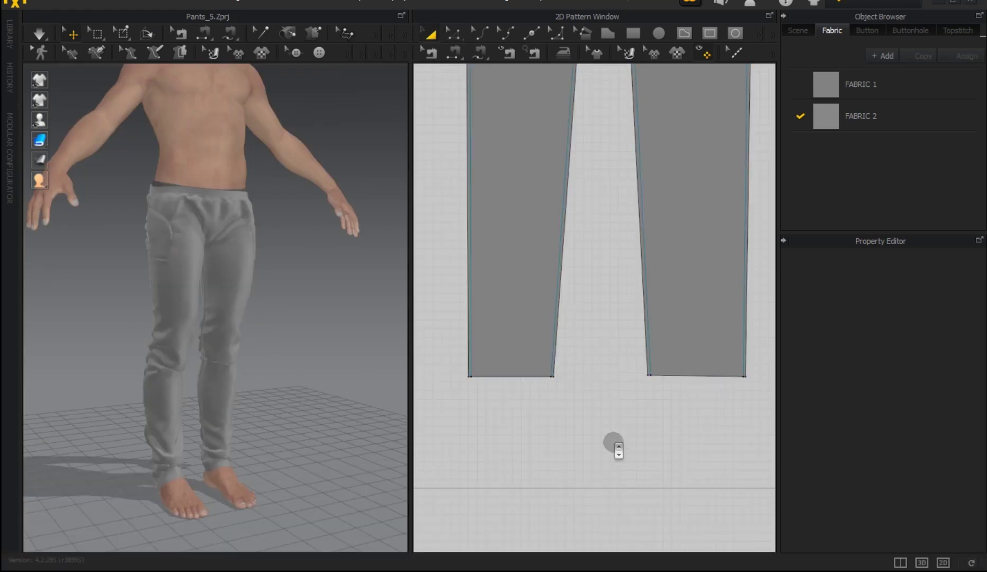
Step: Strengthen both waistband pieces so they sit snugly around the avatar's waist
scroll(182, 198, "up", 5)
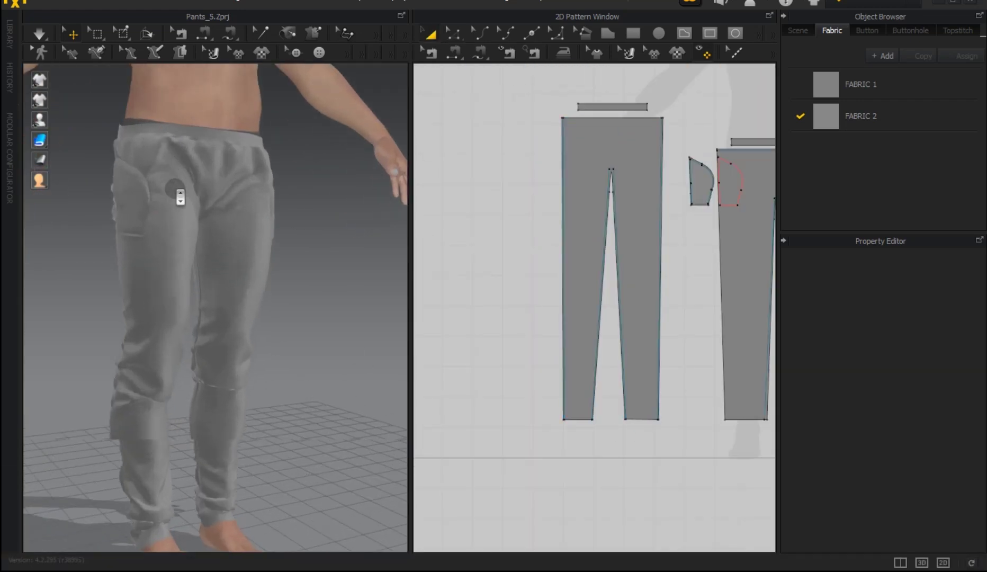
scroll(186, 168, "down", 3)
scroll(233, 292, "up", 2)
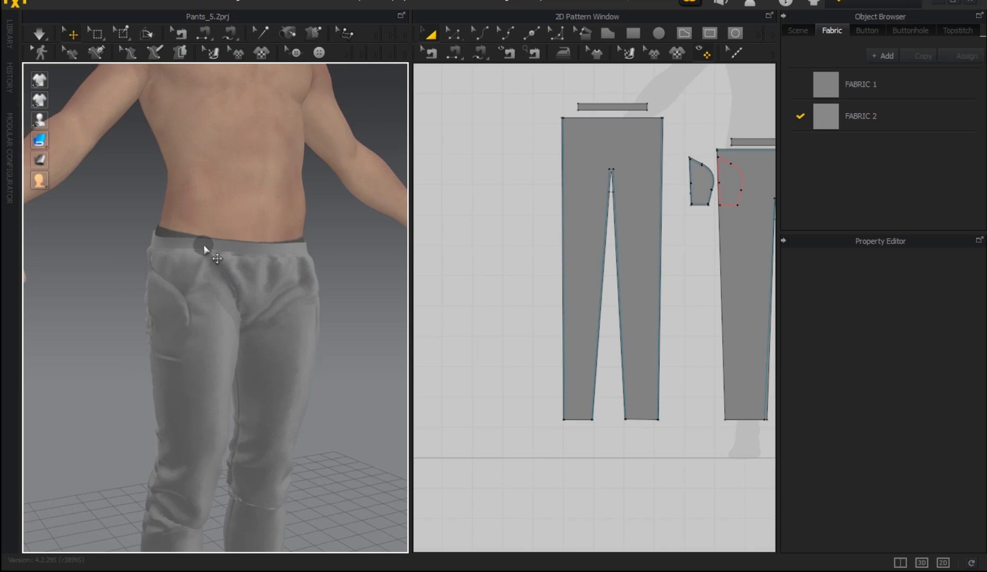
left_click(188, 249)
mouse_move(177, 286)
right_mouse_down()
mouse_move(247, 315)
mouse_move(345, 320)
mouse_move(169, 274)
right_mouse_up()
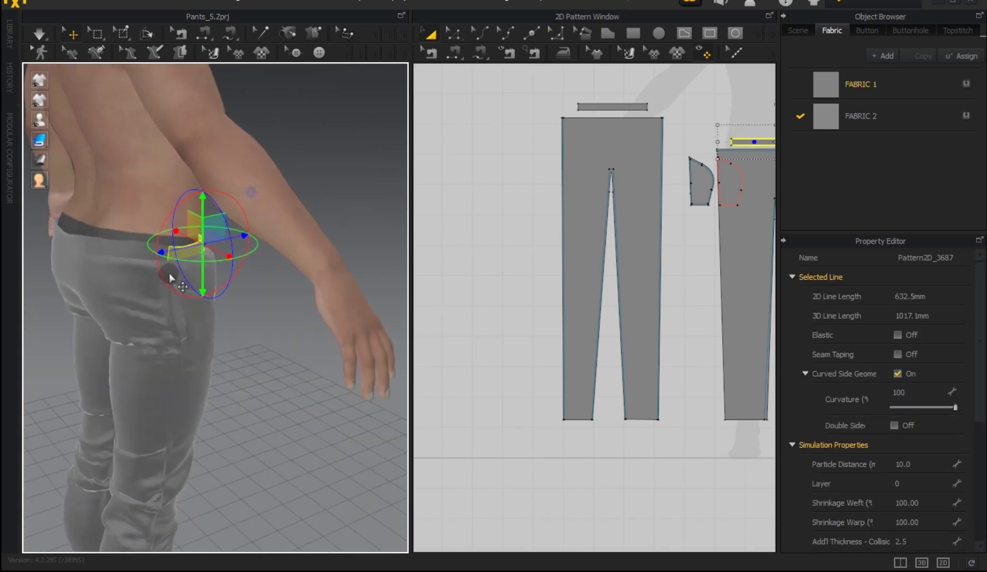
left_click(130, 251)
right_click(130, 250)
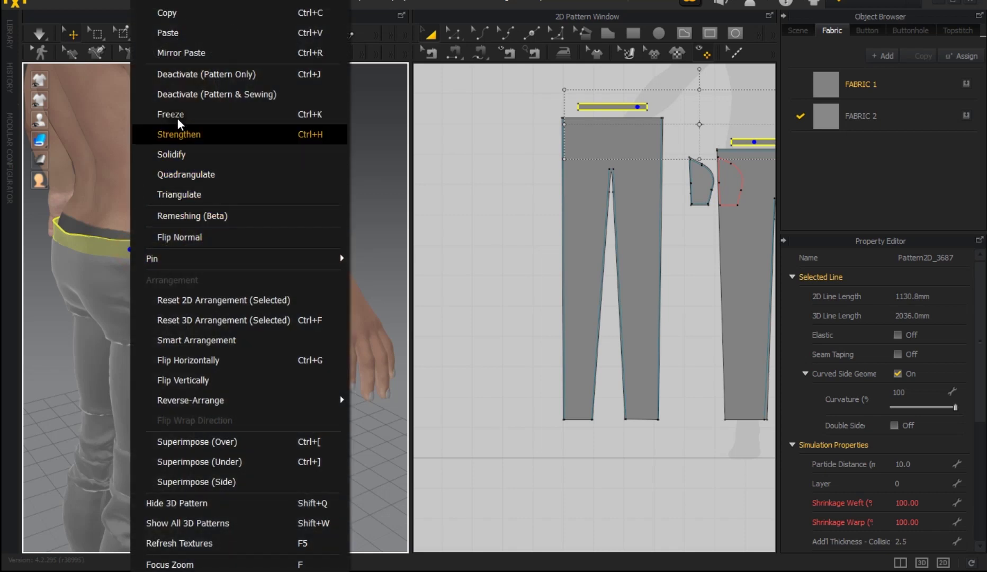
left_click(178, 74)
right_click_drag(227, 274, 77, 262)
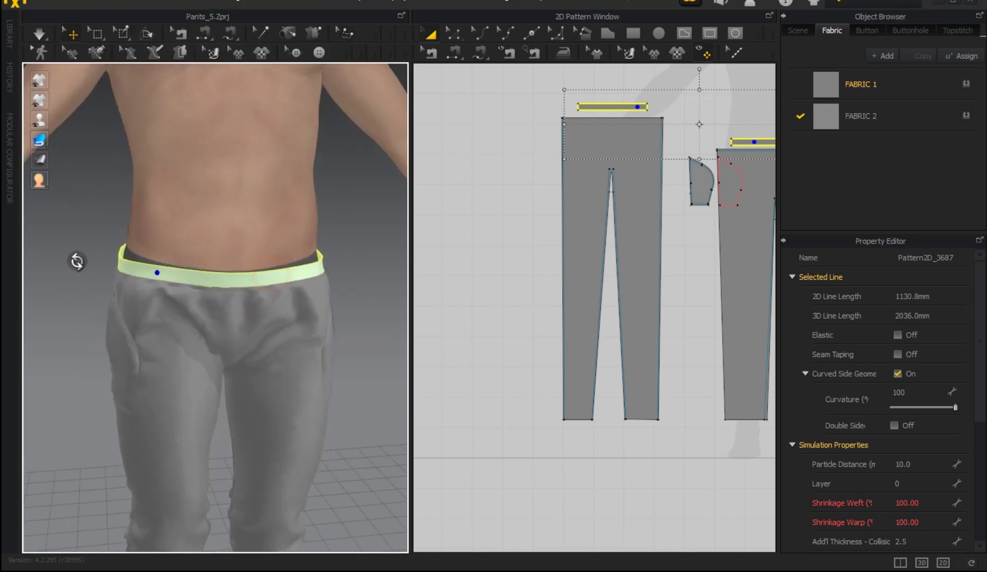
scroll(613, 446, "up", 4)
Step: Draw a 96.6 mm internal line across the leg piece's hem
scroll(623, 407, "up", 1)
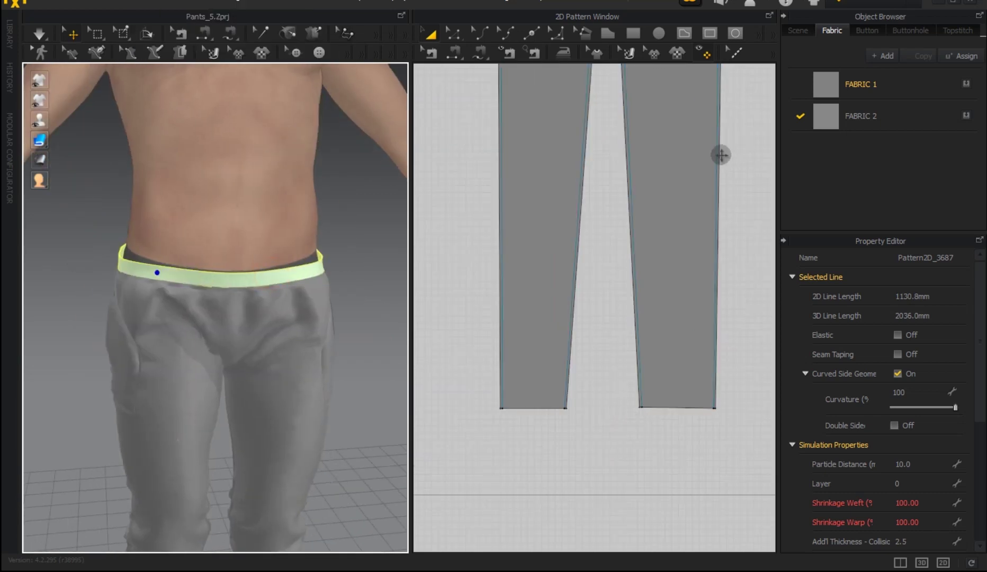
left_click(684, 34)
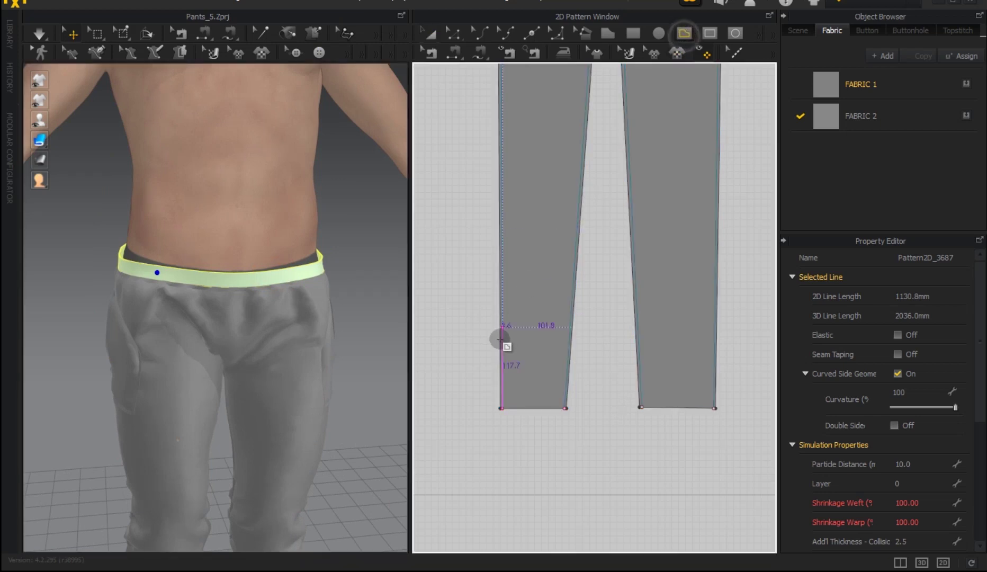
scroll(517, 409, "up", 1)
scroll(503, 404, "up", 1)
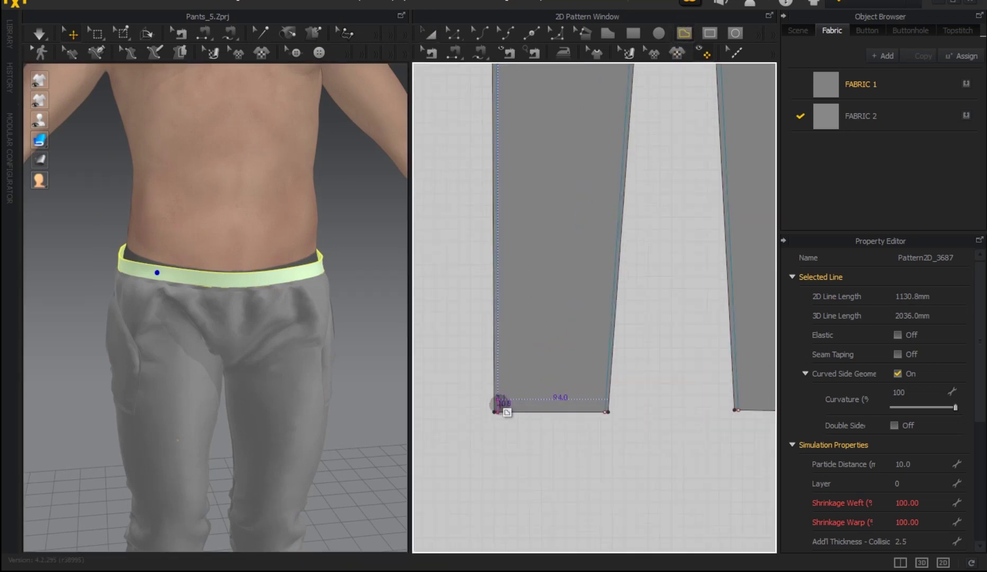
scroll(503, 408, "up", 1)
scroll(498, 413, "up", 1)
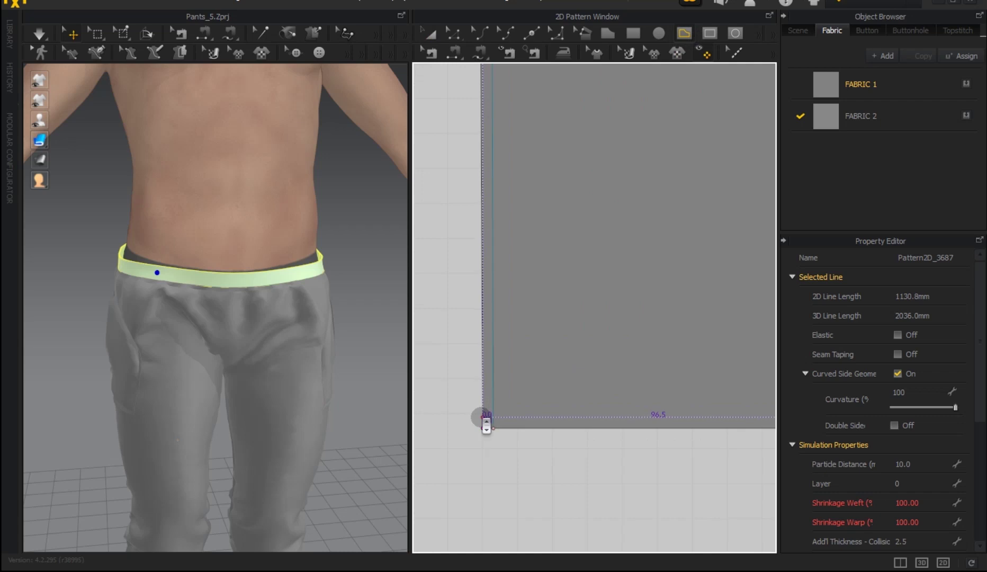
scroll(483, 418, "down", 1)
left_click(483, 412)
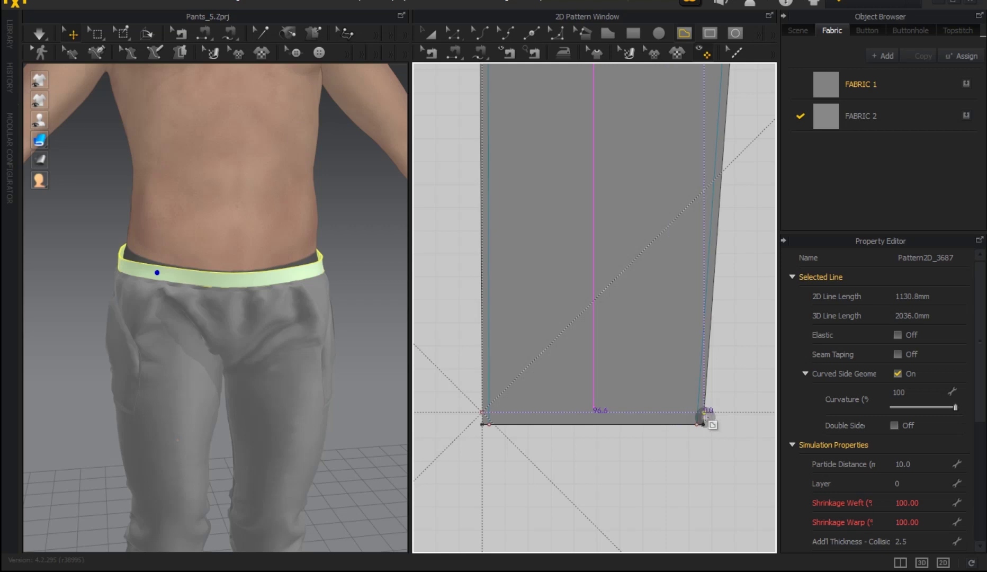
left_click(704, 414)
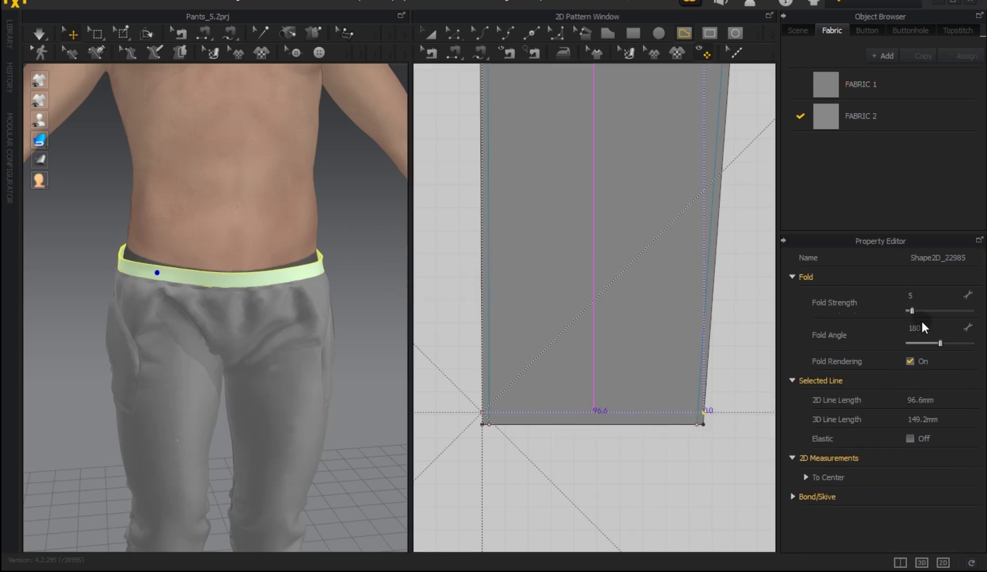
Step: Set the hem line's fold strength to 100 and fold angle to 360
left_click_drag(911, 312, 941, 316)
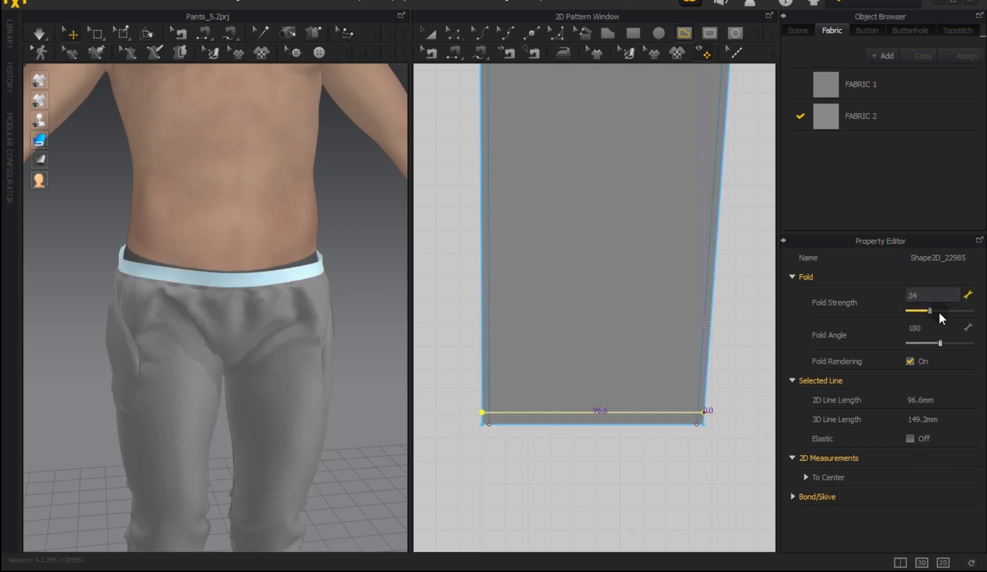
left_click_drag(941, 344, 979, 348)
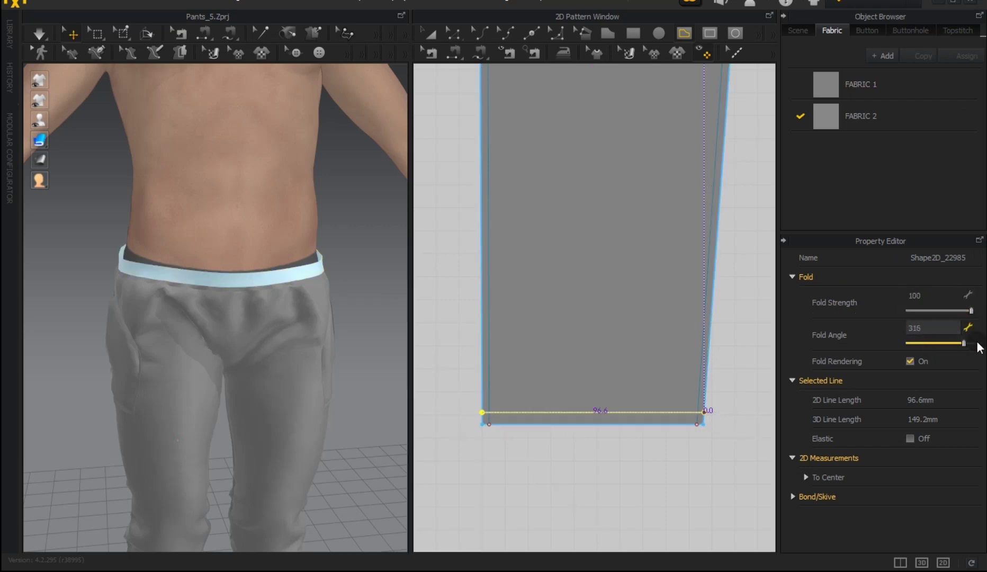
left_click(437, 37)
scroll(221, 191, "down", 2)
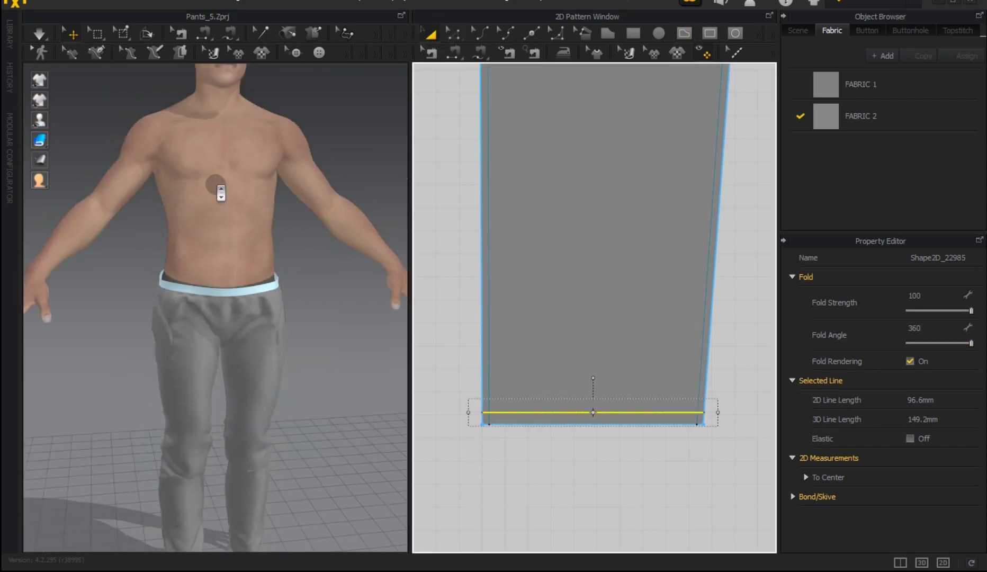
Step: Raise the hem fold line slightly above the hem, shortening its 3D length to 138.9 mm
scroll(221, 194, "down", 3)
middle_click_drag(227, 279, 230, 208)
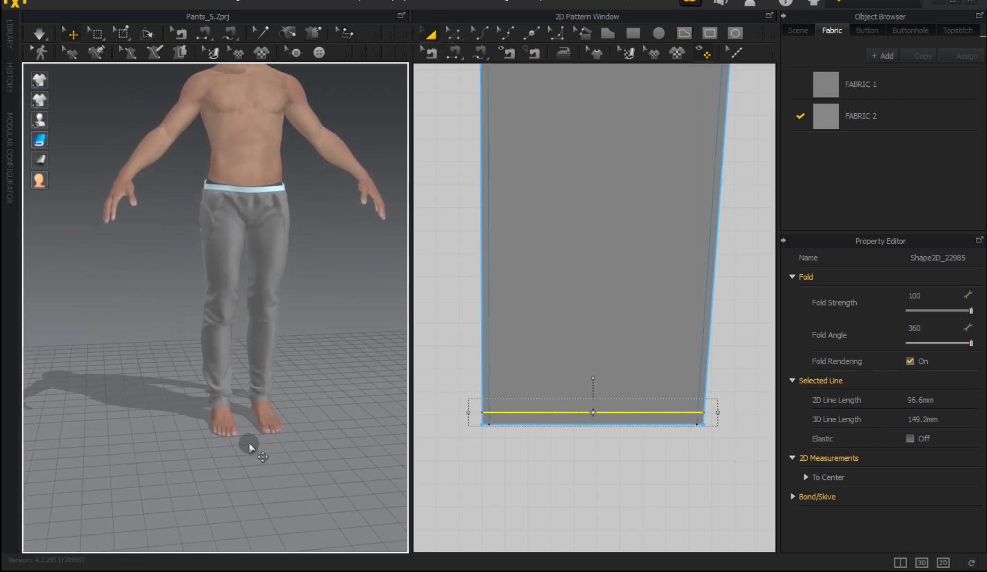
scroll(246, 442, "up", 2)
scroll(231, 455, "up", 3)
mouse_move(265, 441)
right_mouse_down()
mouse_move(456, 368)
mouse_move(513, 366)
mouse_move(440, 402)
right_mouse_up()
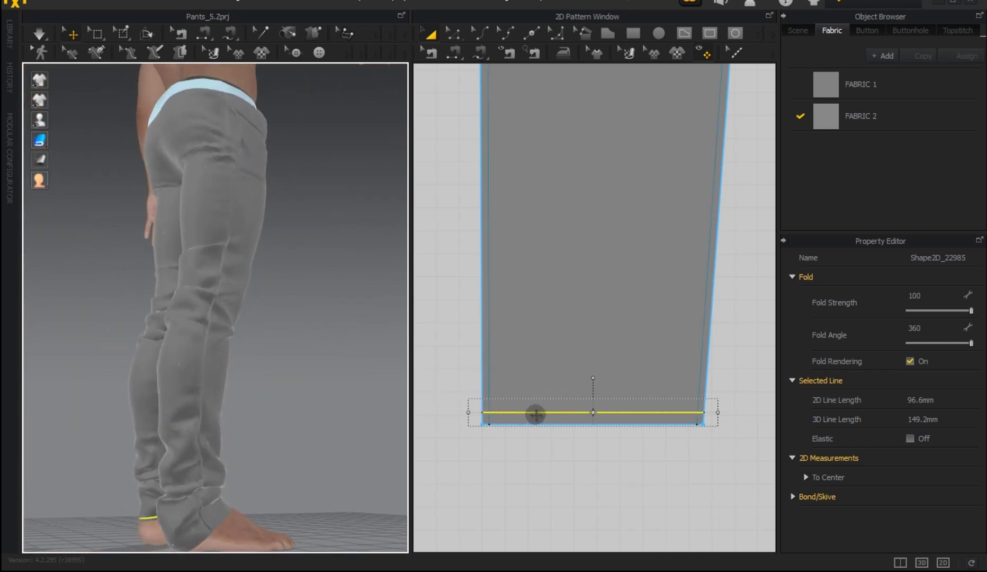
left_click_drag(536, 414, 534, 401)
mouse_move(157, 468)
right_mouse_down()
mouse_move(203, 458)
mouse_move(192, 462)
right_mouse_up()
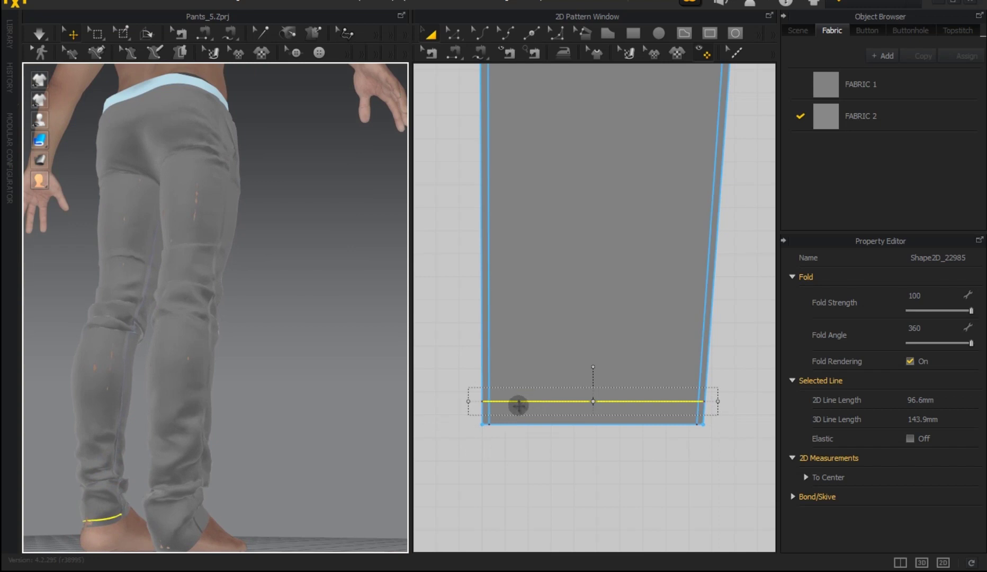
left_click_drag(520, 401, 521, 387)
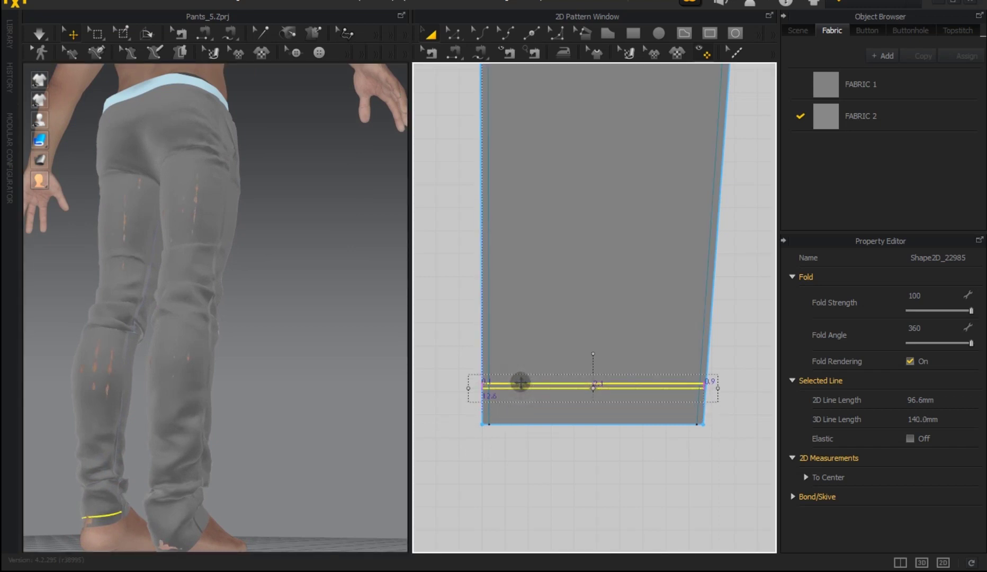
scroll(521, 386, "down", 4)
scroll(522, 385, "down", 4)
Step: Paste a mirrored copy of the fold line across the other leg piece's hem, 111.1 mm wide
right_click(521, 384)
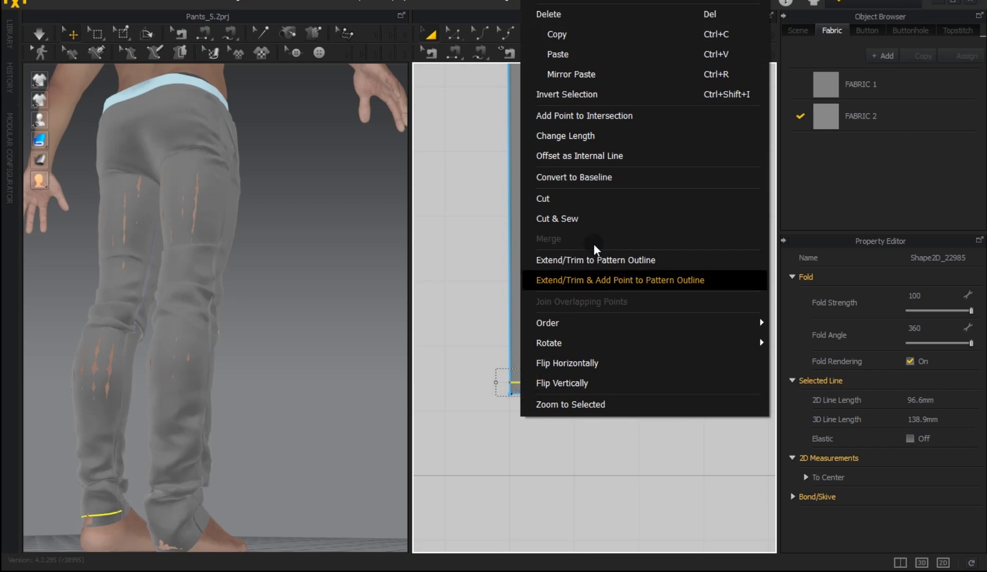
left_click(583, 34)
scroll(665, 349, "up", 1)
scroll(666, 355, "up", 3)
right_click(660, 412)
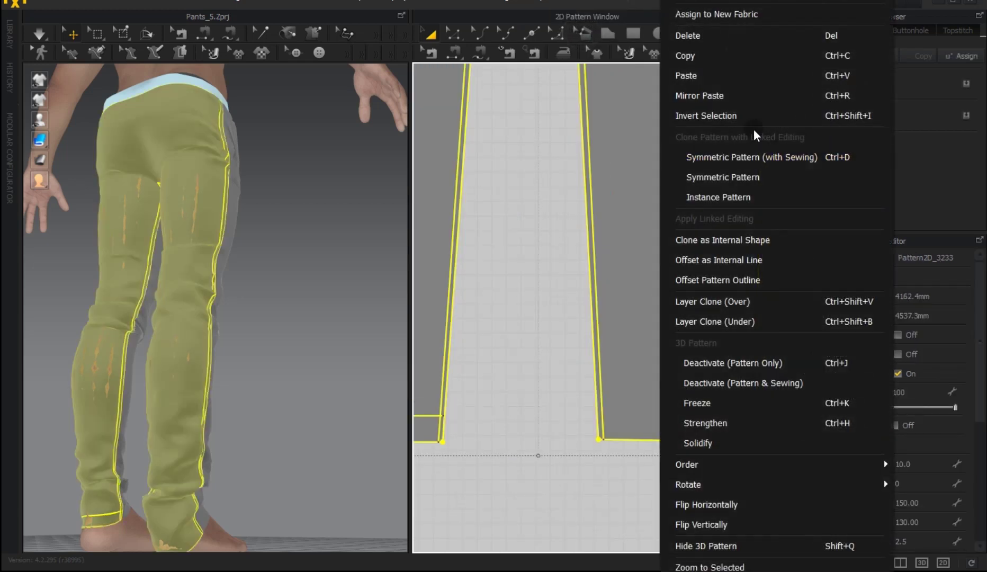
left_click(702, 97)
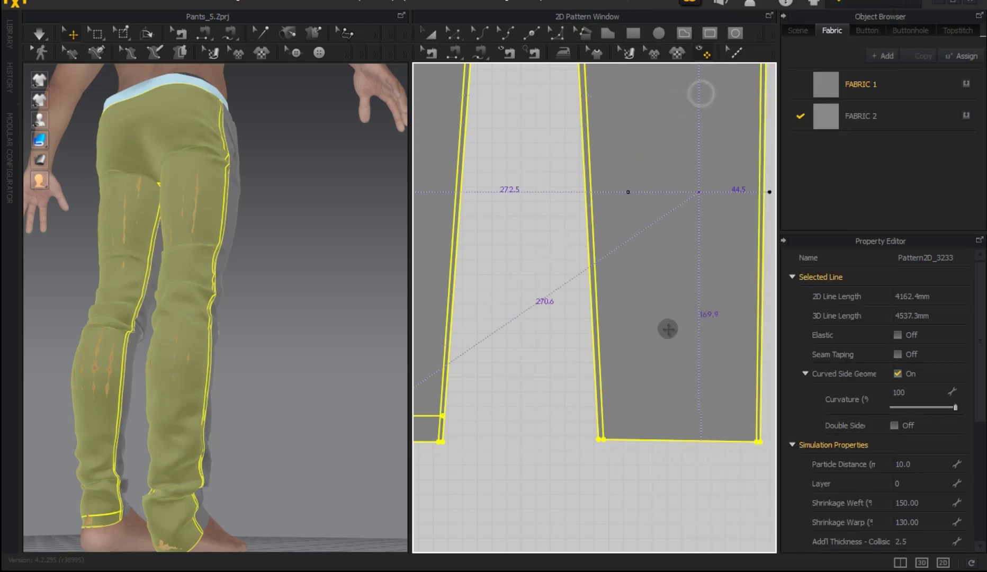
scroll(598, 443, "up", 2)
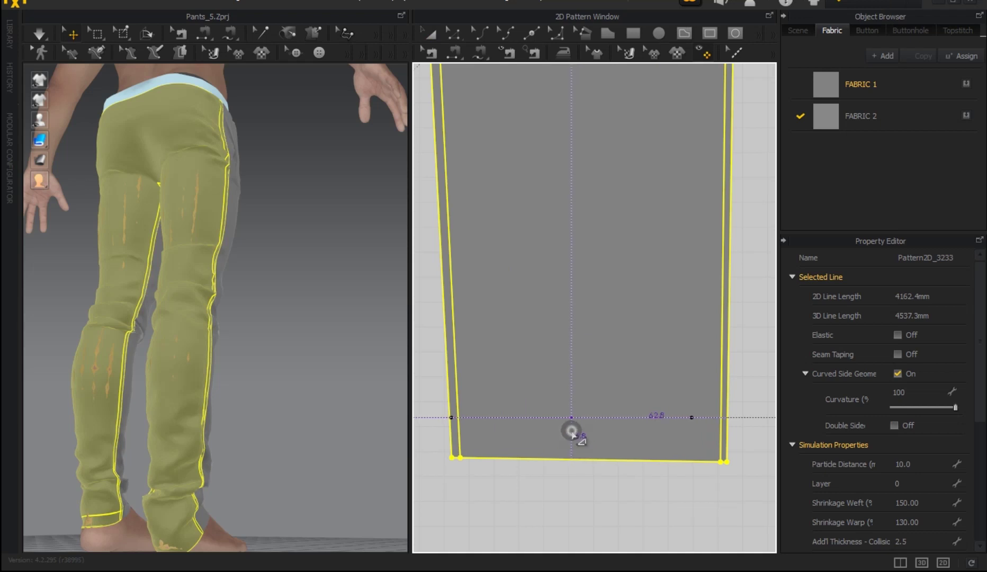
double_click(693, 432)
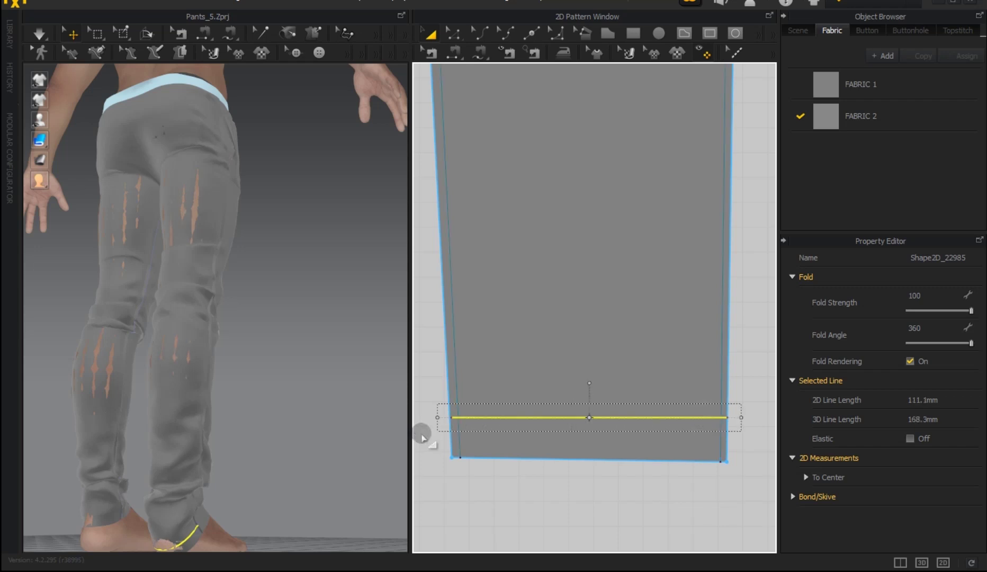
right_click_drag(275, 456, 366, 448)
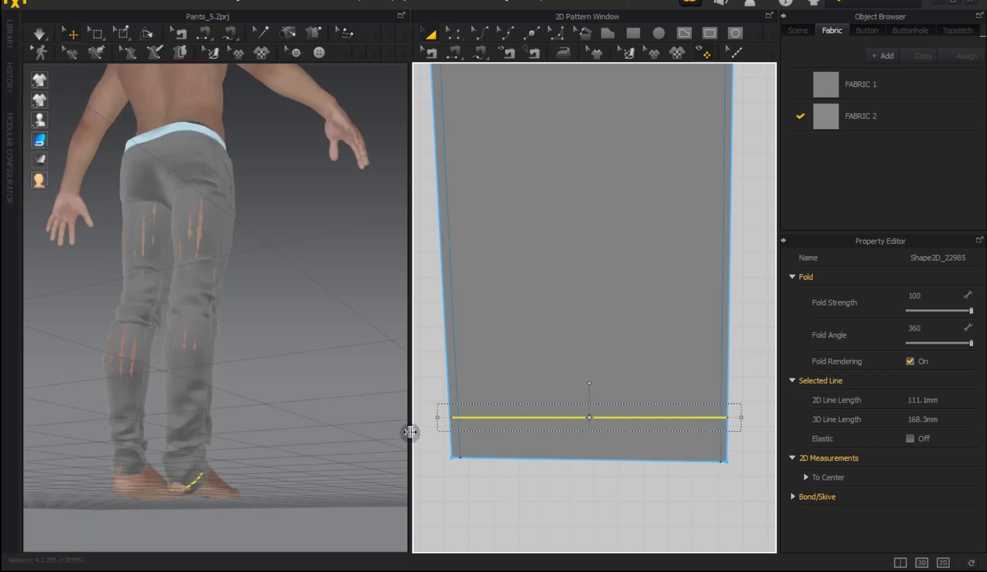
Step: Raise the fold line to 112.4 mm and simulate so the cuffs fold at the ankles
mouse_move(511, 417)
left_mouse_down()
mouse_move(506, 357)
mouse_move(480, 359)
left_mouse_up()
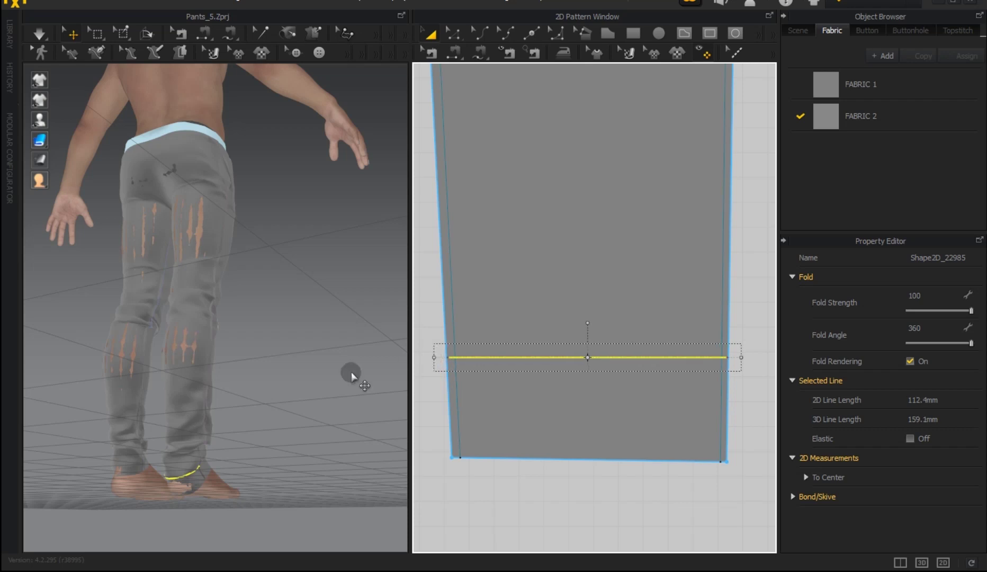
right_click_drag(247, 452, 247, 458)
mouse_move(364, 427)
right_mouse_down()
mouse_move(198, 478)
mouse_move(191, 457)
right_mouse_up()
scroll(207, 412, "up", 2)
scroll(211, 418, "up", 2)
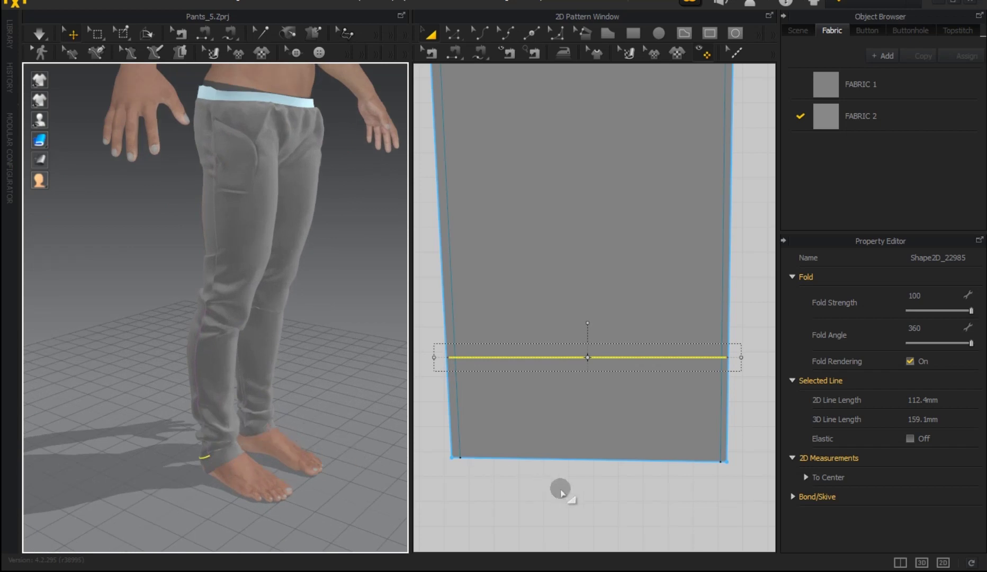
right_click_drag(236, 431, 421, 401)
scroll(276, 445, "up", 2)
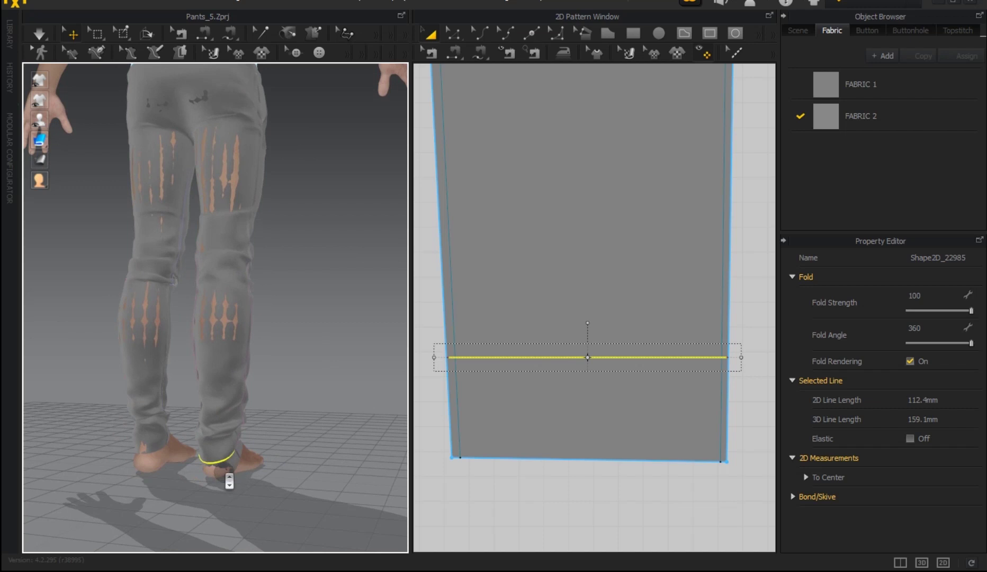
scroll(238, 493, "up", 2)
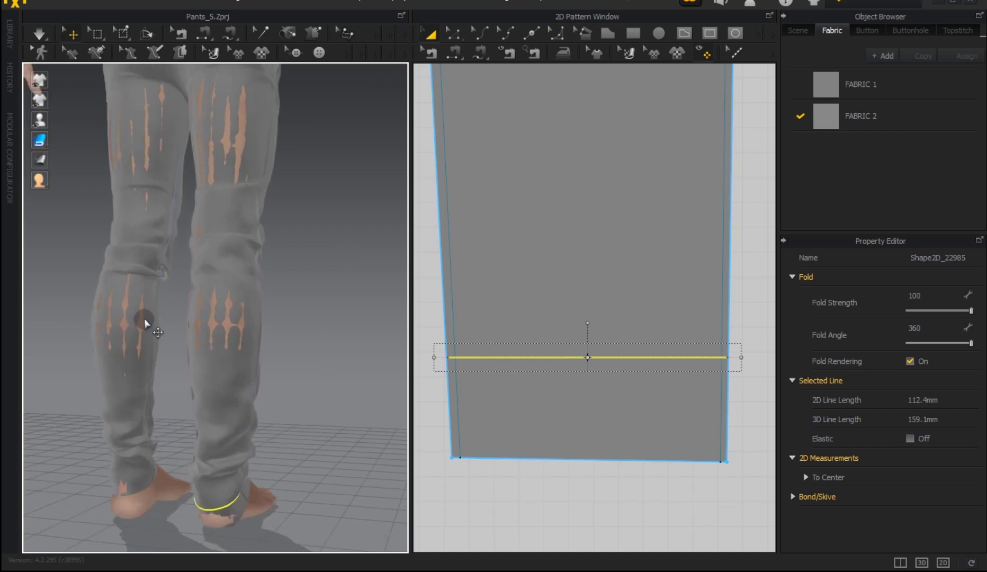
right_click_drag(203, 327, 216, 188)
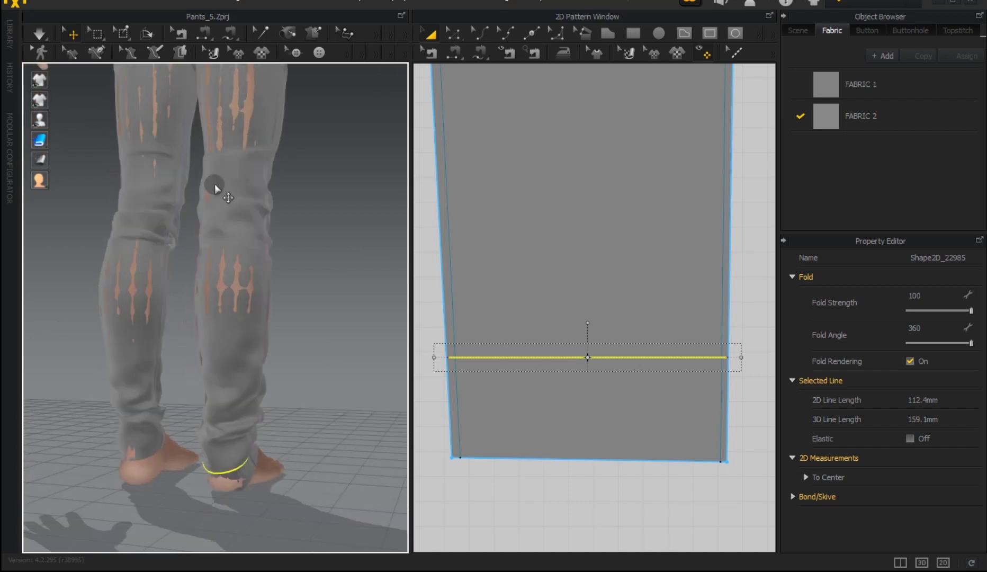
left_click(43, 38)
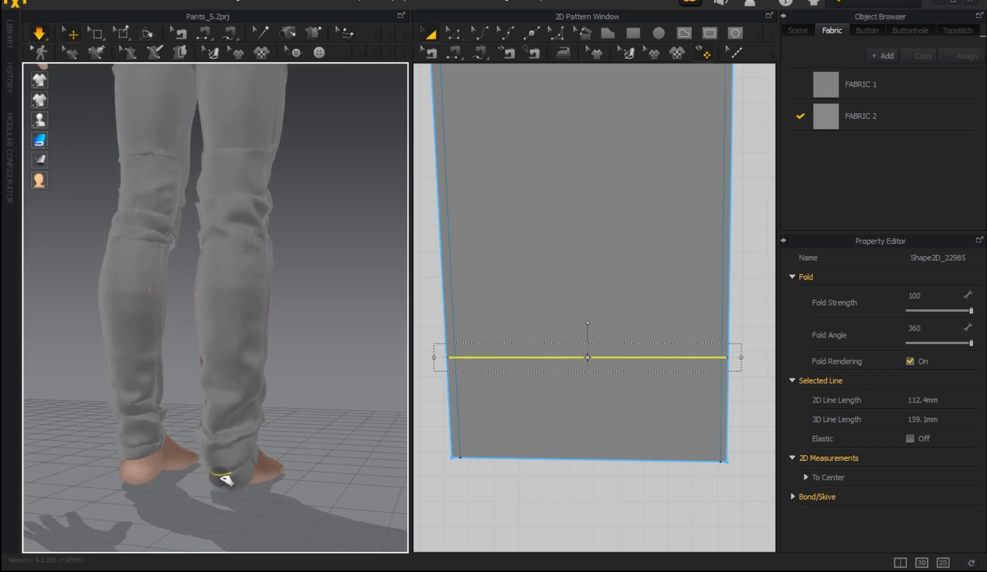
left_click(225, 480)
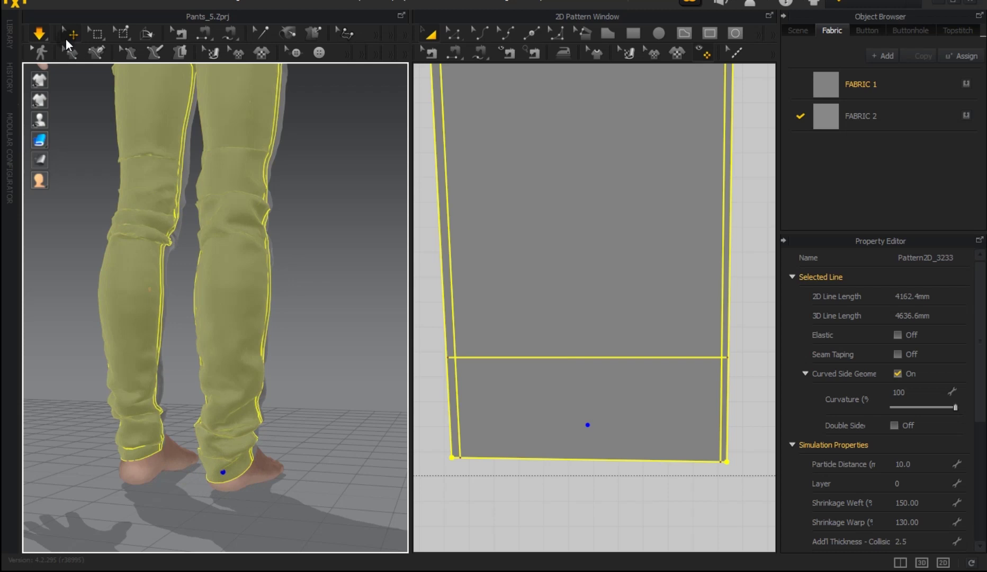
Step: Stop the simulation, clear the garment selection and frame the whole avatar
left_click(35, 33)
left_click(347, 350)
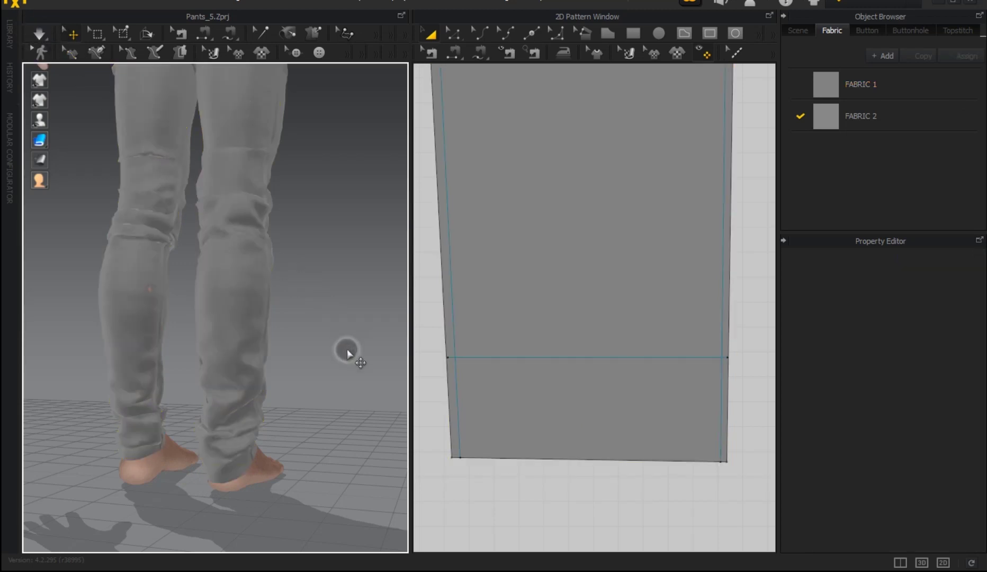
mouse_move(326, 386)
right_mouse_down()
mouse_move(219, 388)
mouse_move(92, 406)
right_mouse_up()
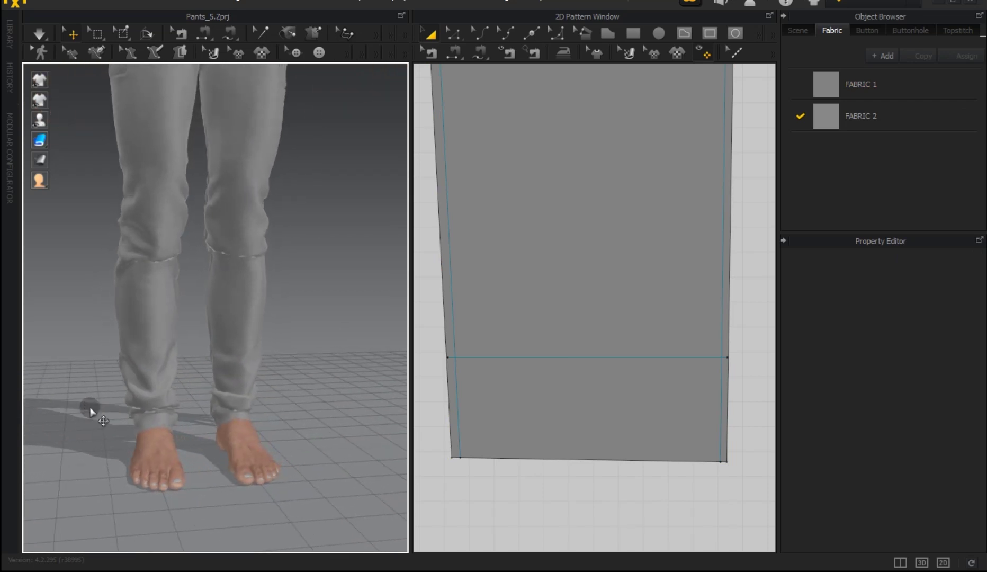
scroll(266, 499, "up", 3)
scroll(266, 499, "down", 5)
middle_click_drag(253, 403, 264, 449)
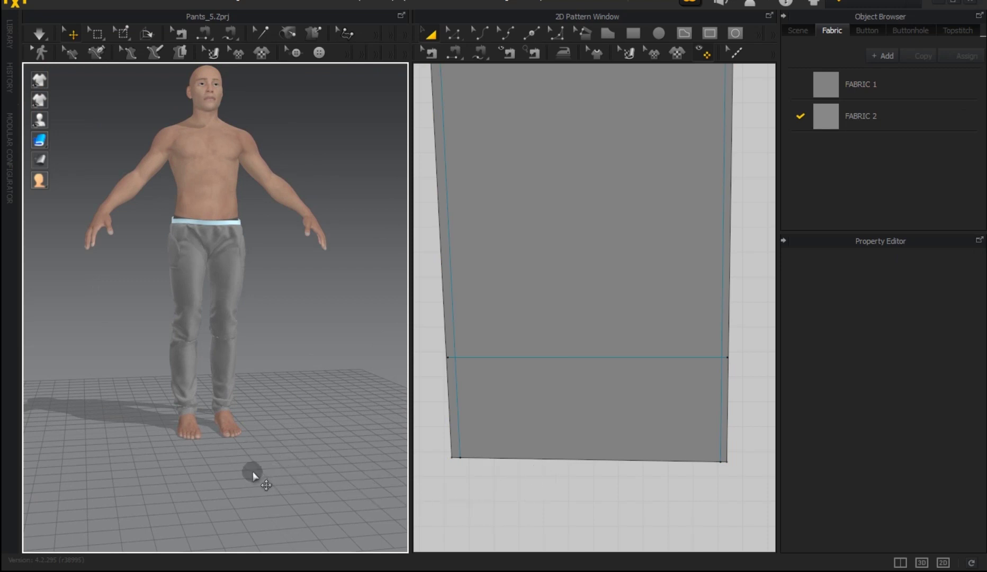
scroll(221, 220, "down", 2)
Step: Delete the avatar so the cuffed pants stand on their own
left_click(214, 229)
key("Delete")
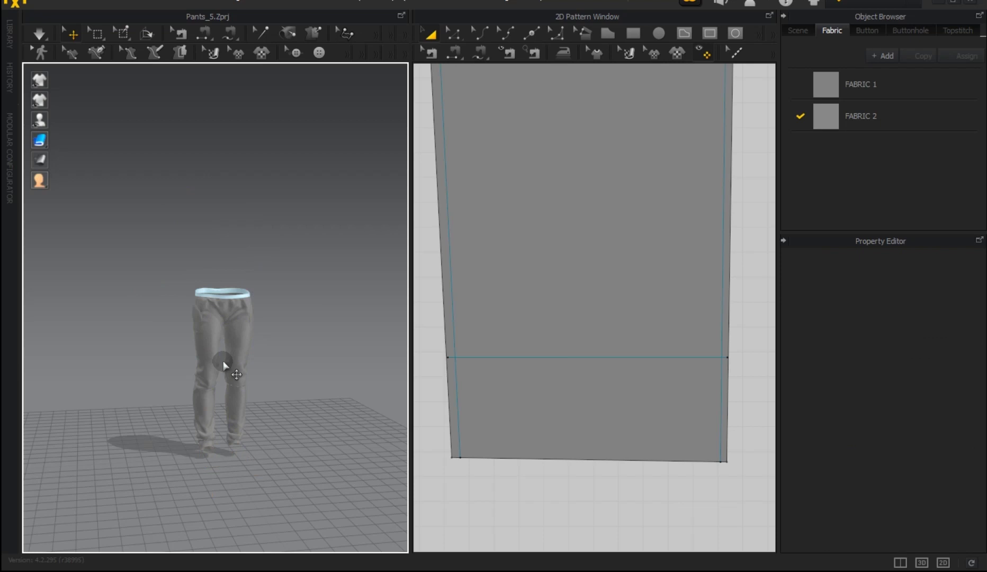
scroll(223, 365, "up", 1)
scroll(218, 352, "up", 2)
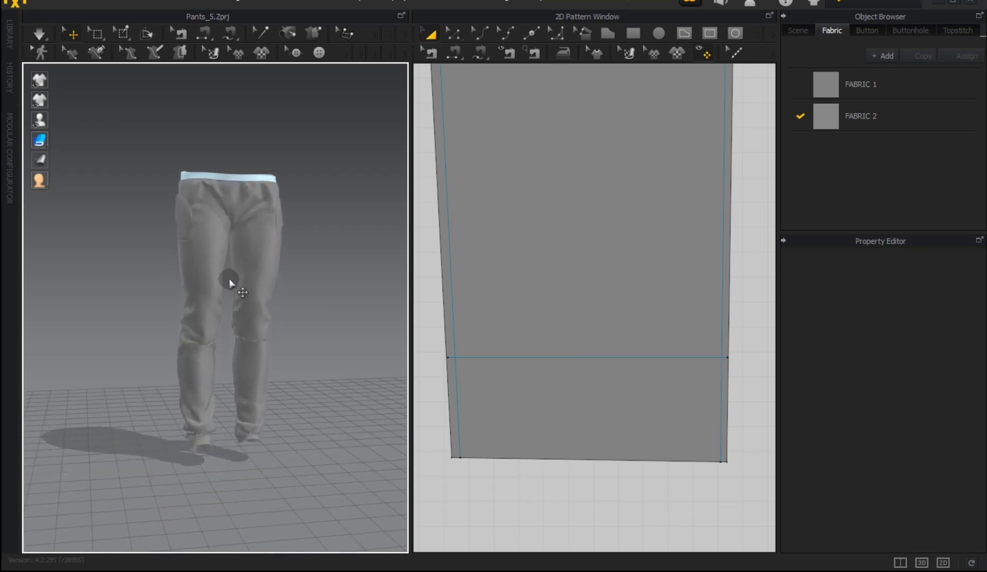
right_click_drag(229, 280, 269, 293)
left_click(228, 179)
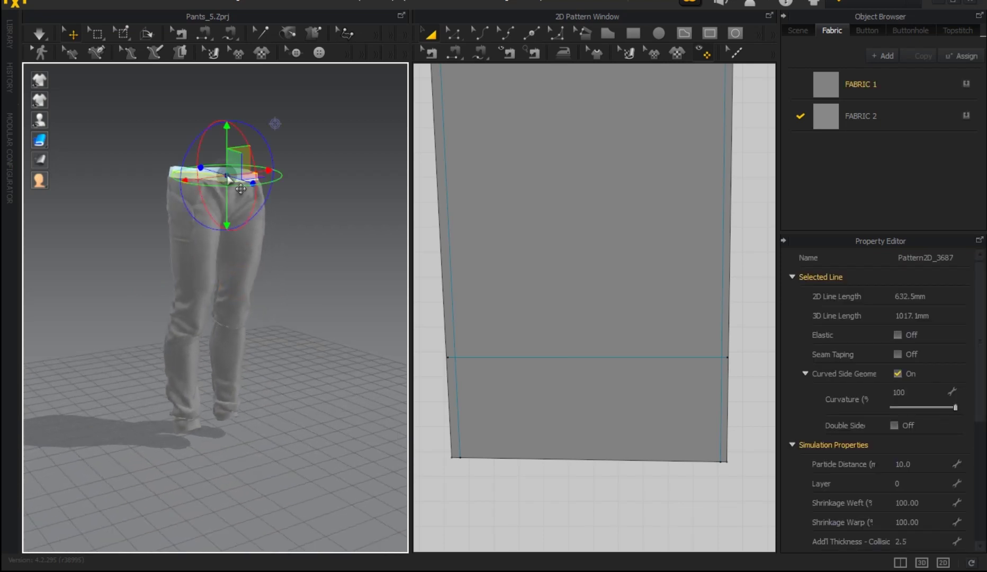
Step: Check the waistband's context options and orbit the pants to a side view
right_click(228, 179)
left_click(279, 102)
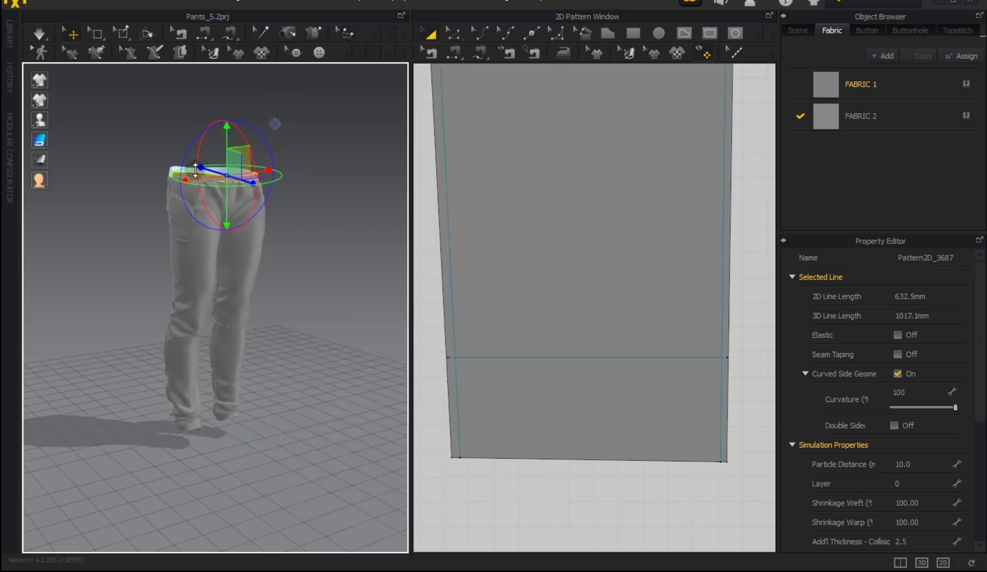
left_click(128, 146)
left_click(177, 170)
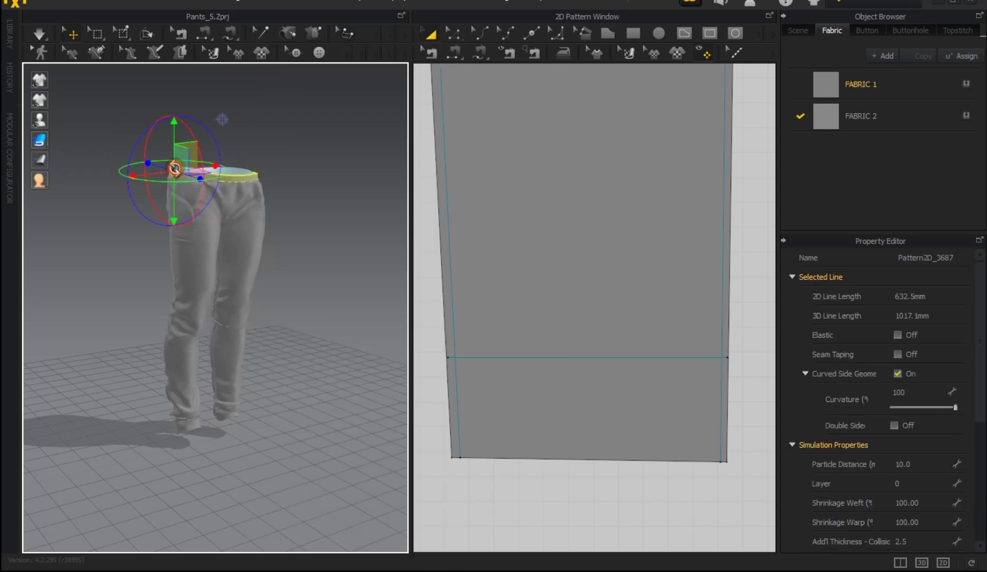
right_click(178, 167)
left_click(73, 190)
left_click(143, 211)
mouse_move(157, 219)
right_mouse_down()
mouse_move(249, 238)
mouse_move(219, 205)
right_mouse_up()
Step: Unfreeze the waistband and deselect it, leaving the pants holding their own shape
left_click(206, 195)
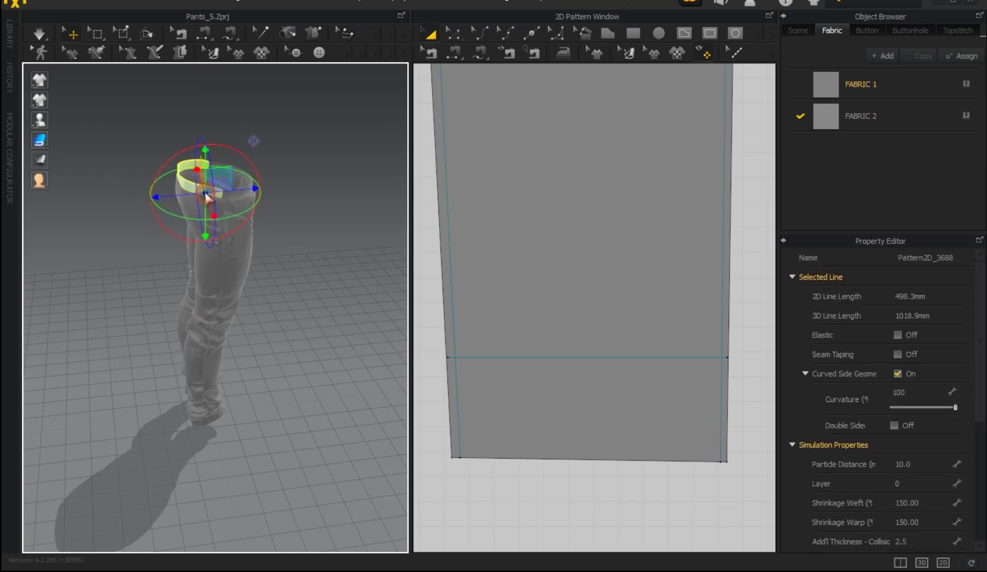
right_click(206, 196)
left_click(270, 91)
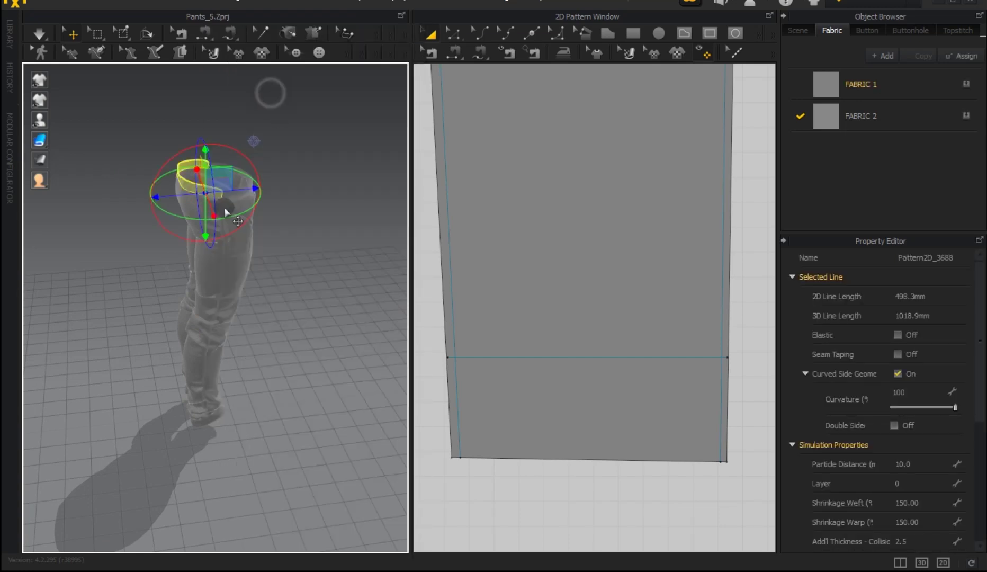
right_click_drag(224, 211, 221, 216)
left_click(327, 277)
mouse_move(339, 300)
right_mouse_down()
mouse_move(232, 235)
mouse_move(159, 227)
mouse_move(97, 248)
mouse_move(89, 265)
mouse_move(170, 268)
mouse_move(184, 238)
mouse_move(189, 273)
mouse_move(335, 269)
mouse_move(250, 274)
mouse_move(236, 242)
right_mouse_up()
scroll(238, 238, "up", 2)
Step: Frame the pants and pattern layout, then select FABRIC 2 to view its properties
scroll(268, 232, "up", 2)
middle_click_drag(268, 231, 248, 319)
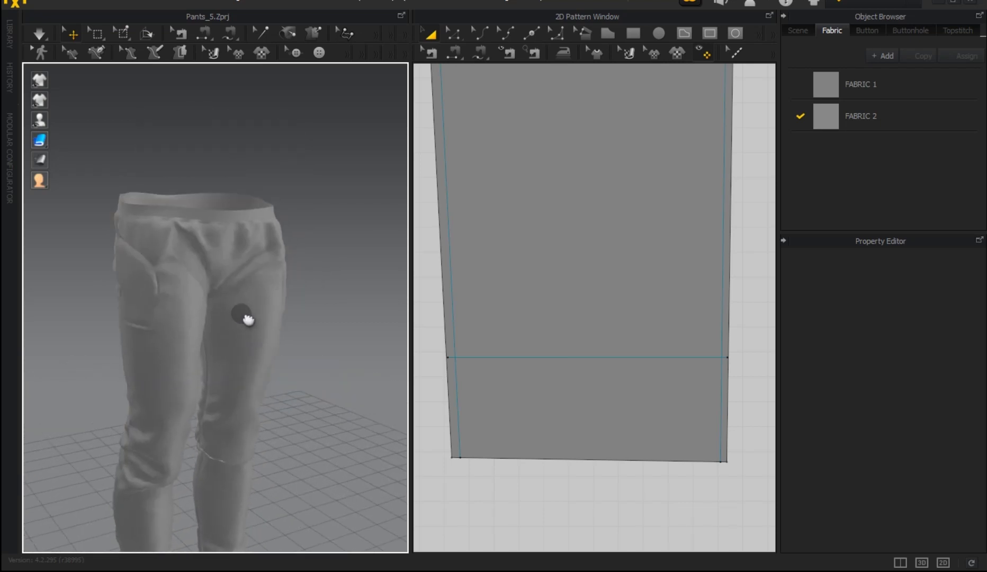
mouse_move(275, 302)
right_mouse_down()
mouse_move(100, 286)
mouse_move(226, 298)
right_mouse_up()
scroll(545, 375, "down", 5)
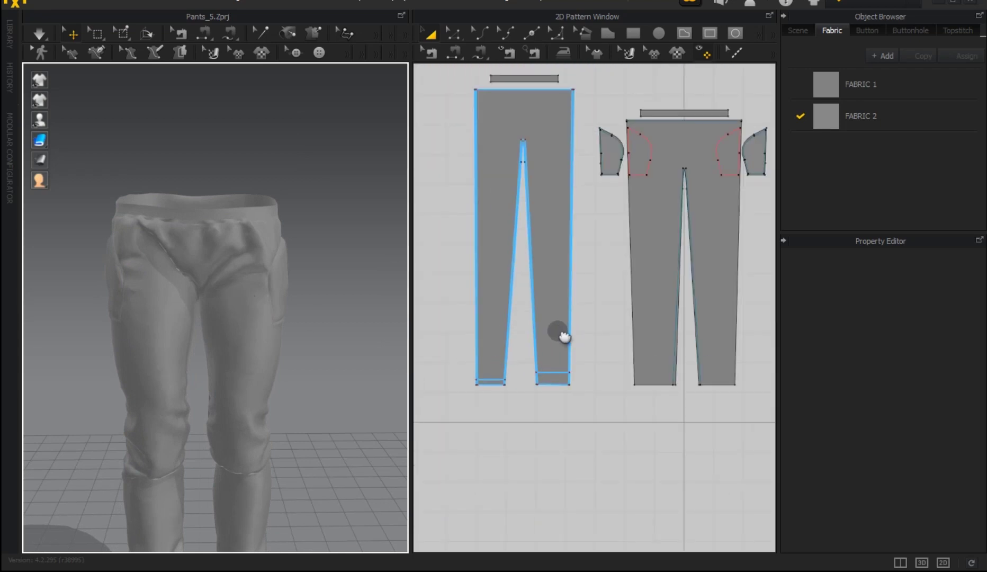
right_click_drag(564, 333, 540, 350)
right_click_drag(287, 346, 386, 341)
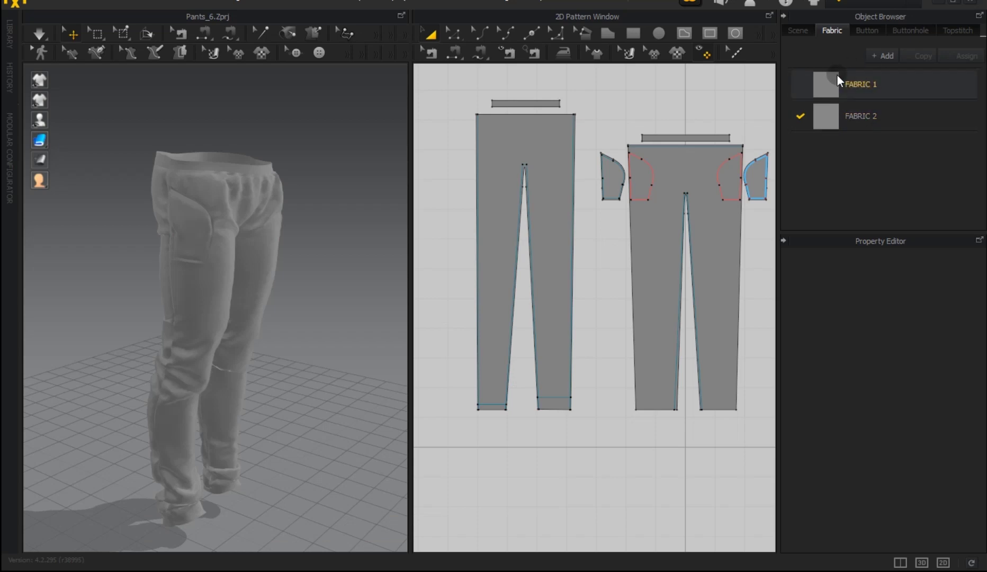
left_click(828, 123)
Step: Change FABRIC 2's colour to dark grey 494949
left_click(957, 432)
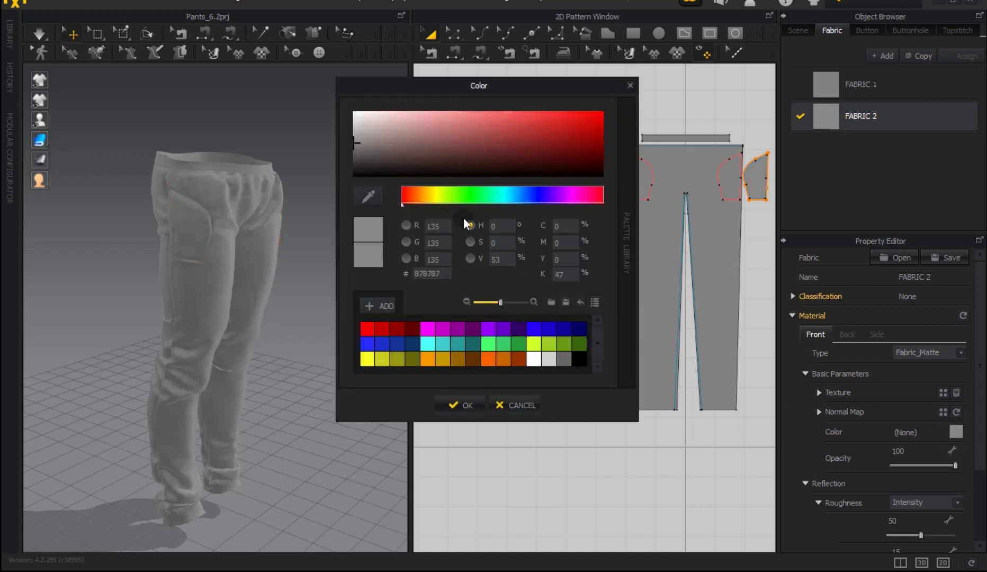
left_click(355, 156)
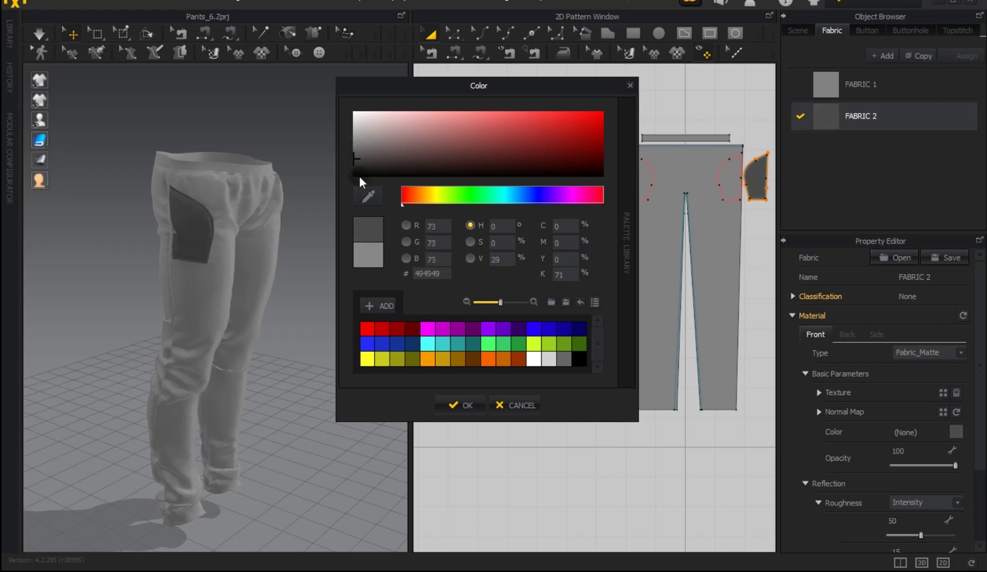
left_click(442, 404)
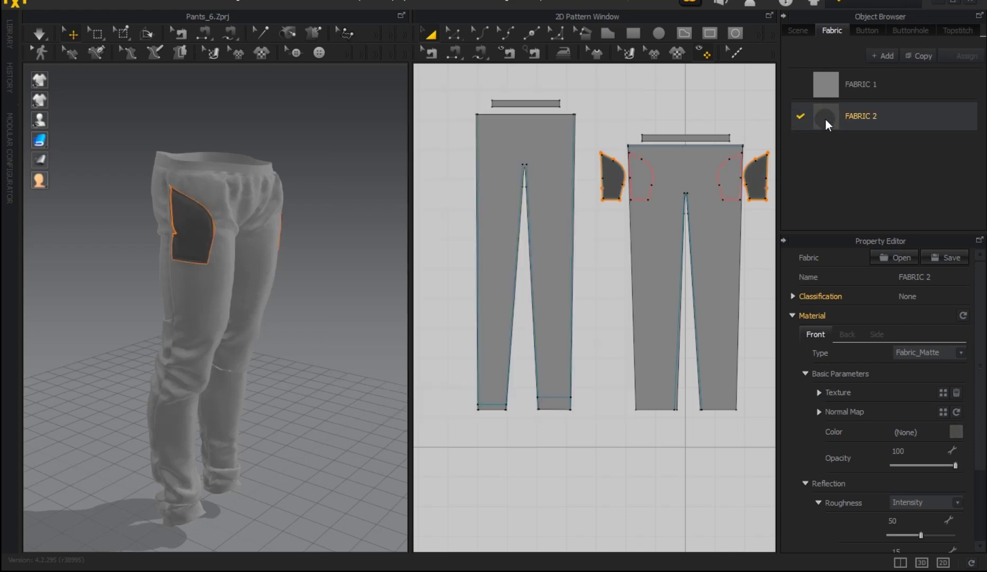
Step: Apply FABRIC 2 to the pocket and side leg panel pieces
left_click_drag(803, 103, 270, 172)
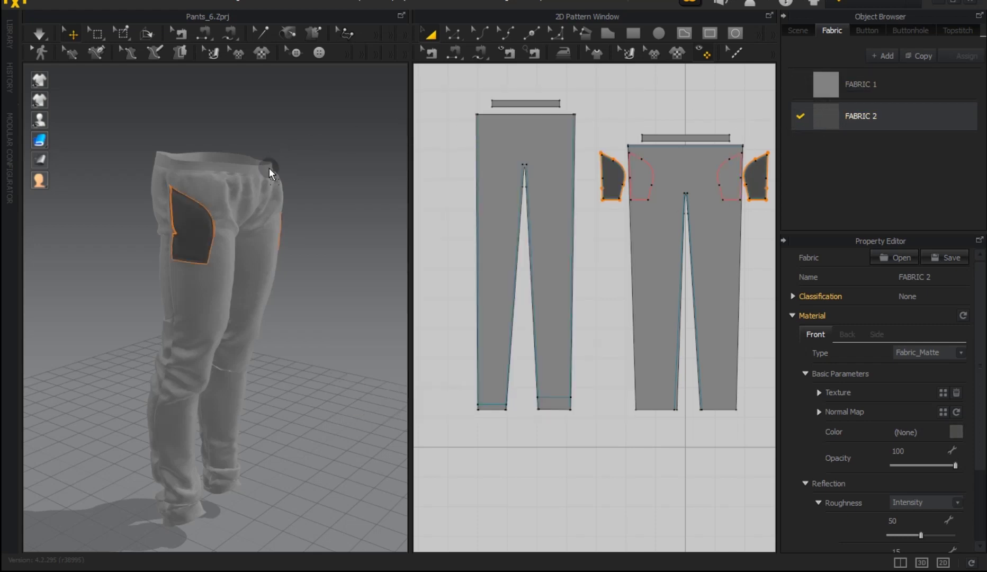
left_click(200, 239)
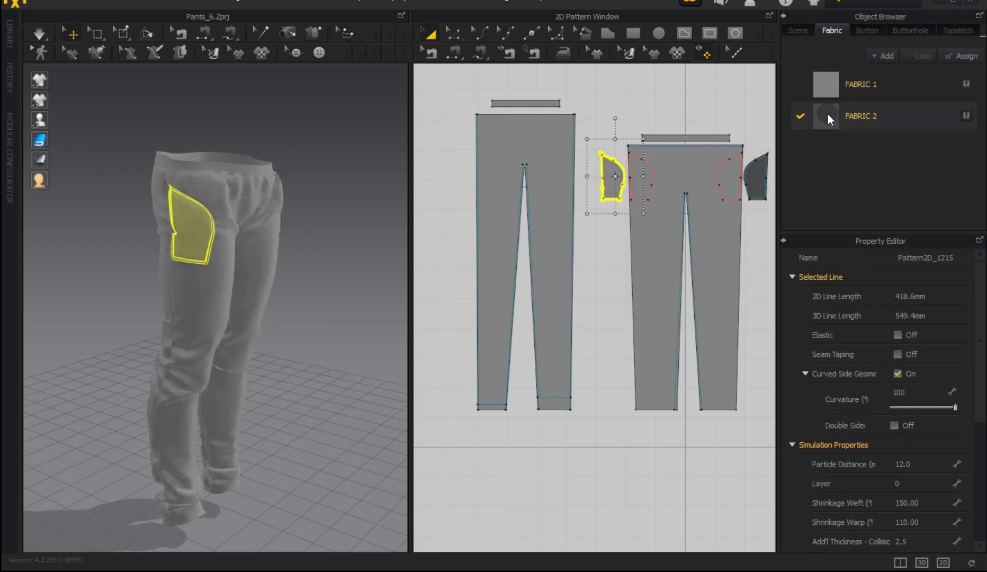
left_click_drag(828, 113, 187, 309)
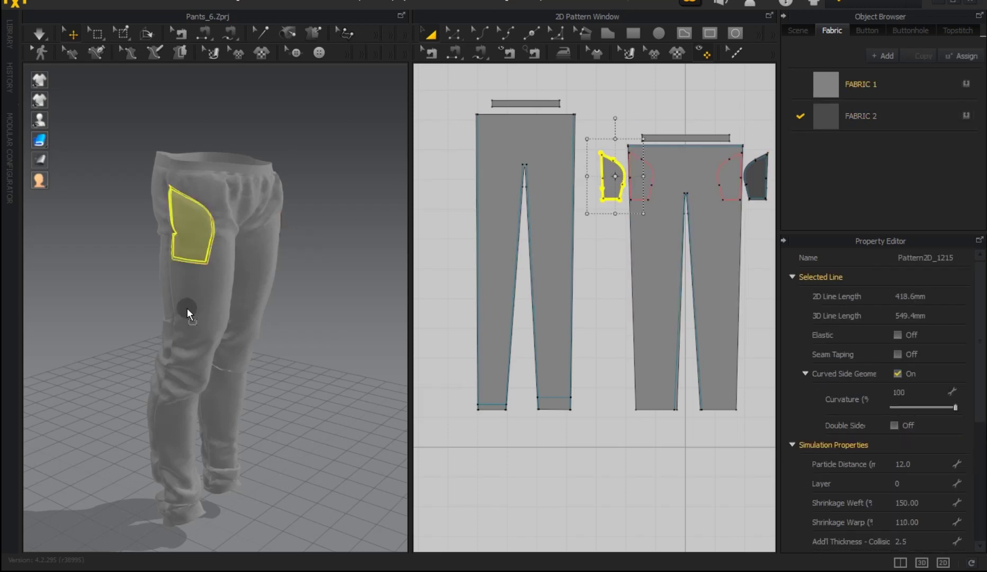
left_click(169, 330)
left_click(298, 347)
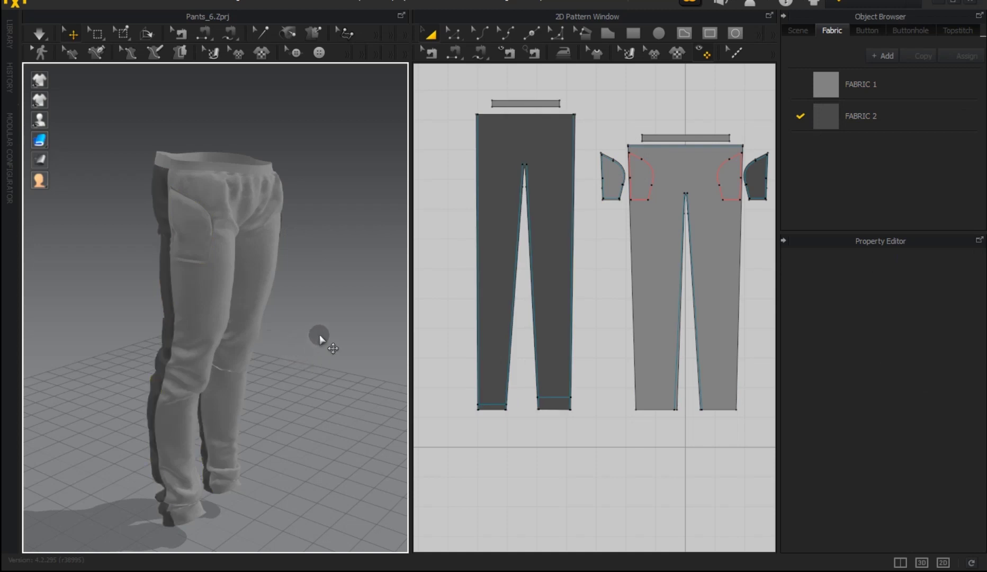
left_click(821, 85)
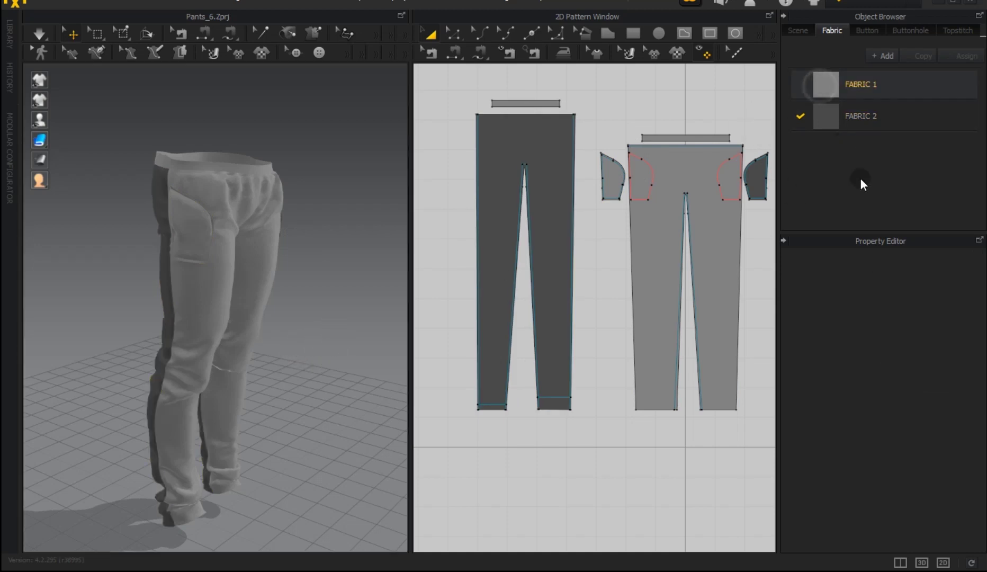
Step: Change FABRIC 1 to a light grey around B4B4B4 and check the contrast in 3D
left_click(957, 434)
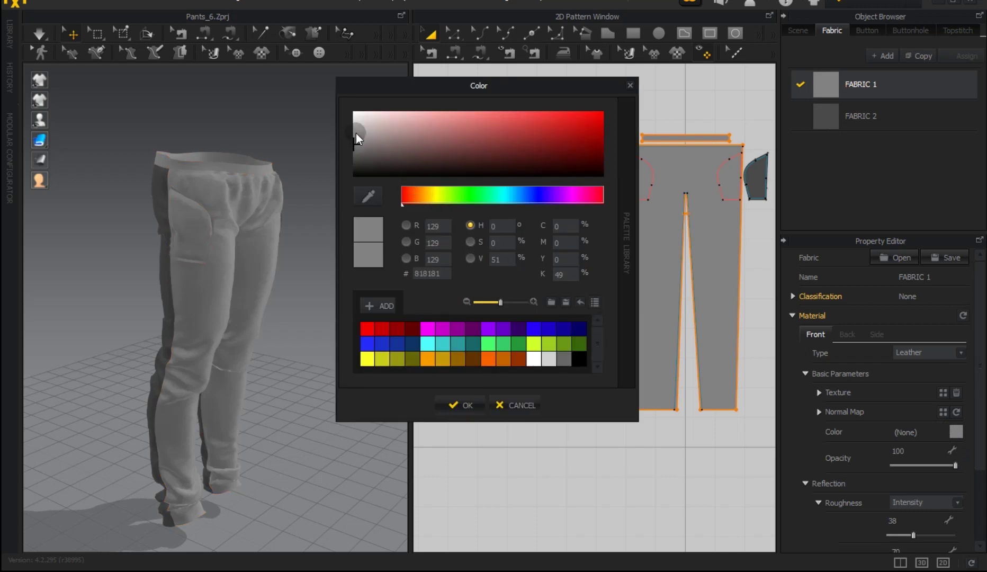
left_click(357, 134)
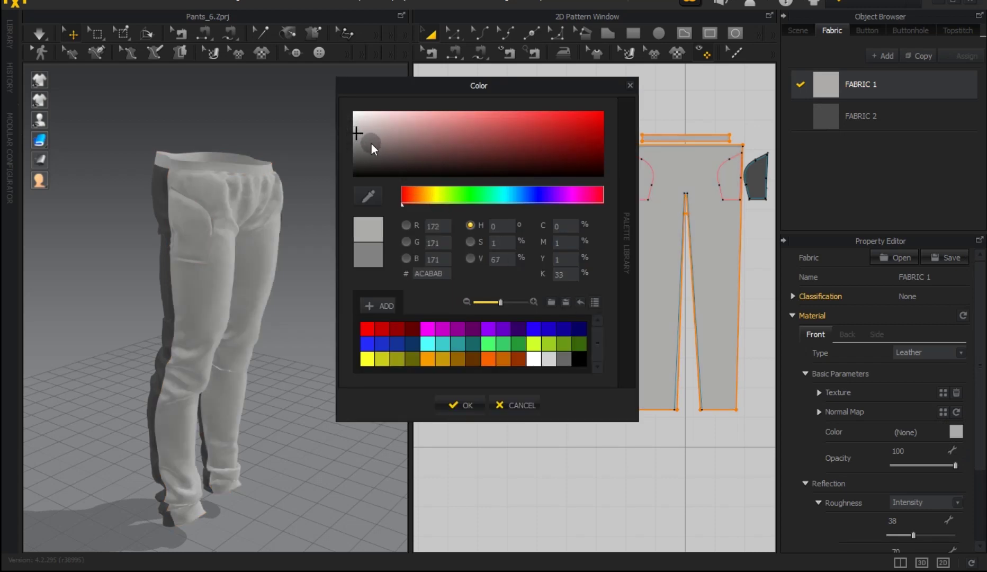
left_click_drag(357, 132, 355, 130)
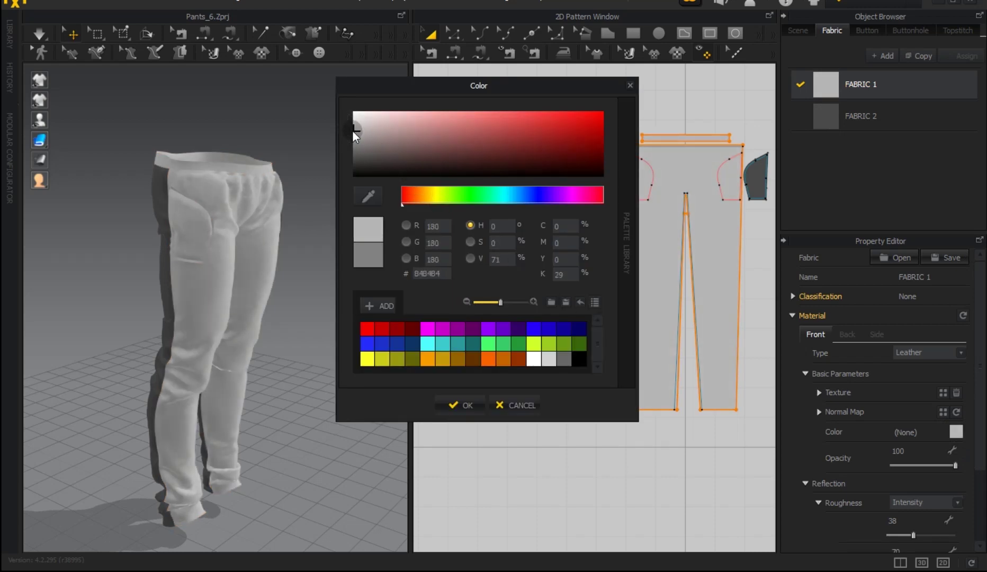
left_click(468, 405)
left_click(296, 405)
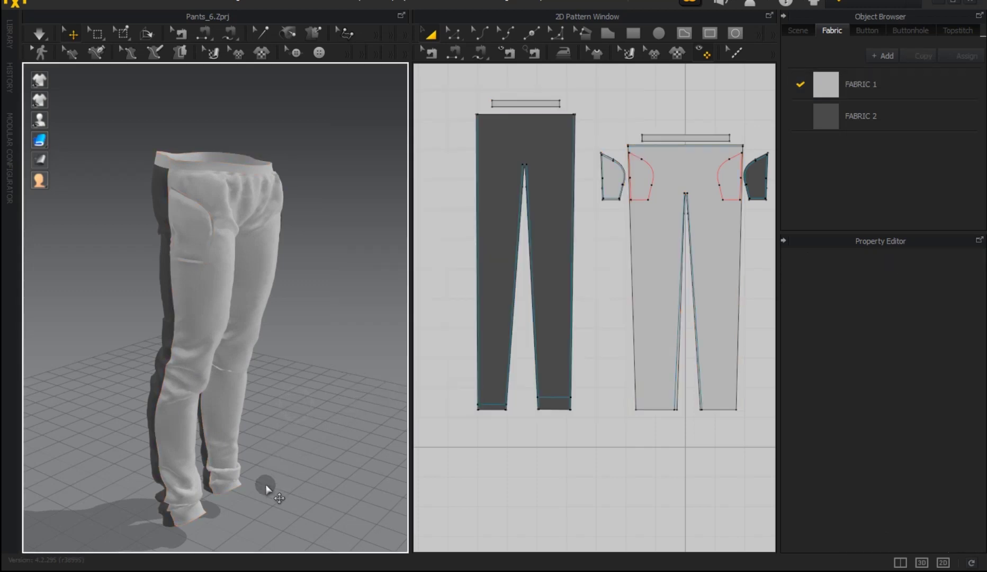
mouse_move(304, 430)
right_mouse_down()
mouse_move(126, 423)
mouse_move(286, 414)
mouse_move(300, 403)
mouse_move(275, 397)
mouse_move(315, 396)
mouse_move(380, 374)
mouse_move(546, 403)
right_mouse_up()
right_click_drag(280, 348, 282, 390)
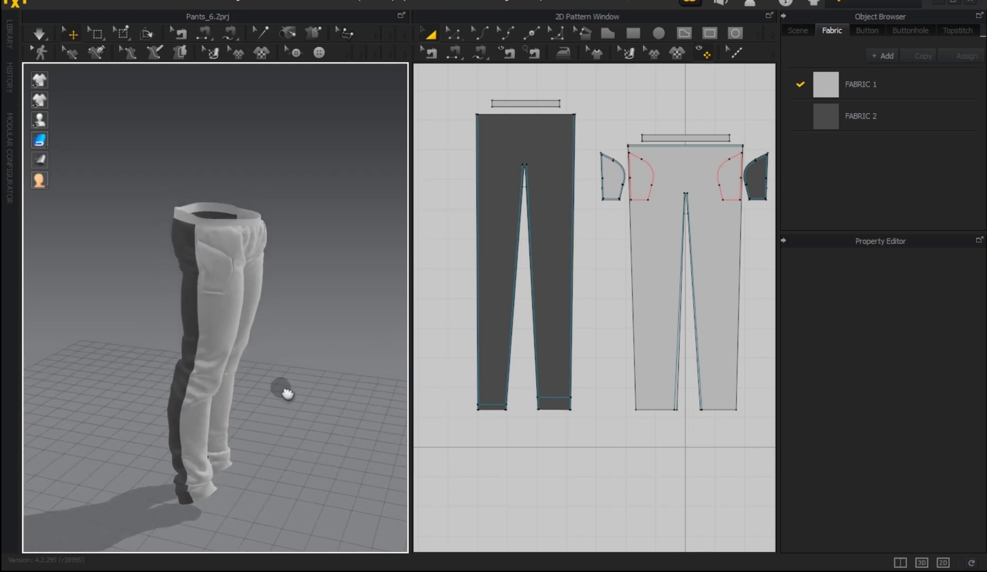
middle_click_drag(282, 390, 276, 398)
mouse_move(275, 398)
right_mouse_down()
mouse_move(478, 405)
mouse_move(474, 372)
mouse_move(353, 331)
mouse_move(236, 366)
mouse_move(243, 416)
mouse_move(255, 403)
mouse_move(293, 440)
mouse_move(247, 446)
mouse_move(260, 420)
mouse_move(258, 436)
right_mouse_up()
mouse_move(282, 468)
right_mouse_down()
mouse_move(285, 418)
mouse_move(355, 425)
mouse_move(432, 409)
mouse_move(362, 395)
mouse_move(183, 425)
mouse_move(140, 416)
mouse_move(163, 398)
mouse_move(324, 398)
mouse_move(334, 403)
mouse_move(328, 417)
mouse_move(339, 415)
right_mouse_up()
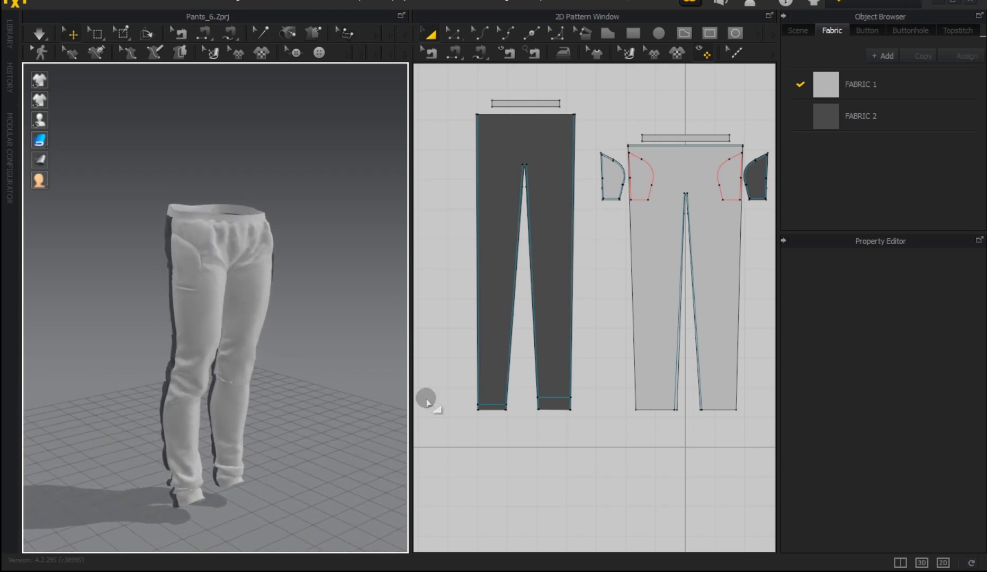
Step: Lower FABRIC 1's roughness slightly in the Property Editor
left_click(841, 87)
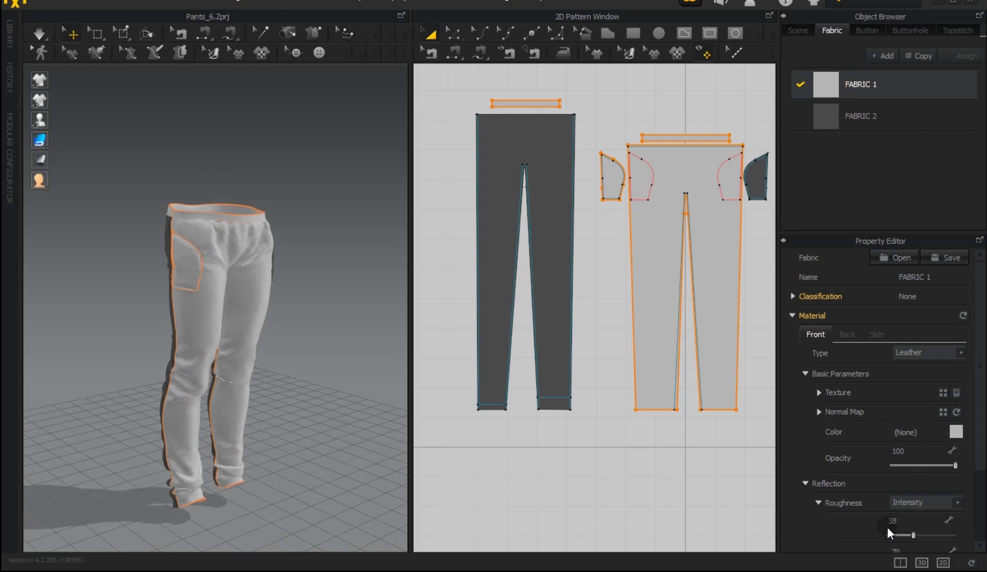
left_click(914, 534)
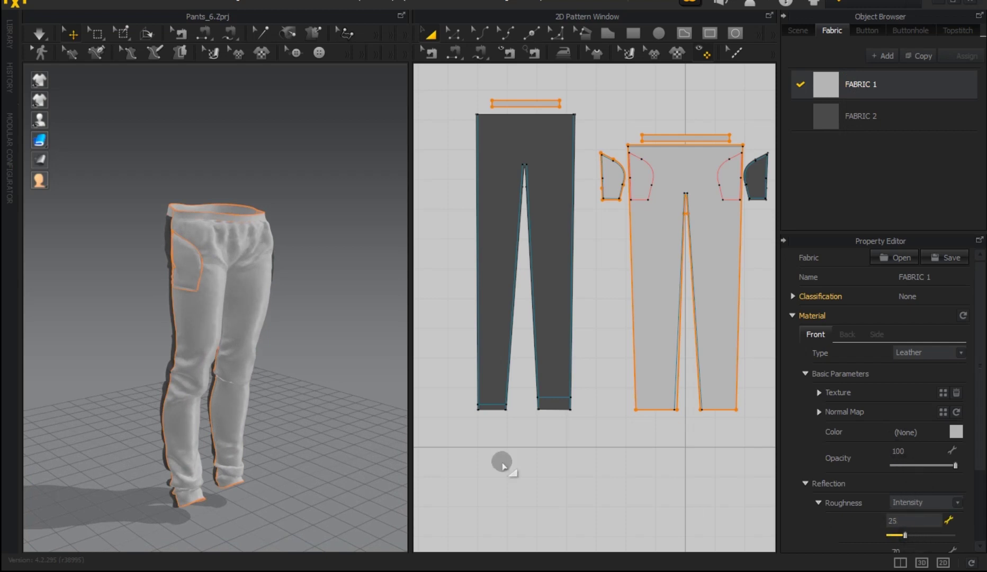
left_click(268, 444)
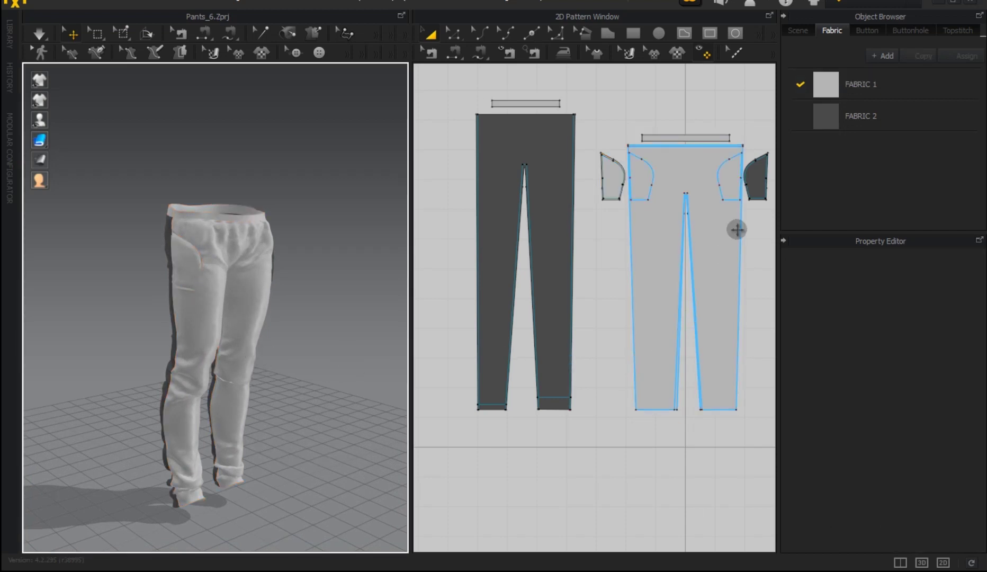
left_click(839, 88)
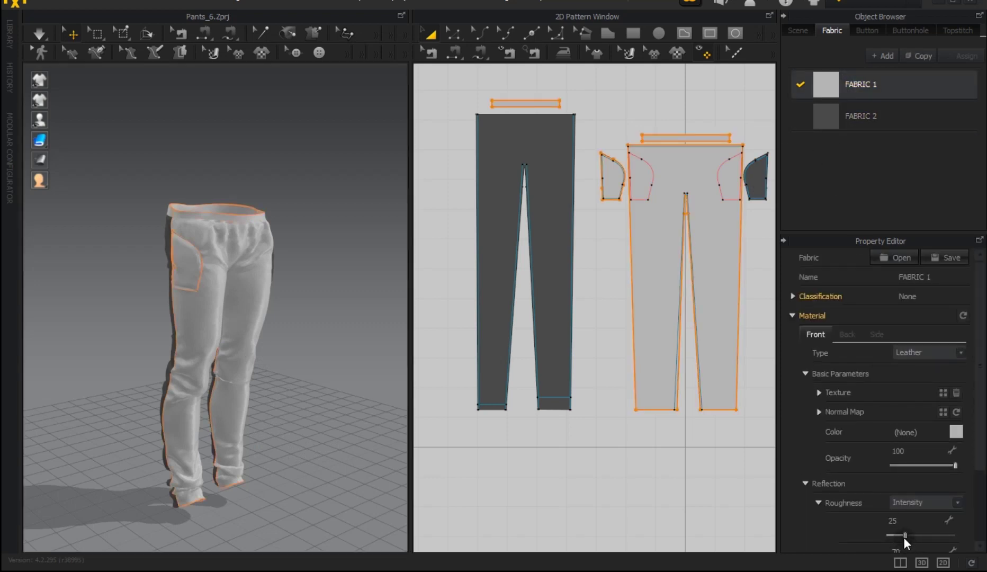
left_click_drag(904, 537, 901, 535)
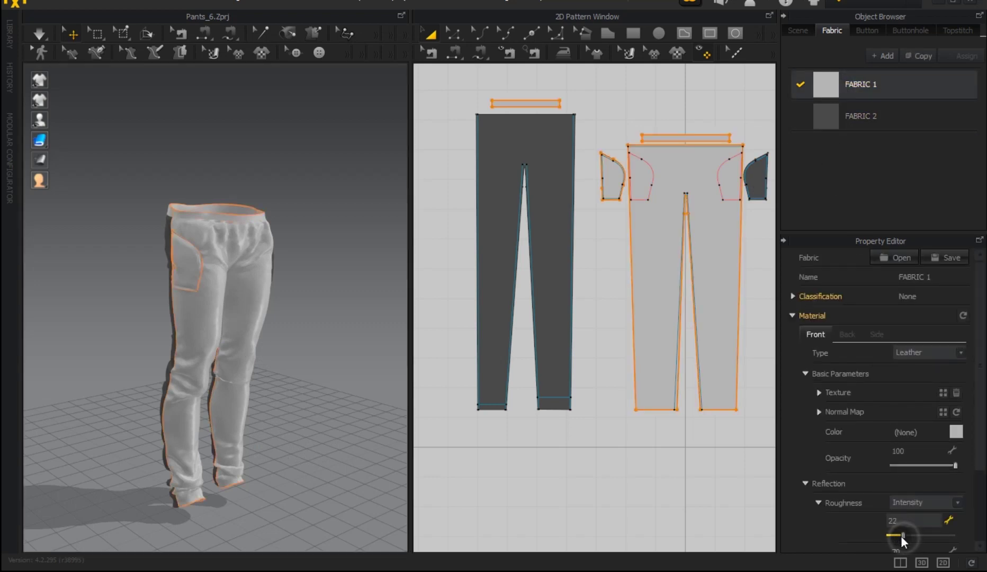
Step: Lower FABRIC 2's roughness and reflection intensity
left_click(841, 117)
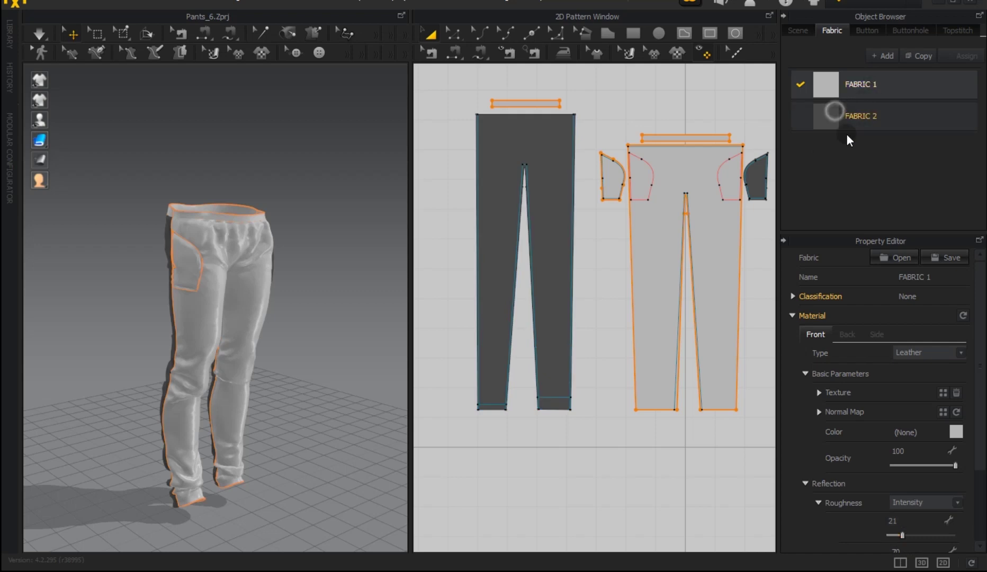
left_click(917, 536)
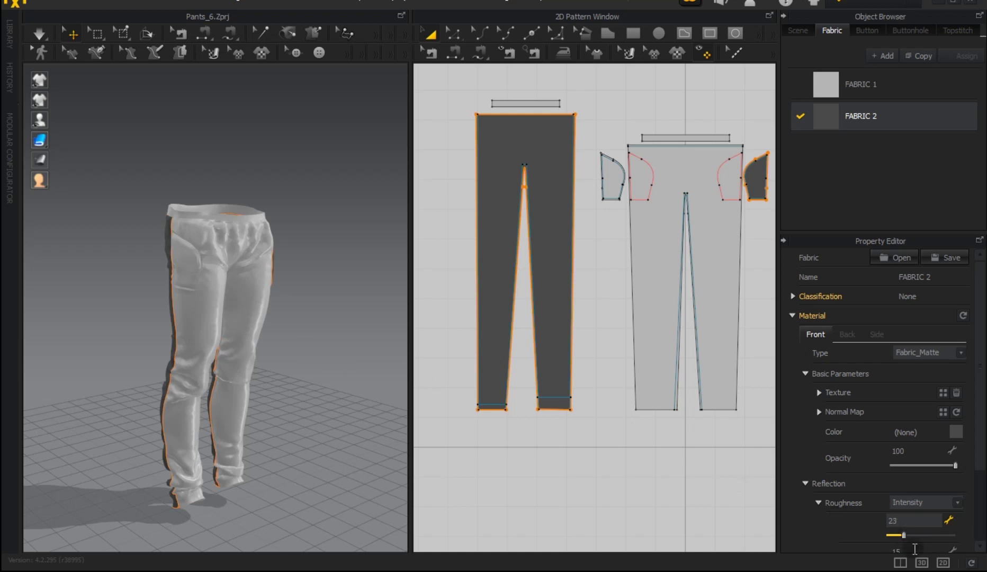
scroll(816, 517, "down", 2)
left_click_drag(902, 525, 899, 525)
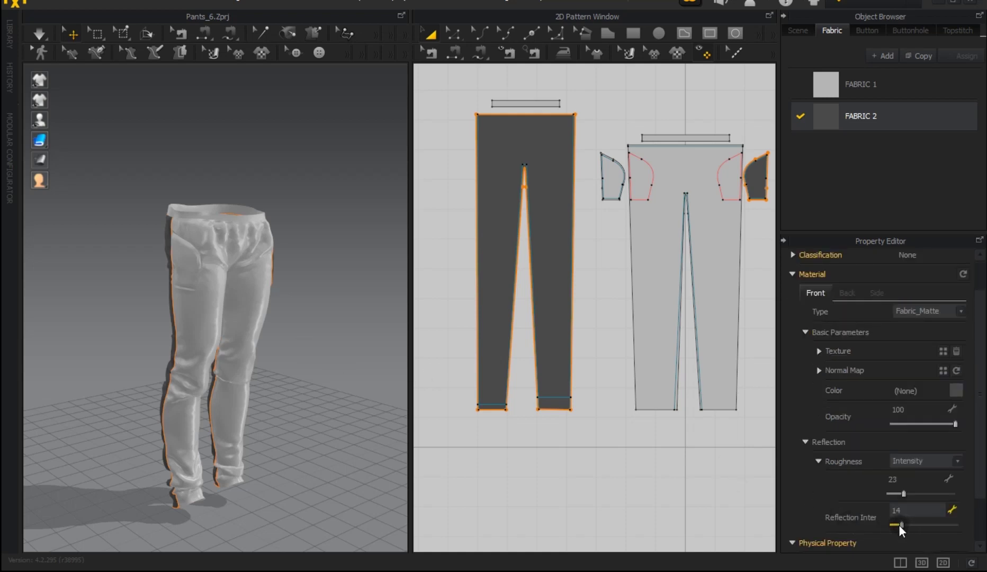
Step: Drop FABRIC 1's reflection intensity to 13 and preview the pants up close
left_click(828, 83)
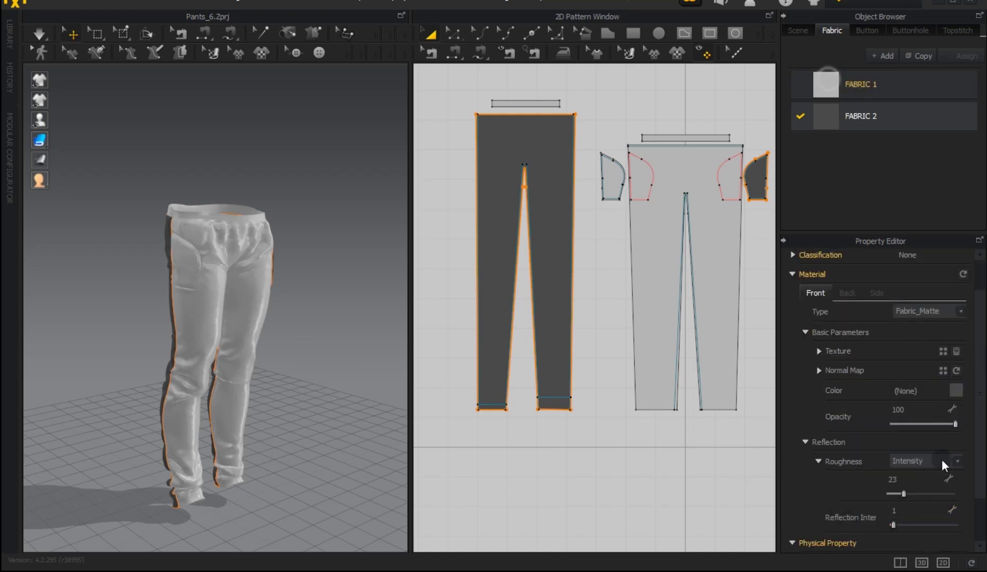
left_click(901, 524)
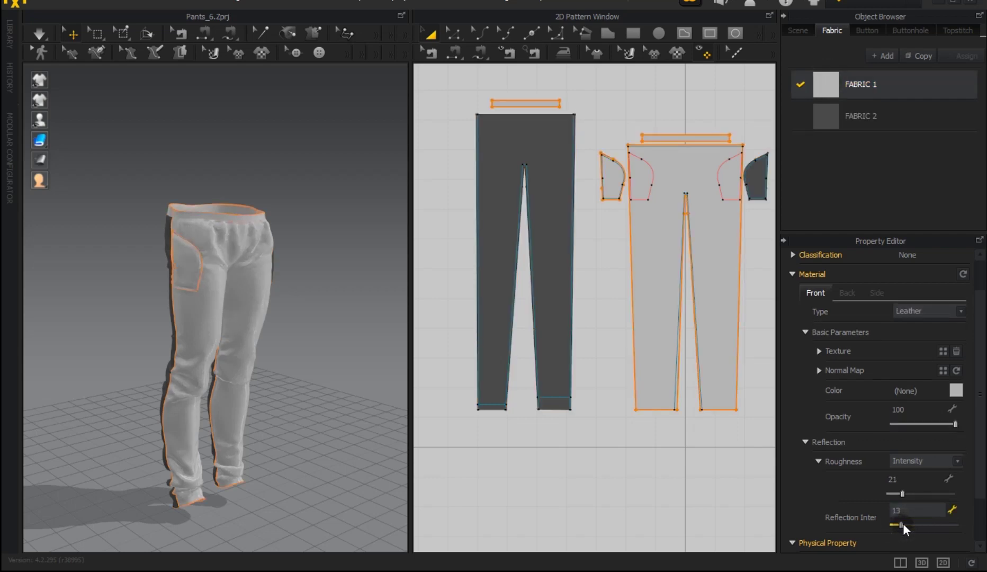
left_click(260, 389)
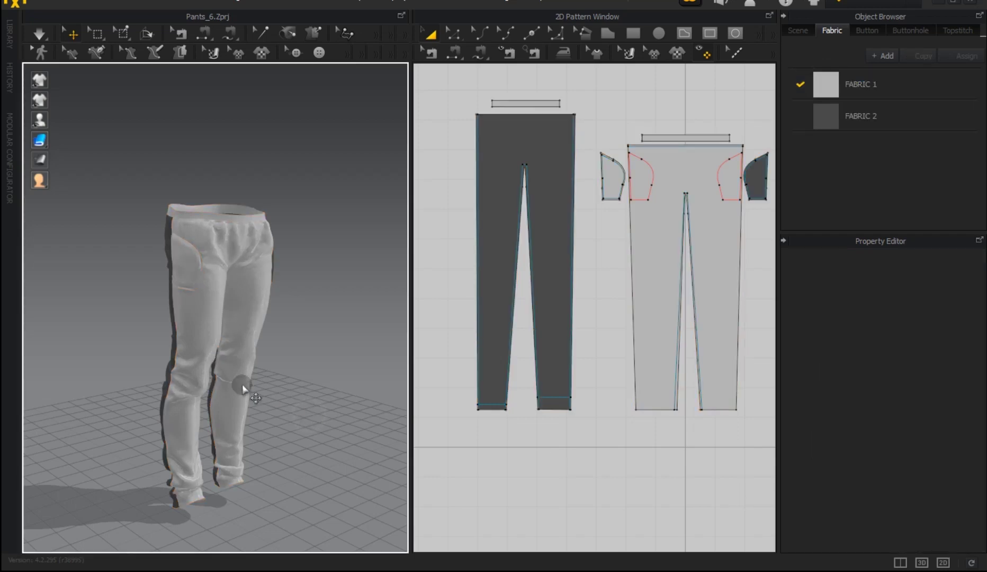
mouse_move(262, 387)
right_mouse_down()
mouse_move(399, 387)
mouse_move(265, 389)
right_mouse_up()
scroll(256, 401, "up", 3)
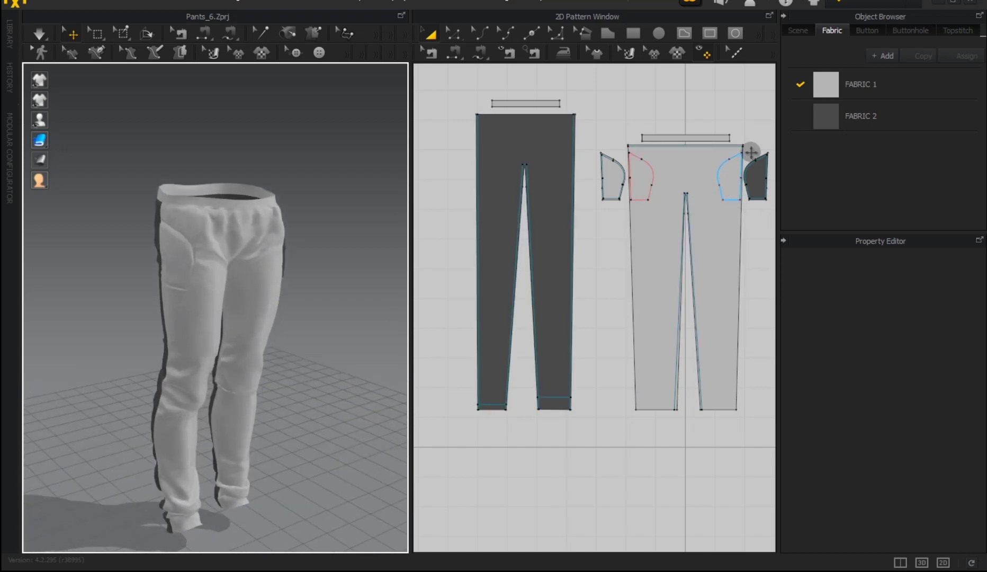
Step: Try a darker grey colour for FABRIC 1, then cancel to keep the light grey
left_click(824, 87)
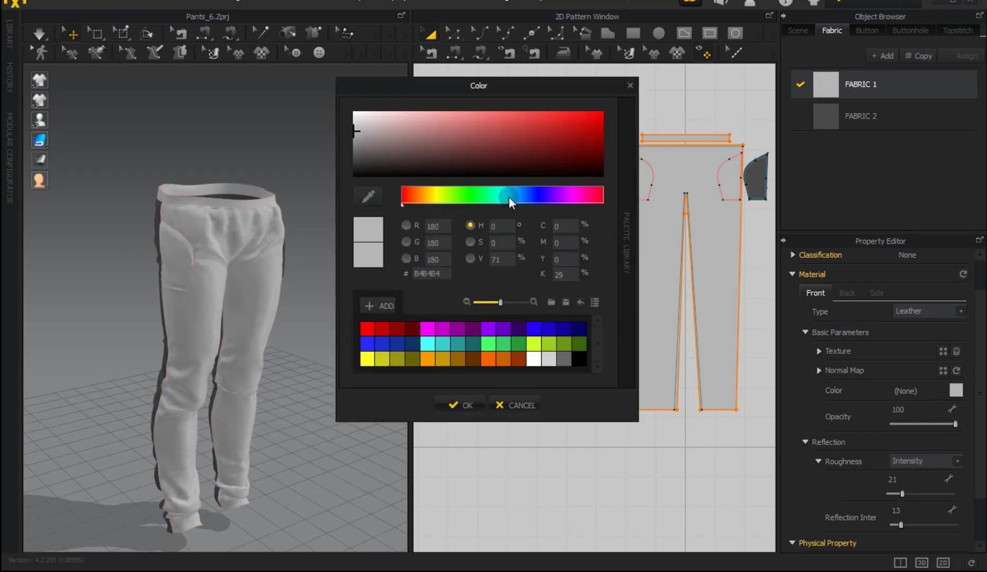
left_click_drag(358, 151, 357, 143)
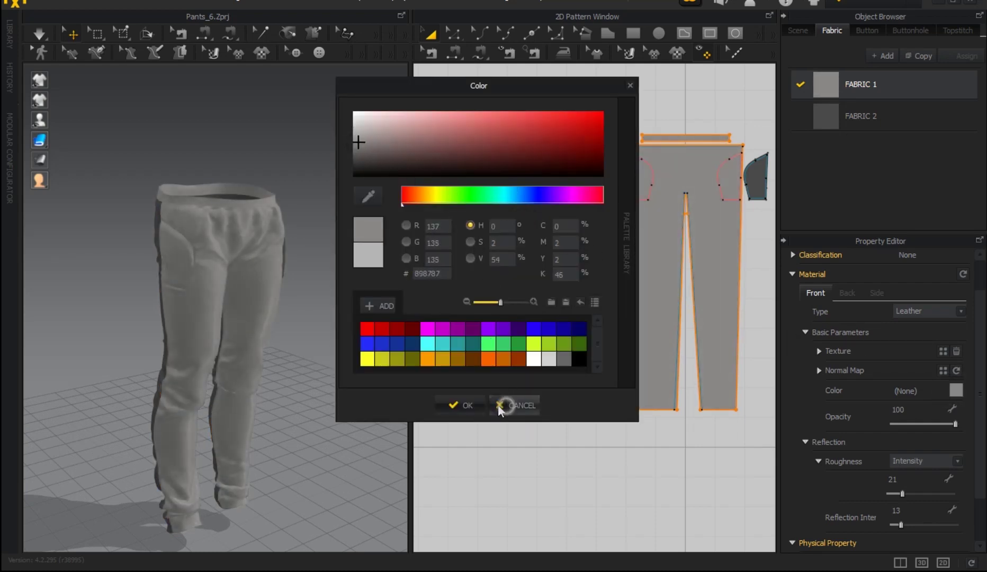
left_click(505, 406)
mouse_move(348, 354)
right_mouse_down()
mouse_move(373, 352)
mouse_move(363, 348)
mouse_move(334, 412)
mouse_move(326, 478)
mouse_move(300, 302)
mouse_move(238, 313)
mouse_move(258, 331)
right_mouse_up()
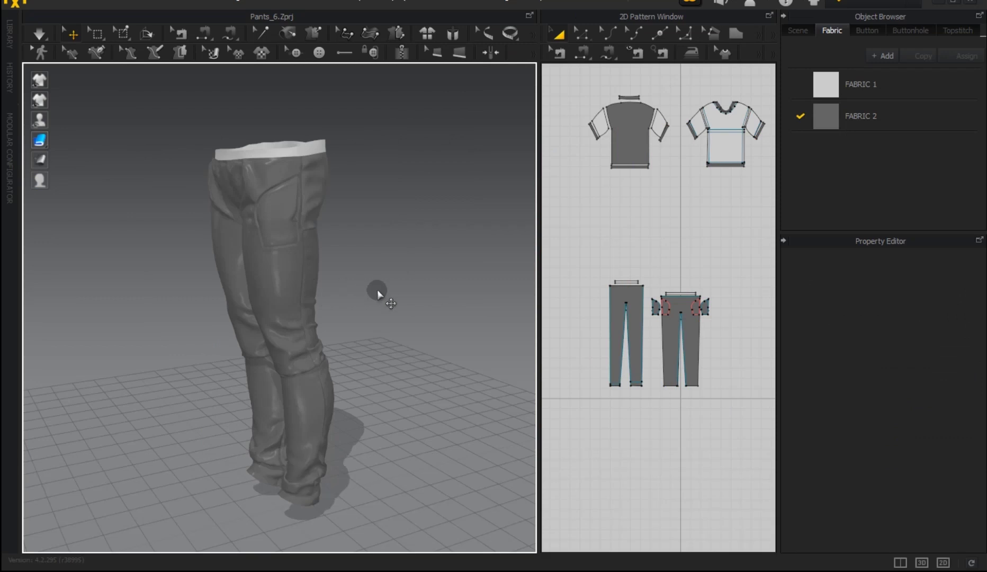
Step: Apply FABRIC 1 to the main pants pattern, then orbit to check the dark grey pockets
mouse_move(369, 302)
right_mouse_down()
mouse_move(435, 328)
mouse_move(416, 359)
mouse_move(292, 320)
mouse_move(346, 291)
right_mouse_up()
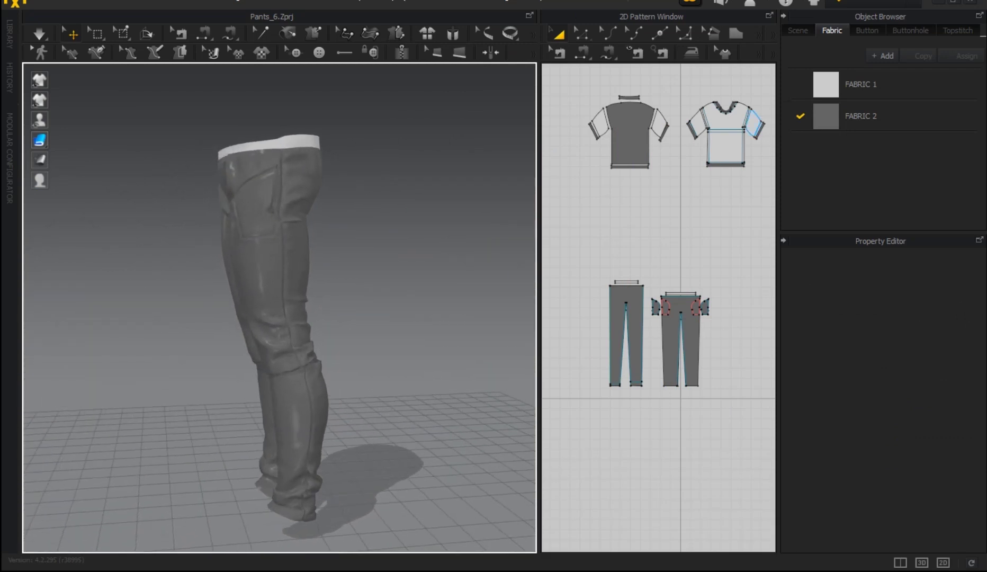
left_click(833, 77)
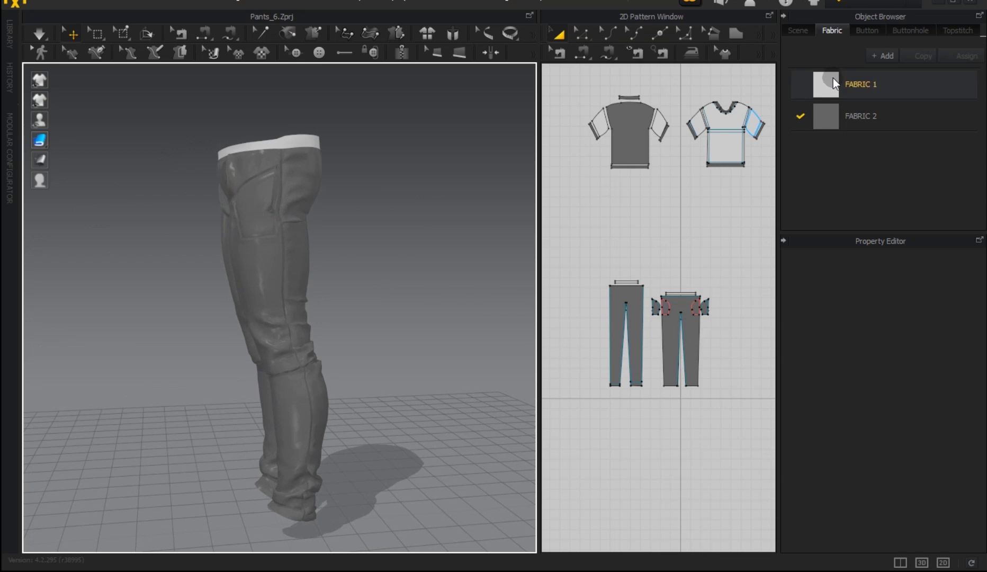
left_click(260, 298)
mouse_move(371, 294)
right_mouse_down()
mouse_move(410, 310)
mouse_move(406, 258)
mouse_move(624, 288)
mouse_move(617, 312)
mouse_move(289, 298)
mouse_move(540, 308)
right_mouse_up()
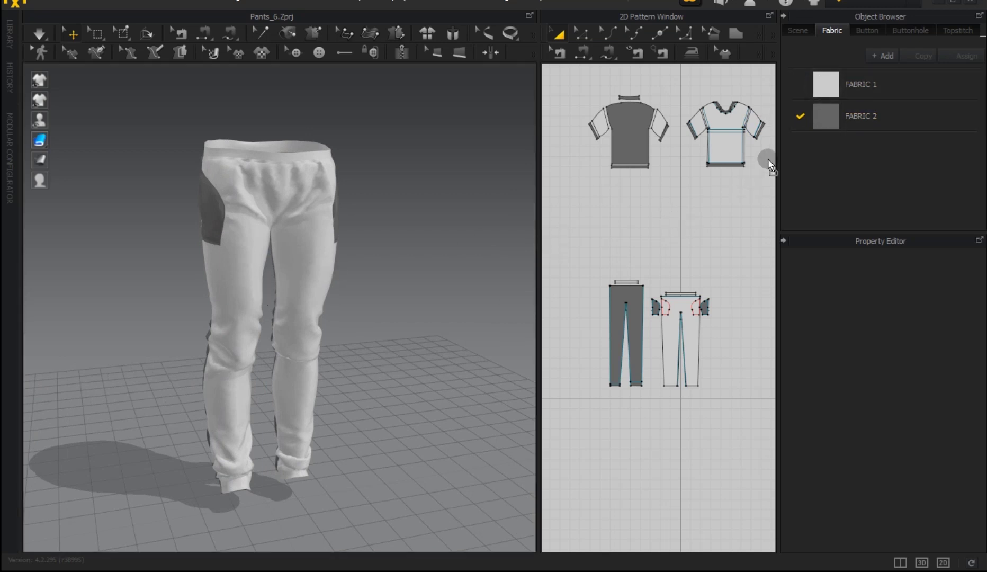
mouse_move(404, 253)
right_mouse_down()
mouse_move(449, 258)
mouse_move(409, 267)
mouse_move(270, 260)
right_mouse_up()
mouse_move(357, 261)
right_mouse_down()
mouse_move(372, 284)
mouse_move(402, 284)
right_mouse_up()
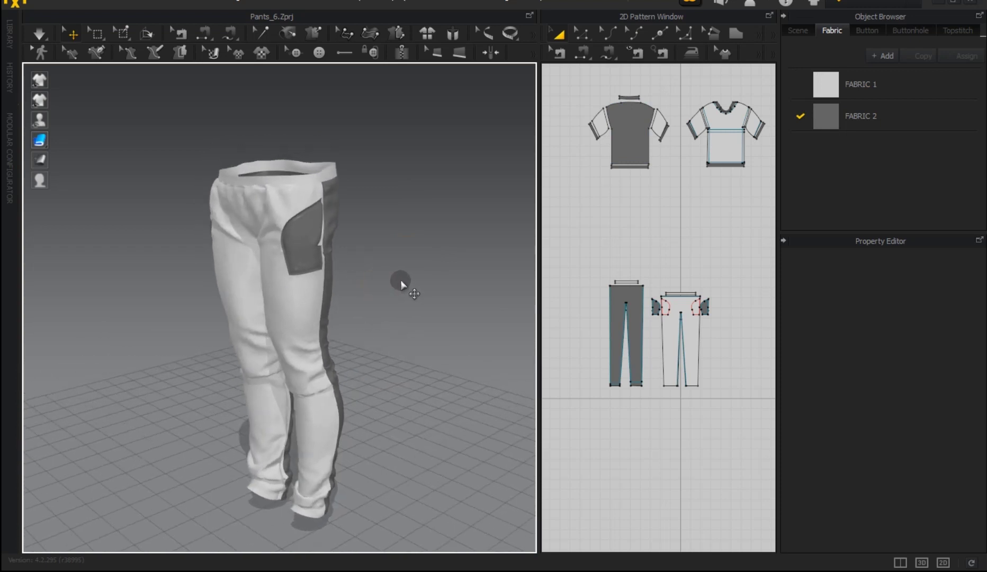